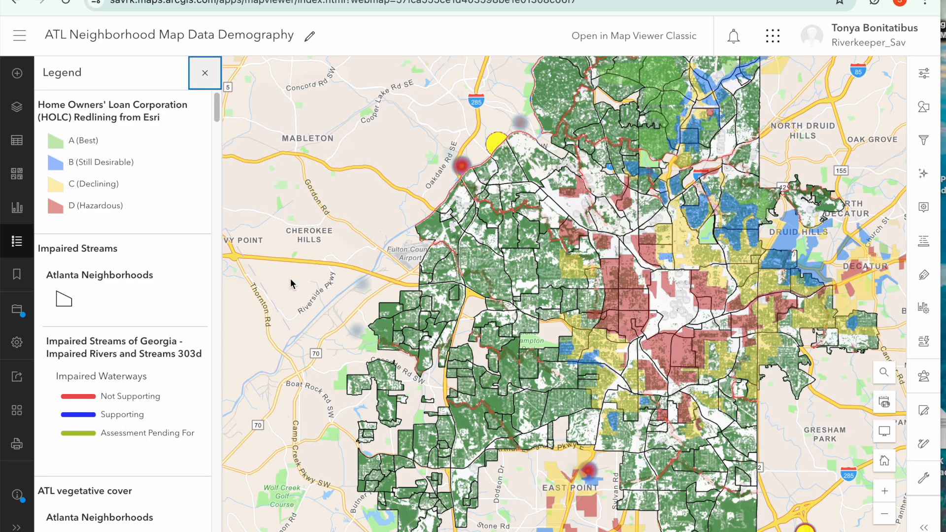
Step: Select the Black Population layer and open its pop-up configuration
{"action": "key", "text": "super+shift+5"}
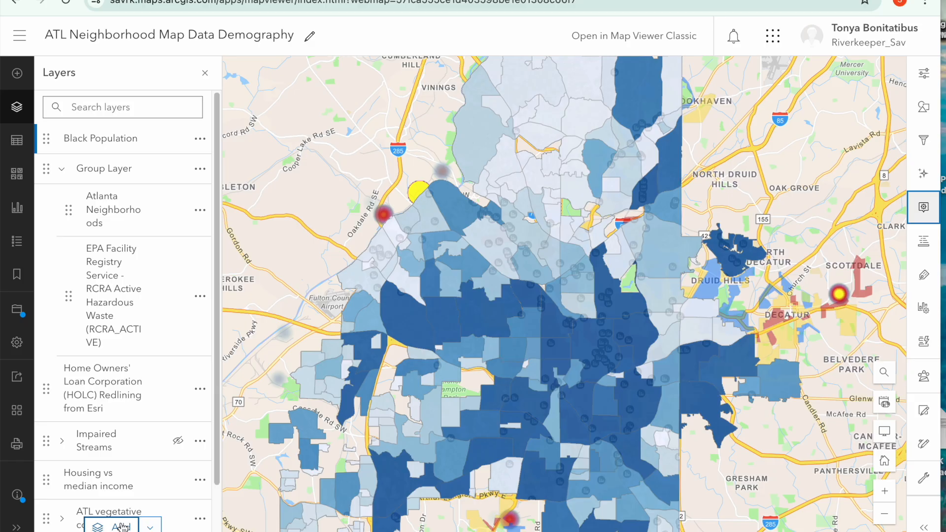
{"action": "left_click", "coordinate": [118, 137]}
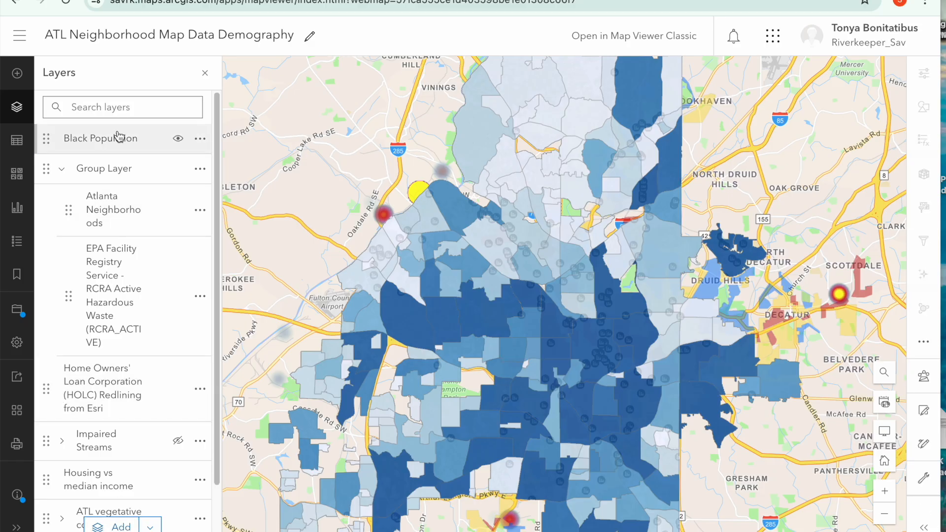
{"action": "left_click", "coordinate": [93, 151]}
{"action": "left_click", "coordinate": [923, 207]}
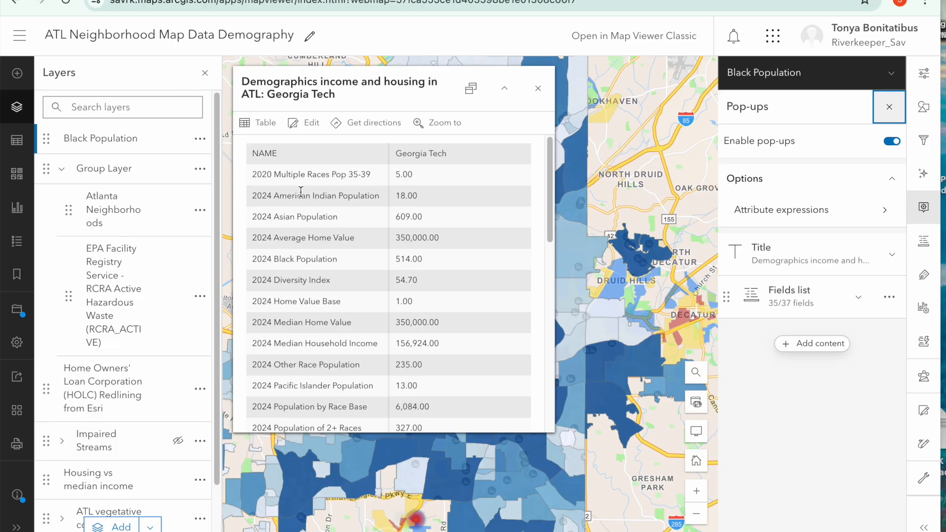
Step: Review the attribute fields listed in the Black Population layer's sample pop-up for Georgia Tech
{"action": "scroll", "coordinate": [319, 311], "scroll_direction": "down", "scroll_amount": 1}
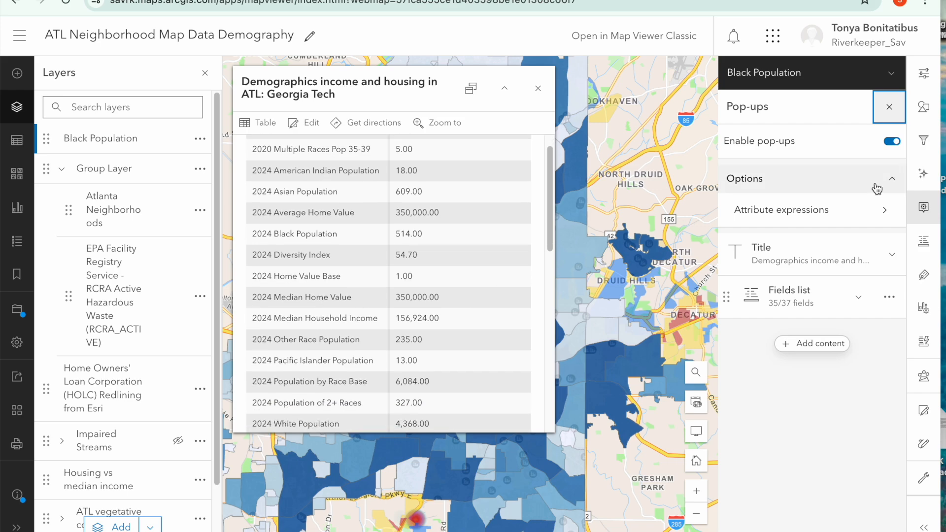
{"action": "left_click", "coordinate": [774, 72]}
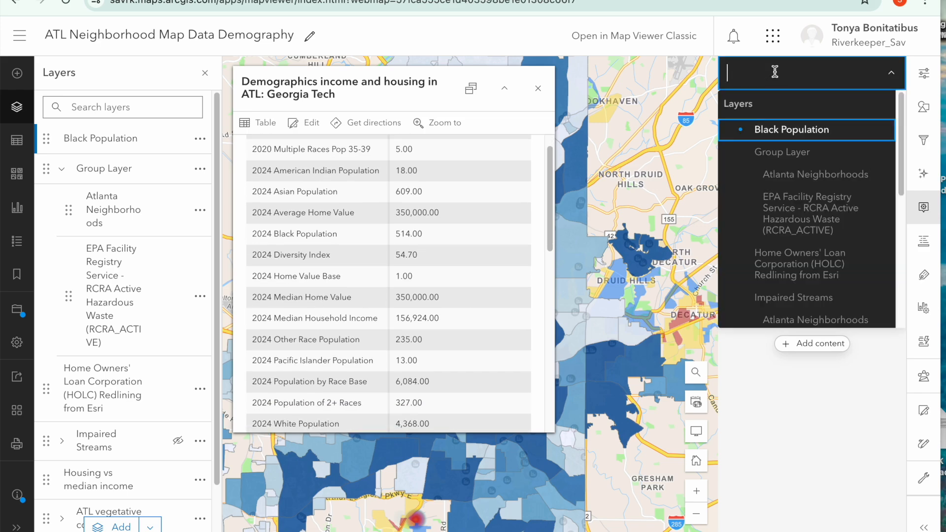
{"action": "left_click", "coordinate": [773, 130]}
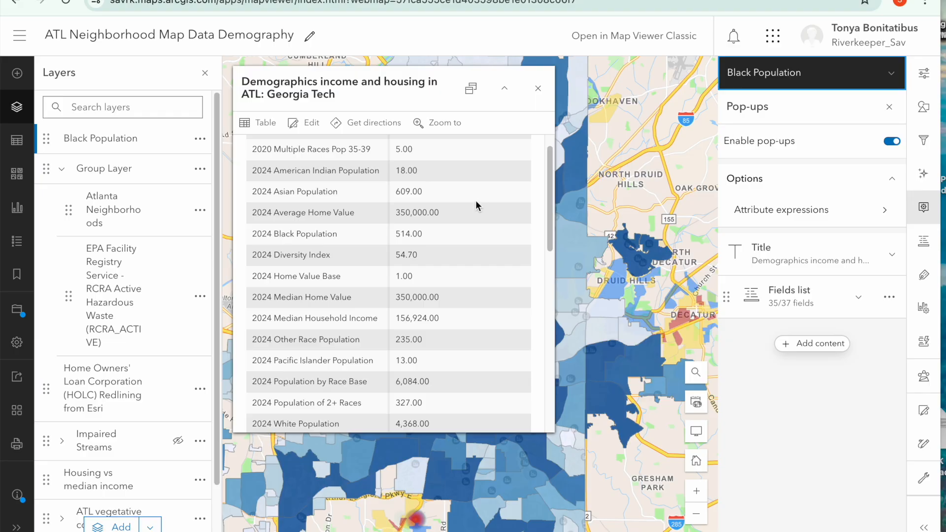
{"action": "scroll", "coordinate": [477, 206], "scroll_direction": "down", "scroll_amount": 10}
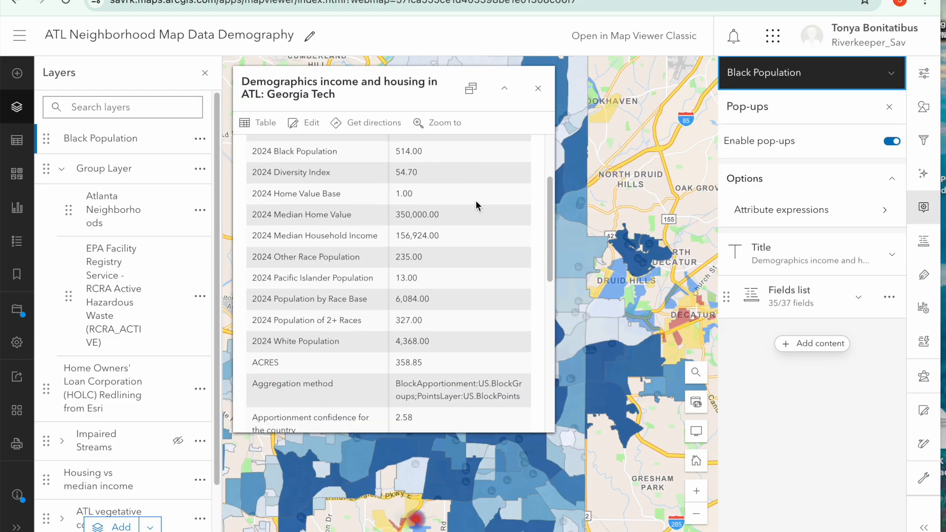
{"action": "scroll", "coordinate": [476, 204], "scroll_direction": "down", "scroll_amount": 2}
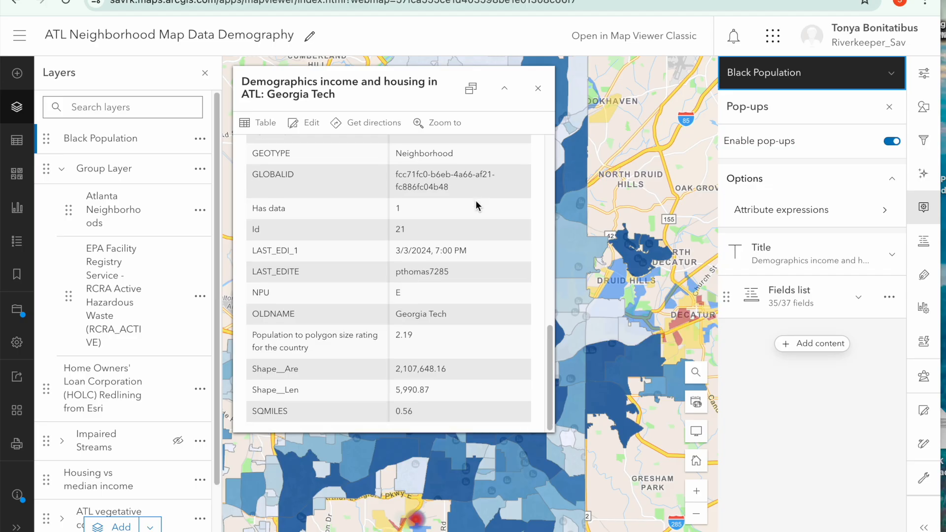
{"action": "scroll", "coordinate": [476, 204], "scroll_direction": "up", "scroll_amount": 10}
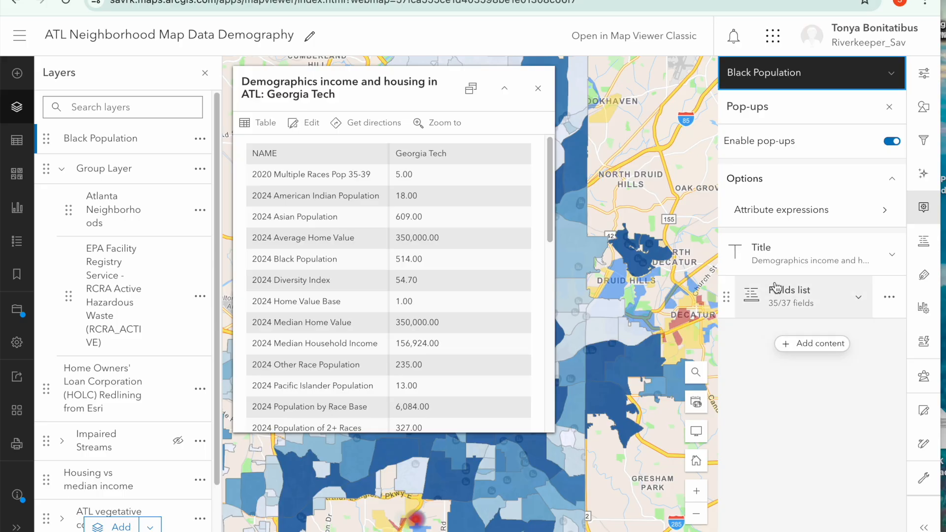
Step: Replace the pop-up title of the Black Population layer with "Black Population Percentage"
{"action": "left_click", "coordinate": [761, 255]}
{"action": "left_click", "coordinate": [775, 291]}
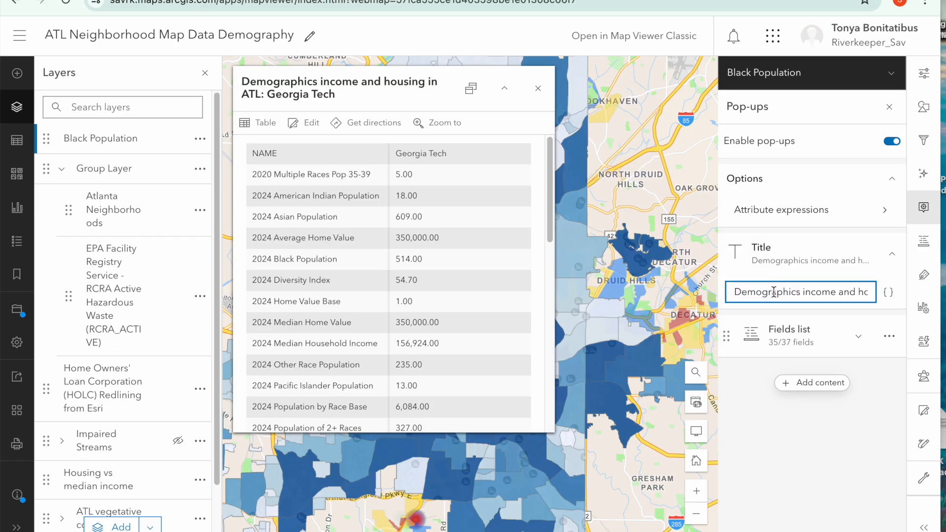
{"action": "triple_click", "coordinate": [805, 289]}
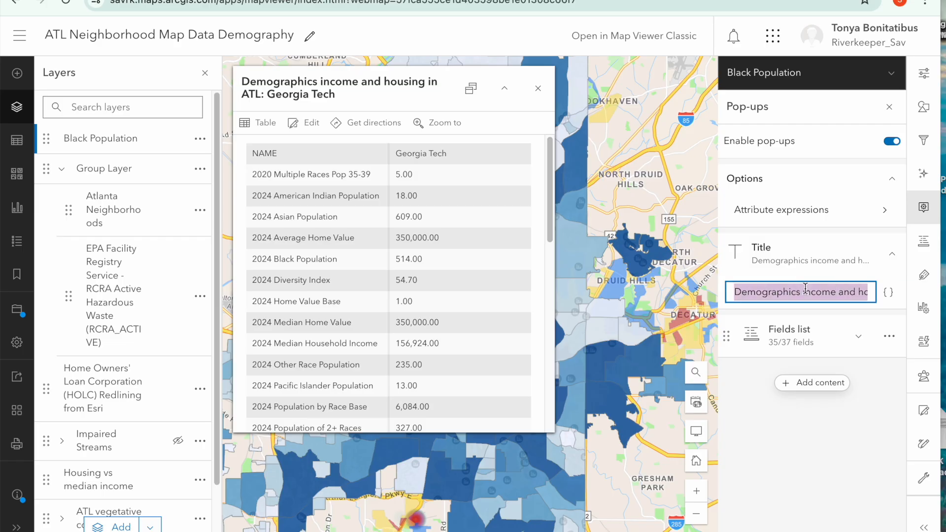
{"action": "key", "text": "BackSpace"}
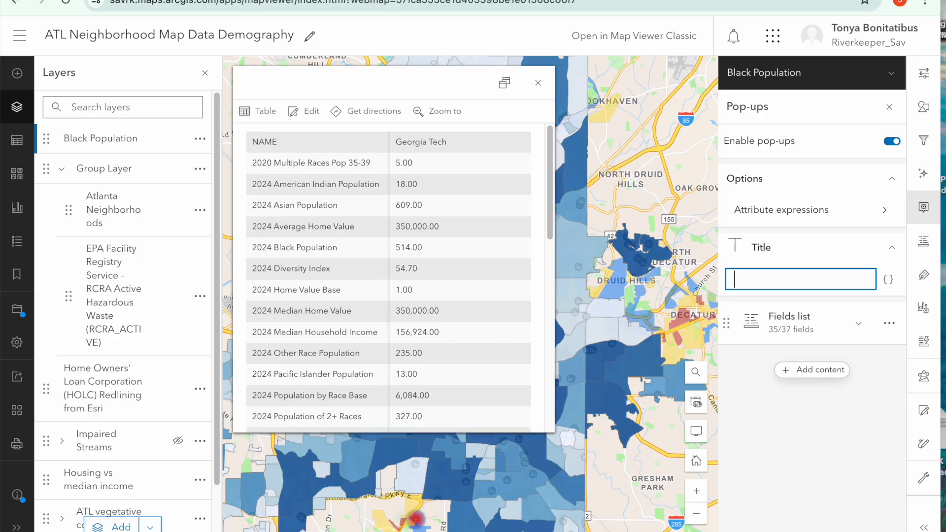
{"action": "type", "text": "Black Po"}
{"action": "key", "text": "BackSpace"}
{"action": "key", "text": "BackSpace"}
{"action": "type", "text": "Pop"}
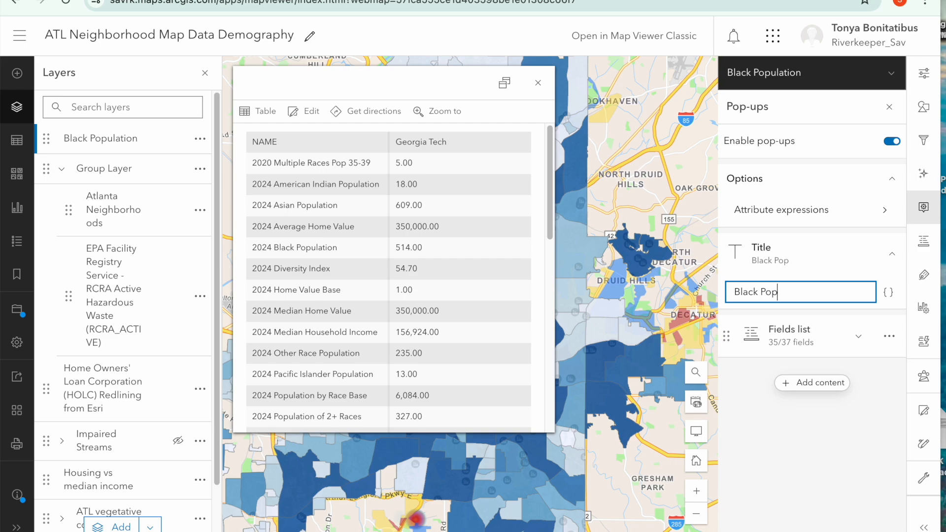
{"action": "type", "text": "ulation Percentage"}
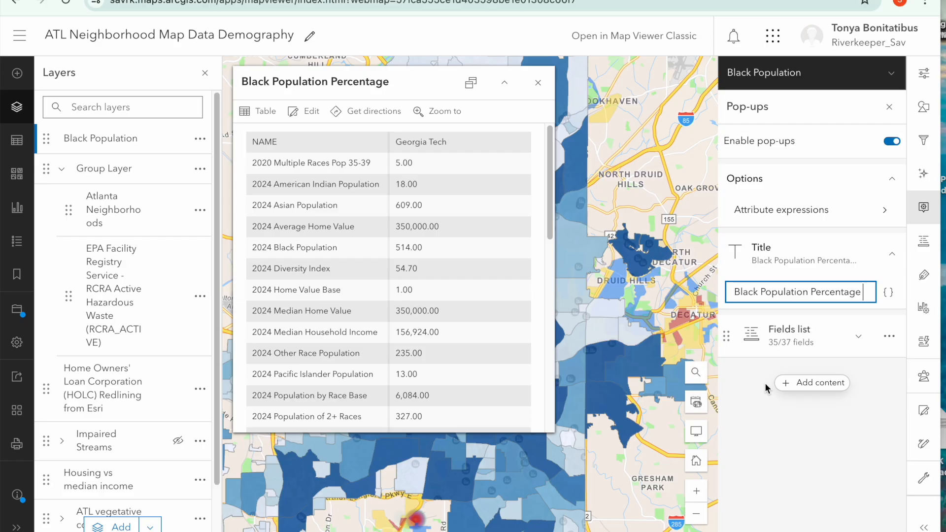
Step: Add a Text content element to the Black Population pop-up
{"action": "left_click", "coordinate": [889, 340]}
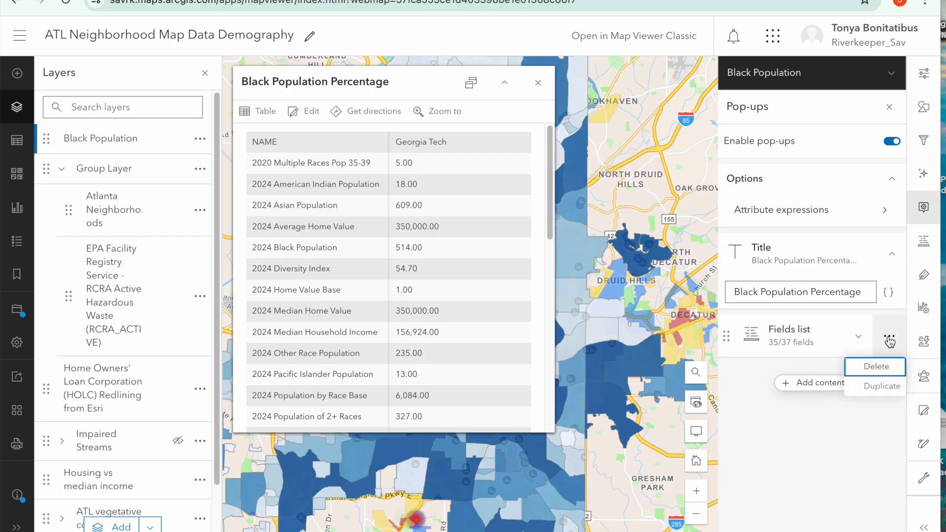
{"action": "left_click", "coordinate": [752, 389]}
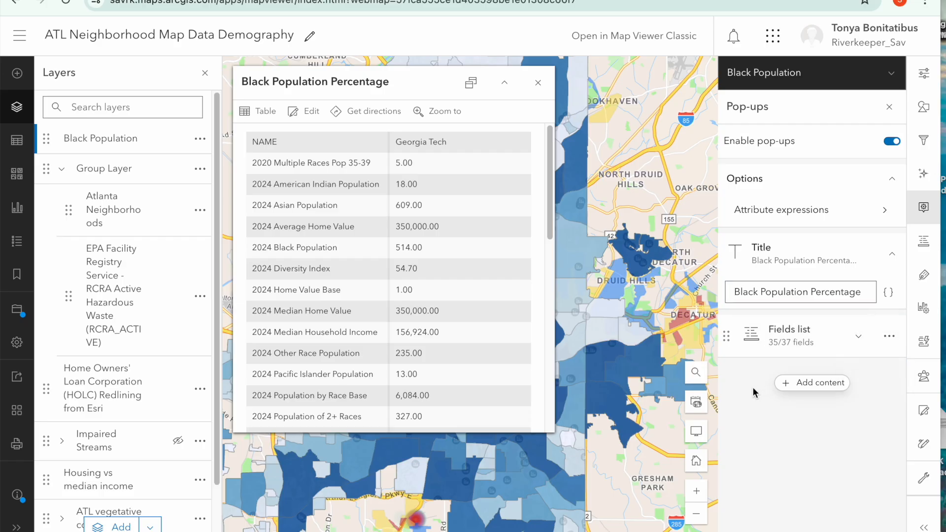
{"action": "left_click", "coordinate": [796, 382]}
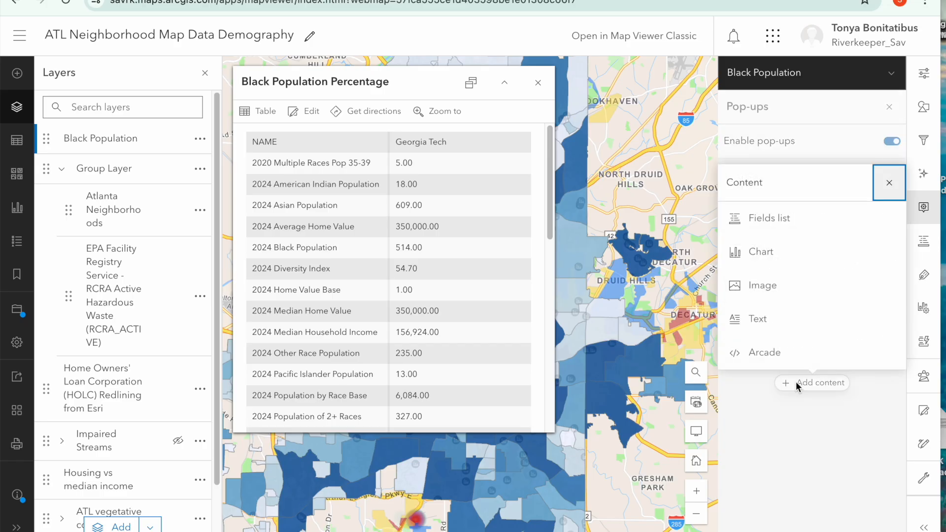
{"action": "left_click", "coordinate": [741, 321]}
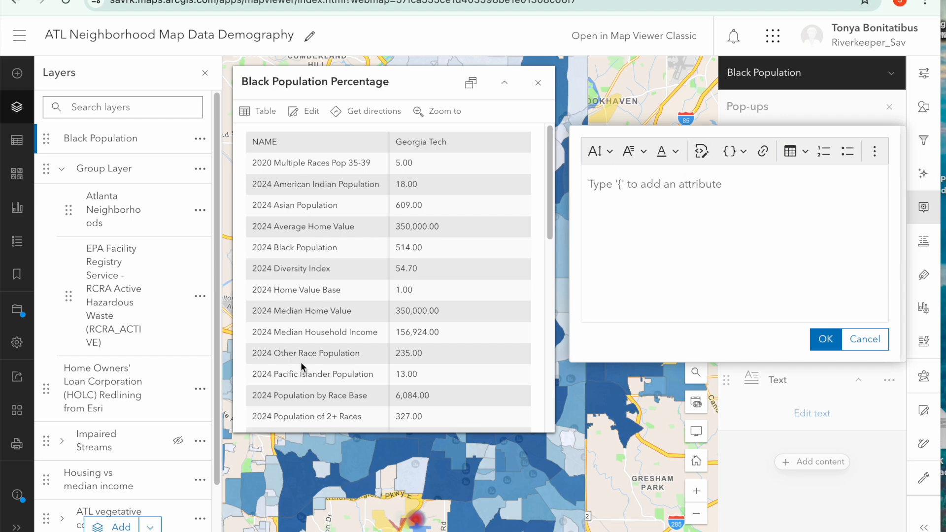
Step: Write "Total percentage of {BLACK_CY} in Atlanta" in the text element, inserting the 2024 Black Population attribute
{"action": "left_click", "coordinate": [621, 192]}
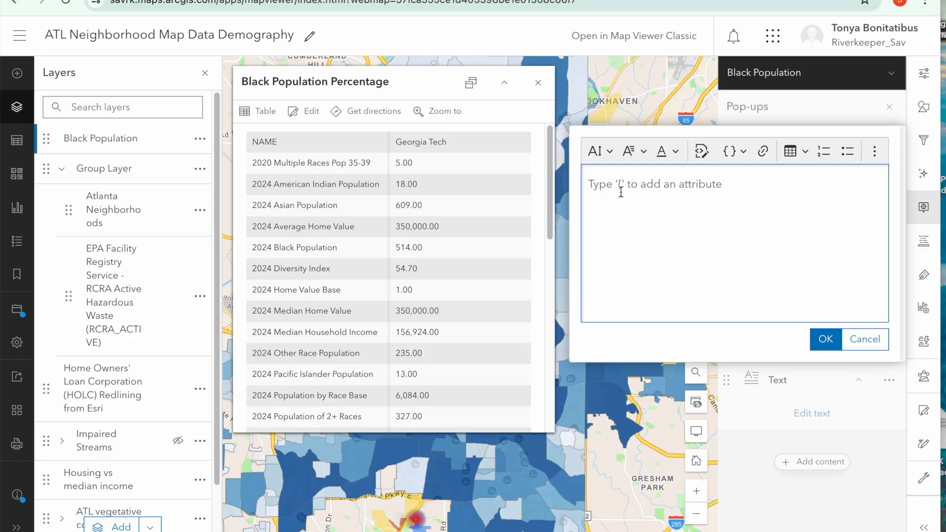
{"action": "type", "text": "Total "}
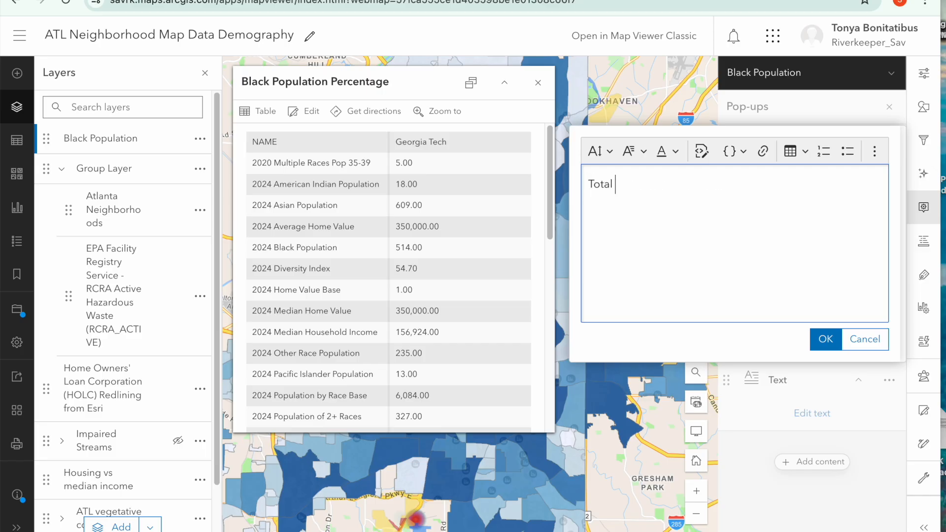
{"action": "type", "text": "percentage of {"}
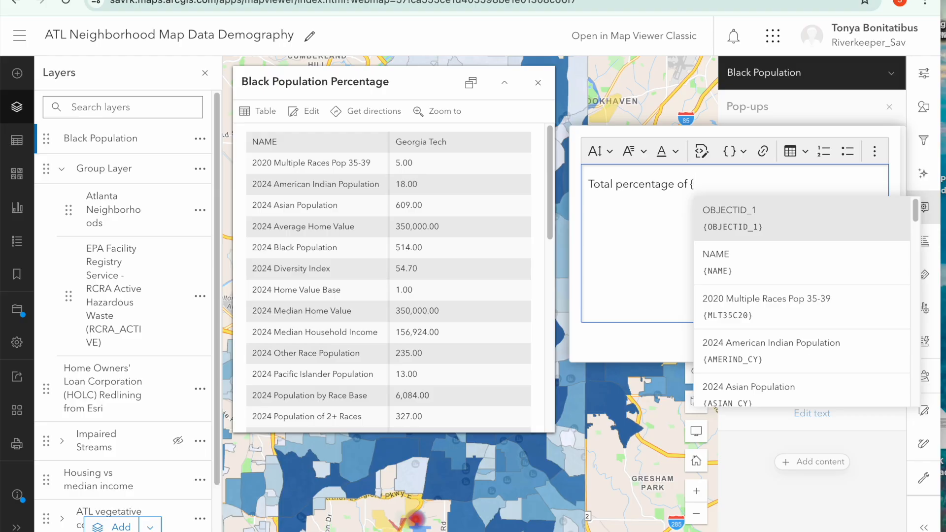
{"action": "type", "text": "202"}
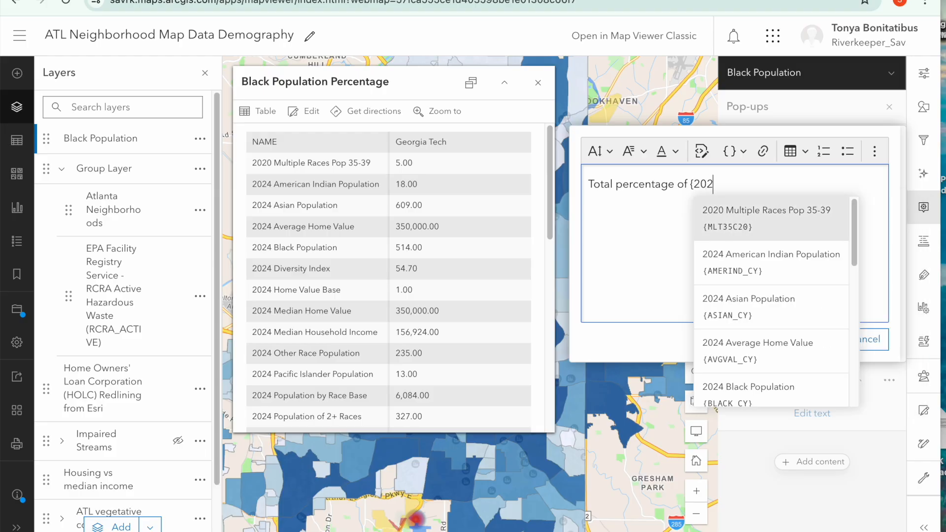
{"action": "type", "text": "4 B"}
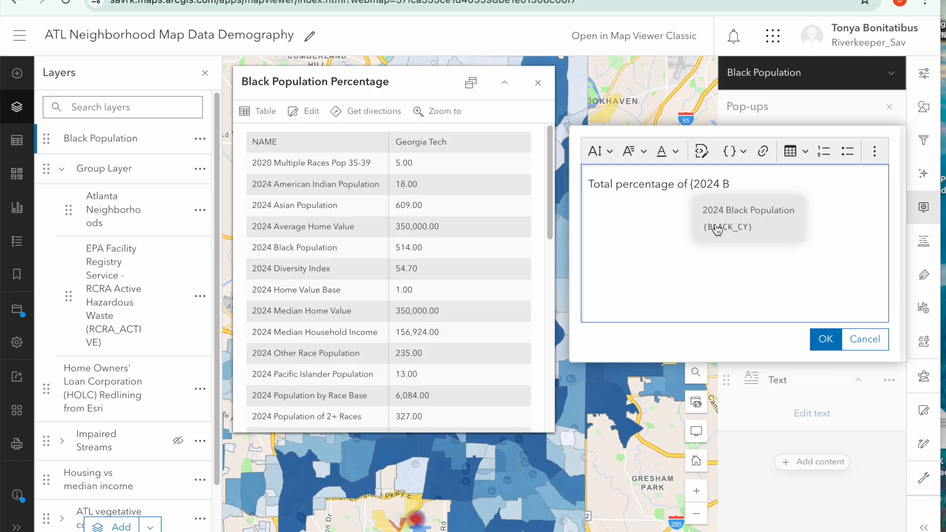
{"action": "left_click", "coordinate": [716, 230]}
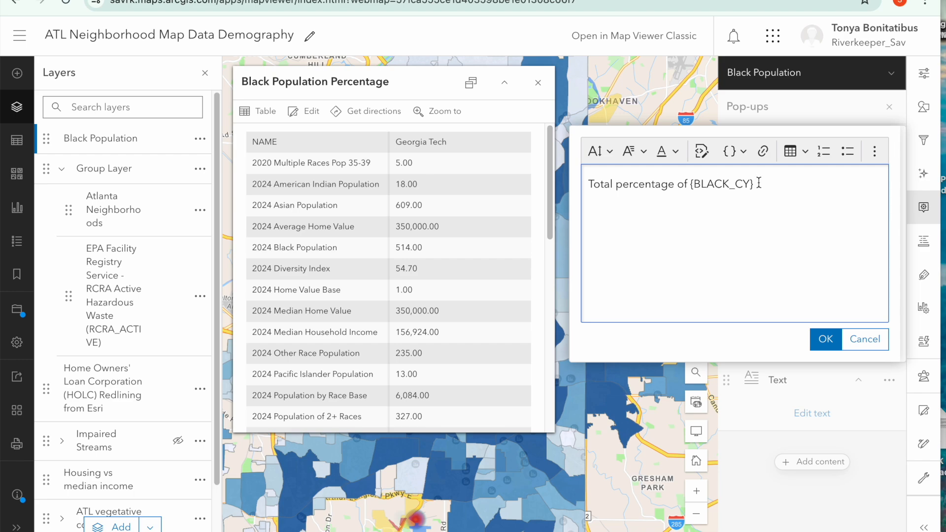
{"action": "type", "text": "in Atlanta"}
Step: Add a second line reading "Average home value {AVGVAL_CY}", inserting the 2024 Average Home Value attribute
{"action": "scroll", "coordinate": [452, 301], "scroll_direction": "down", "scroll_amount": 10}
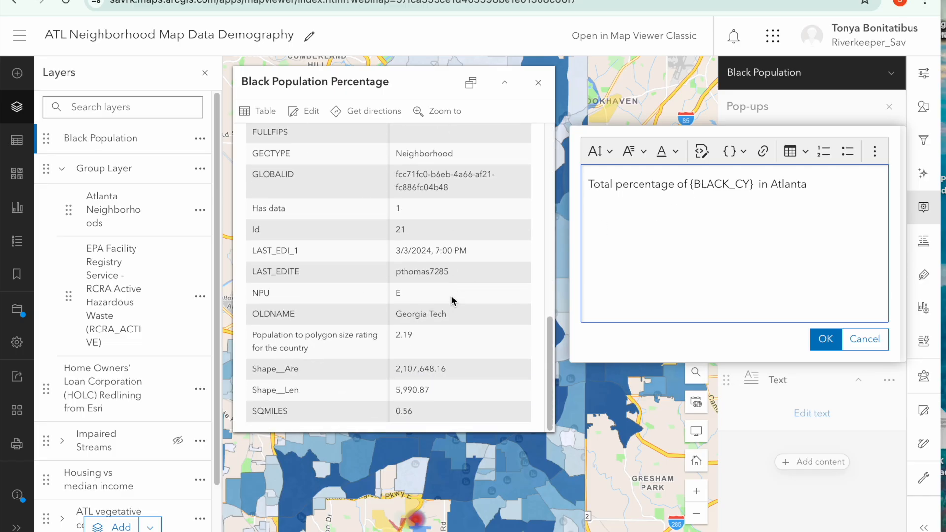
{"action": "scroll", "coordinate": [452, 301], "scroll_direction": "up", "scroll_amount": 8}
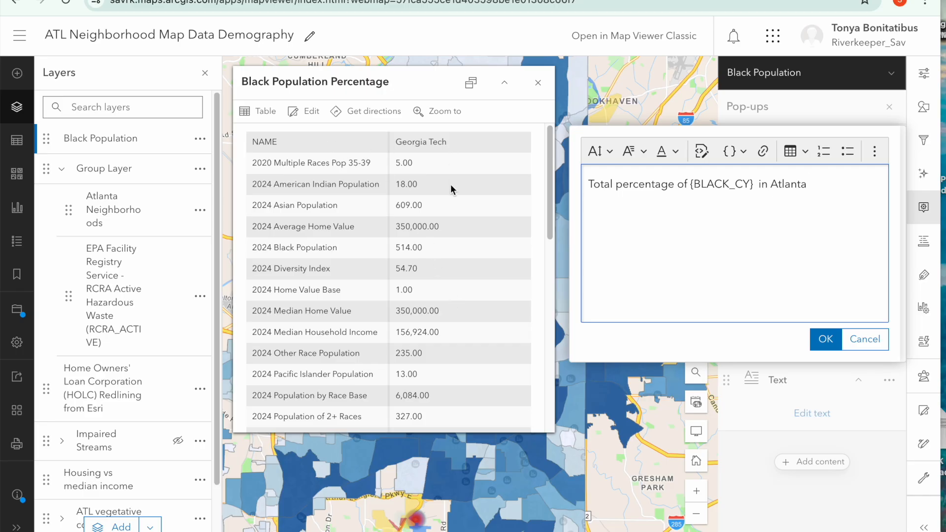
{"action": "key", "text": "Return"}
{"action": "type", "text": "Average ho"}
{"action": "type", "text": "me "}
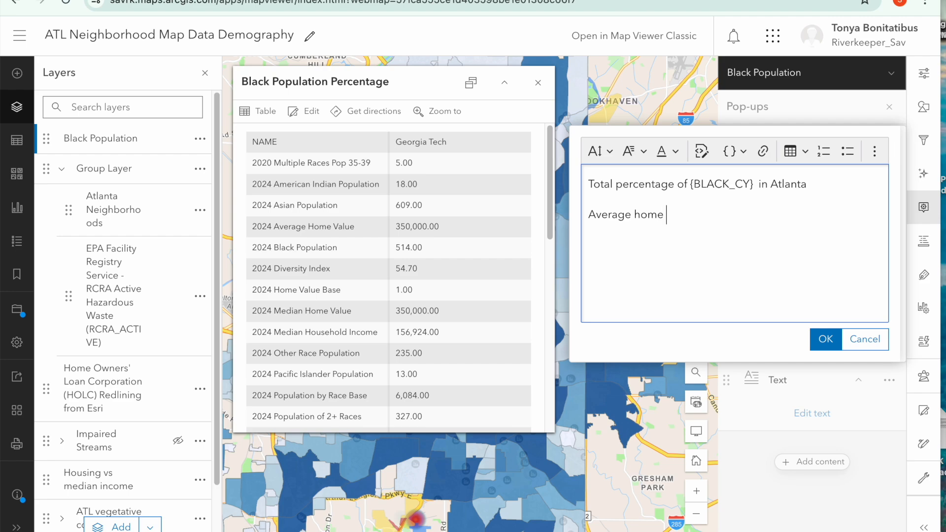
{"action": "type", "text": "value {"}
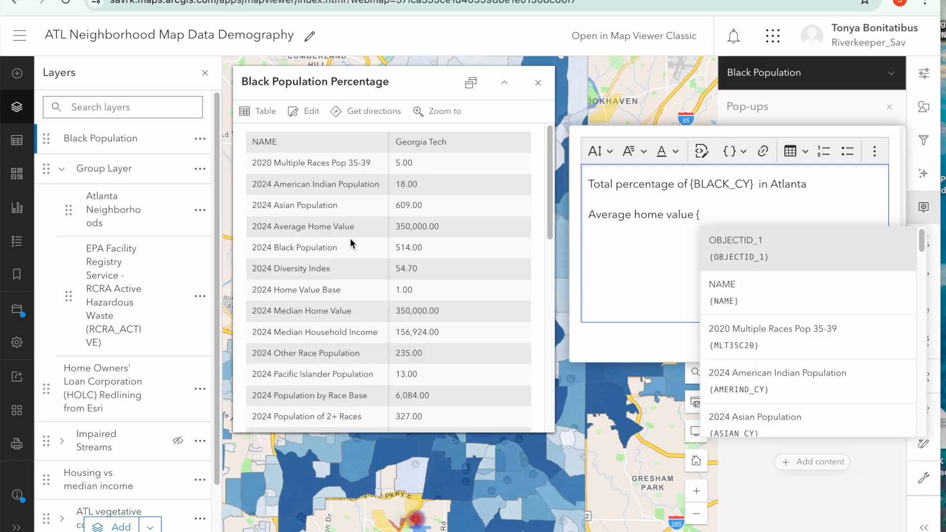
{"action": "type", "text": "2024"}
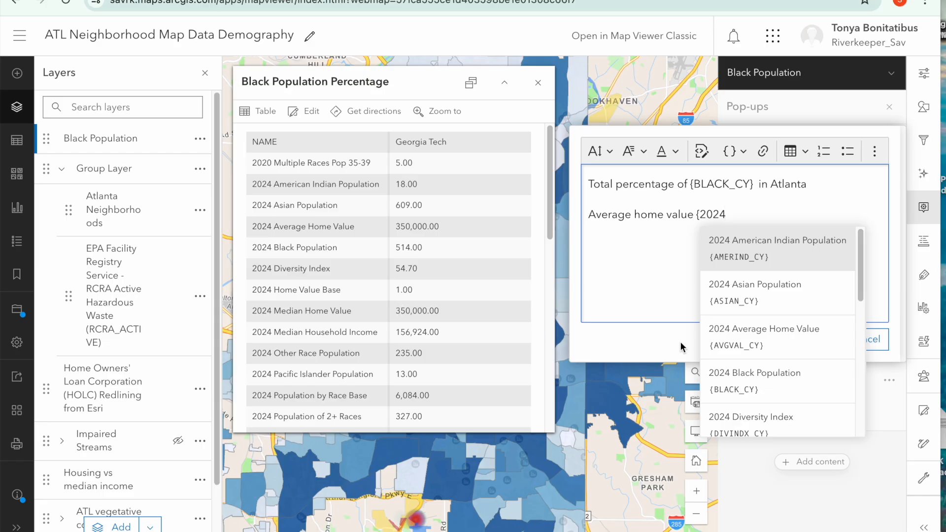
{"action": "left_click", "coordinate": [732, 333]}
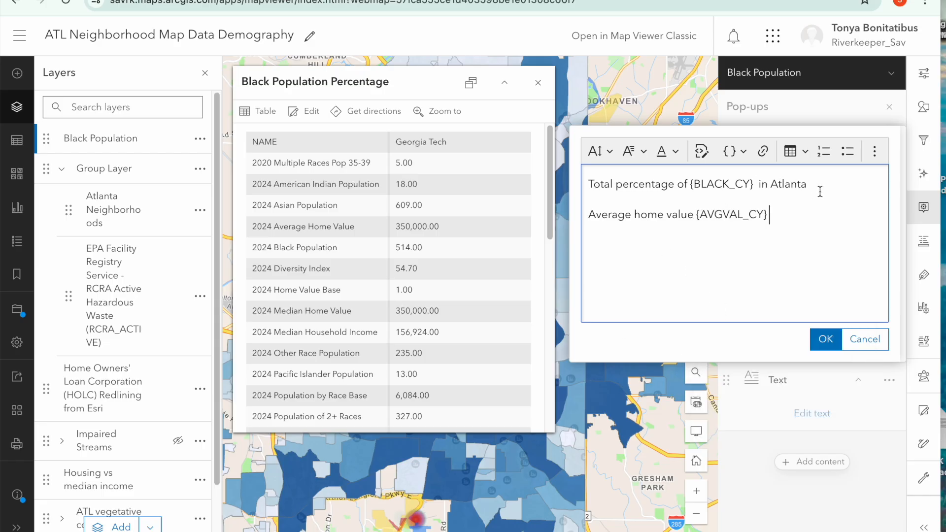
Step: Set the font size of both lines in the pop-up text element to 18
{"action": "left_click_drag", "start_coordinate": [774, 214], "coordinate": [580, 181]}
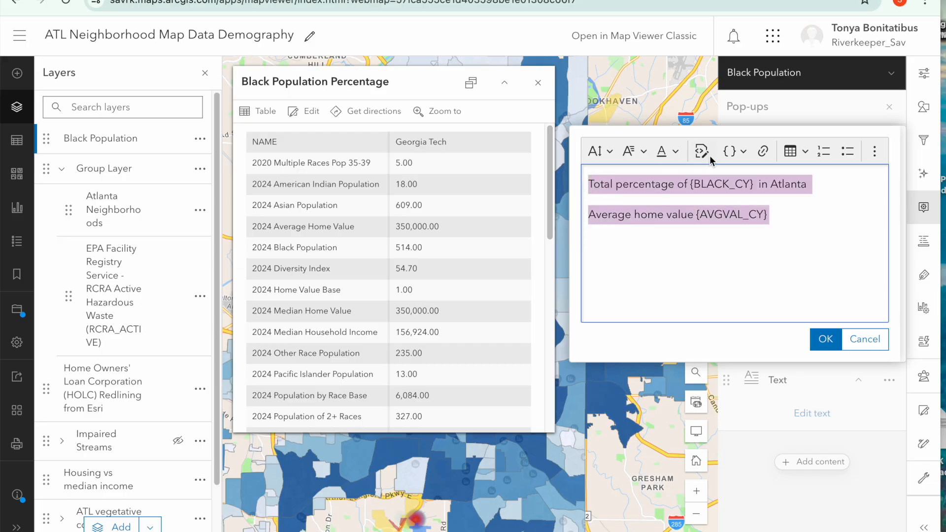
{"action": "left_click", "coordinate": [609, 151]}
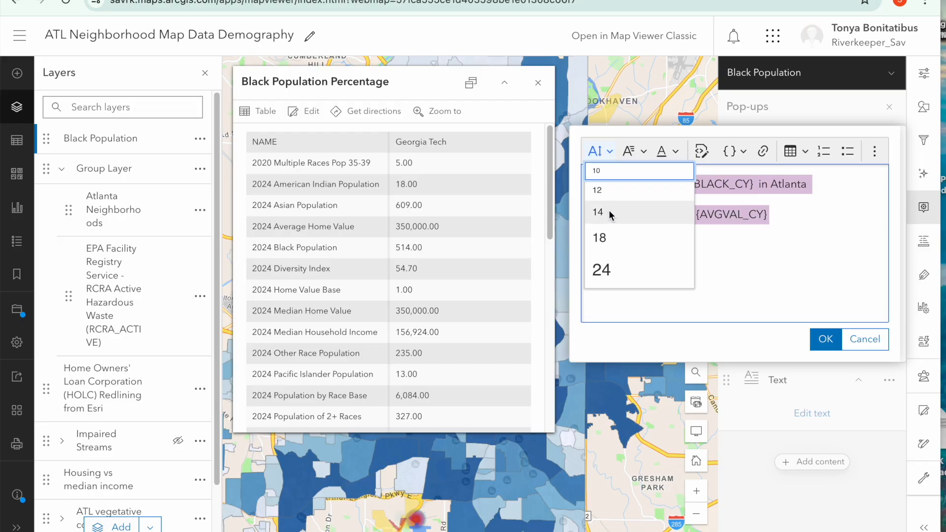
{"action": "left_click", "coordinate": [609, 213]}
{"action": "left_click", "coordinate": [608, 151]}
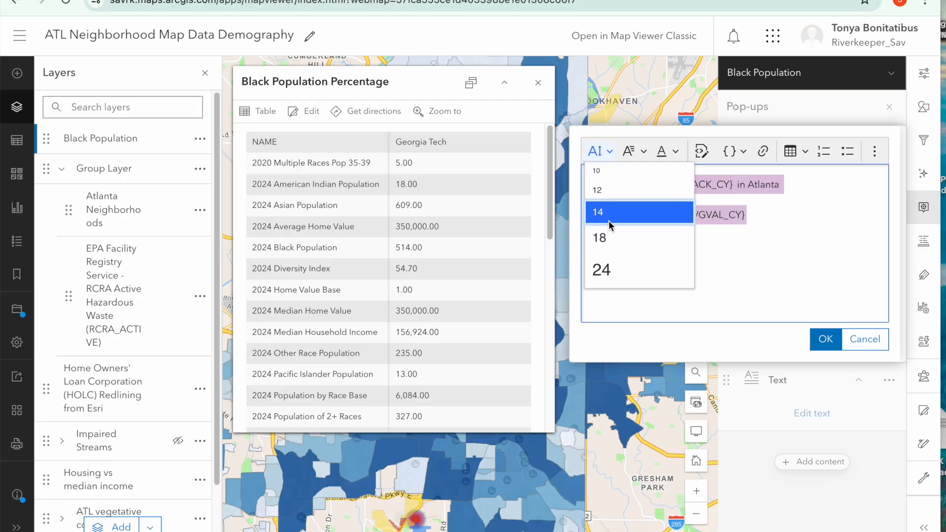
{"action": "left_click", "coordinate": [607, 235]}
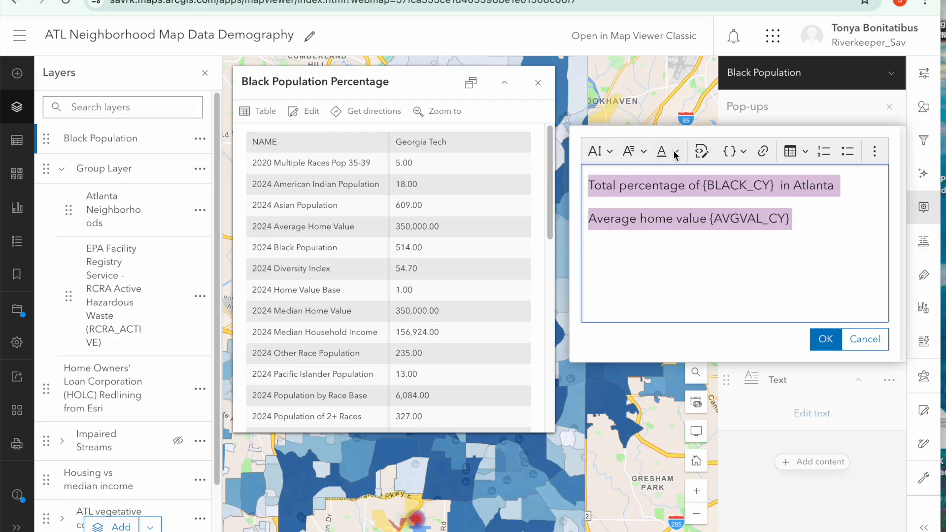
Step: Change the font of both text lines to Tahoma and apply the edited text to the pop-up
{"action": "left_click", "coordinate": [643, 153]}
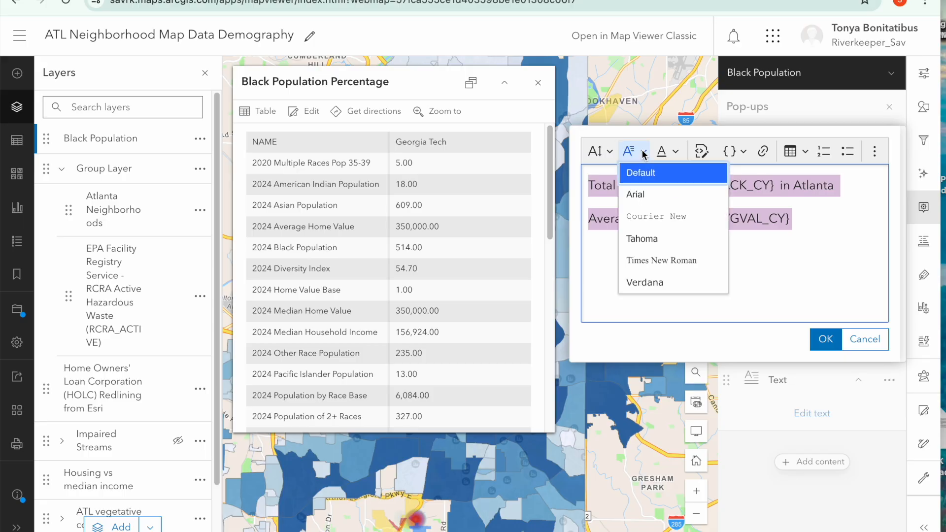
{"action": "left_click", "coordinate": [644, 239]}
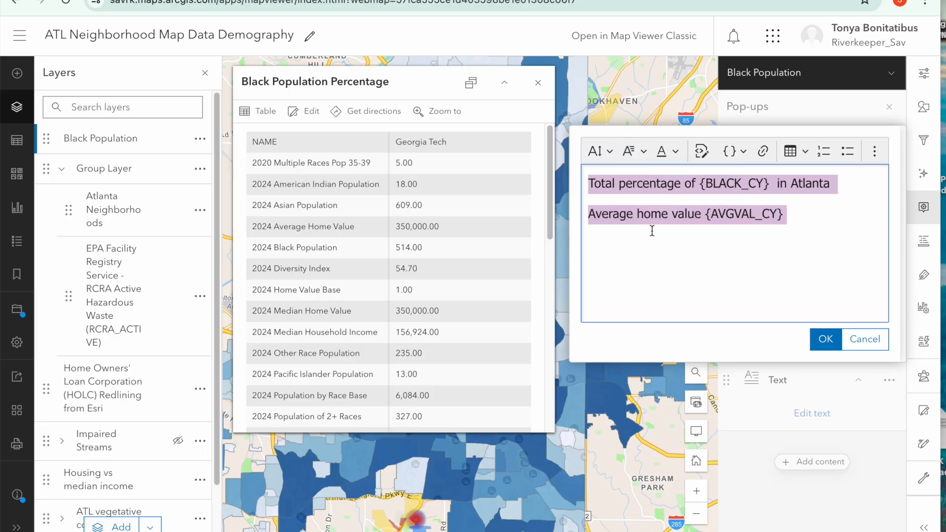
{"action": "left_click", "coordinate": [711, 251]}
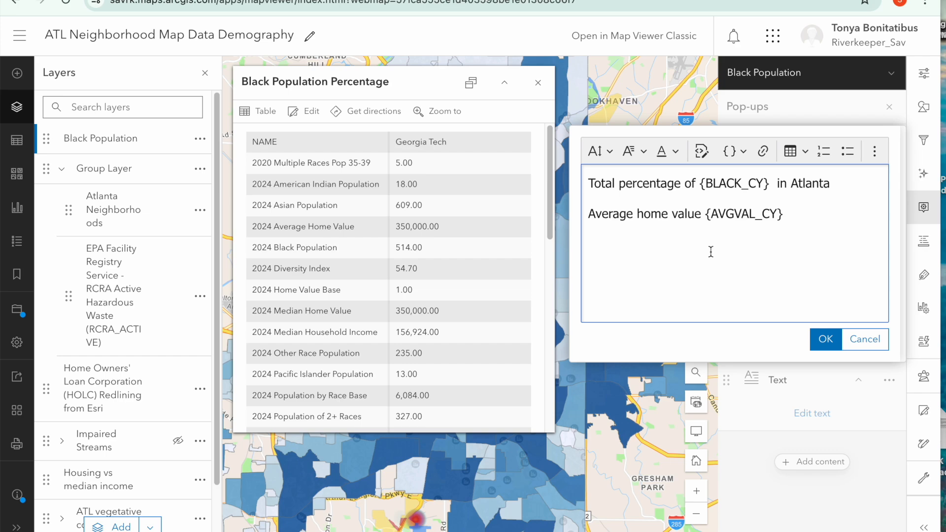
{"action": "left_click", "coordinate": [820, 338]}
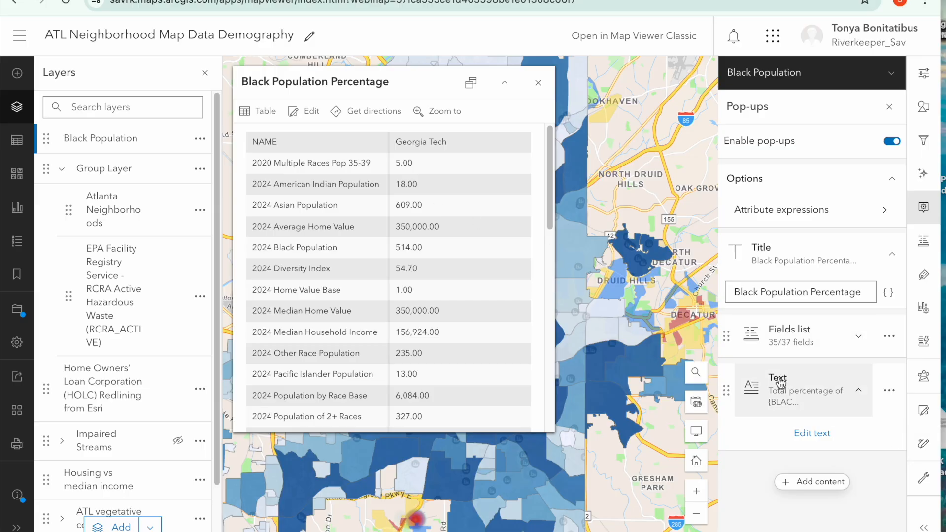
Step: Examine the Georgia Tech pop-up preview, comparing its fields list with the two new text lines below it
{"action": "scroll", "coordinate": [486, 315], "scroll_direction": "down", "scroll_amount": 15}
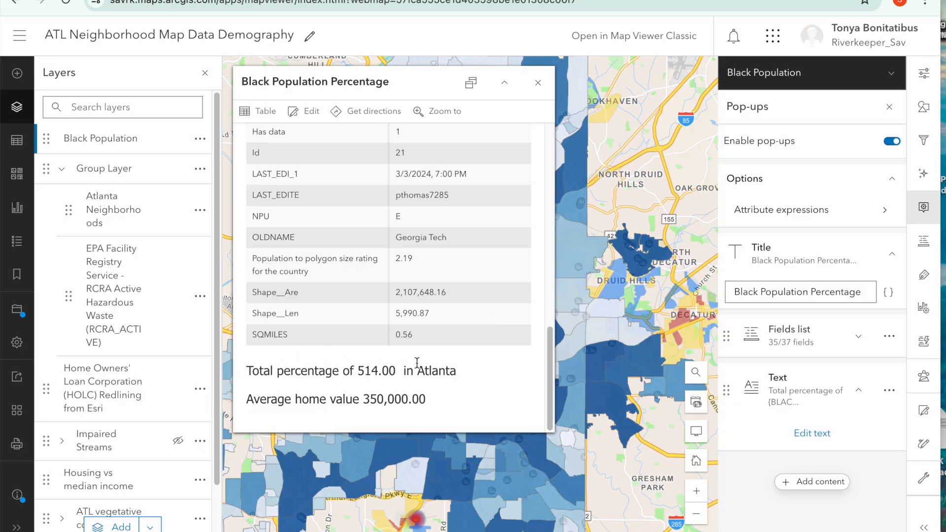
{"action": "scroll", "coordinate": [416, 363], "scroll_direction": "up", "scroll_amount": 7}
{"action": "scroll", "coordinate": [417, 363], "scroll_direction": "up", "scroll_amount": 5}
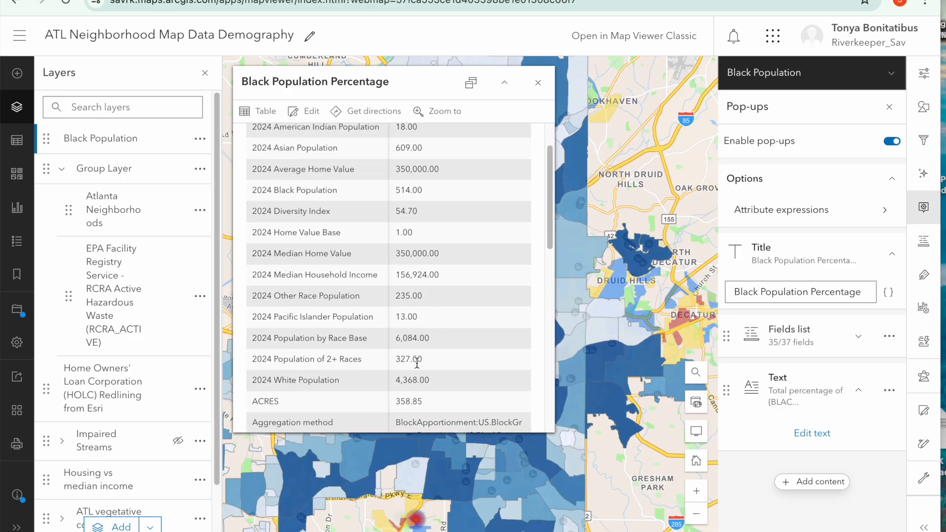
{"action": "scroll", "coordinate": [416, 361], "scroll_direction": "down", "scroll_amount": 5}
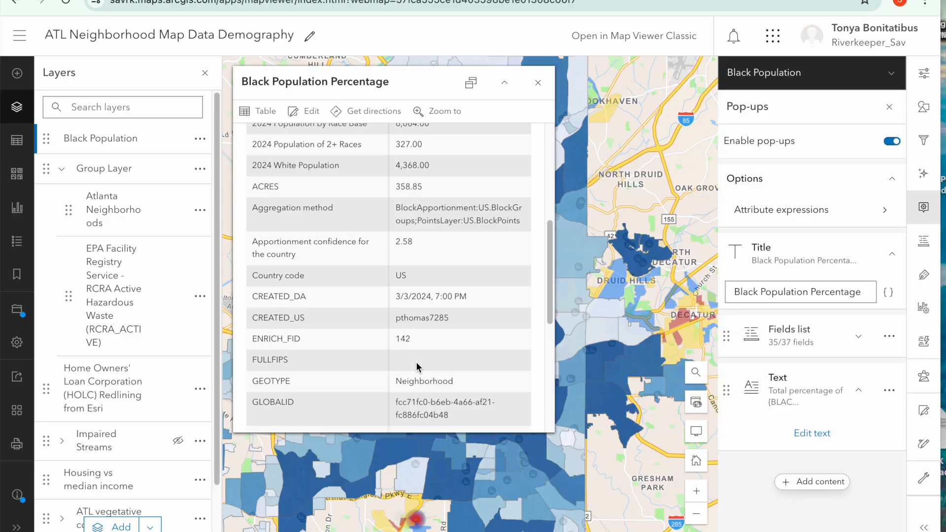
{"action": "scroll", "coordinate": [415, 362], "scroll_direction": "up", "scroll_amount": 1}
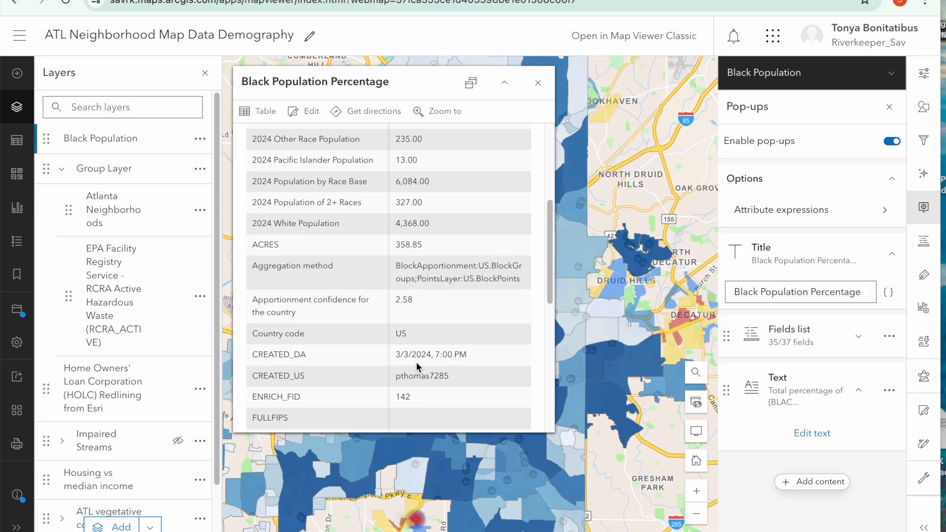
{"action": "scroll", "coordinate": [415, 361], "scroll_direction": "up", "scroll_amount": 1}
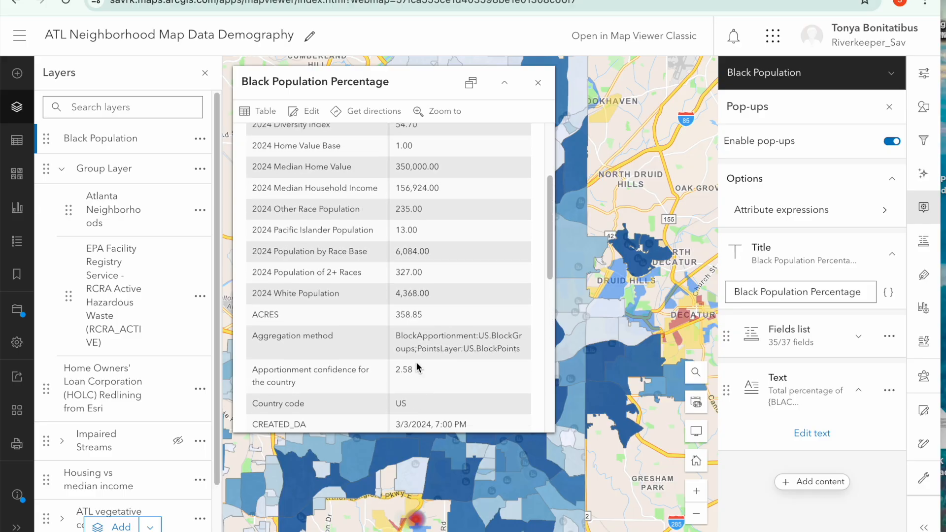
{"action": "scroll", "coordinate": [415, 362], "scroll_direction": "up", "scroll_amount": 1}
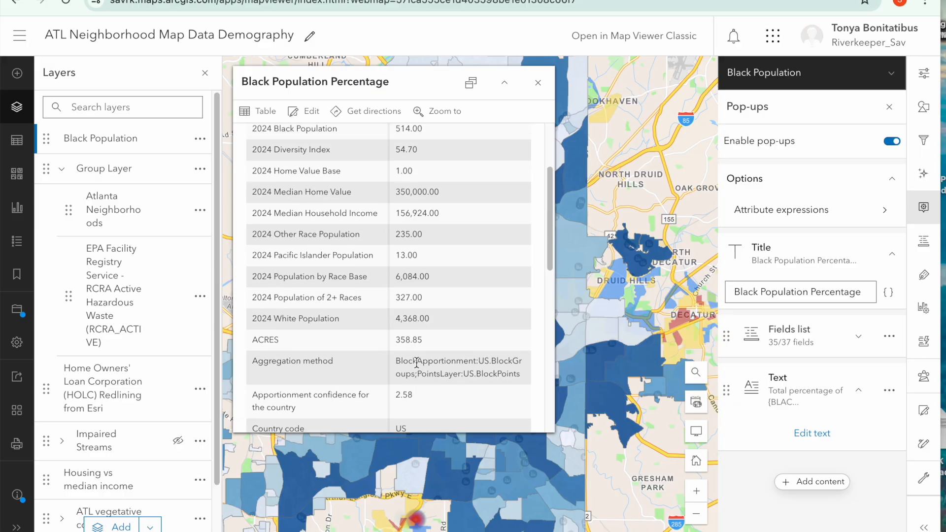
{"action": "scroll", "coordinate": [416, 363], "scroll_direction": "down", "scroll_amount": 1}
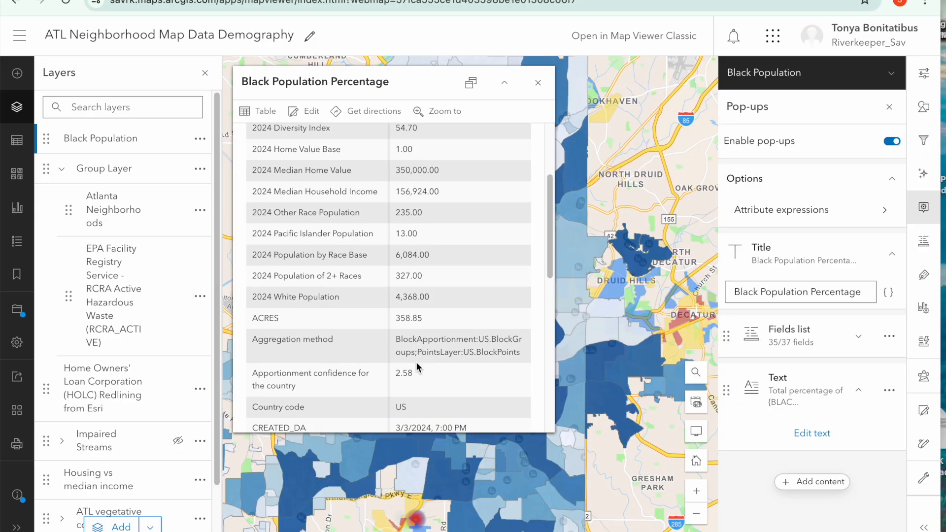
{"action": "scroll", "coordinate": [416, 363], "scroll_direction": "down", "scroll_amount": 2}
{"action": "scroll", "coordinate": [415, 361], "scroll_direction": "down", "scroll_amount": 5}
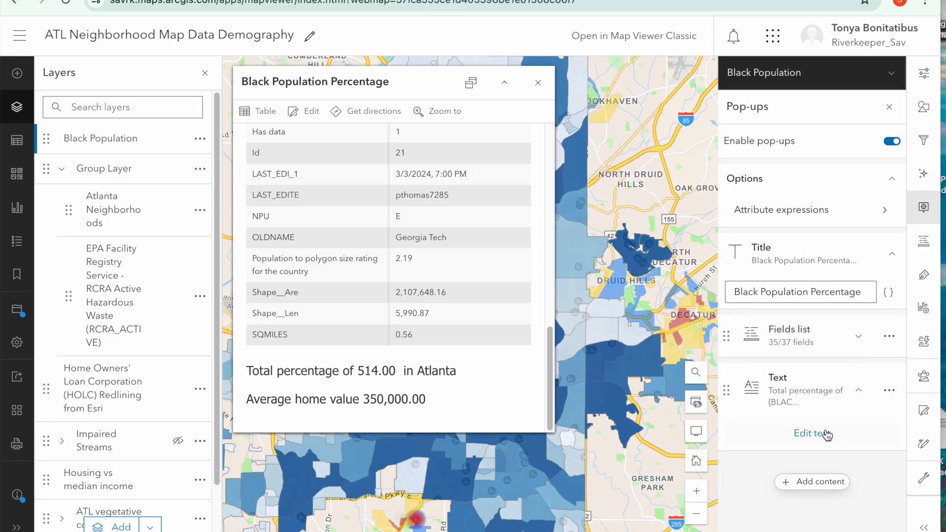
Step: Reopen the text element and replace {BLACK_CY} in the first line with "Black Population by Census Block", leaving a single space before "in Atlanta"
{"action": "left_click", "coordinate": [825, 432]}
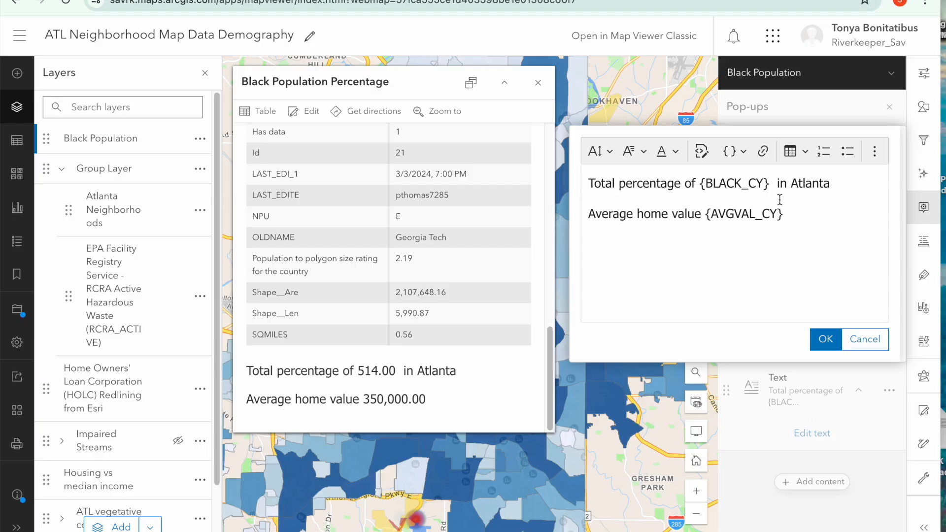
{"action": "double_click", "coordinate": [766, 183]}
{"action": "left_click_drag", "start_coordinate": [757, 184], "coordinate": [700, 178]}
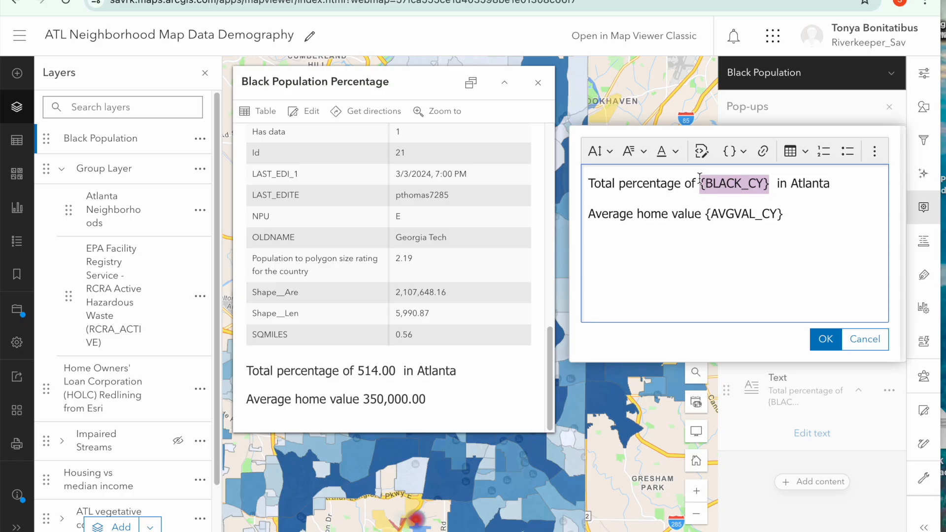
{"action": "type", "text": "Black Co"}
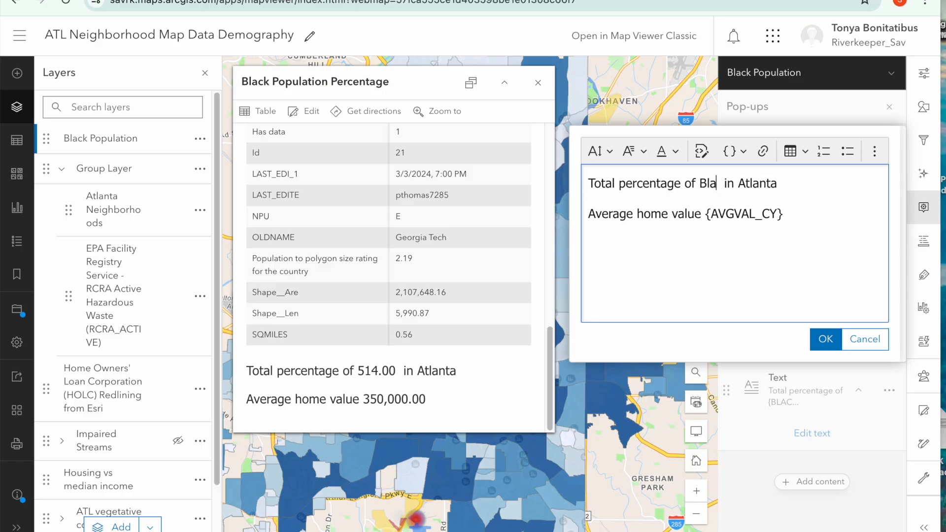
{"action": "type", "text": "mmunity"}
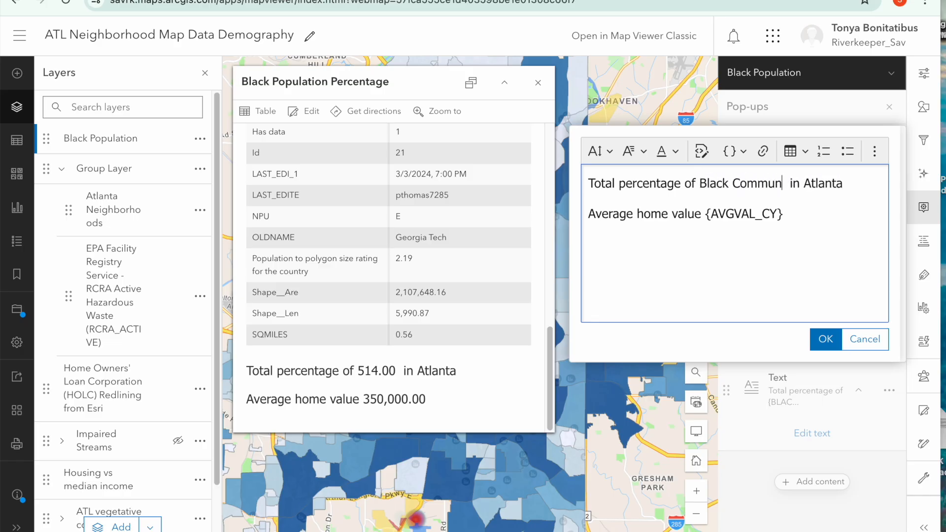
{"action": "key", "text": "BackSpace"}
{"action": "key", "text": "BackSpace"}
{"action": "key", "text": "BackSpace"}
{"action": "key", "text": "BackSpace"}
{"action": "key", "text": "BackSpace"}
{"action": "key", "text": "BackSpace"}
{"action": "key", "text": "BackSpace"}
{"action": "key", "text": "BackSpace"}
{"action": "key", "text": "BackSpace"}
{"action": "key", "text": "BackSpace"}
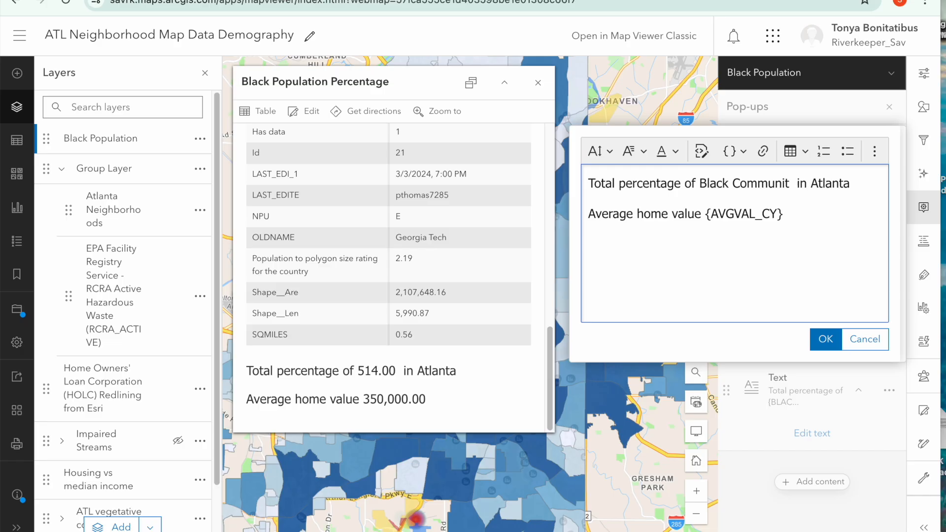
{"action": "type", "text": "Populat"}
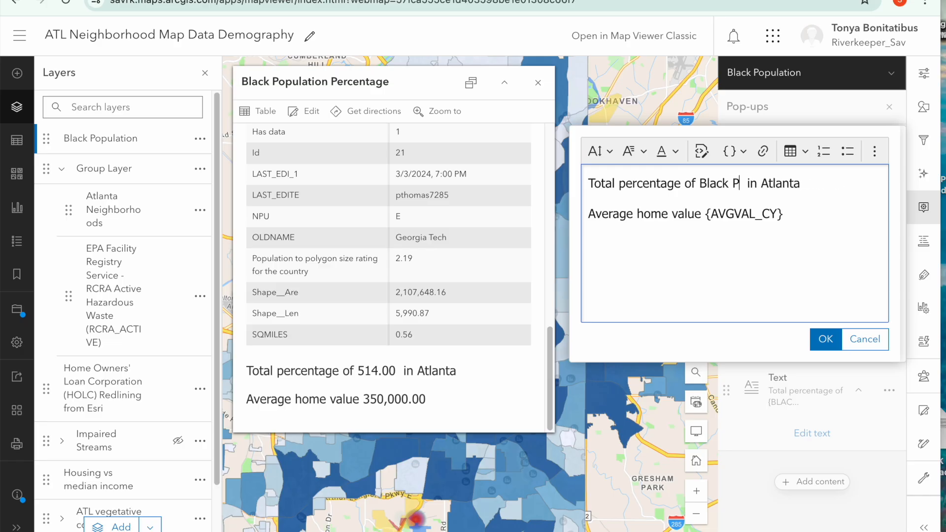
{"action": "type", "text": "ion by Cen"}
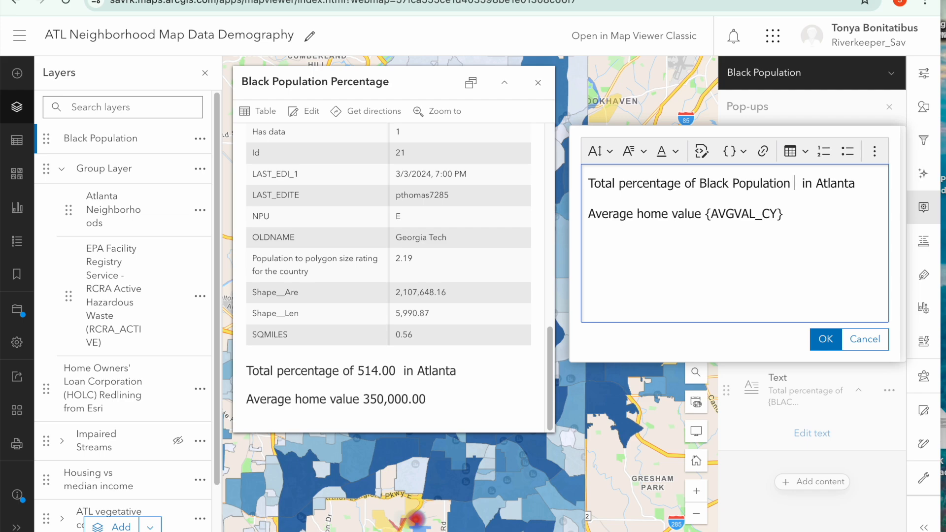
{"action": "type", "text": "cus"}
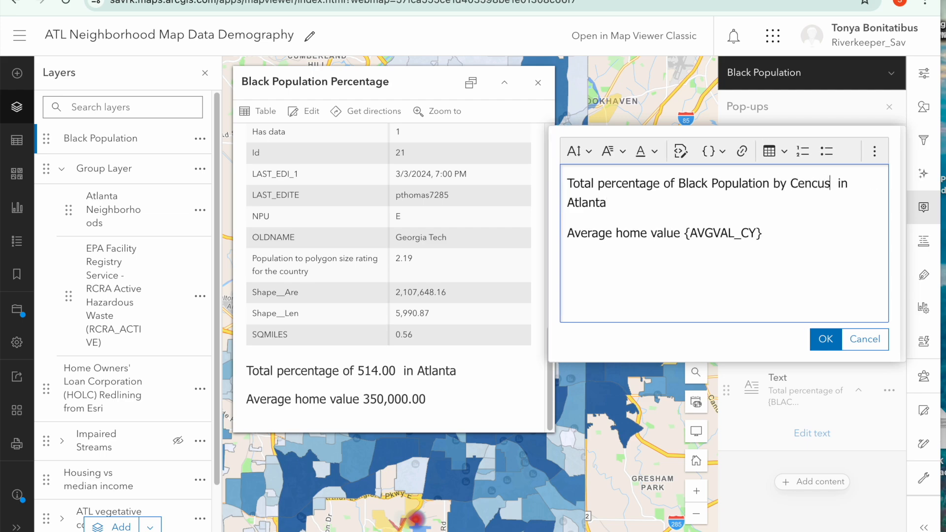
{"action": "key", "text": "BackSpace"}
{"action": "key", "text": "BackSpace"}
{"action": "key", "text": "BackSpace"}
{"action": "type", "text": "sus"}
{"action": "key", "text": "BackSpace"}
{"action": "key", "text": "BackSpace"}
{"action": "key", "text": "BackSpace"}
{"action": "type", "text": "cu"}
{"action": "key", "text": "BackSpace"}
{"action": "key", "text": "BackSpace"}
{"action": "type", "text": "sus Bluck"}
{"action": "key", "text": "BackSpace"}
{"action": "key", "text": "BackSpace"}
{"action": "key", "text": "BackSpace"}
{"action": "type", "text": "ock"}
{"action": "key", "text": "Delete"}
Step: Add a third line labelled "Median Income Value" below the average home value and begin an attribute reference
{"action": "left_click", "coordinate": [599, 252]}
{"action": "key", "text": "Return"}
{"action": "type", "text": "Ag"}
{"action": "key", "text": "BackSpace"}
{"action": "type", "text": "verage i"}
{"action": "type", "text": "n"}
{"action": "key", "text": "BackSpace"}
{"action": "key", "text": "BackSpace"}
{"action": "key", "text": "BackSpace"}
{"action": "key", "text": "BackSpace"}
{"action": "key", "text": "BackSpace"}
{"action": "key", "text": "BackSpace"}
{"action": "key", "text": "BackSpace"}
{"action": "key", "text": "BackSpace"}
{"action": "key", "text": "BackSpace"}
{"action": "key", "text": "BackSpace"}
{"action": "type", "text": "Median Inco"}
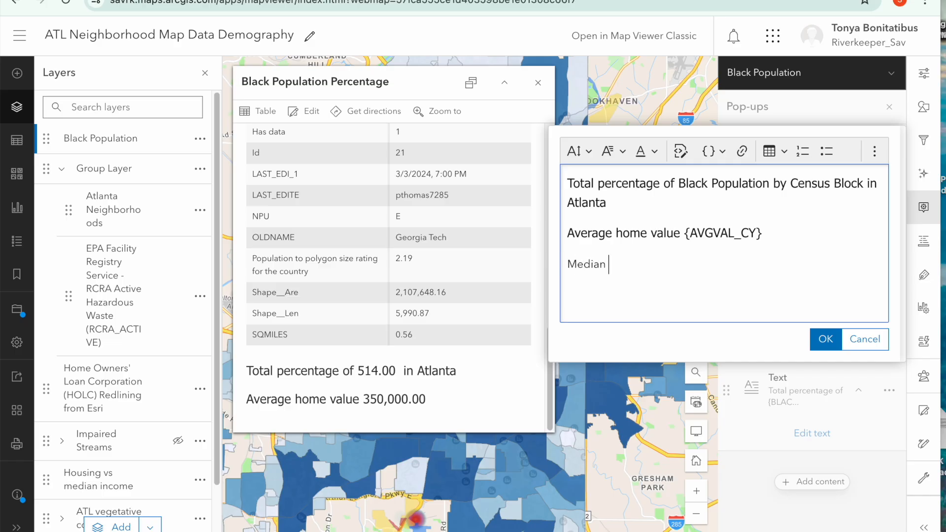
{"action": "type", "text": "me Value {"}
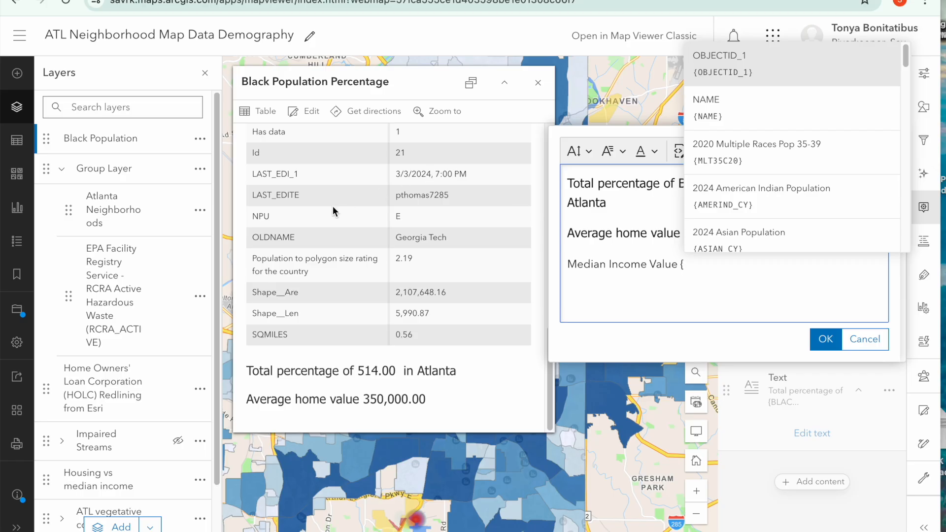
Step: Find the median income field in the preview and insert the 2024 Median Household Income attribute {MEDHINC_CY} in the third line
{"action": "scroll", "coordinate": [333, 208], "scroll_direction": "up", "scroll_amount": 2}
{"action": "scroll", "coordinate": [332, 207], "scroll_direction": "up", "scroll_amount": 5}
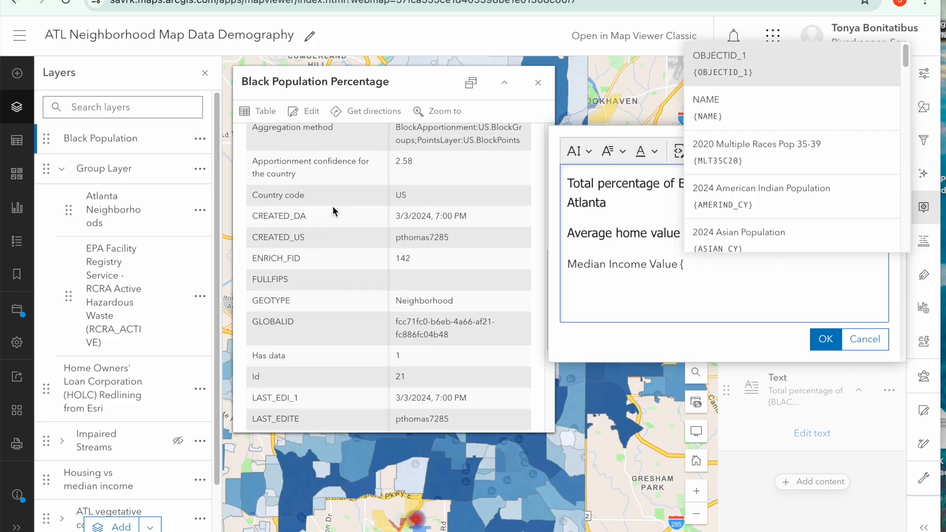
{"action": "scroll", "coordinate": [332, 206], "scroll_direction": "up", "scroll_amount": 4}
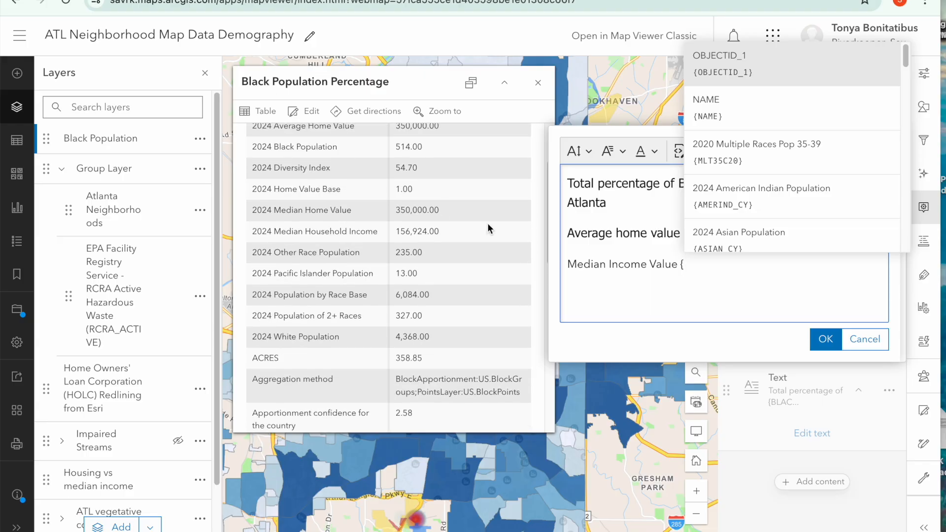
{"action": "type", "text": "2024"}
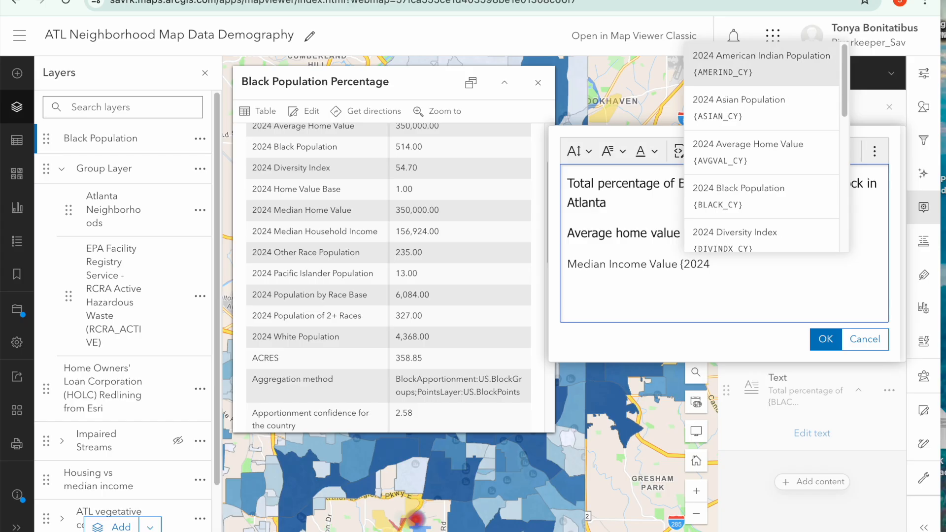
{"action": "type", "text": " M"}
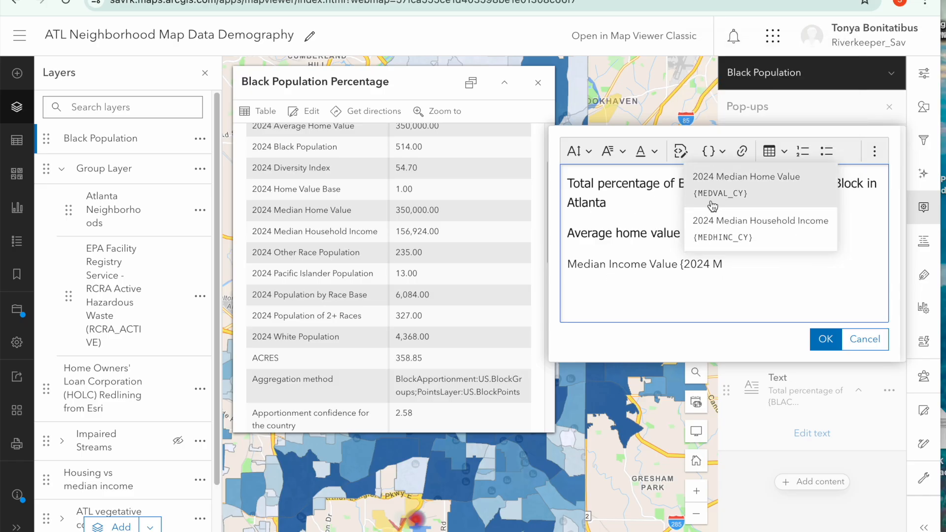
{"action": "left_click", "coordinate": [720, 235]}
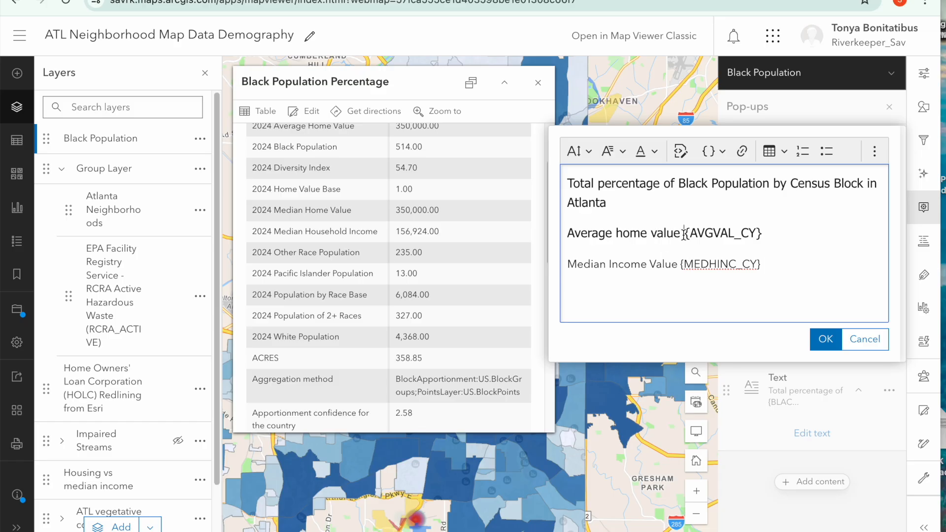
Step: Put a dollar sign before {AVGVAL_CY} and {MEDHINC_CY}, apply the text, and check it in the pop-up preview
{"action": "left_click", "coordinate": [684, 234]}
{"action": "type", "text": "$"}
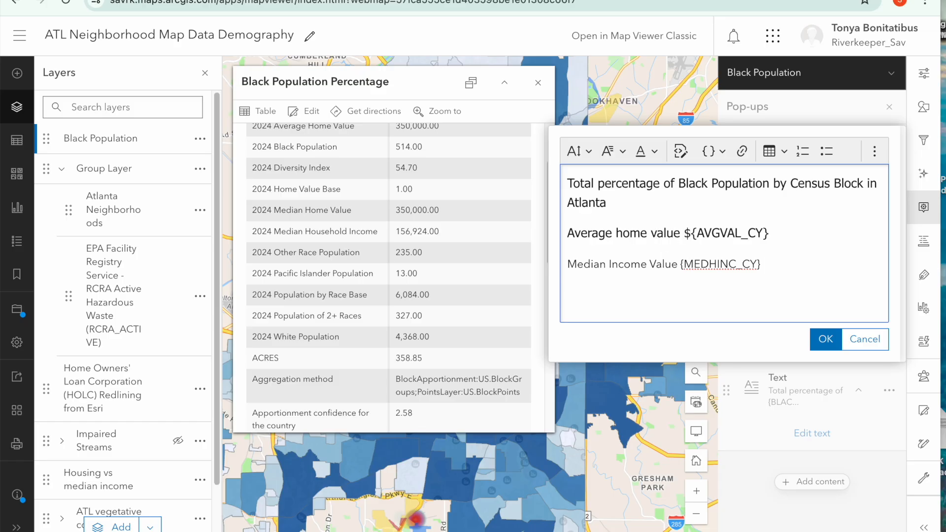
{"action": "left_click", "coordinate": [681, 264]}
{"action": "type", "text": "$"}
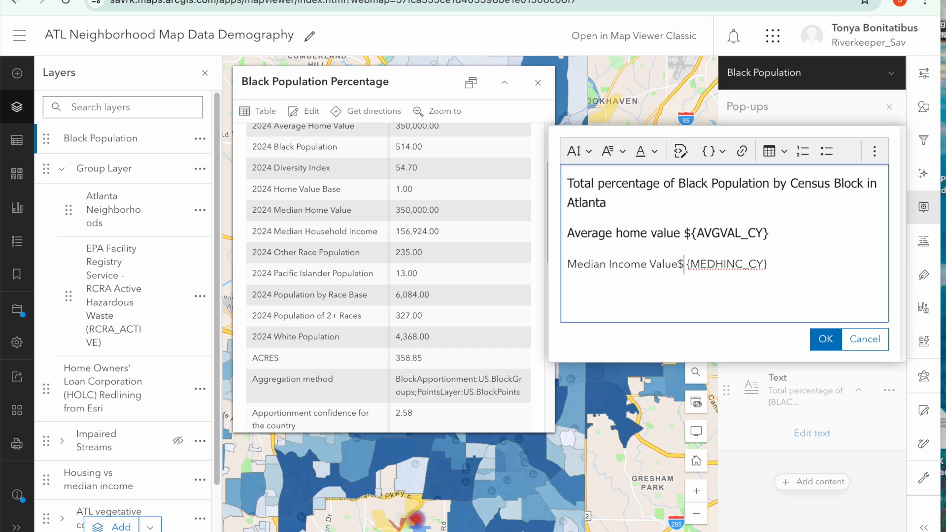
{"action": "left_click", "coordinate": [678, 264]}
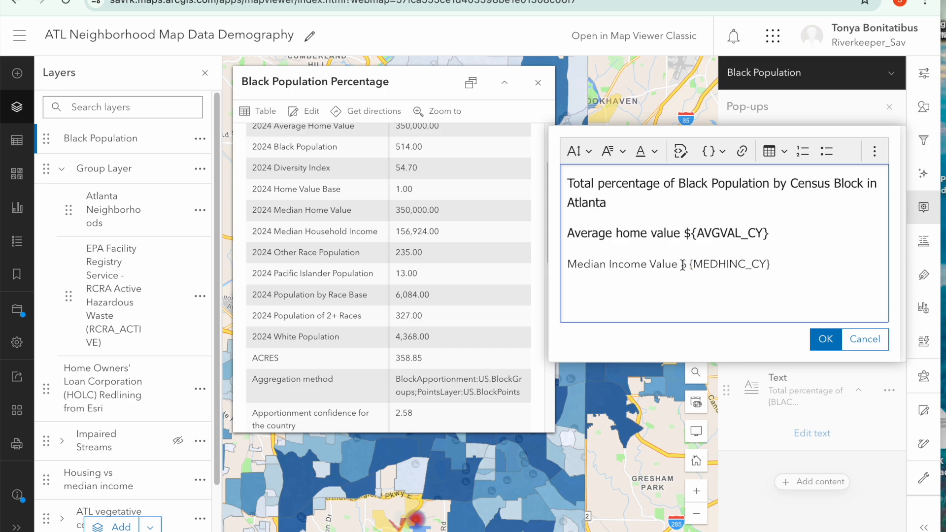
{"action": "left_click", "coordinate": [825, 339]}
{"action": "scroll", "coordinate": [408, 309], "scroll_direction": "down", "scroll_amount": 10}
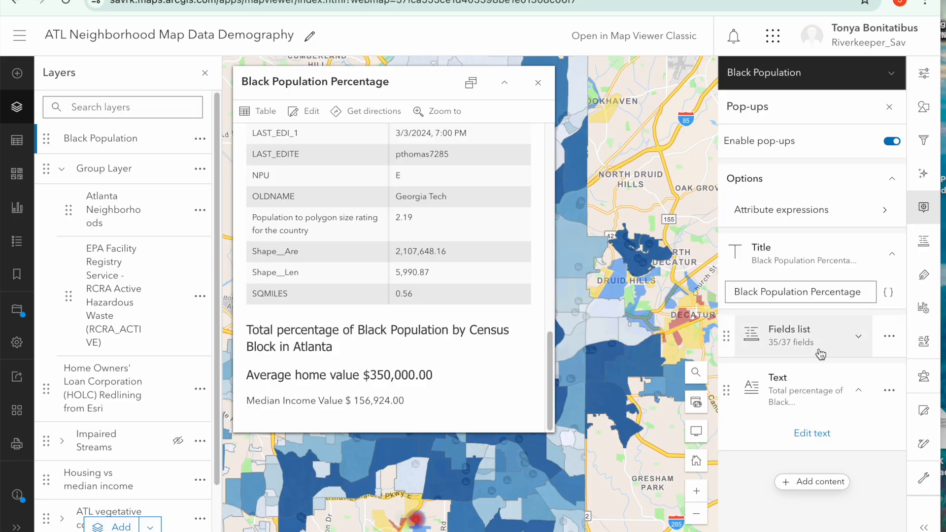
Step: Add a bar chart to the pop-up content and title it "Income vs. House Value"
{"action": "left_click", "coordinate": [814, 480]}
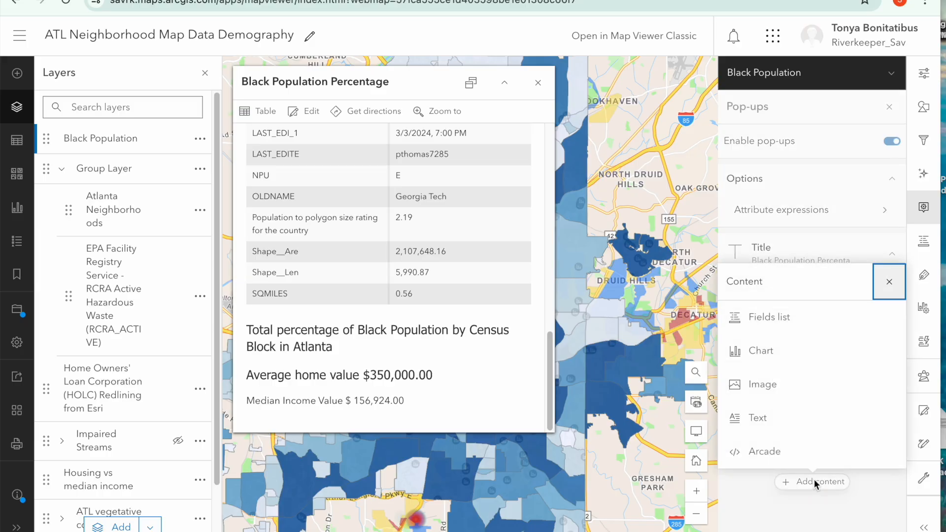
{"action": "left_click", "coordinate": [783, 358]}
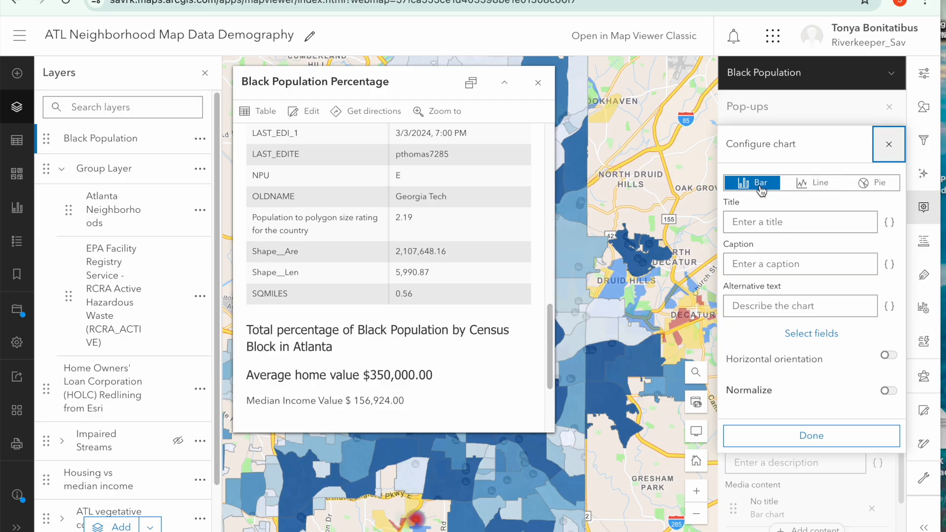
{"action": "left_click", "coordinate": [750, 217]}
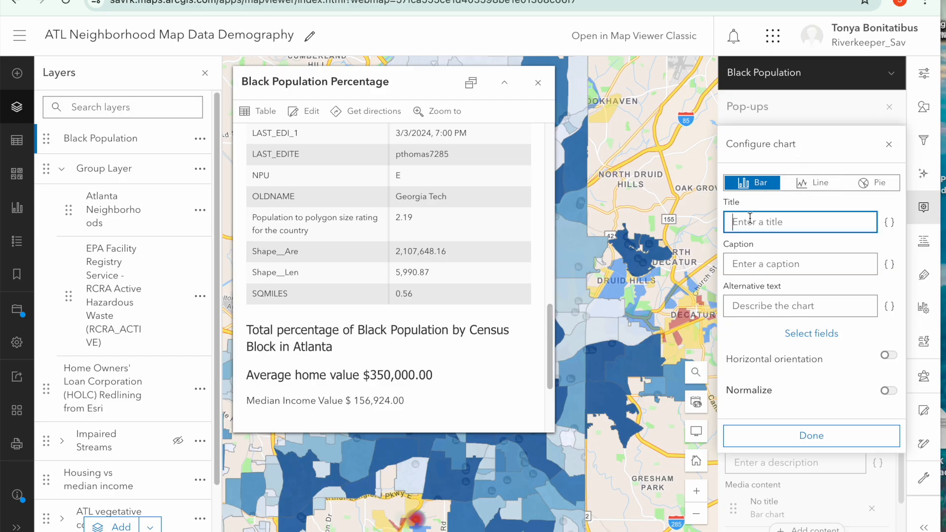
{"action": "type", "text": "Income vs. House Cal"}
{"action": "key", "text": "BackSpace"}
{"action": "key", "text": "BackSpace"}
{"action": "key", "text": "BackSpace"}
{"action": "type", "text": "Value"}
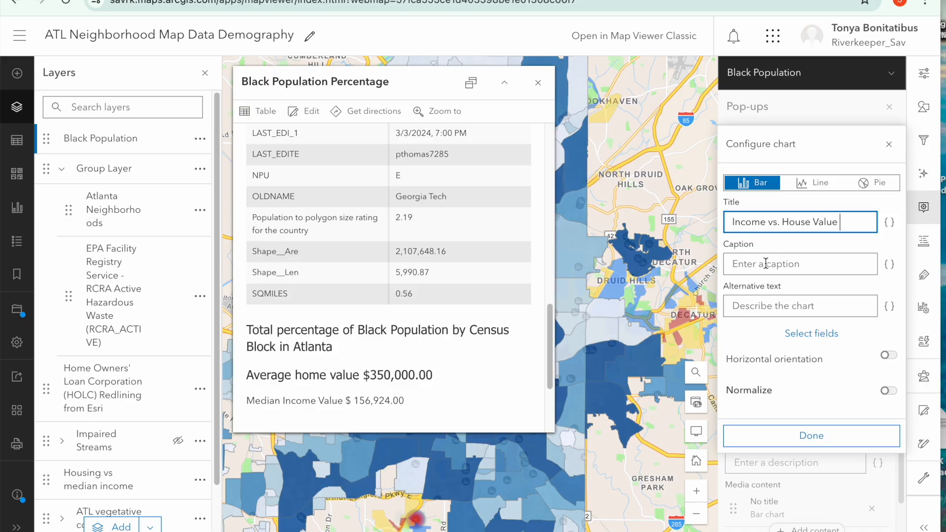
{"action": "left_click", "coordinate": [771, 311]}
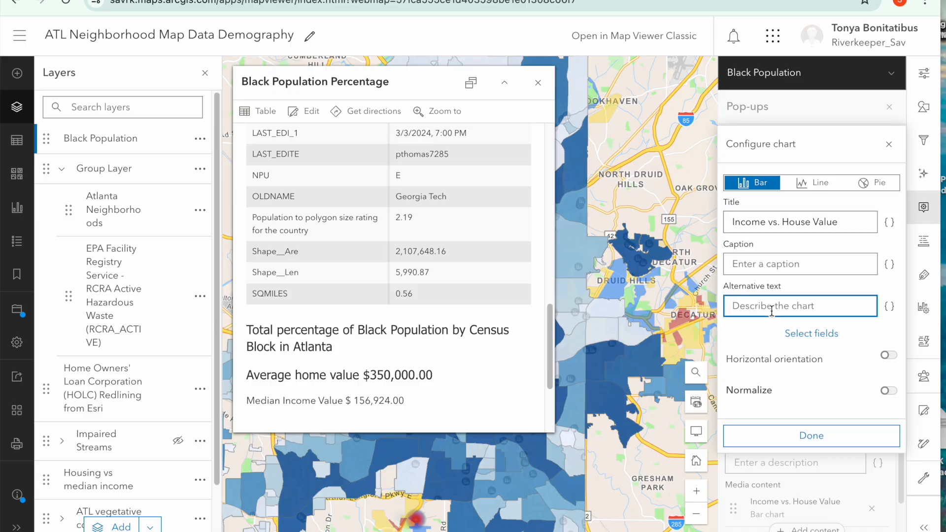
Step: Choose 2024 Median Household Income and 2024 Median Home Value as the bar chart's fields
{"action": "left_click", "coordinate": [798, 335]}
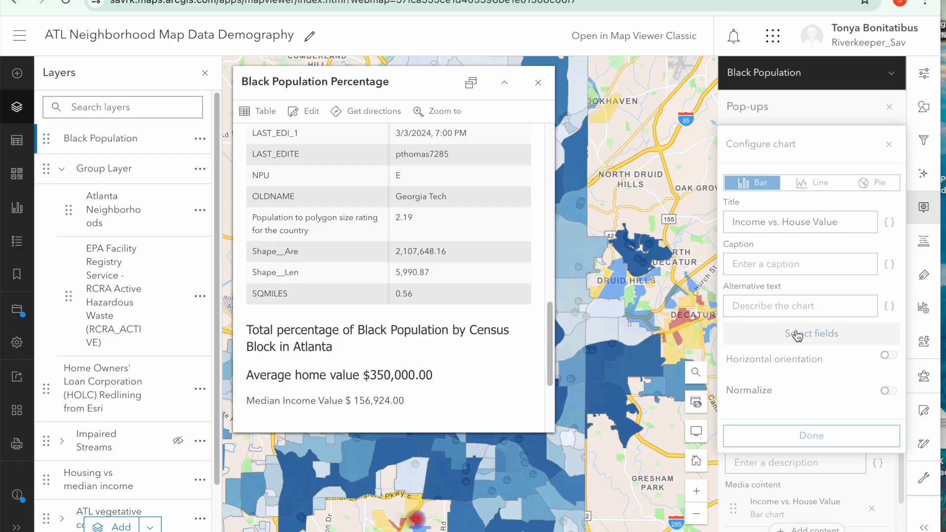
{"action": "scroll", "coordinate": [788, 389], "scroll_direction": "down", "scroll_amount": 3}
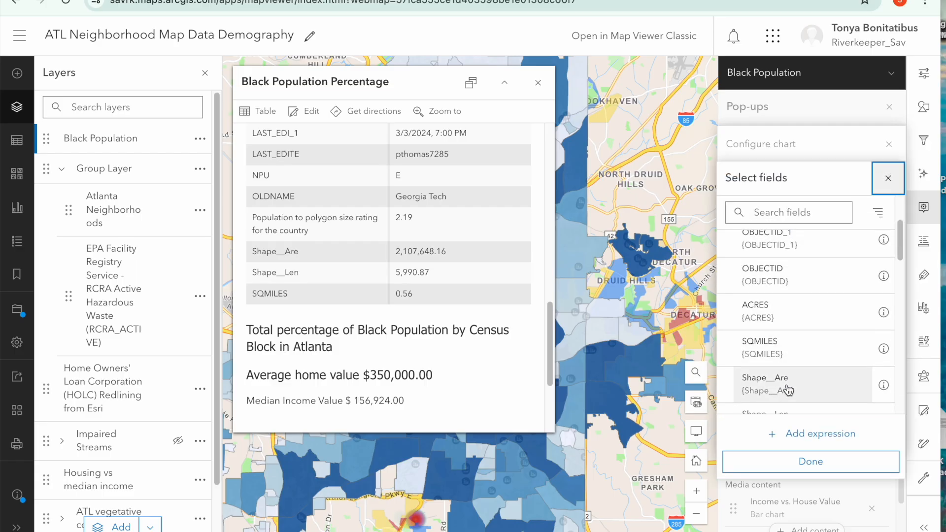
{"action": "scroll", "coordinate": [788, 389], "scroll_direction": "down", "scroll_amount": 5}
{"action": "scroll", "coordinate": [788, 389], "scroll_direction": "up", "scroll_amount": 1}
{"action": "scroll", "coordinate": [788, 389], "scroll_direction": "down", "scroll_amount": 4}
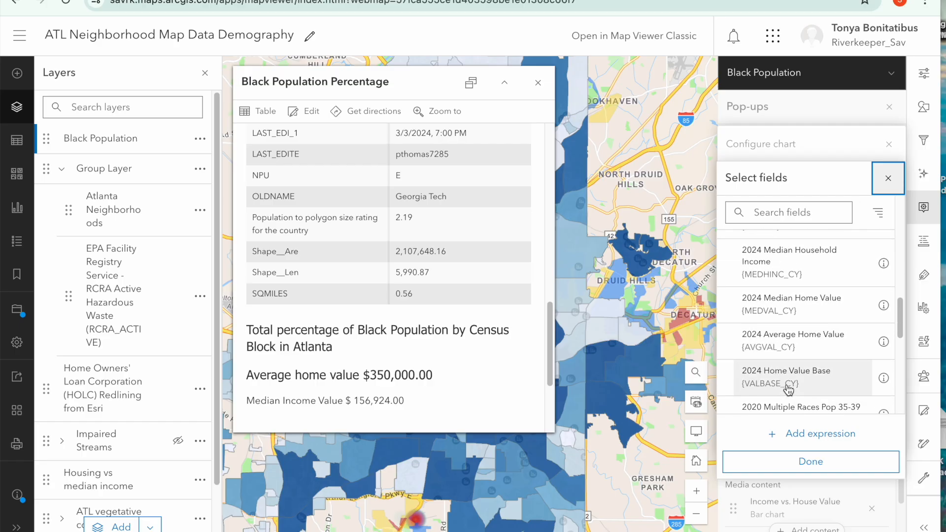
{"action": "left_click", "coordinate": [765, 280]}
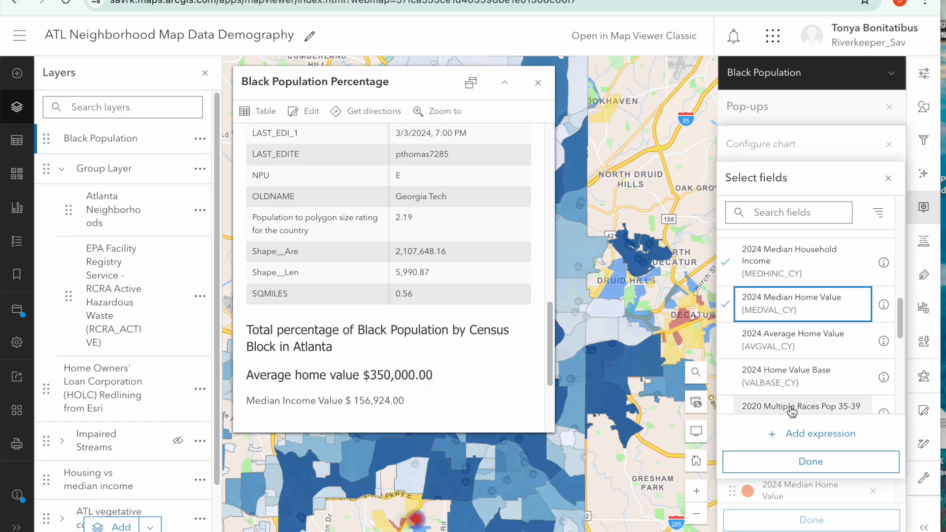
{"action": "scroll", "coordinate": [788, 407], "scroll_direction": "down", "scroll_amount": 5}
{"action": "left_click", "coordinate": [798, 463]}
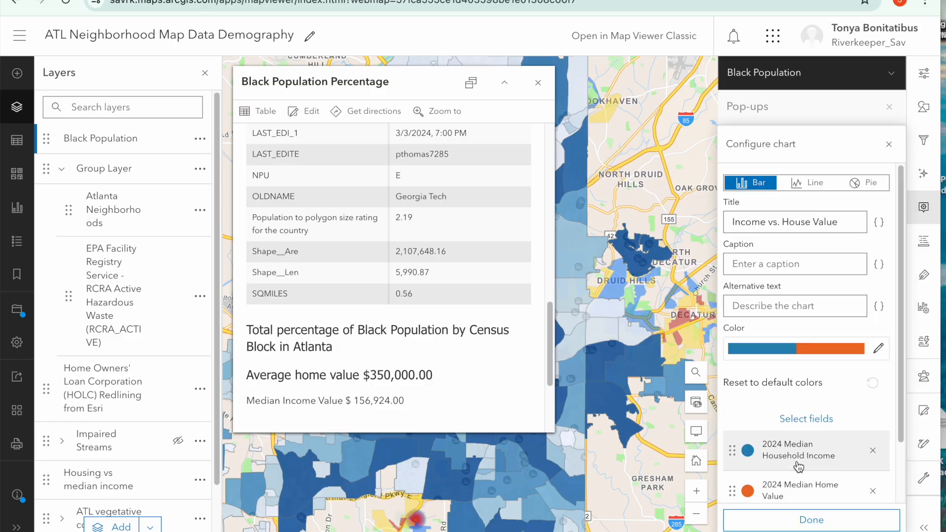
Step: Apply the green and magenta color ramp to the bar chart and finish configuring the chart
{"action": "left_click", "coordinate": [798, 348]}
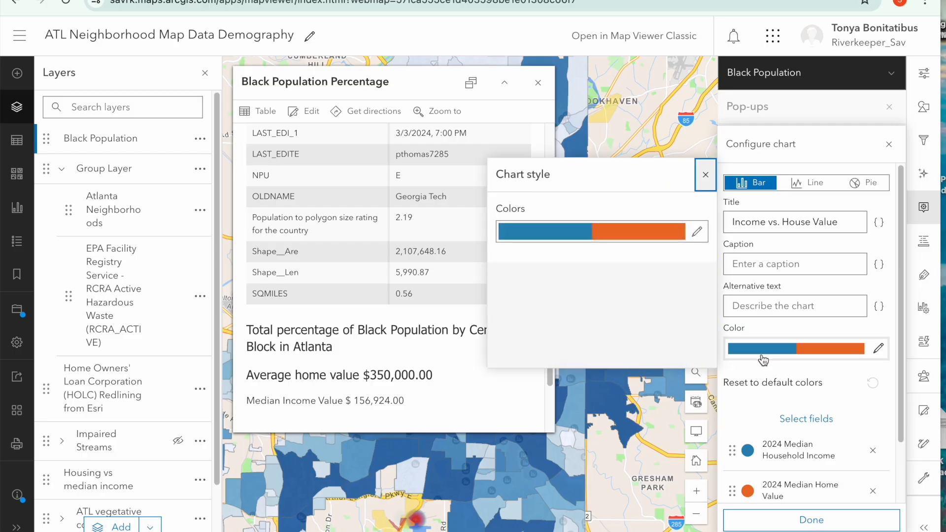
{"action": "left_click", "coordinate": [696, 231]}
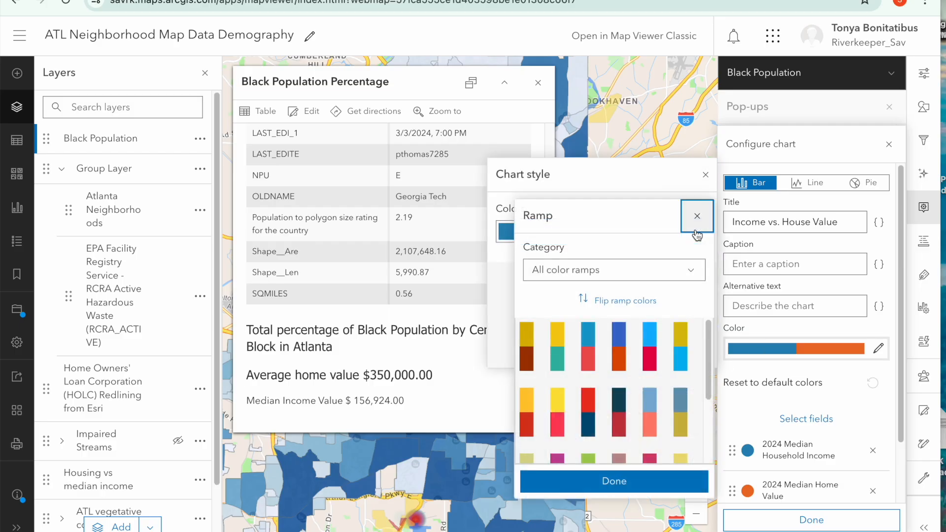
{"action": "scroll", "coordinate": [602, 353], "scroll_direction": "down", "scroll_amount": 2}
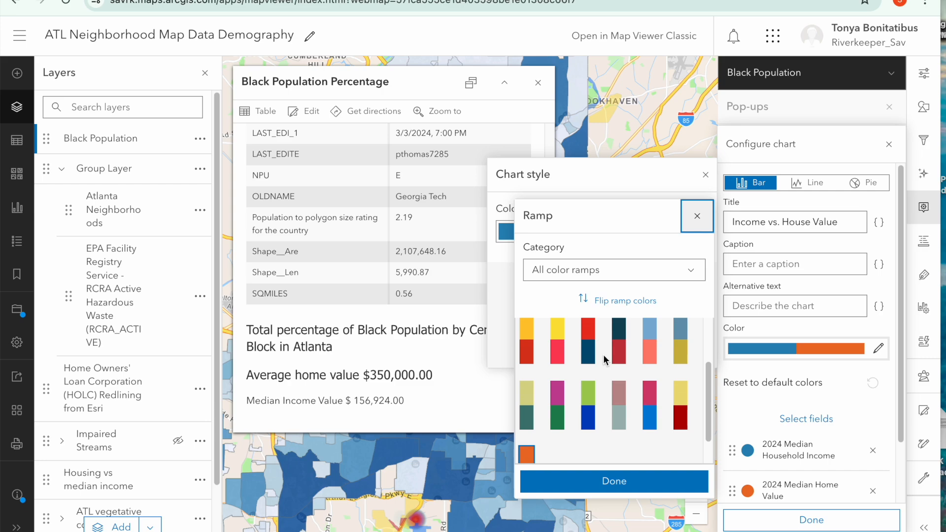
{"action": "left_click", "coordinate": [589, 404]}
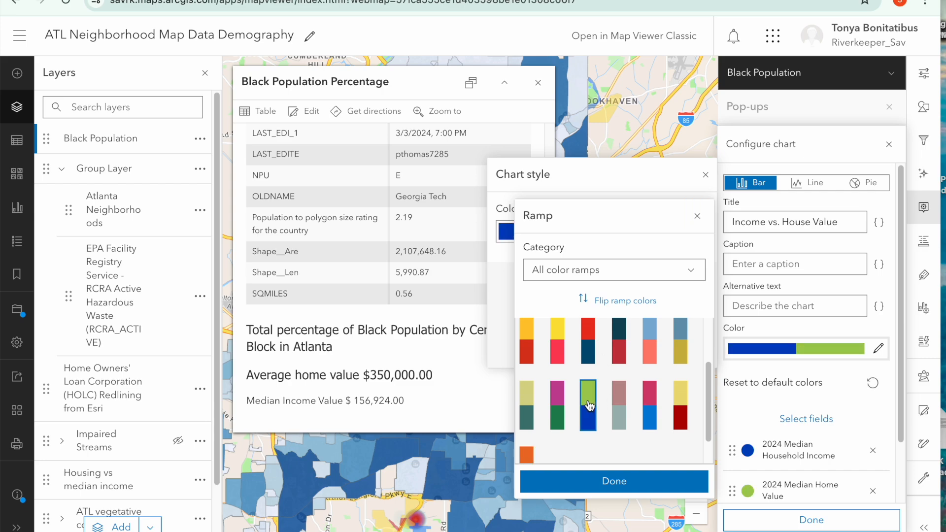
{"action": "left_click", "coordinate": [557, 404]}
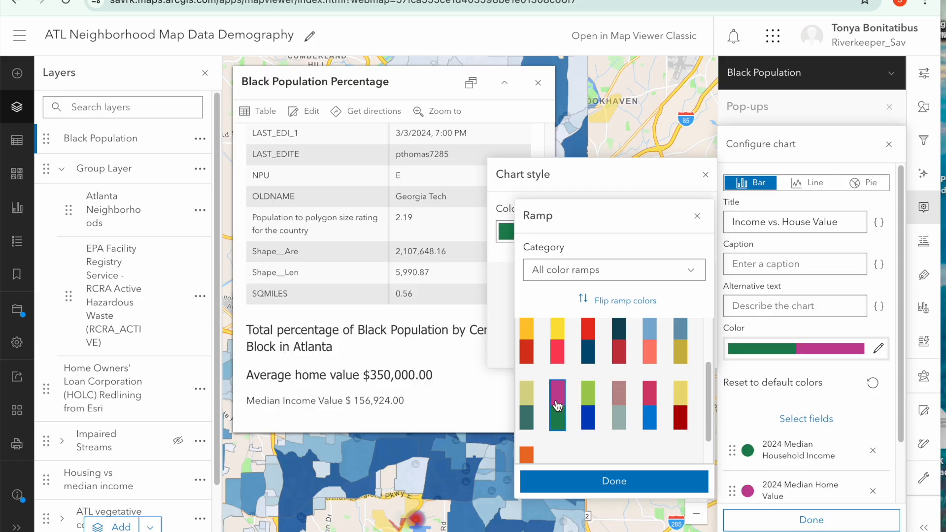
{"action": "left_click", "coordinate": [609, 480]}
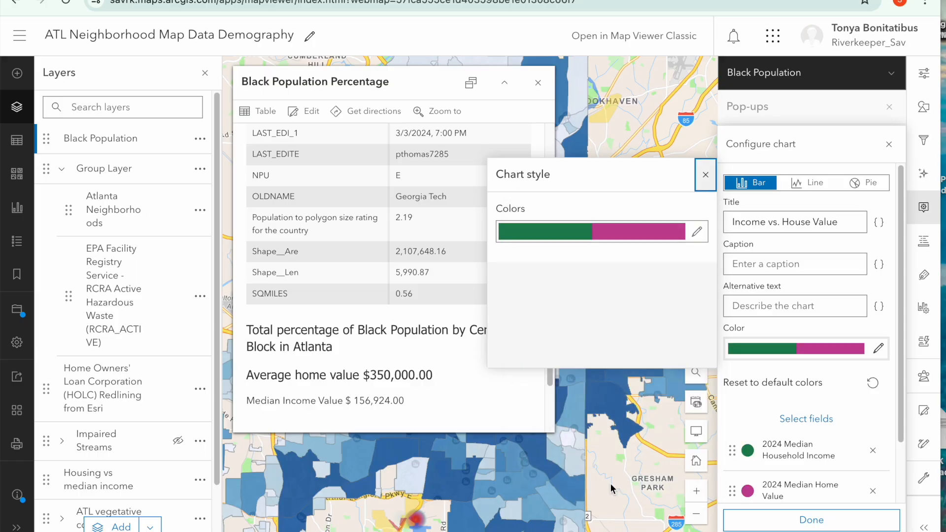
{"action": "left_click", "coordinate": [793, 521]}
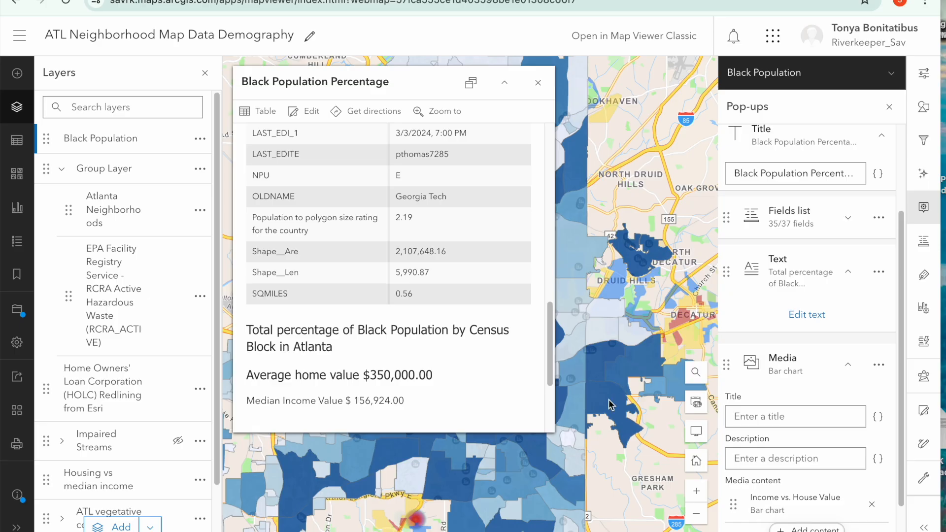
Step: Examine the new bar chart in the pop-up preview and review the attribute table above it
{"action": "scroll", "coordinate": [403, 313], "scroll_direction": "down", "scroll_amount": 1}
{"action": "scroll", "coordinate": [402, 313], "scroll_direction": "down", "scroll_amount": 2}
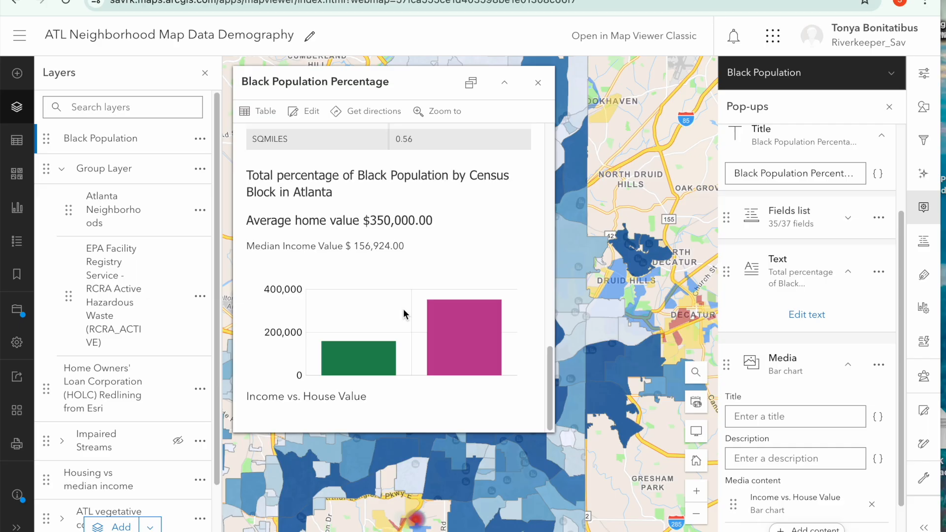
{"action": "mouse_move", "coordinate": [461, 328]}
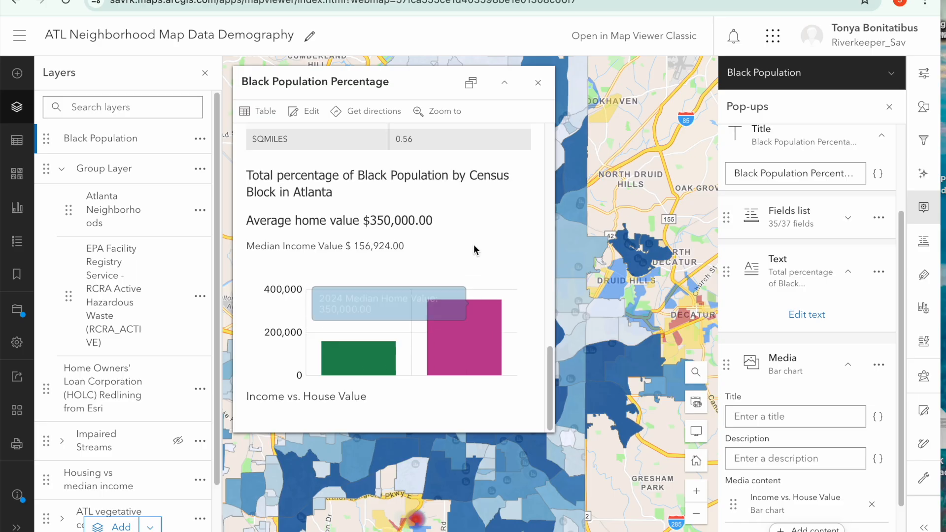
{"action": "scroll", "coordinate": [474, 248], "scroll_direction": "up", "scroll_amount": 3}
{"action": "scroll", "coordinate": [474, 245], "scroll_direction": "up", "scroll_amount": 1}
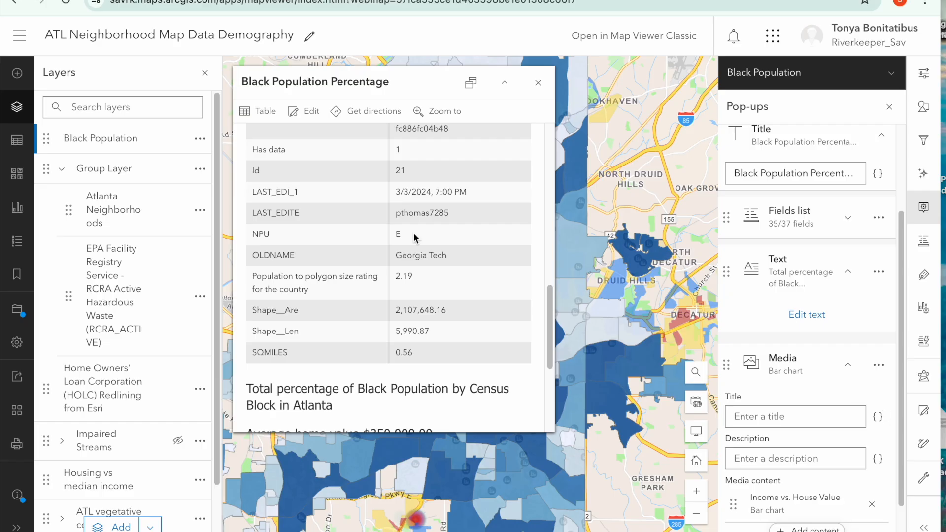
{"action": "scroll", "coordinate": [413, 233], "scroll_direction": "up", "scroll_amount": 2}
{"action": "scroll", "coordinate": [413, 232], "scroll_direction": "up", "scroll_amount": 3}
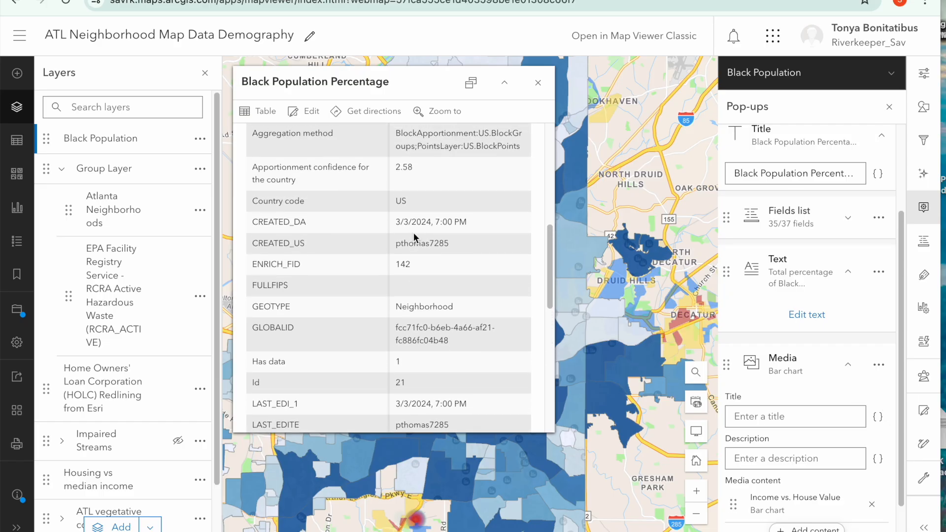
{"action": "scroll", "coordinate": [413, 238], "scroll_direction": "up", "scroll_amount": 1}
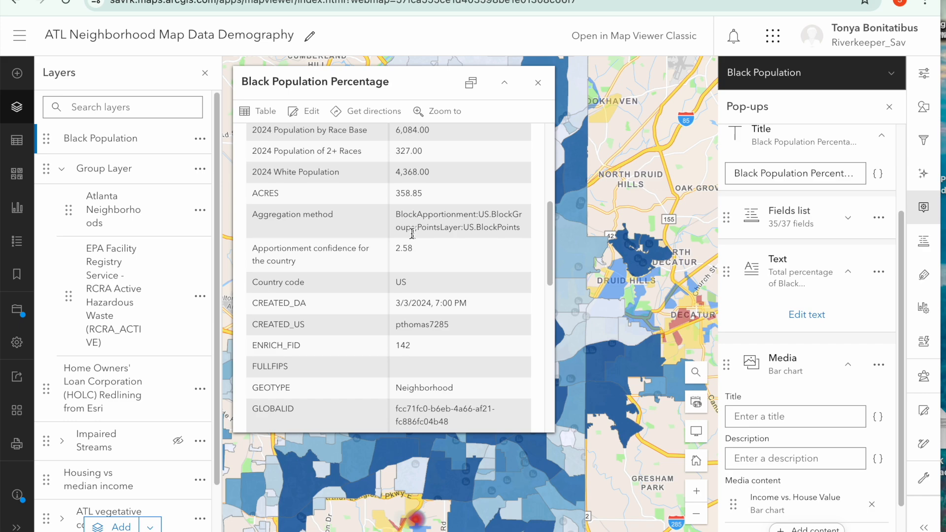
{"action": "scroll", "coordinate": [342, 232], "scroll_direction": "up", "scroll_amount": 2}
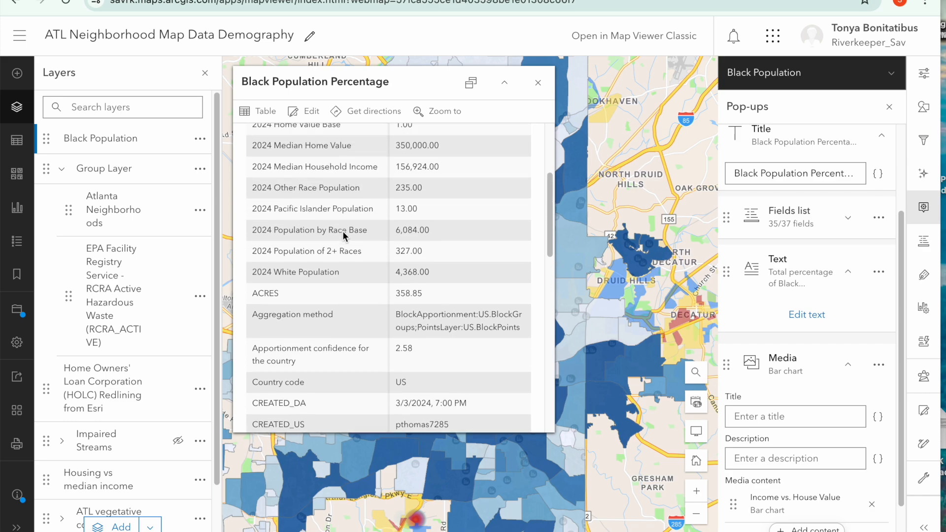
{"action": "scroll", "coordinate": [343, 235], "scroll_direction": "up", "scroll_amount": 1}
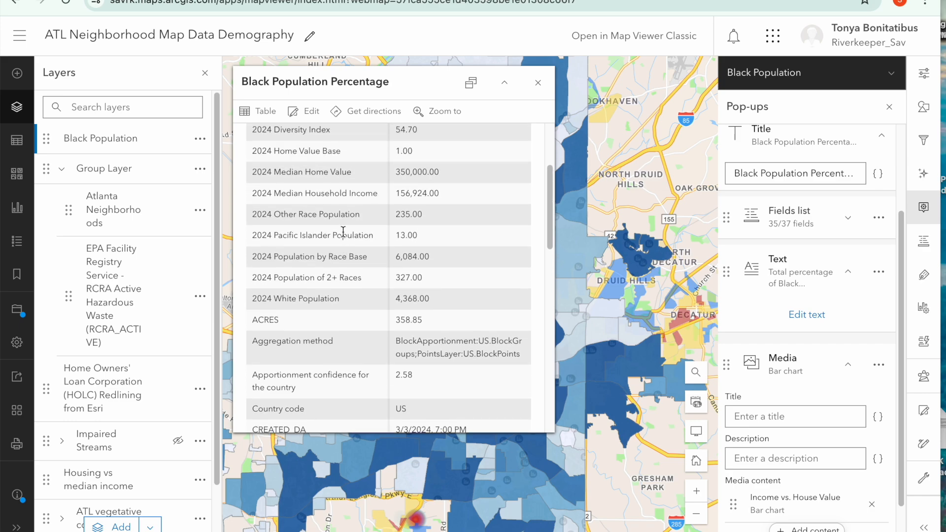
{"action": "scroll", "coordinate": [343, 232], "scroll_direction": "up", "scroll_amount": 3}
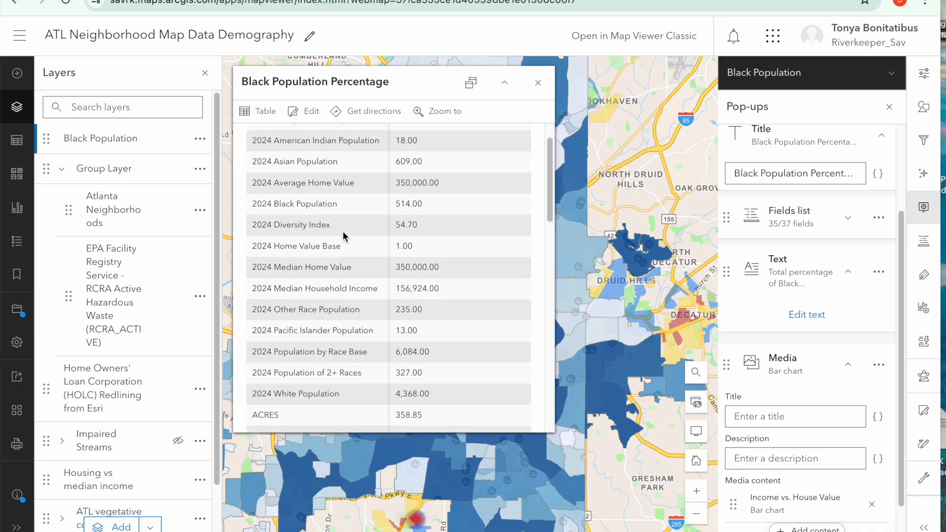
{"action": "scroll", "coordinate": [342, 231], "scroll_direction": "up", "scroll_amount": 1}
{"action": "scroll", "coordinate": [341, 232], "scroll_direction": "down", "scroll_amount": 15}
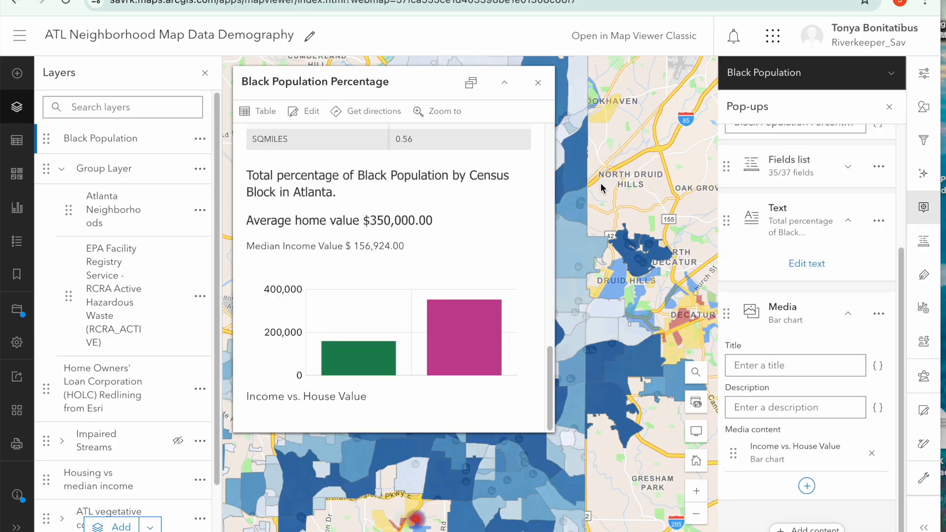
Step: Delete the Fields list element from the Black Population pop-up, keeping only the text and chart content
{"action": "left_click", "coordinate": [891, 75]}
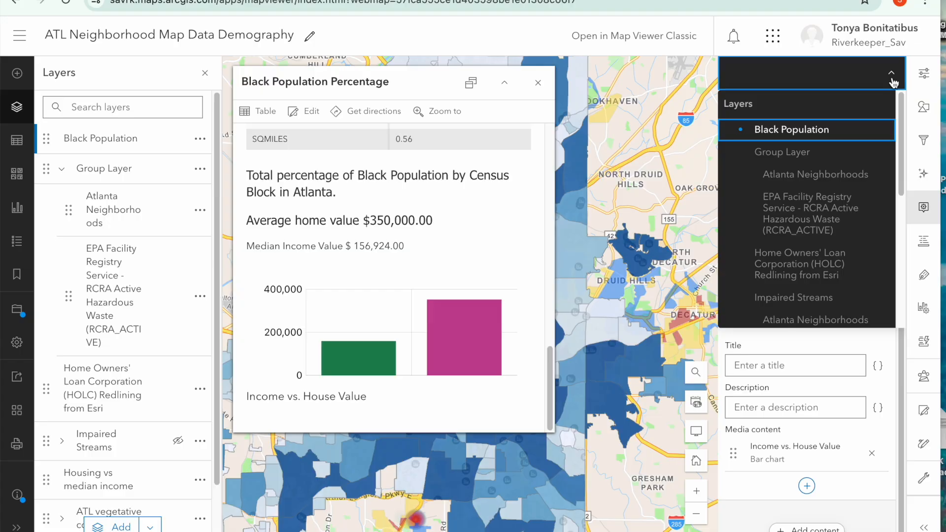
{"action": "left_click", "coordinate": [892, 79]}
{"action": "scroll", "coordinate": [427, 213], "scroll_direction": "up", "scroll_amount": 4}
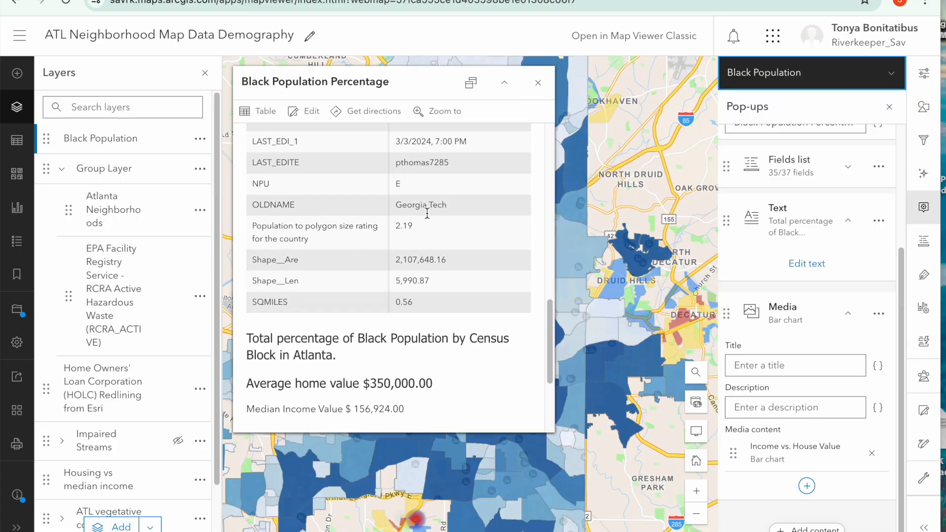
{"action": "scroll", "coordinate": [426, 213], "scroll_direction": "up", "scroll_amount": 8}
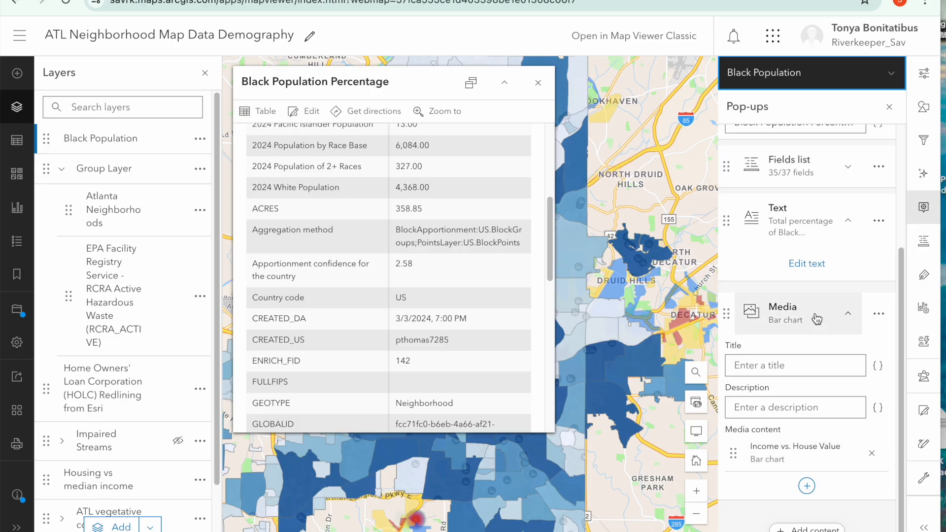
{"action": "left_click", "coordinate": [880, 170]}
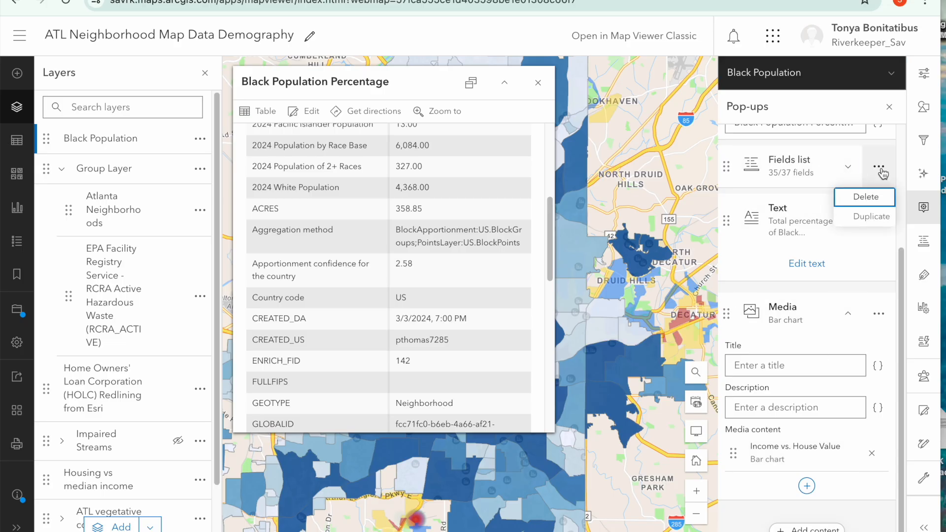
{"action": "left_click", "coordinate": [866, 196]}
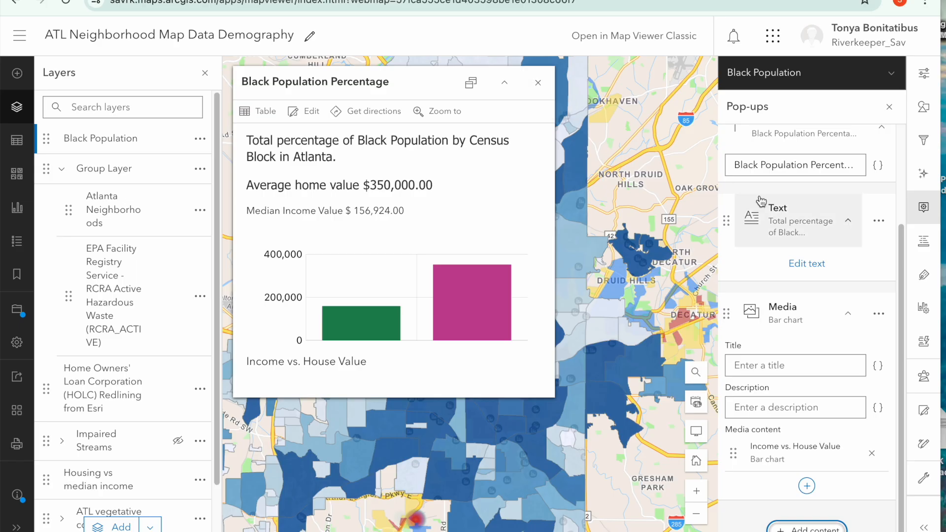
Step: Change the pop-up title to "Black Population by Percentage"
{"action": "left_click", "coordinate": [776, 167]}
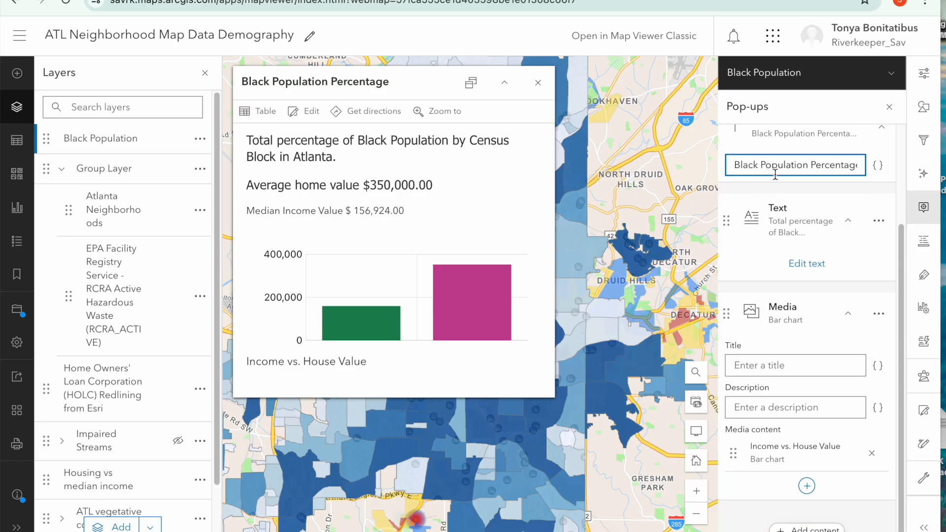
{"action": "left_click", "coordinate": [808, 165]}
{"action": "type", "text": "by"}
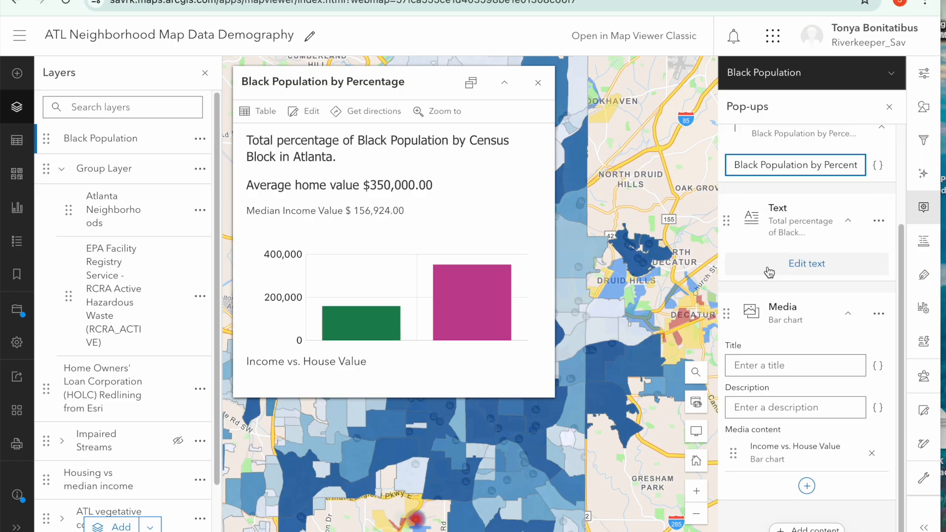
Step: Open the pop-up settings of the EPA Facility Registry Service - RCRA Active Hazardous Waste layer
{"action": "left_click", "coordinate": [891, 74]}
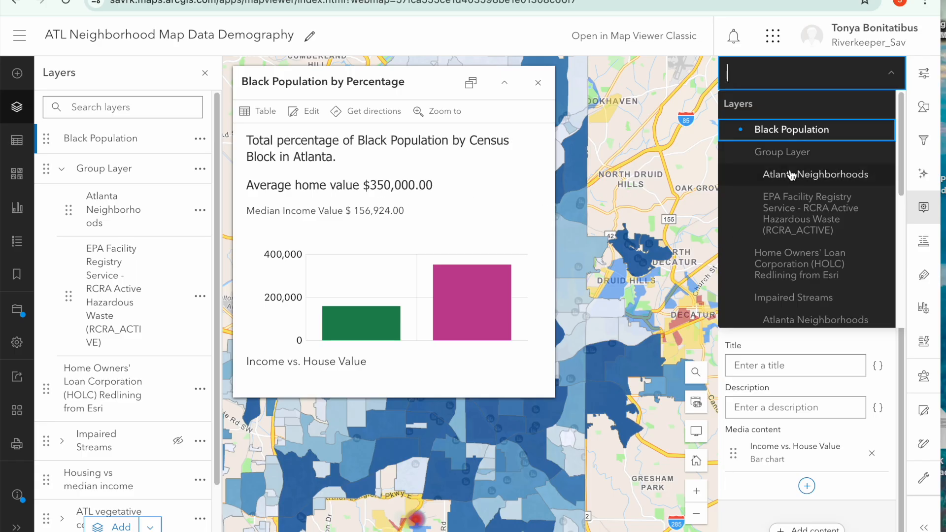
{"action": "left_click", "coordinate": [781, 153]}
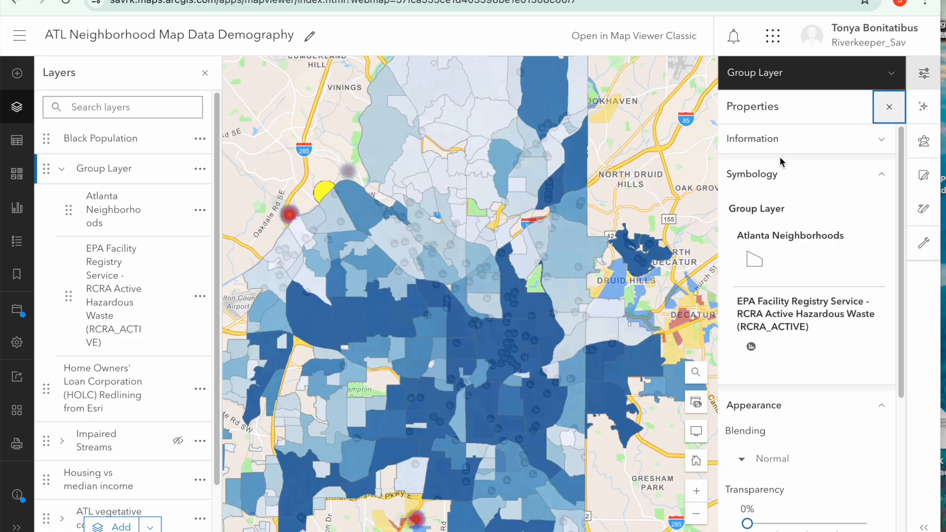
{"action": "left_click", "coordinate": [865, 82]}
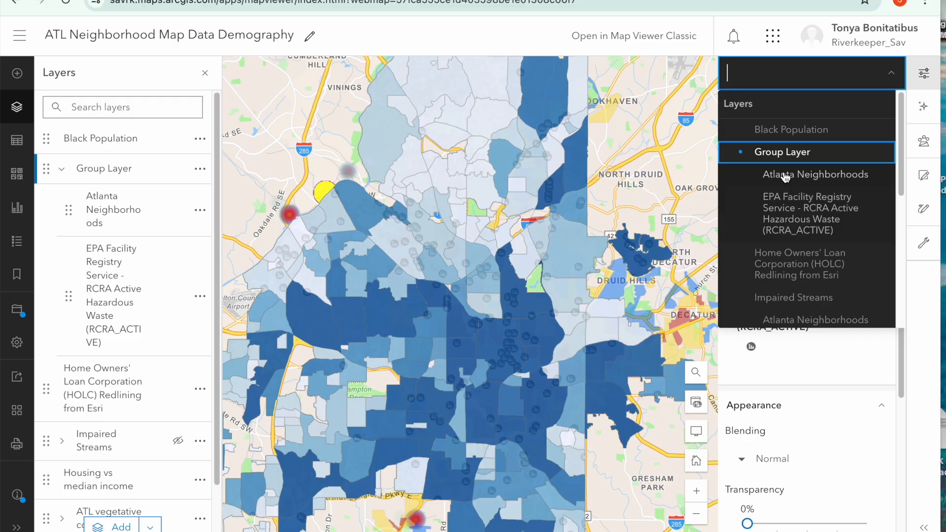
{"action": "left_click", "coordinate": [776, 219]}
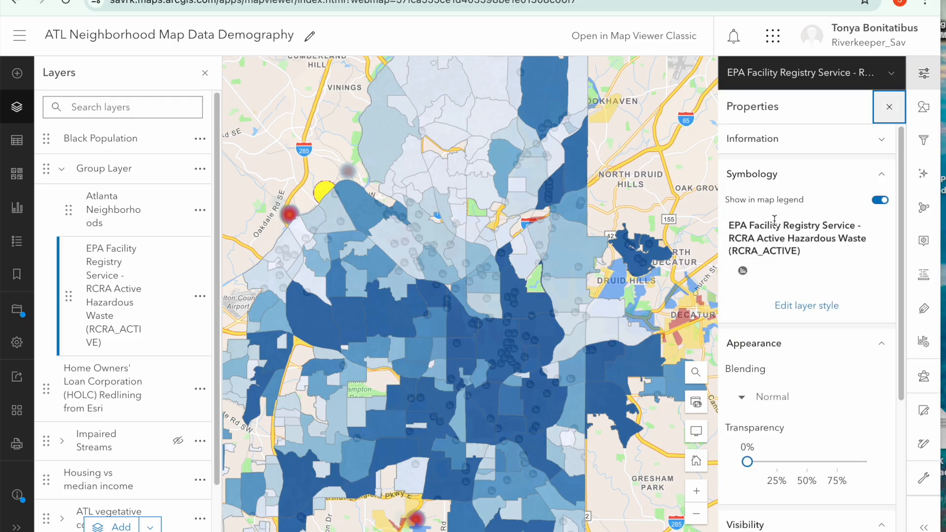
{"action": "scroll", "coordinate": [818, 344], "scroll_direction": "down", "scroll_amount": 4}
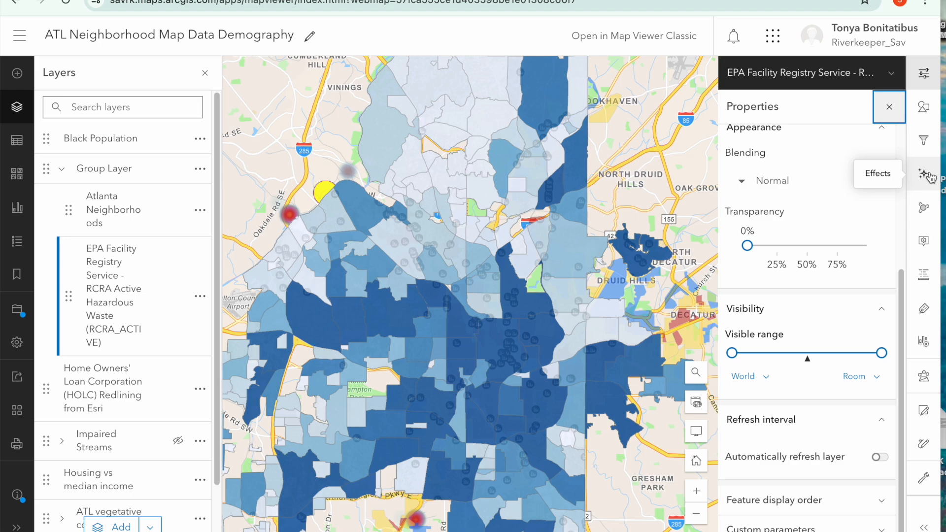
{"action": "left_click", "coordinate": [923, 234]}
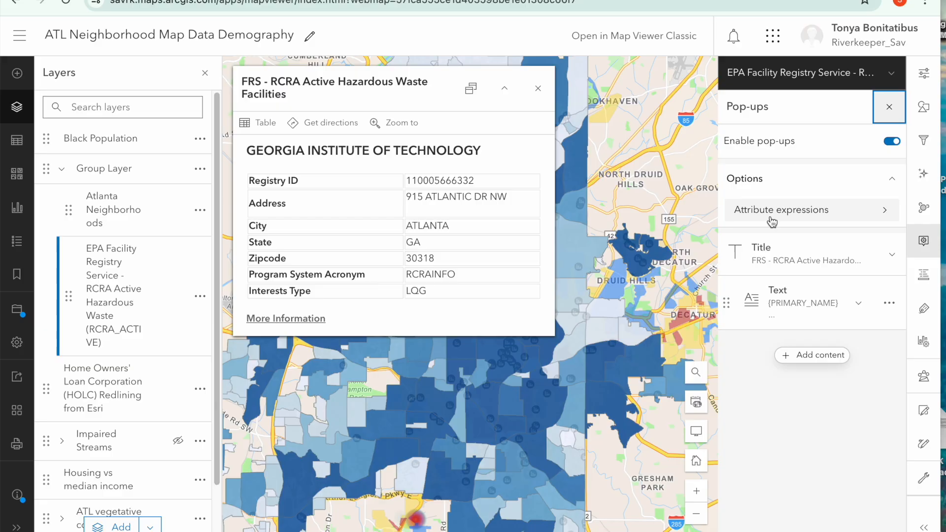
Step: Change the hazardous waste layer's pop-up title to "EPA Active Hazardous Waste Facilities"
{"action": "left_click", "coordinate": [766, 251]}
{"action": "left_click", "coordinate": [775, 292]}
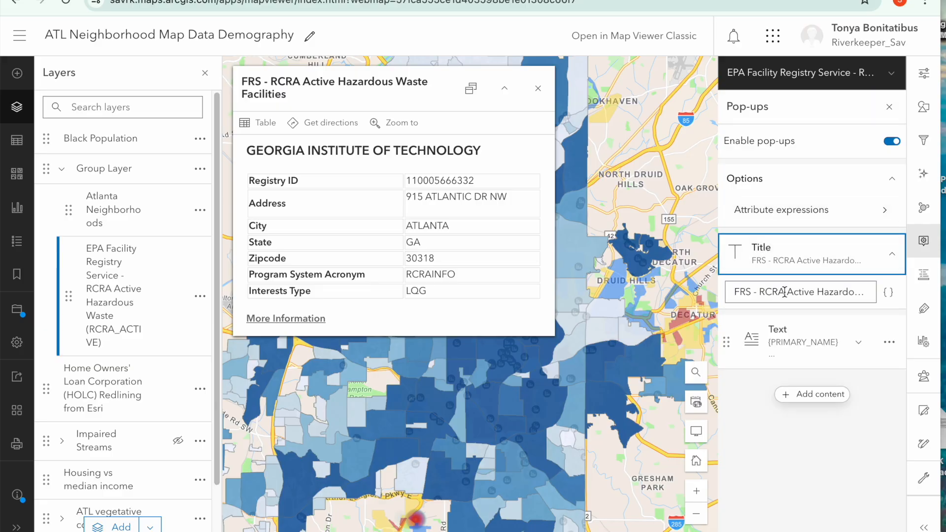
{"action": "type", "text": "\\"}
{"action": "key", "text": "BackSpace"}
{"action": "key", "text": "BackSpace"}
{"action": "key", "text": "BackSpace"}
{"action": "key", "text": "BackSpace"}
{"action": "key", "text": "BackSpace"}
{"action": "key", "text": "BackSpace"}
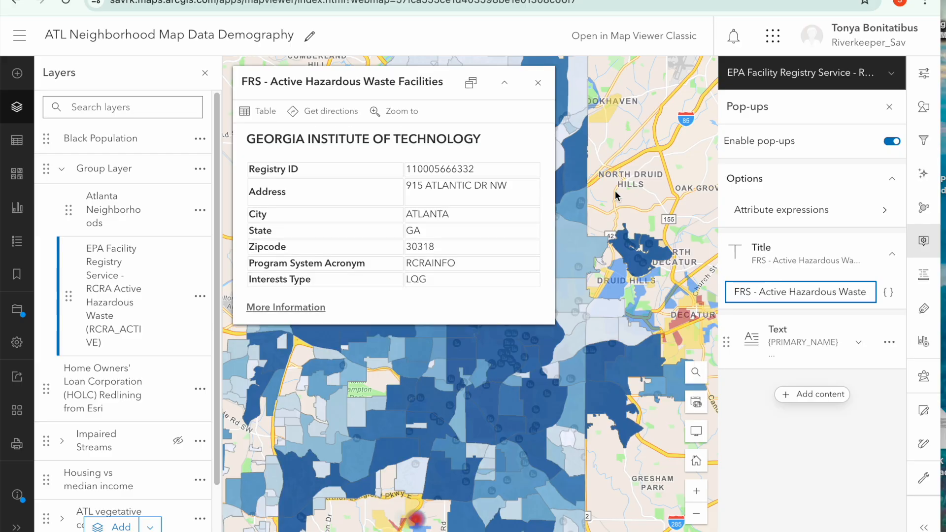
{"action": "key", "text": "BackSpace"}
{"action": "key", "text": "BackSpace"}
{"action": "key", "text": "BackSpace"}
{"action": "key", "text": "BackSpace"}
{"action": "key", "text": "BackSpace"}
{"action": "key", "text": "BackSpace"}
{"action": "type", "text": "EPA"}
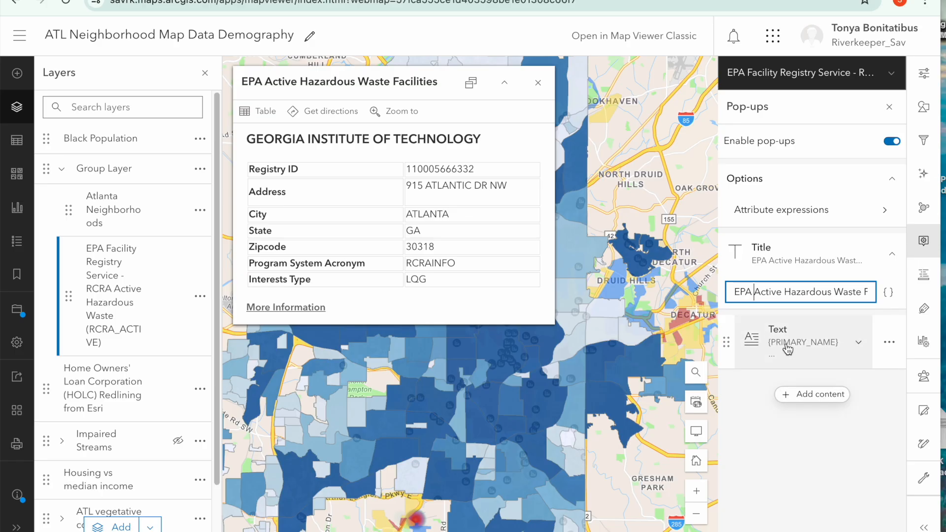
{"action": "left_click", "coordinate": [756, 401]}
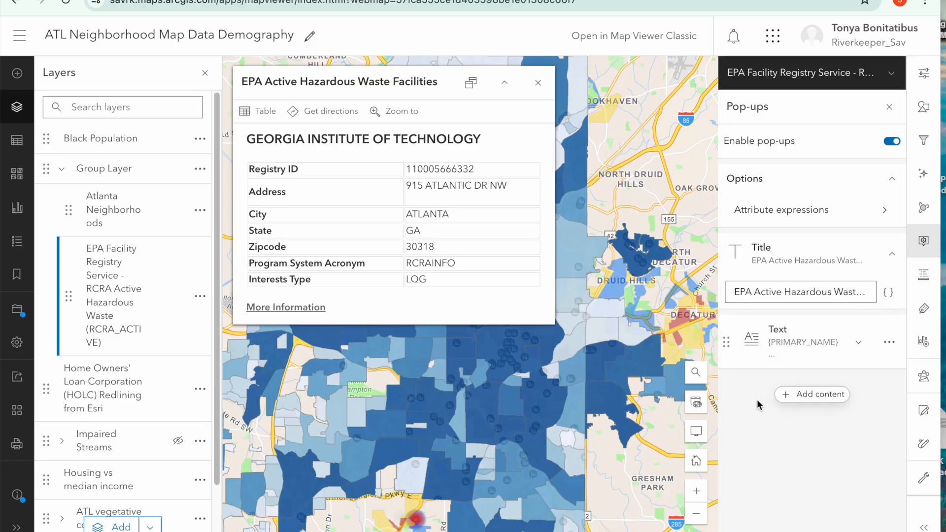
Step: Review the attribute table in the pop-up's text element, accept the text without edits and close the pop-up preview
{"action": "left_click", "coordinate": [784, 351]}
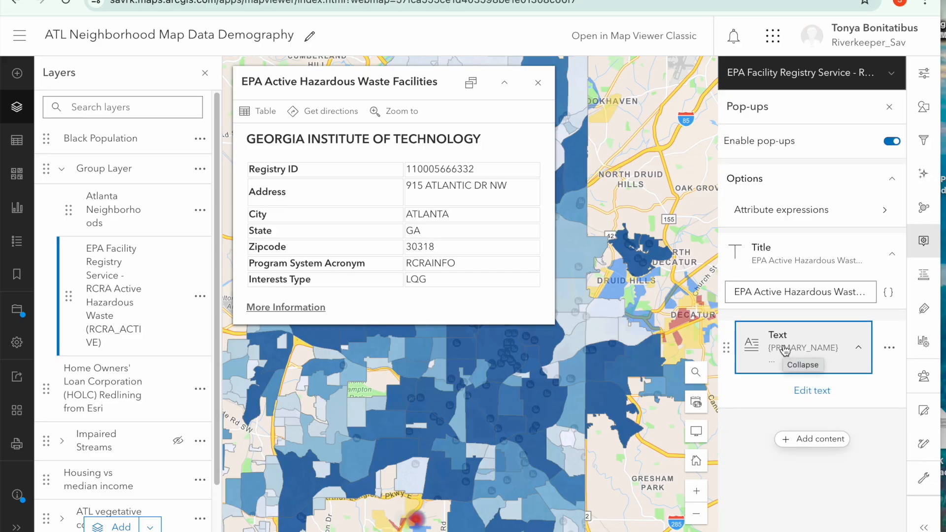
{"action": "left_click", "coordinate": [803, 392]}
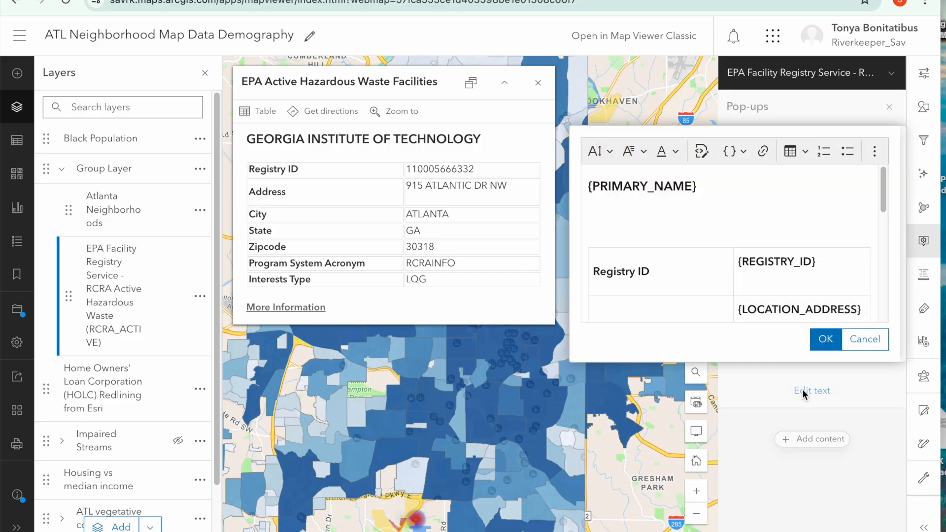
{"action": "scroll", "coordinate": [741, 288], "scroll_direction": "down", "scroll_amount": 3}
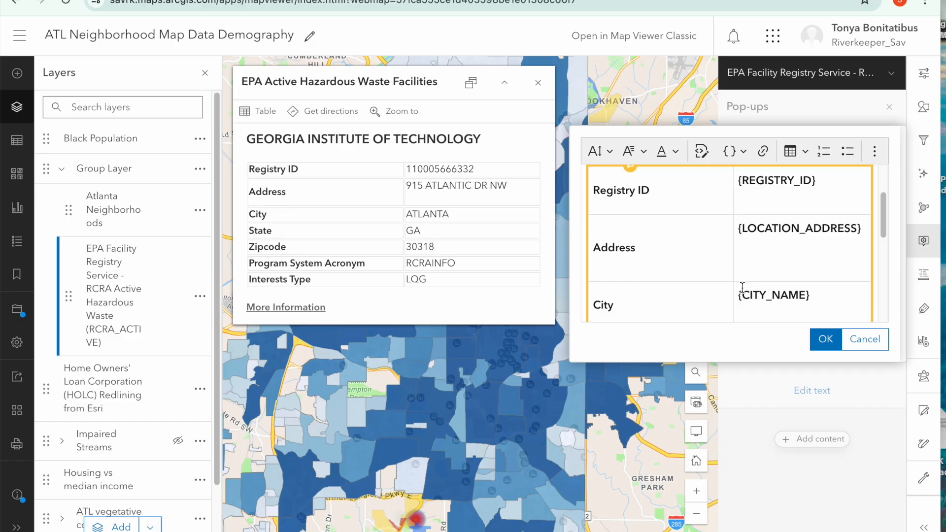
{"action": "scroll", "coordinate": [742, 288], "scroll_direction": "down", "scroll_amount": 1}
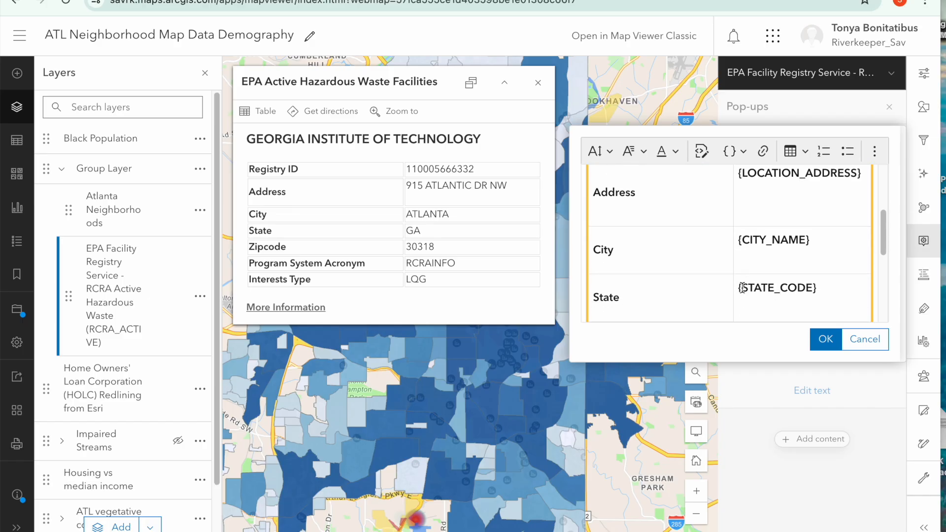
{"action": "scroll", "coordinate": [741, 288], "scroll_direction": "down", "scroll_amount": 2}
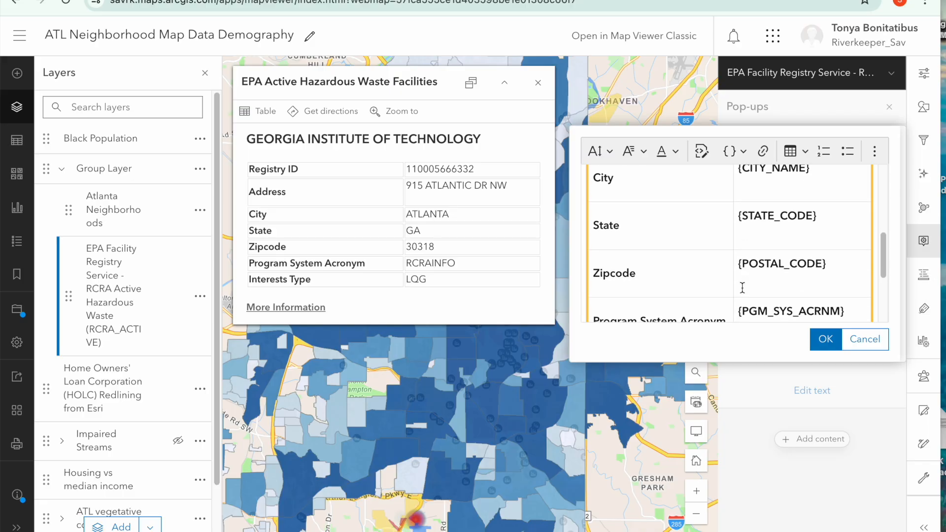
{"action": "left_click", "coordinate": [822, 339]}
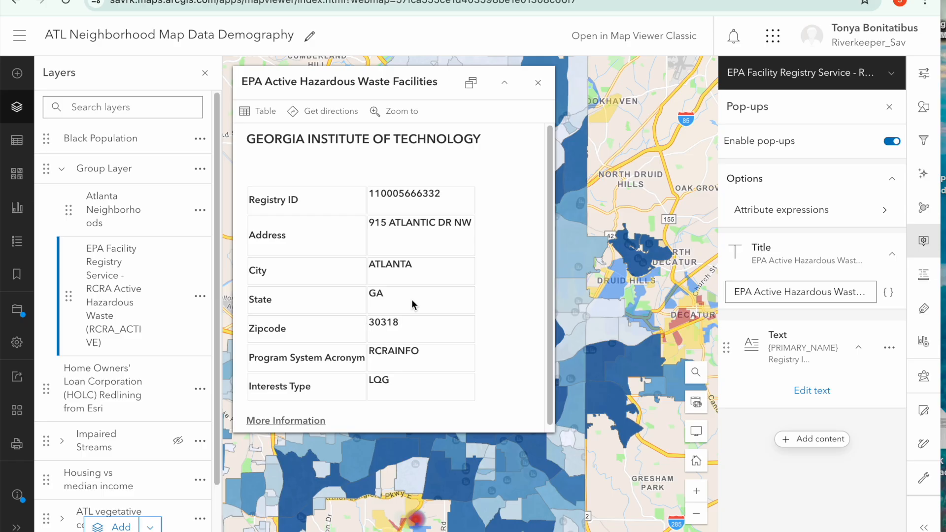
{"action": "left_click", "coordinate": [538, 82]}
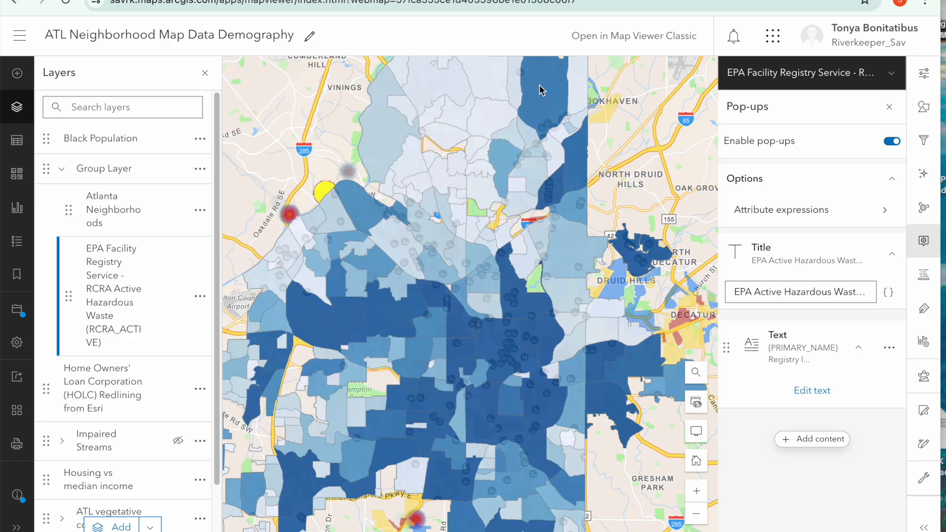
Step: Open the pop-up settings of the Impaired Streams of Georgia - Impaired Rivers and Streams 303d layer and expand its title and fields list
{"action": "left_click", "coordinate": [891, 72]}
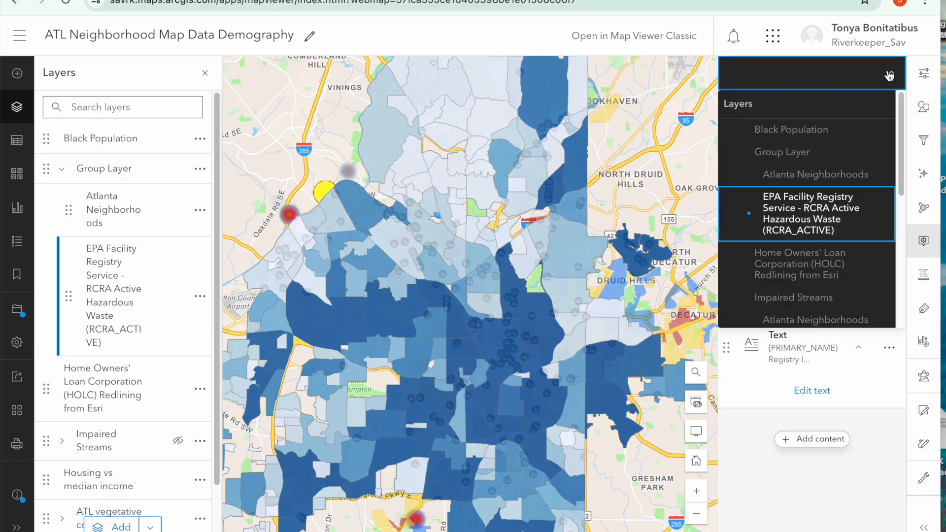
{"action": "scroll", "coordinate": [787, 258], "scroll_direction": "down", "scroll_amount": 2}
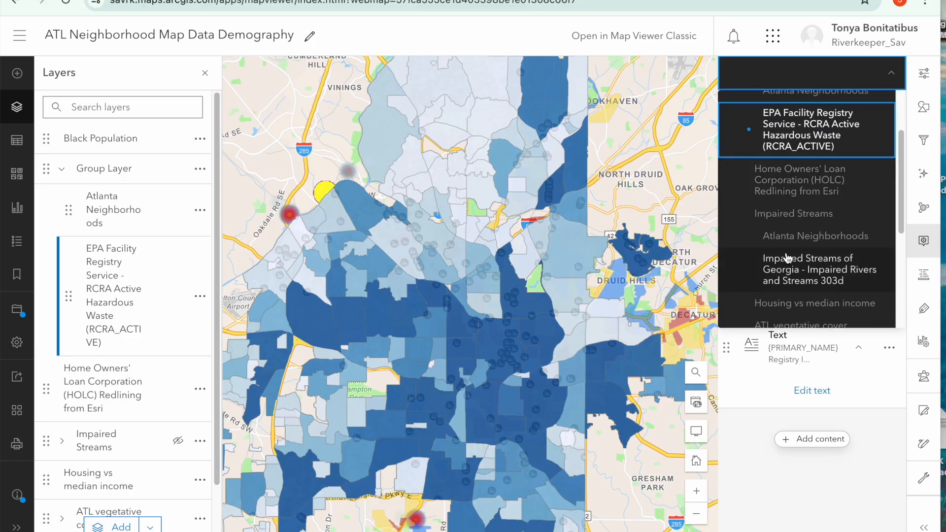
{"action": "left_click", "coordinate": [778, 213]}
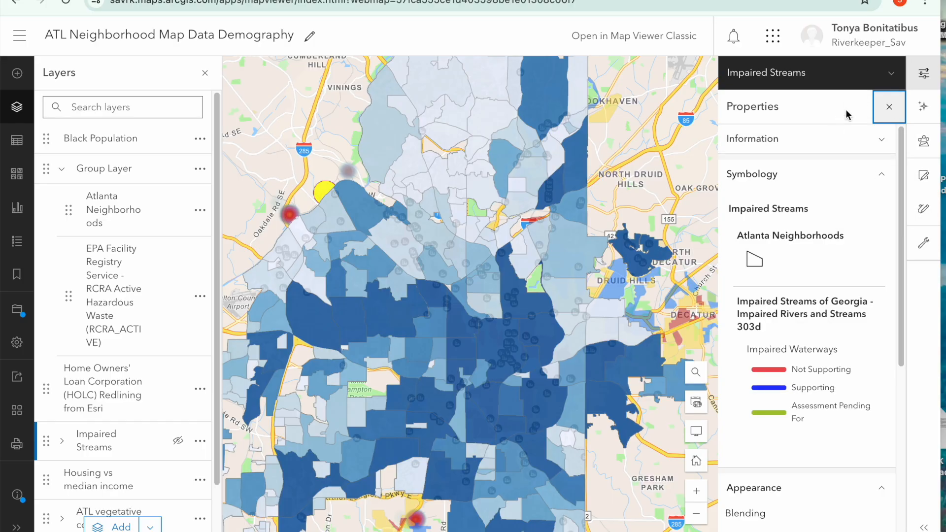
{"action": "left_click", "coordinate": [882, 79]}
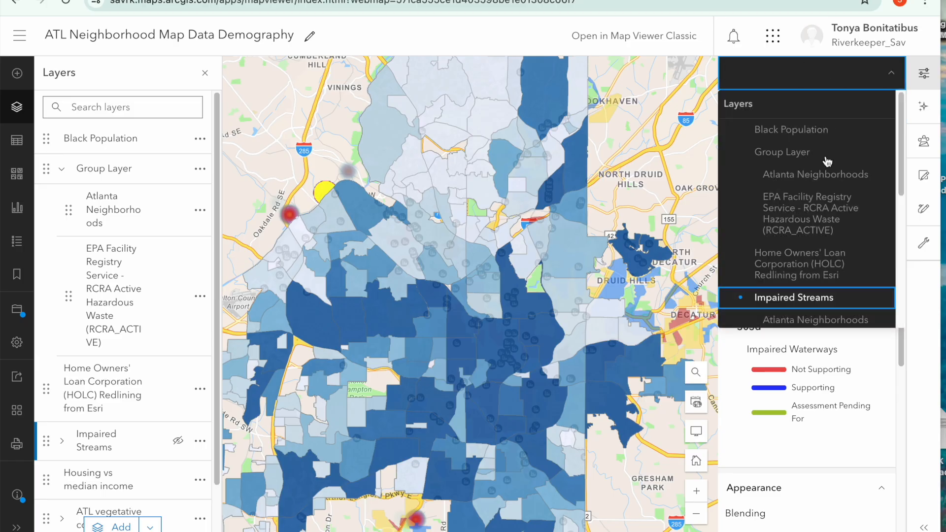
{"action": "scroll", "coordinate": [788, 246], "scroll_direction": "down", "scroll_amount": 3}
{"action": "left_click", "coordinate": [808, 248]}
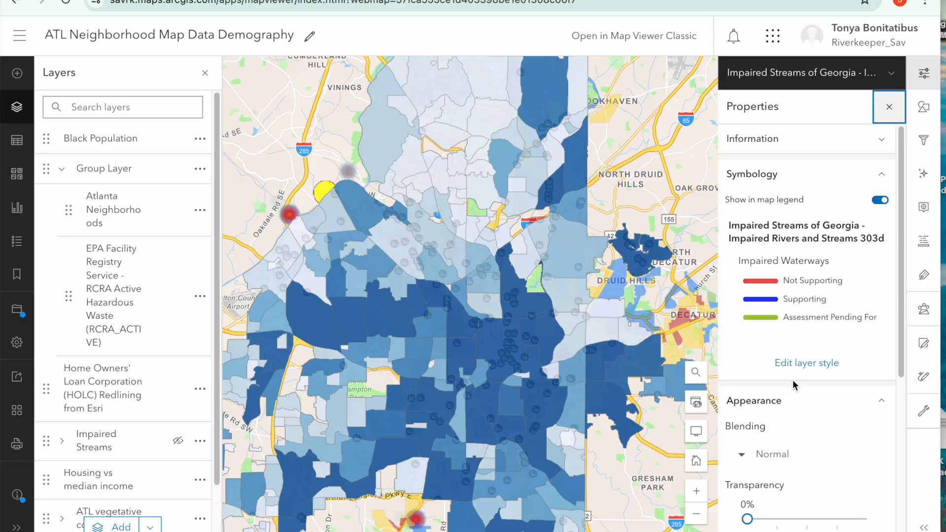
{"action": "scroll", "coordinate": [792, 382], "scroll_direction": "down", "scroll_amount": 4}
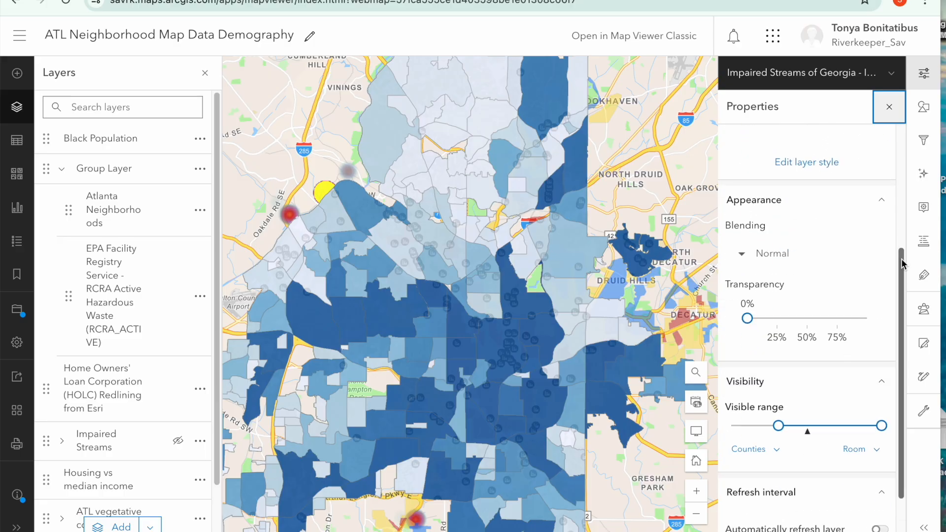
{"action": "left_click", "coordinate": [933, 204]}
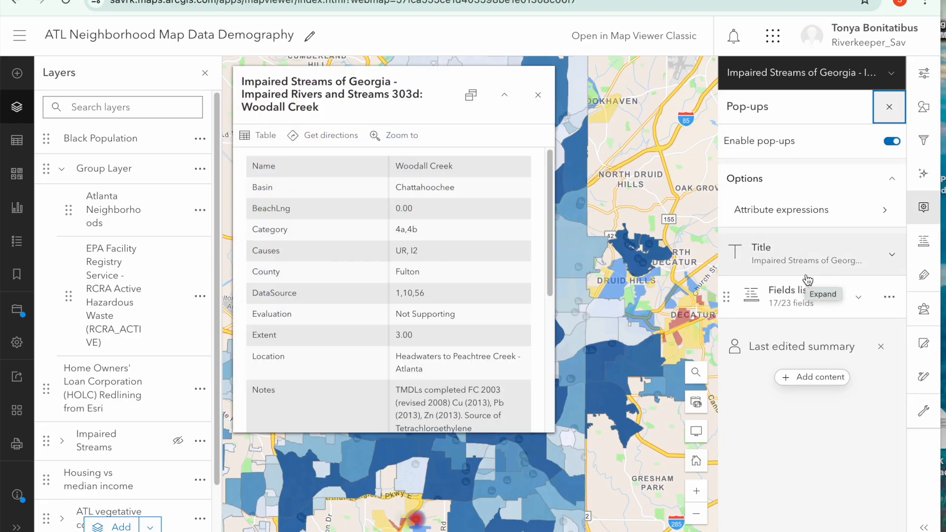
{"action": "left_click", "coordinate": [804, 259]}
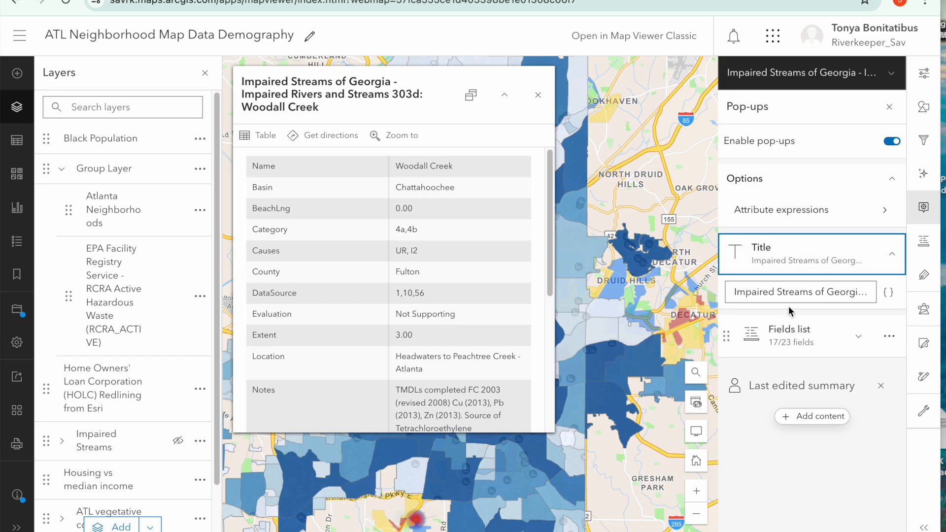
{"action": "left_click", "coordinate": [790, 344]}
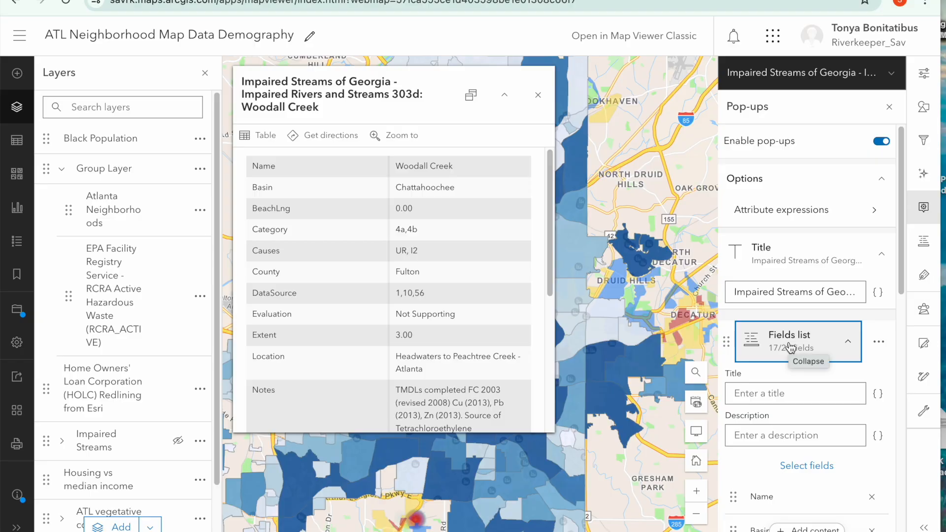
{"action": "scroll", "coordinate": [789, 344], "scroll_direction": "down", "scroll_amount": 2}
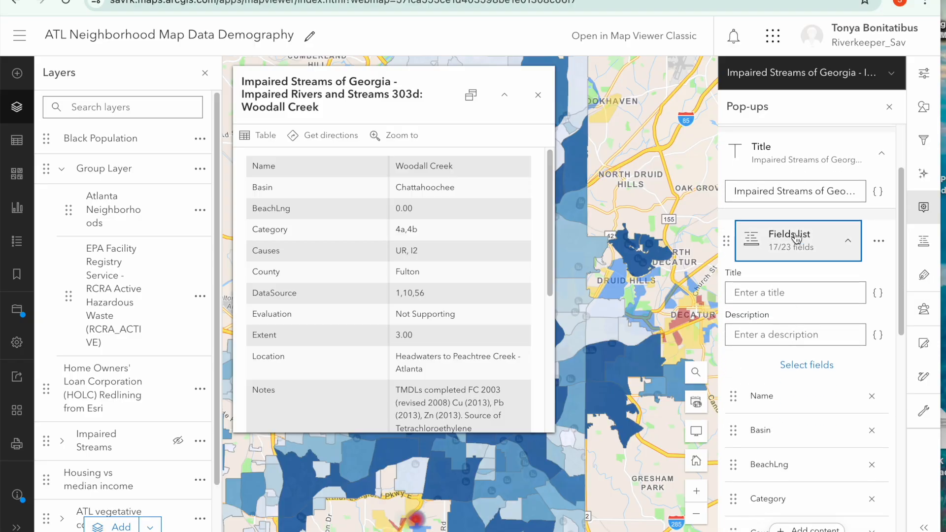
Step: Add a text element to the impaired streams pop-up and begin its sentence with "{Name} in {County}", using the attribute fields
{"action": "left_click", "coordinate": [810, 529]}
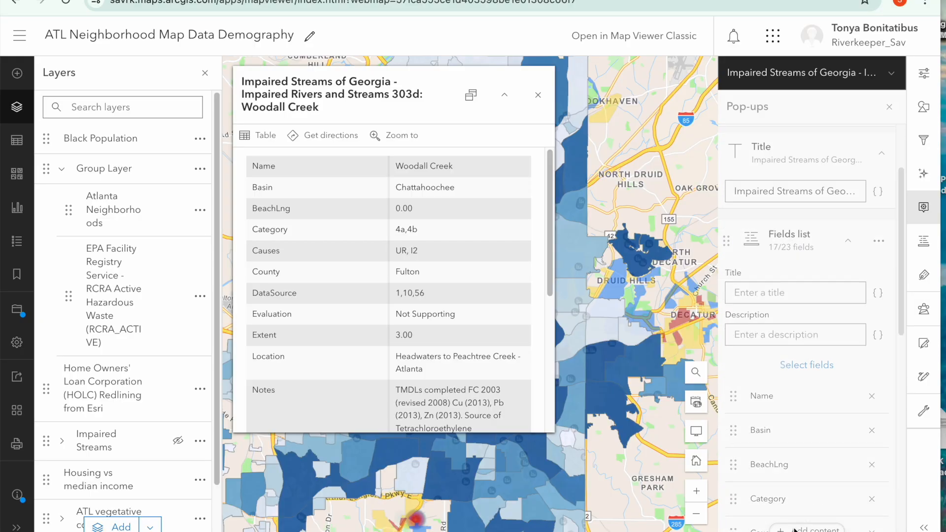
{"action": "left_click", "coordinate": [787, 427]}
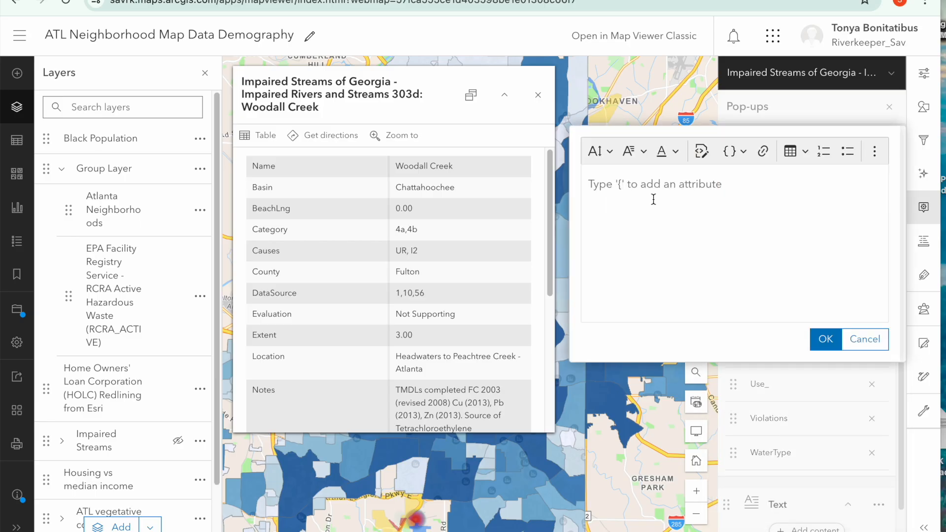
{"action": "left_click", "coordinate": [642, 188]}
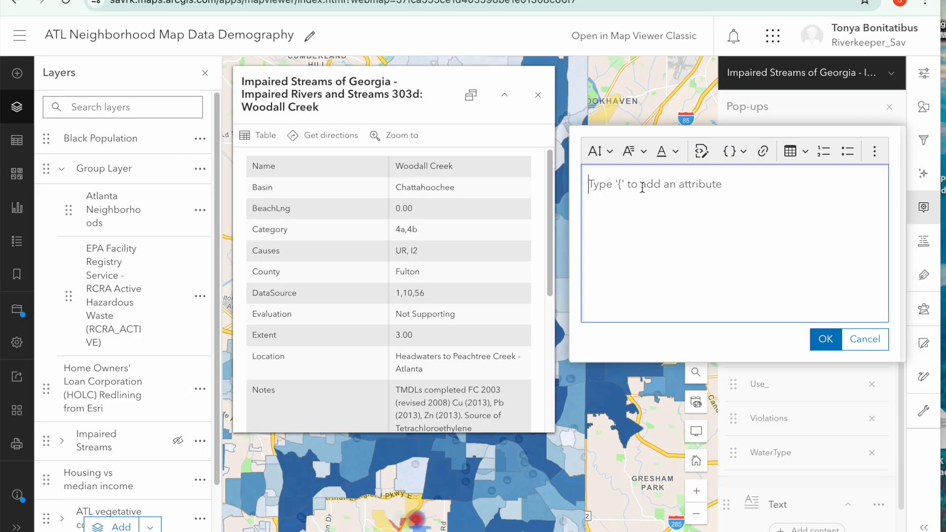
{"action": "type", "text": "{"}
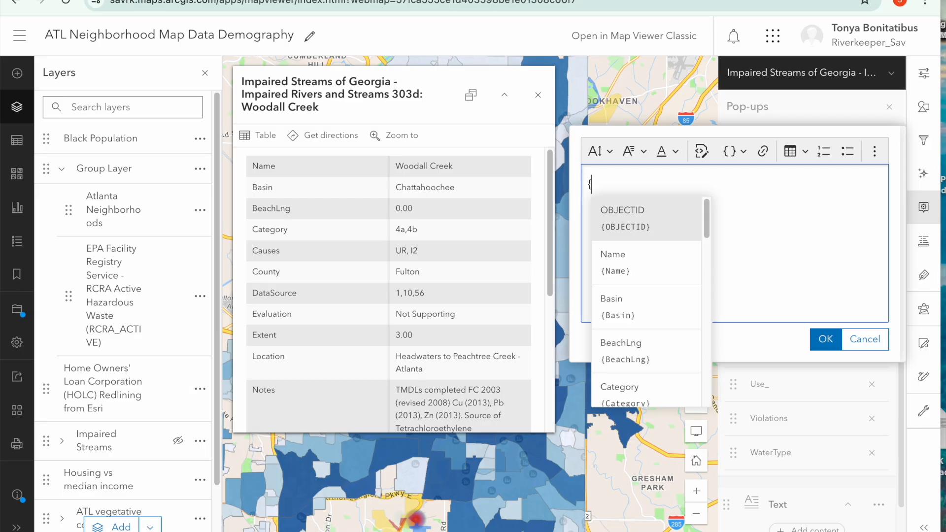
{"action": "type", "text": "Name"}
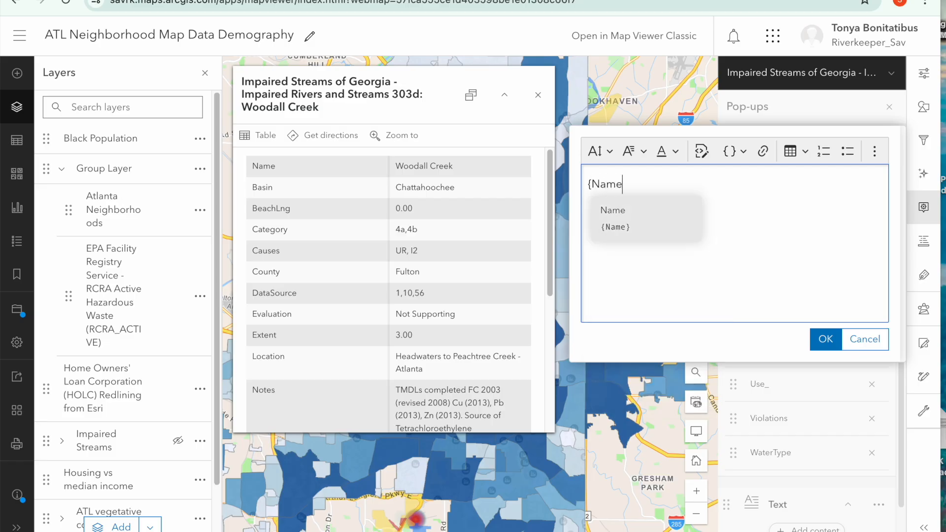
{"action": "left_click", "coordinate": [672, 224]}
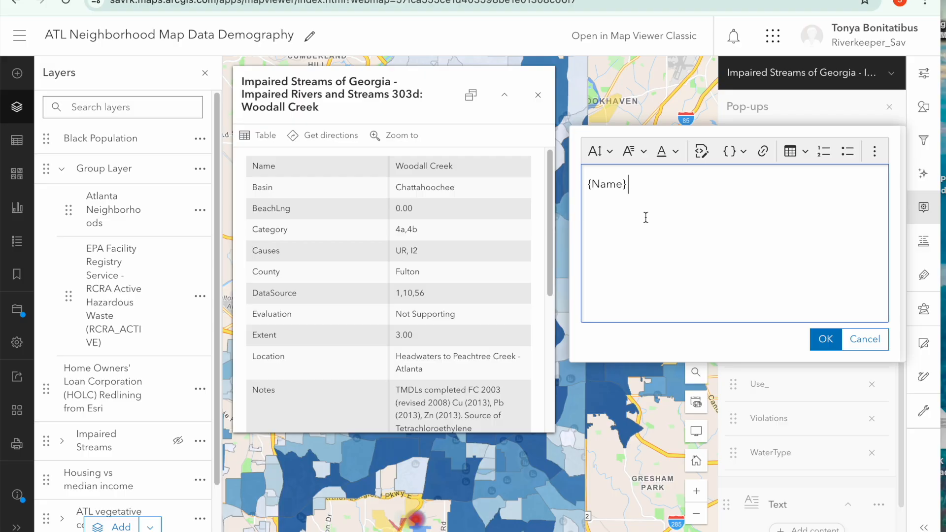
{"action": "type", "text": "in {Cou"}
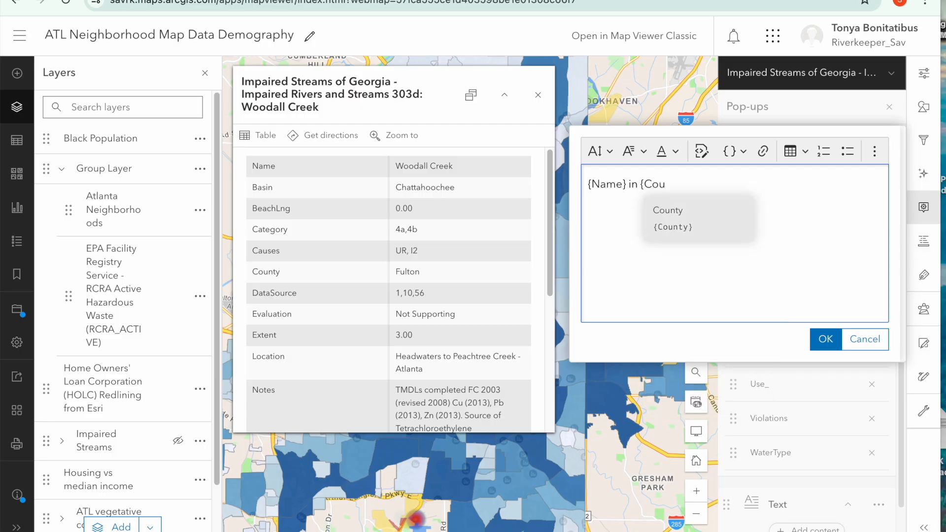
{"action": "left_click", "coordinate": [673, 214]}
Step: Continue the sentence after {County} with "is {Evaluation}", using the Evaluation attribute instead of a fixed word for the stream's condition
{"action": "type", "text": "is impared"}
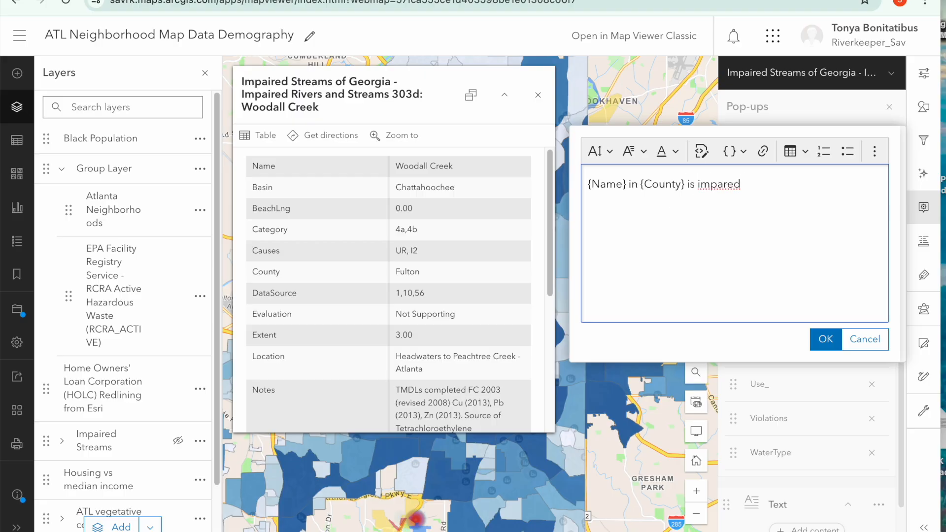
{"action": "key", "text": "BackSpace"}
{"action": "key", "text": "BackSpace"}
{"action": "key", "text": "BackSpace"}
{"action": "key", "text": "BackSpace"}
{"action": "key", "text": "BackSpace"}
{"action": "key", "text": "BackSpace"}
{"action": "key", "text": "BackSpace"}
{"action": "type", "text": "{"}
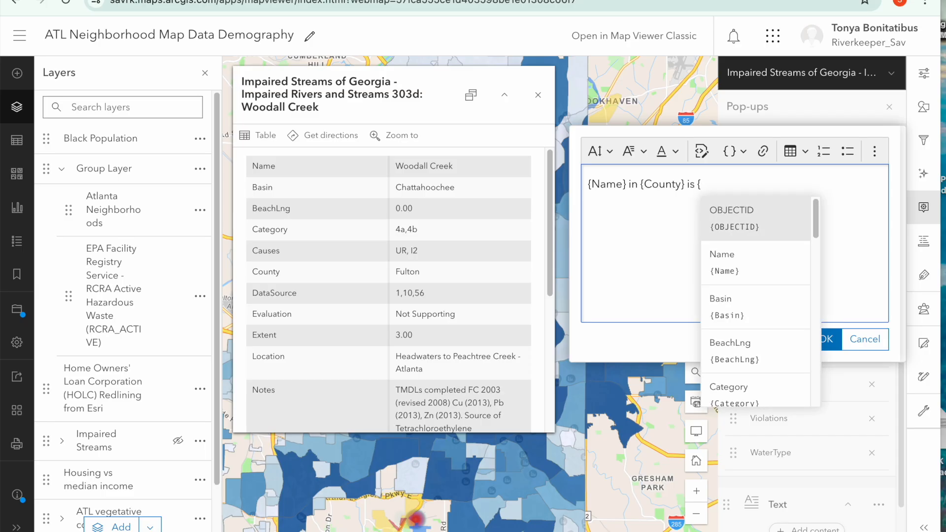
{"action": "type", "text": "Ev"}
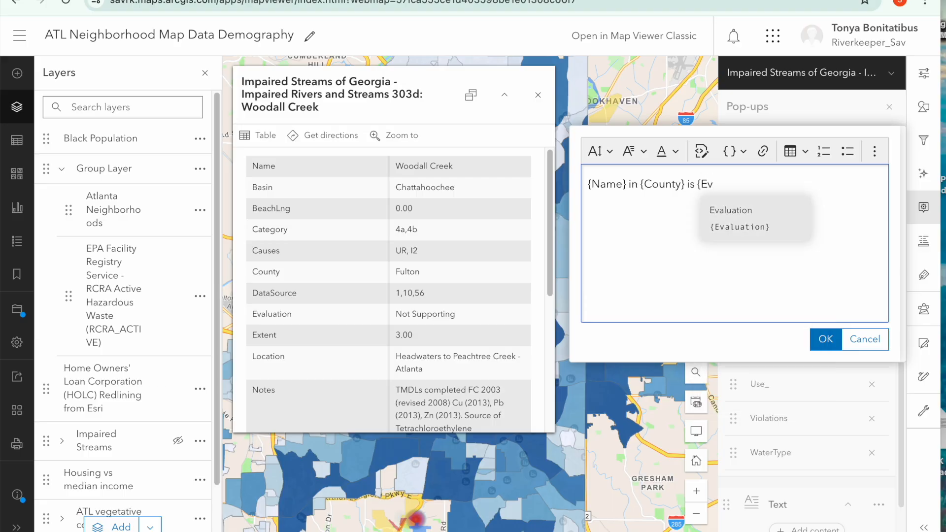
{"action": "left_click", "coordinate": [734, 232]}
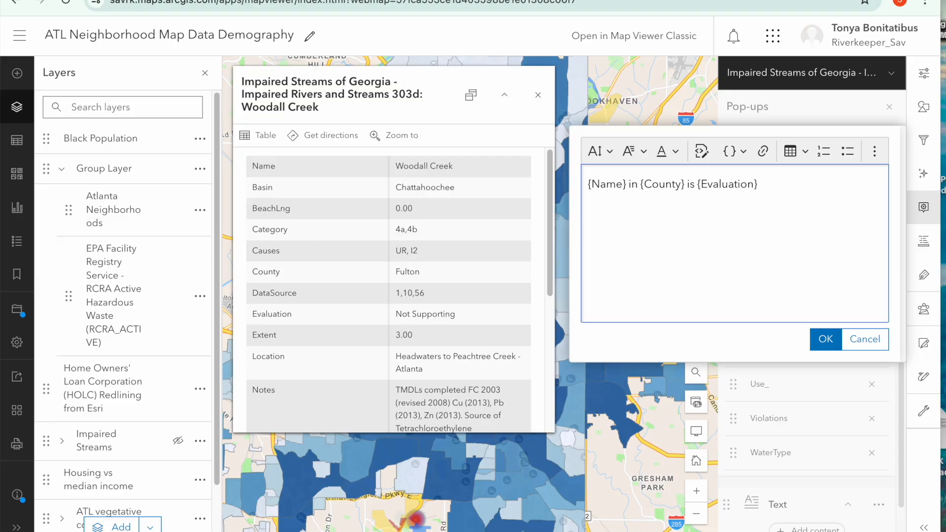
Step: Complete the first sentence with "it's designated use as a {Use_} {WaterType}", inserting the Use_ and WaterType attributes
{"action": "type", "text": "it's designated use "}
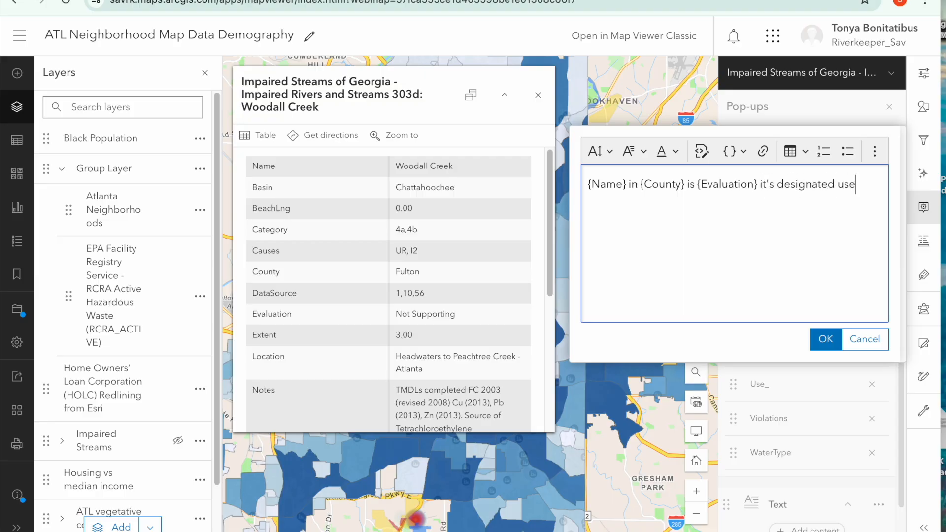
{"action": "type", "text": "as a"}
{"action": "scroll", "coordinate": [406, 353], "scroll_direction": "down", "scroll_amount": 2}
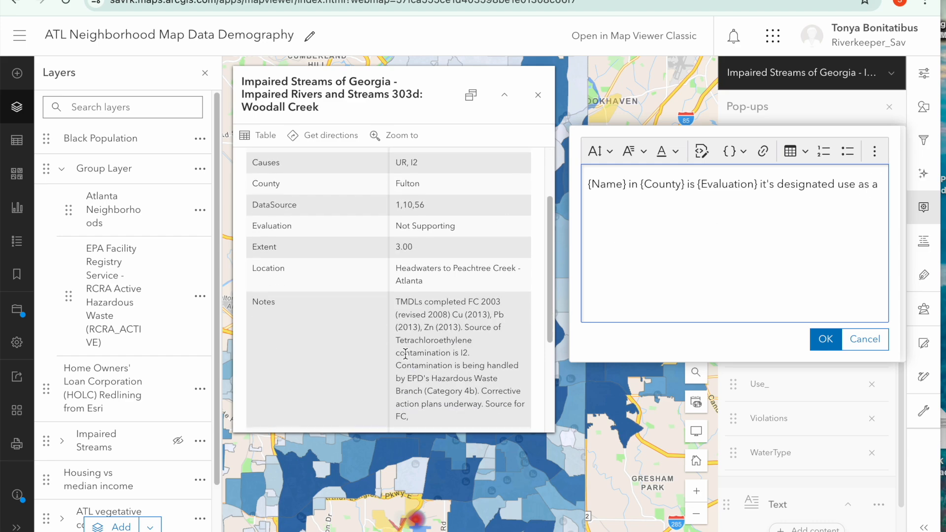
{"action": "scroll", "coordinate": [405, 352], "scroll_direction": "down", "scroll_amount": 4}
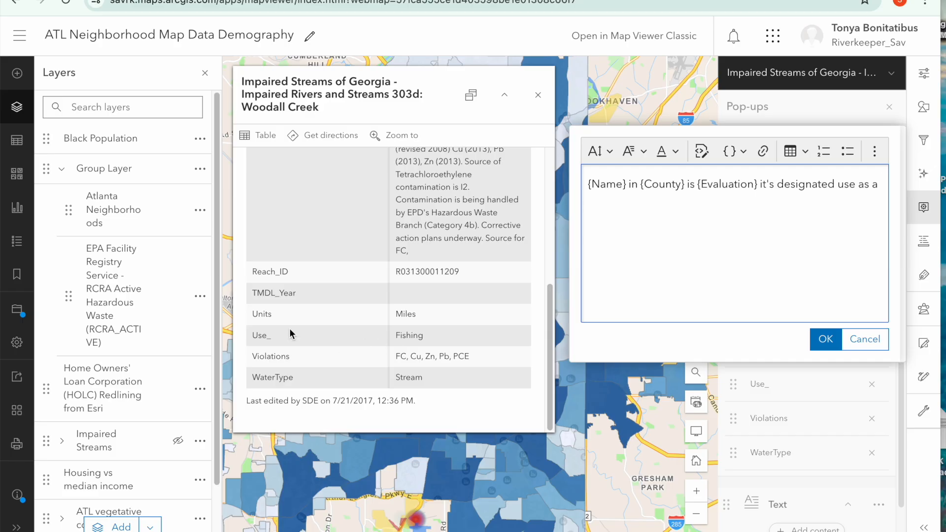
{"action": "type", "text": "{Cou"}
{"action": "key", "text": "BackSpace"}
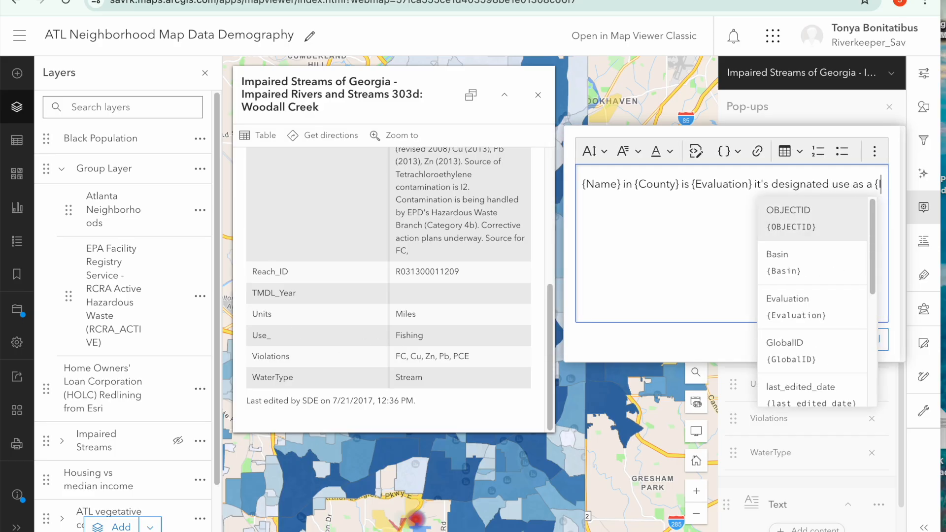
{"action": "type", "text": "Use"}
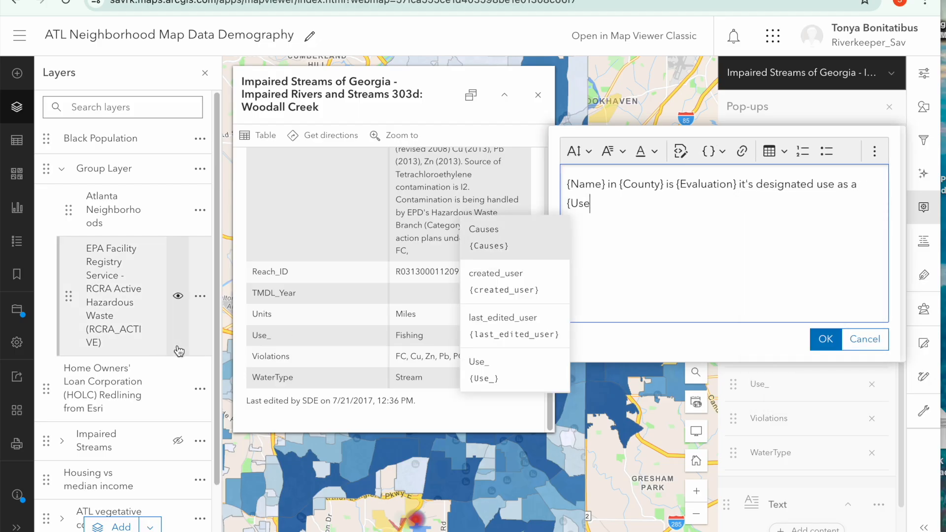
{"action": "left_click", "coordinate": [489, 367]}
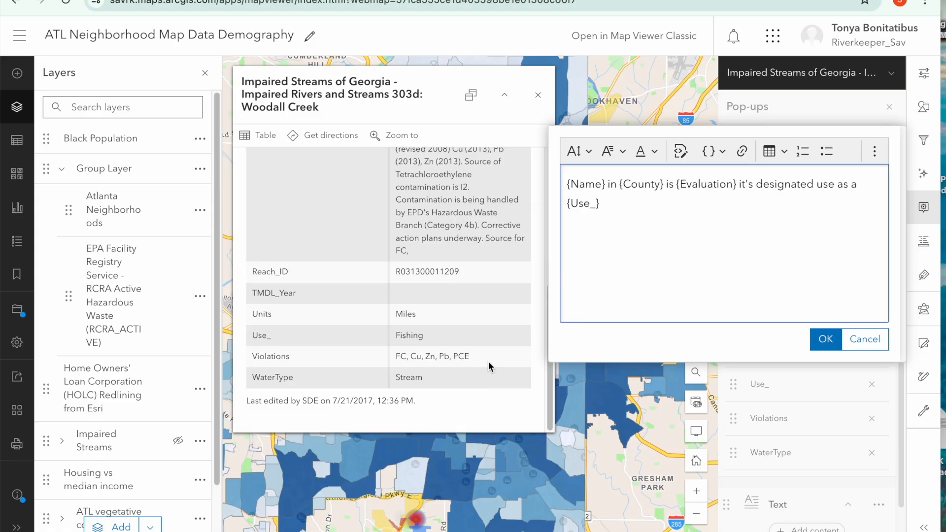
{"action": "type", "text": "{Water"}
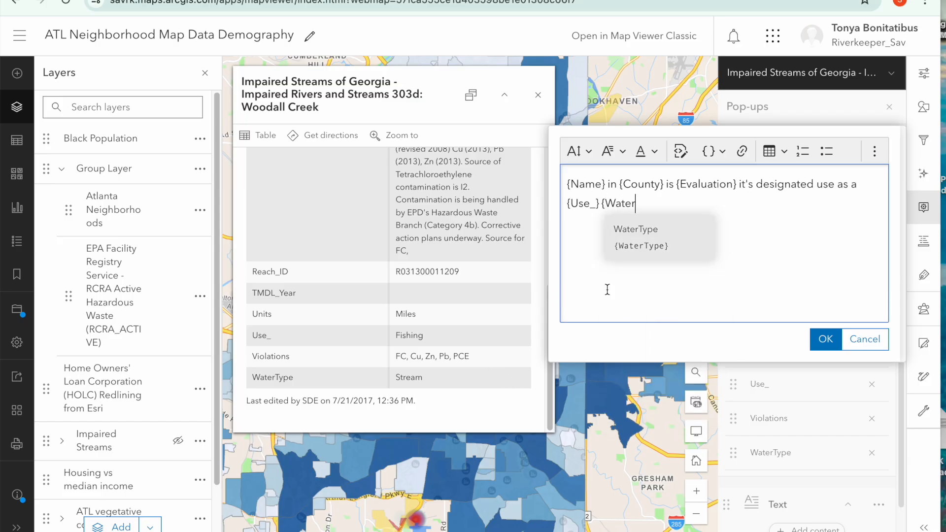
{"action": "left_click", "coordinate": [639, 219]}
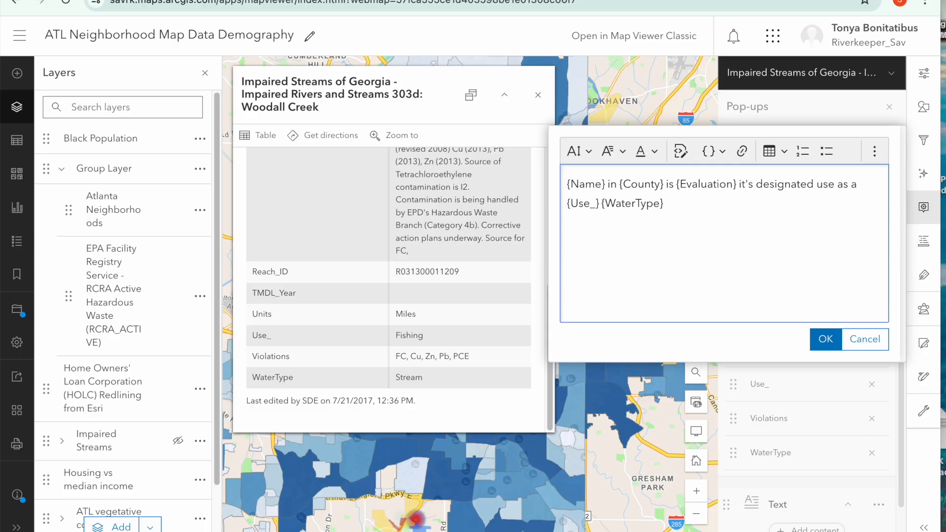
Step: Add a second paragraph reading "It is contaminated with {Violations}", accept the text and check it in the pop-up preview
{"action": "key", "text": "Return"}
{"action": "type", "text": "It is contra"}
{"action": "key", "text": "BackSpace"}
{"action": "key", "text": "BackSpace"}
{"action": "type", "text": "aminated with "}
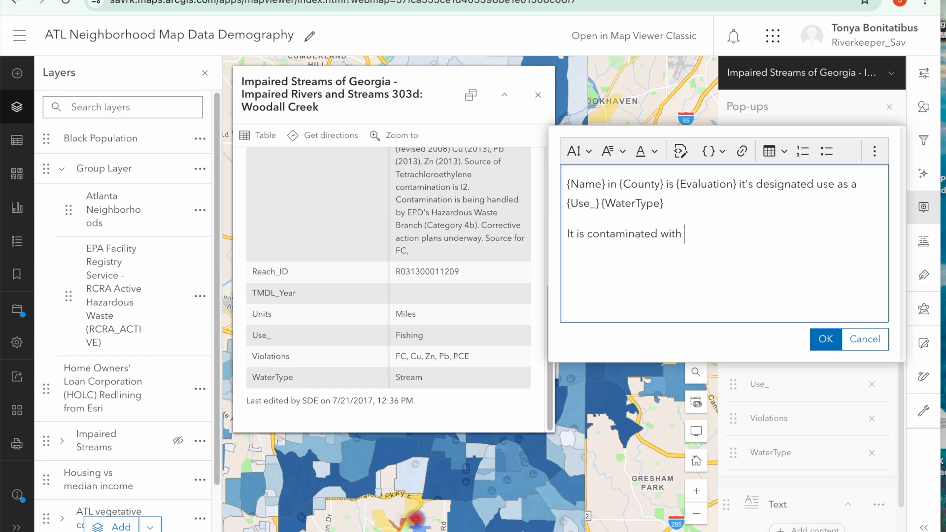
{"action": "type", "text": "{Viol"}
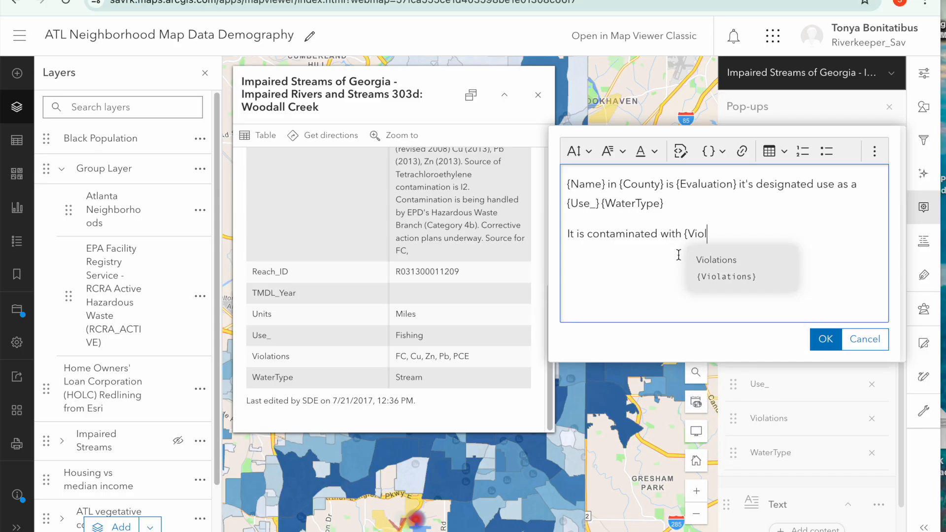
{"action": "left_click", "coordinate": [730, 284]}
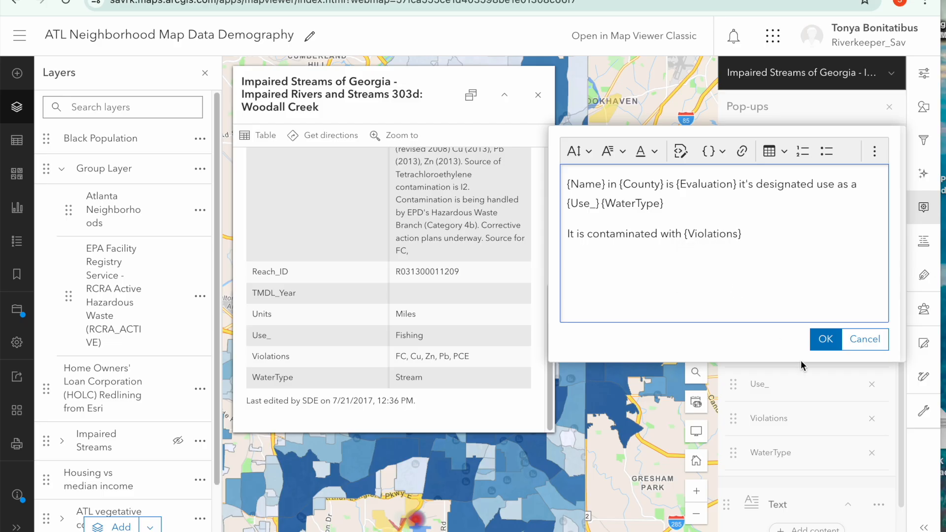
{"action": "left_click", "coordinate": [823, 344]}
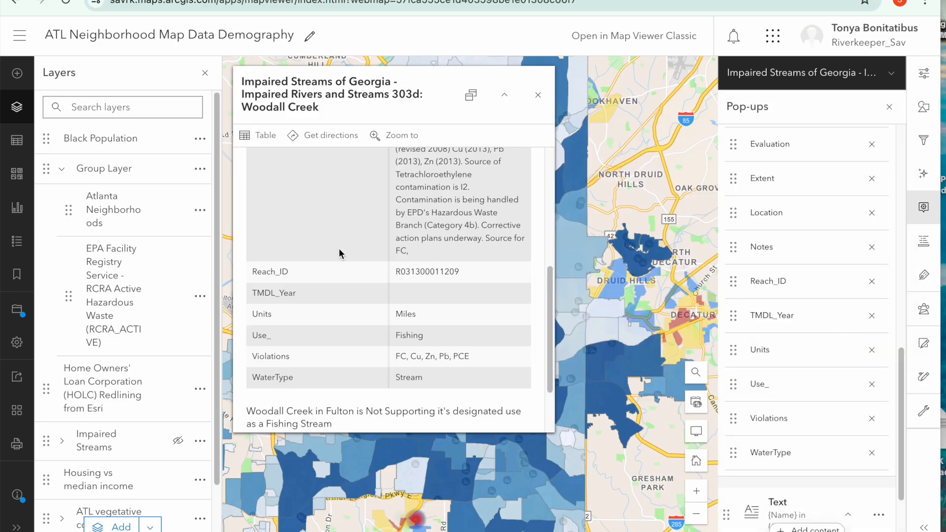
{"action": "scroll", "coordinate": [338, 252], "scroll_direction": "down", "scroll_amount": 2}
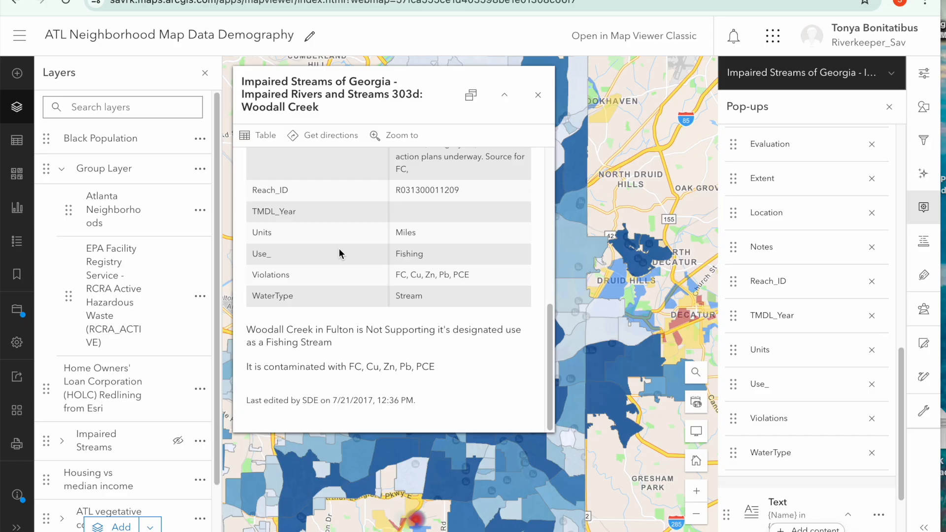
Step: Reopen the pop-up's text element for editing and insert the word "County" after the {County} attribute
{"action": "left_click", "coordinate": [778, 506]}
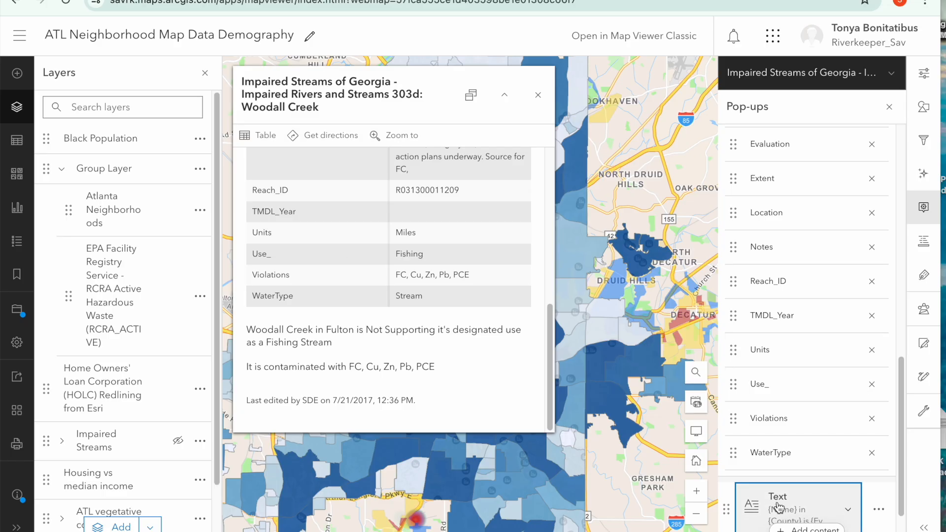
{"action": "scroll", "coordinate": [810, 491], "scroll_direction": "down", "scroll_amount": 1}
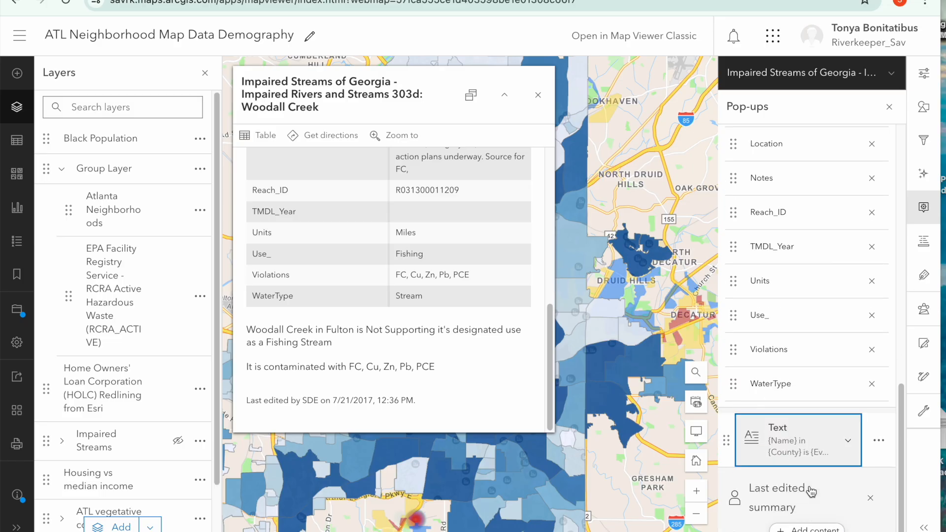
{"action": "left_click", "coordinate": [789, 452]}
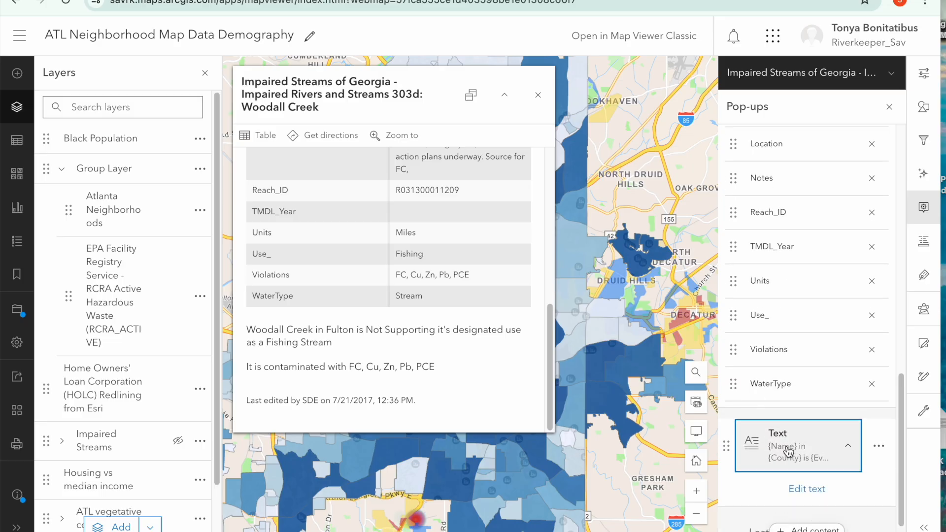
{"action": "left_click", "coordinate": [805, 489]}
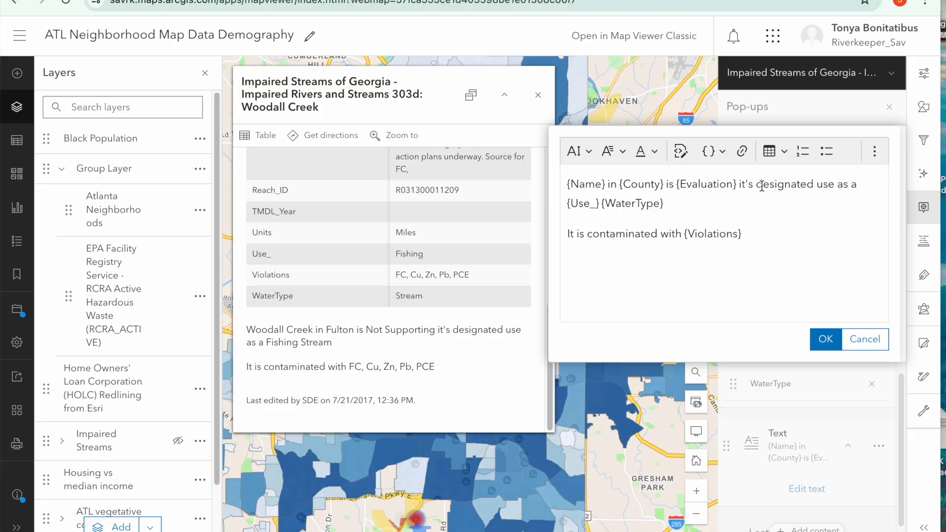
{"action": "left_click", "coordinate": [665, 184]}
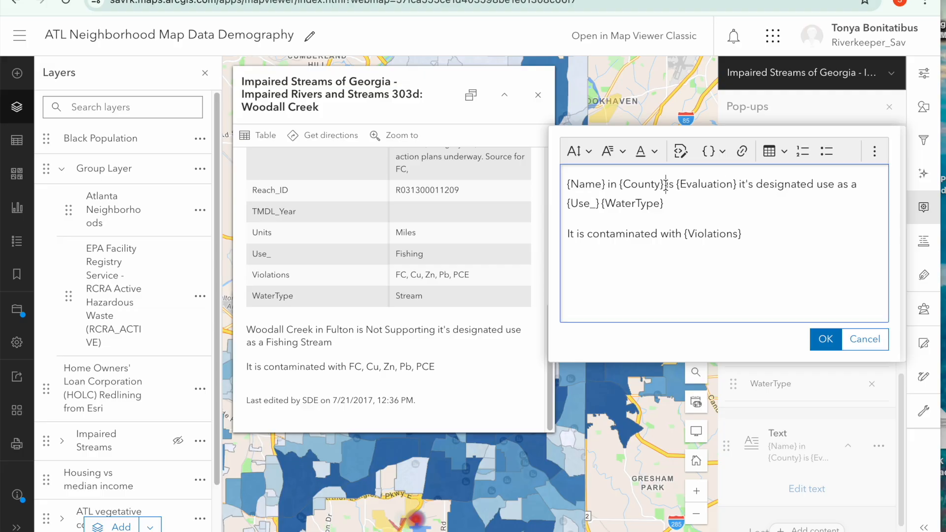
{"action": "type", "text": "County"}
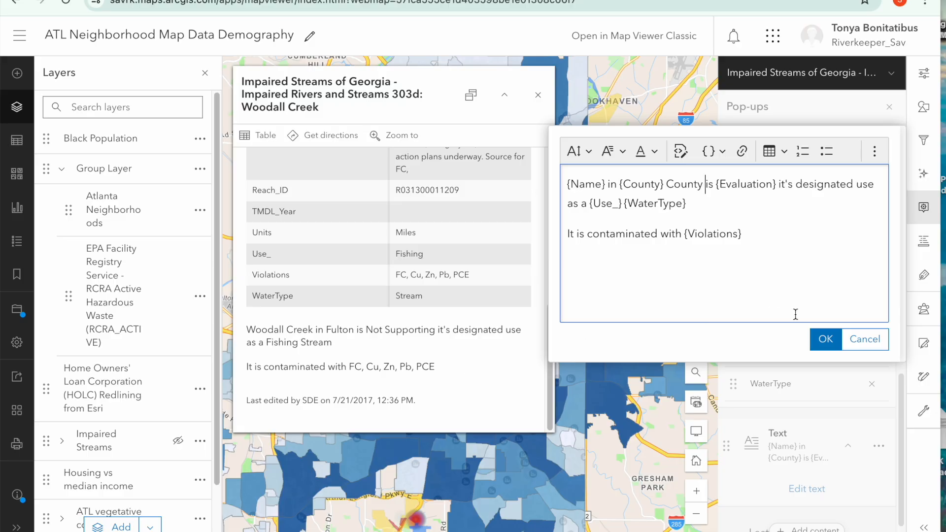
Step: Review the Notes field in the preview and add the {Notes} attribute as a new paragraph below the contamination sentence
{"action": "scroll", "coordinate": [345, 263], "scroll_direction": "up", "scroll_amount": 3}
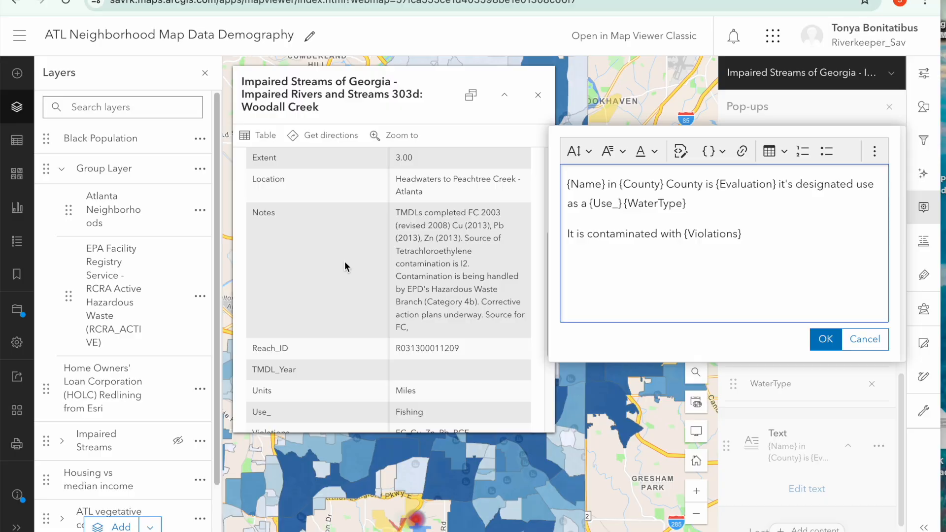
{"action": "scroll", "coordinate": [344, 261], "scroll_direction": "up", "scroll_amount": 1}
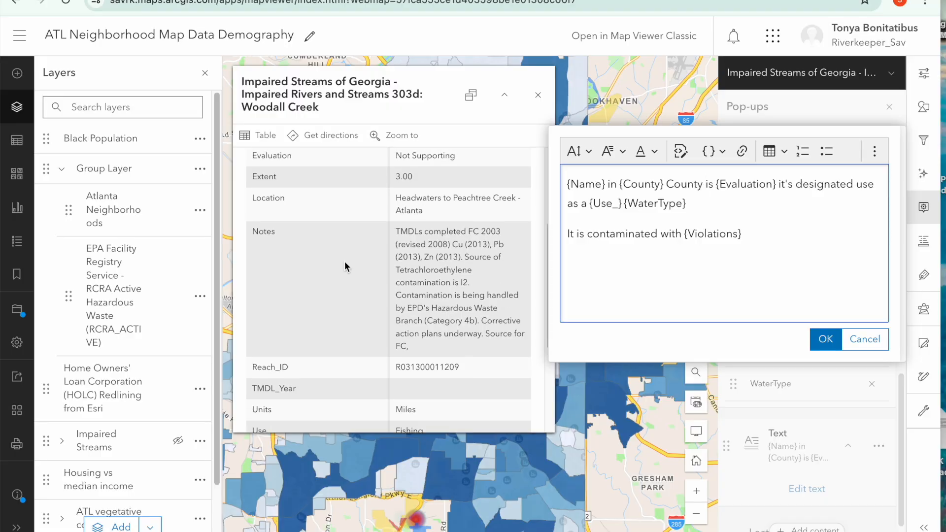
{"action": "scroll", "coordinate": [344, 261], "scroll_direction": "down", "scroll_amount": 2}
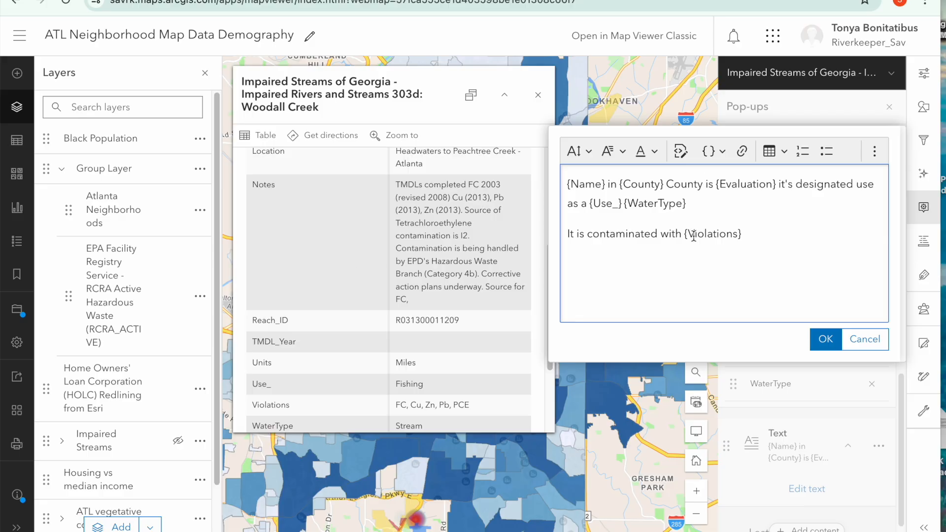
{"action": "left_click", "coordinate": [759, 237]}
{"action": "key", "text": "Return"}
{"action": "type", "text": "{Note"}
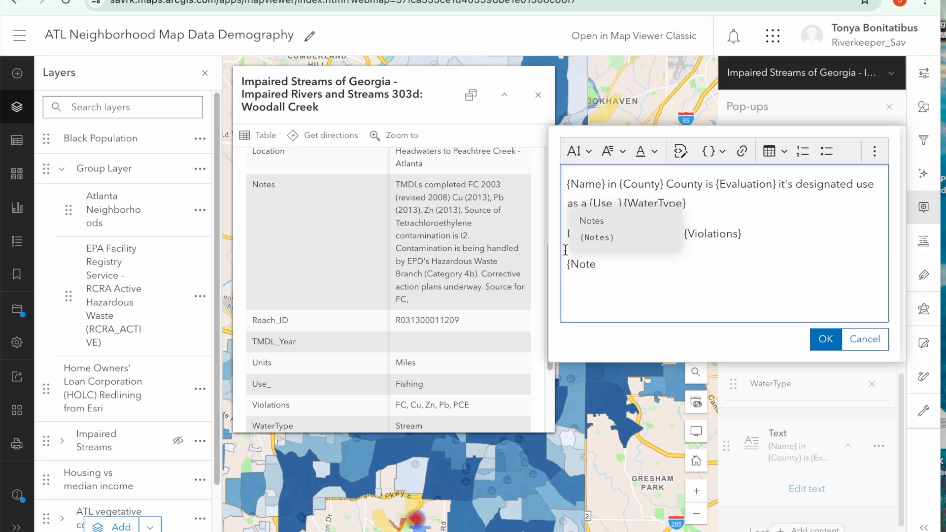
{"action": "left_click", "coordinate": [582, 235]}
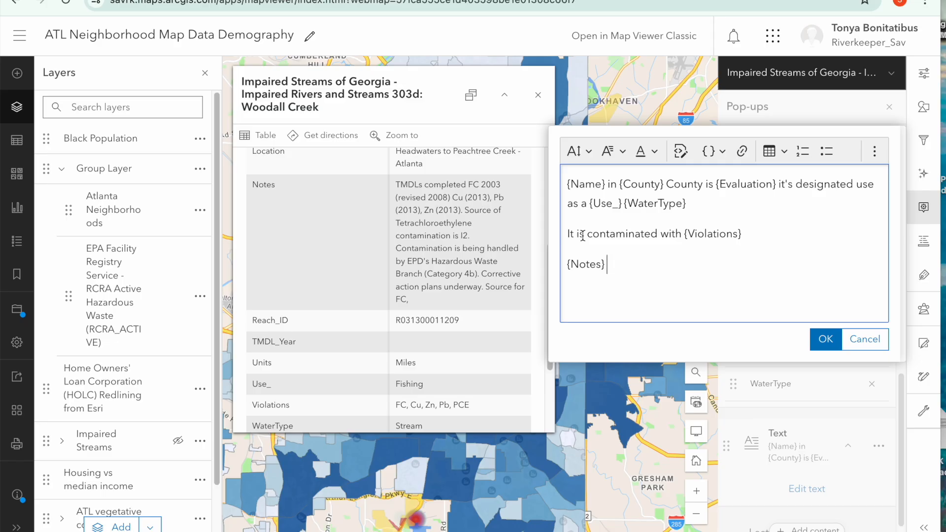
Step: Replace "in {County} County" in the first sentence with "located in the {Location}", inserting the Location attribute, and accept the text
{"action": "scroll", "coordinate": [426, 193], "scroll_direction": "up", "scroll_amount": 2}
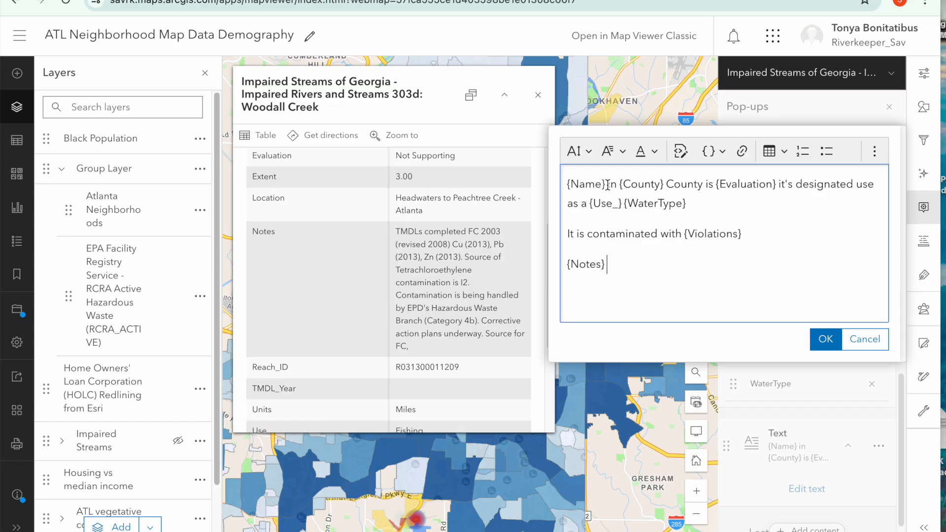
{"action": "left_click_drag", "start_coordinate": [607, 186], "coordinate": [704, 187]}
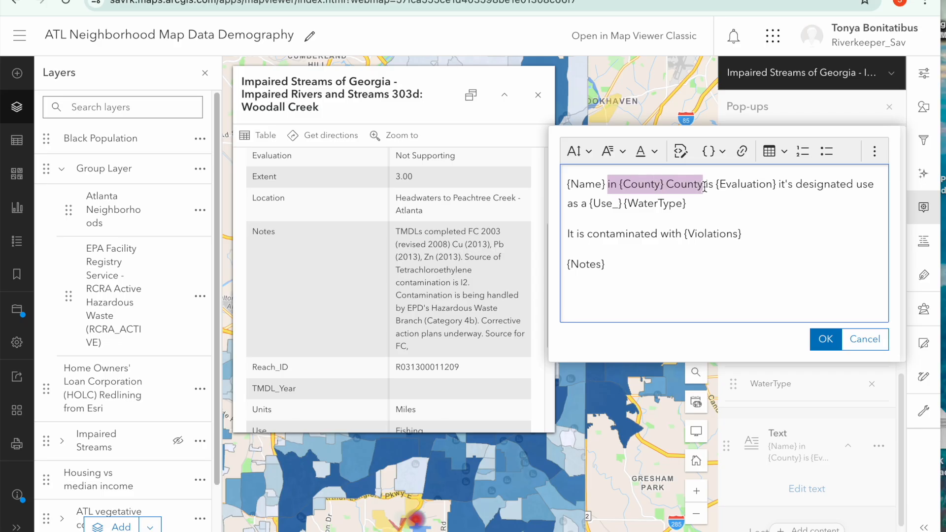
{"action": "type", "text": "located "}
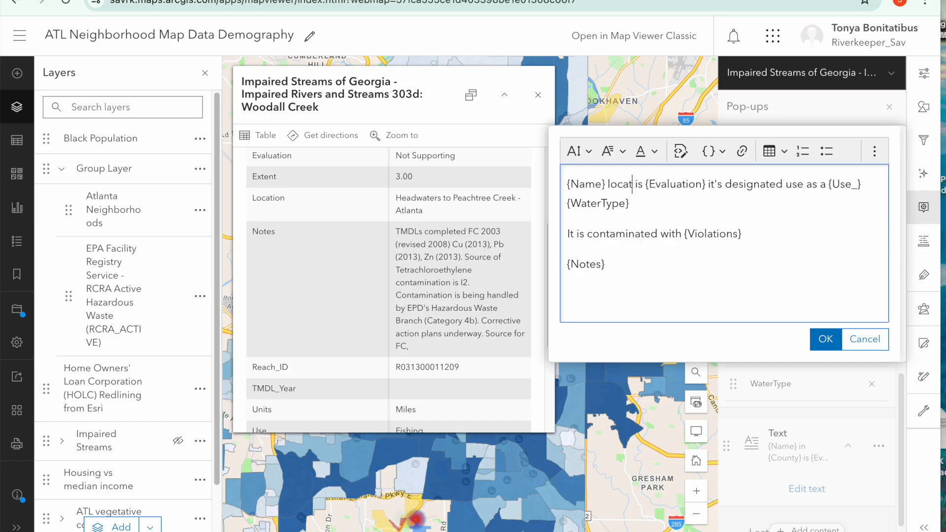
{"action": "type", "text": "in the"}
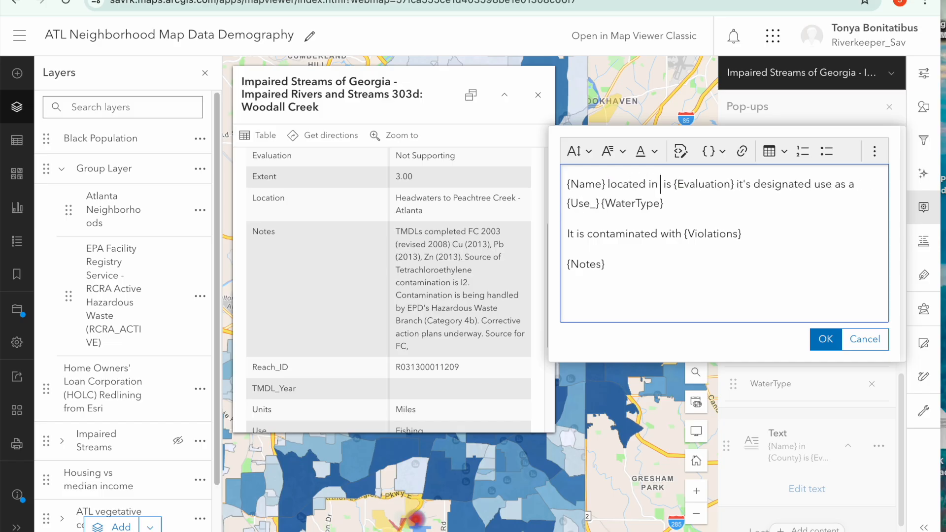
{"action": "type", "text": " {"}
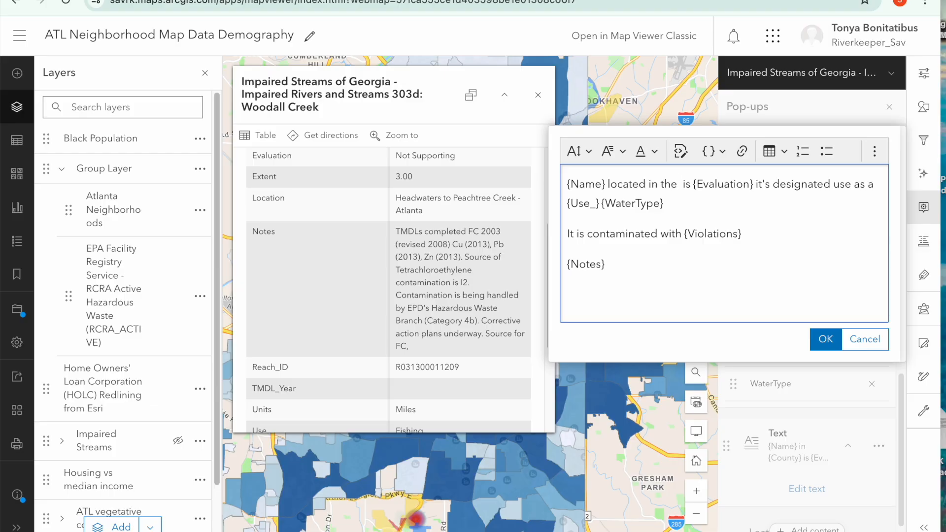
{"action": "type", "text": "Loc"}
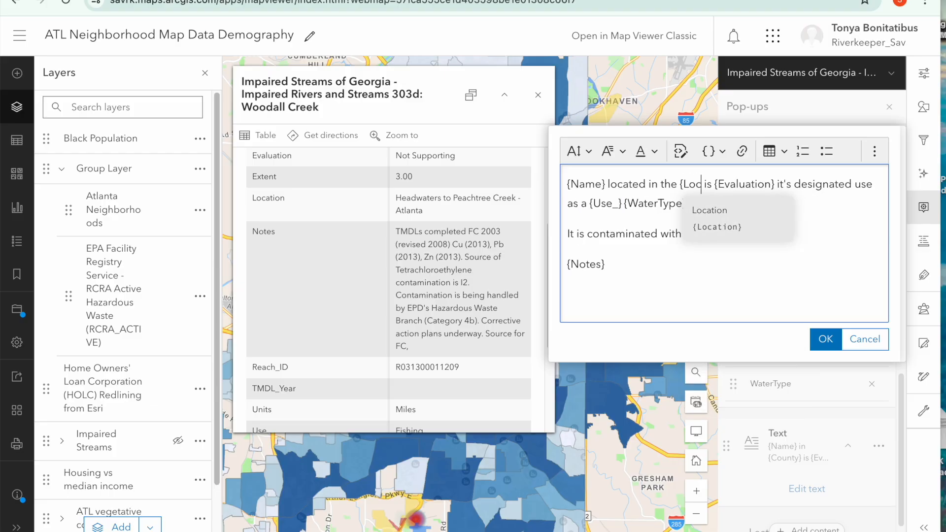
{"action": "left_click", "coordinate": [724, 217]}
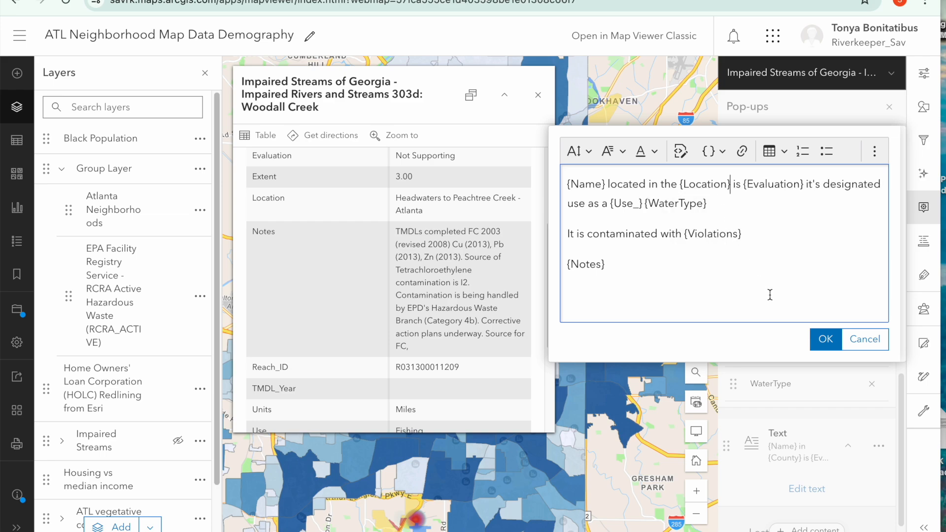
{"action": "left_click", "coordinate": [820, 339]}
Step: Review the finished paragraphs in the Woodall Creek pop-up preview and look through its field table for further attributes to include
{"action": "scroll", "coordinate": [359, 318], "scroll_direction": "down", "scroll_amount": 5}
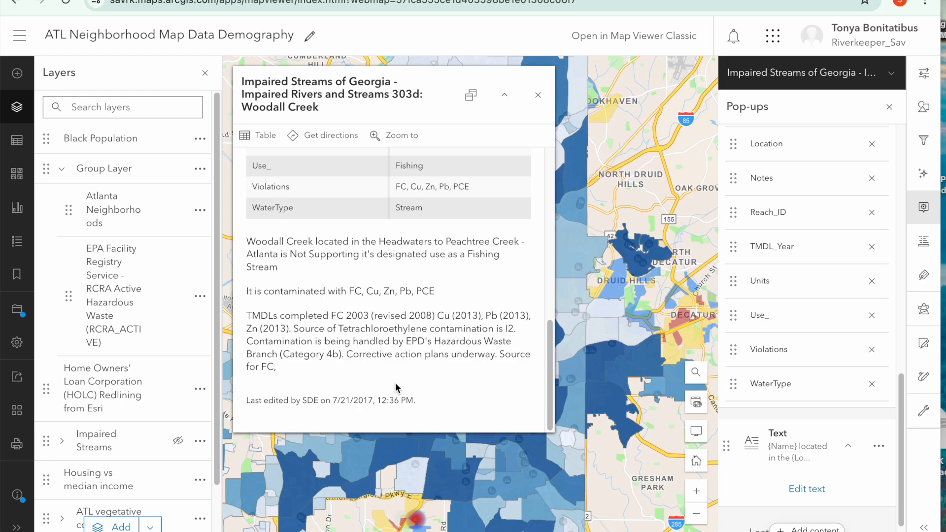
{"action": "scroll", "coordinate": [395, 382], "scroll_direction": "up", "scroll_amount": 1}
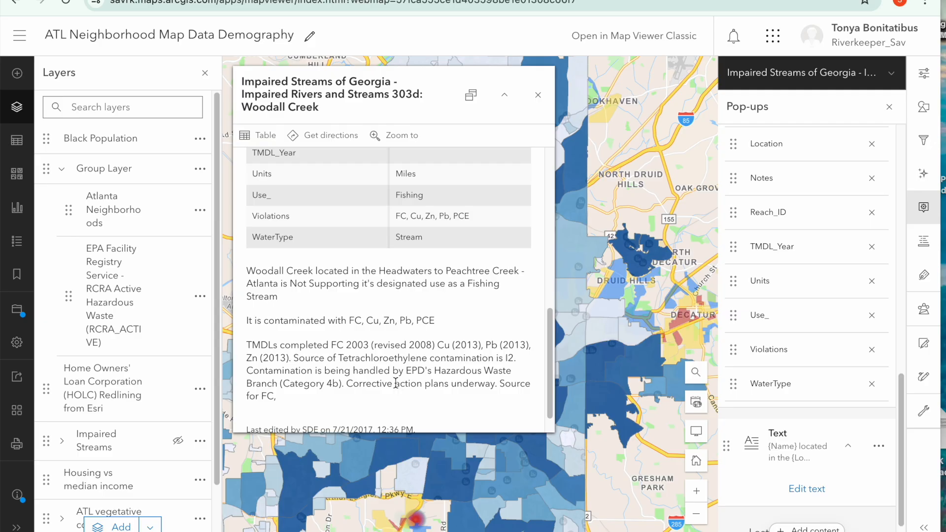
{"action": "scroll", "coordinate": [826, 398], "scroll_direction": "down", "scroll_amount": 1}
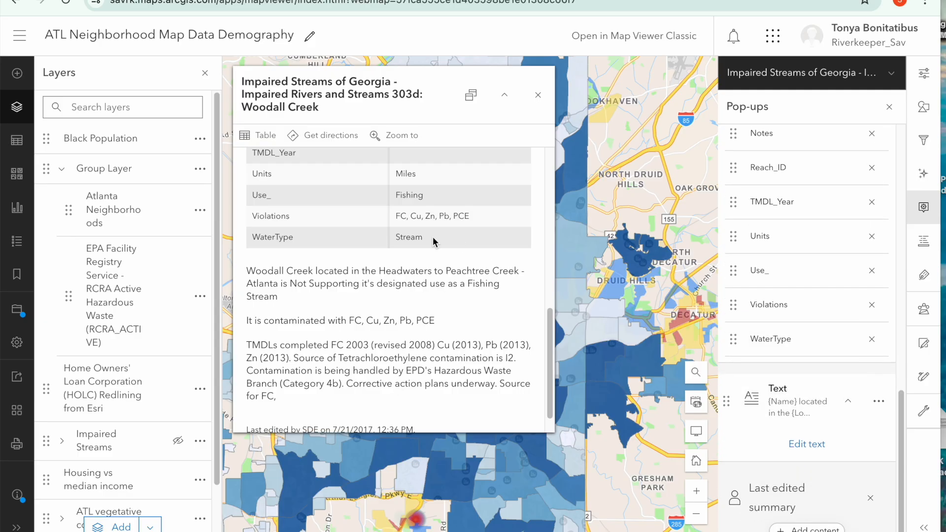
{"action": "scroll", "coordinate": [394, 240], "scroll_direction": "up", "scroll_amount": 3}
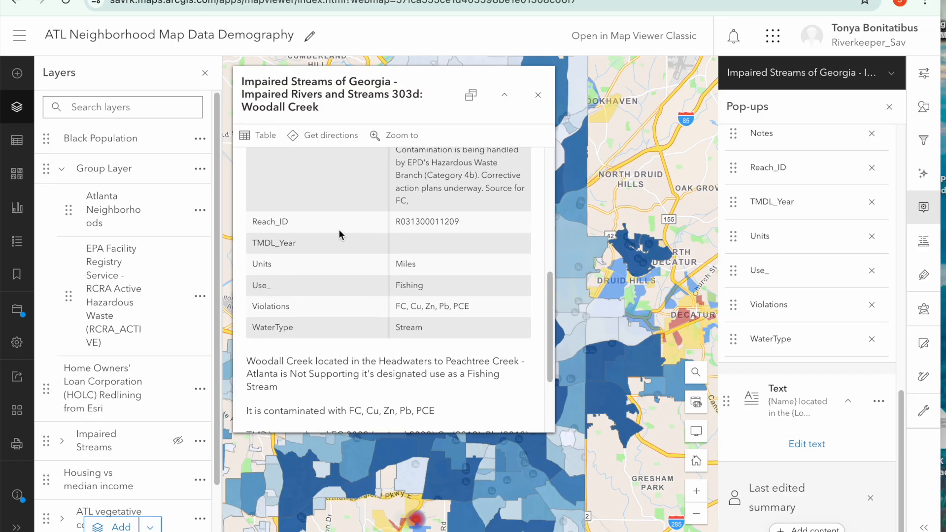
{"action": "scroll", "coordinate": [339, 229], "scroll_direction": "up", "scroll_amount": 5}
{"action": "scroll", "coordinate": [339, 229], "scroll_direction": "up", "scroll_amount": 5}
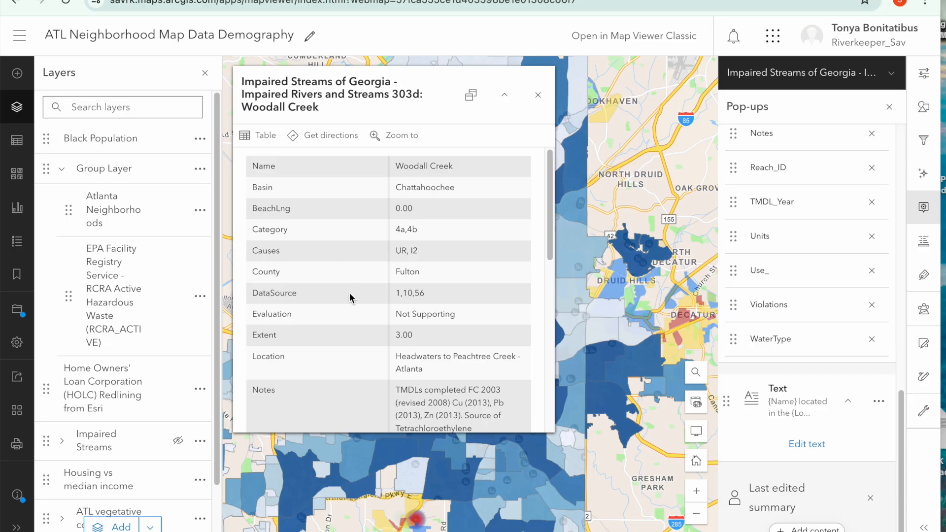
{"action": "scroll", "coordinate": [350, 293], "scroll_direction": "down", "scroll_amount": 2}
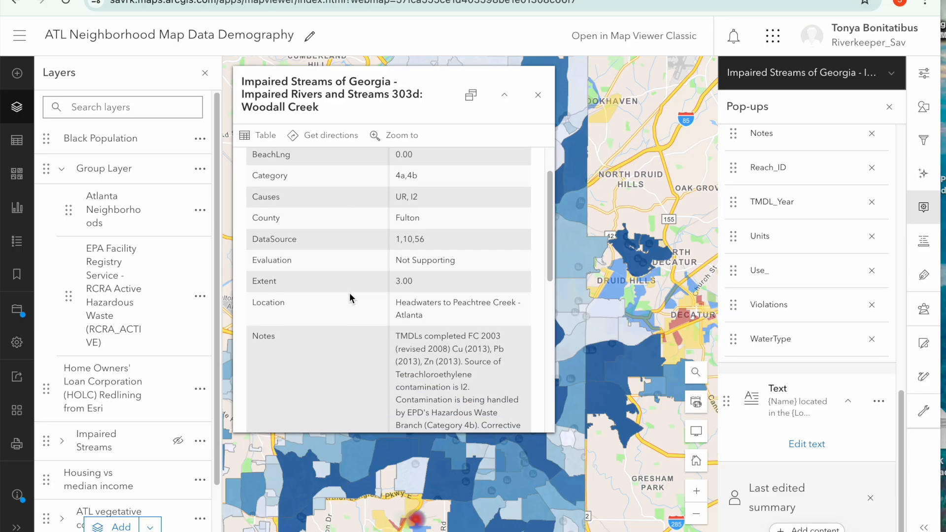
{"action": "scroll", "coordinate": [350, 295], "scroll_direction": "down", "scroll_amount": 2}
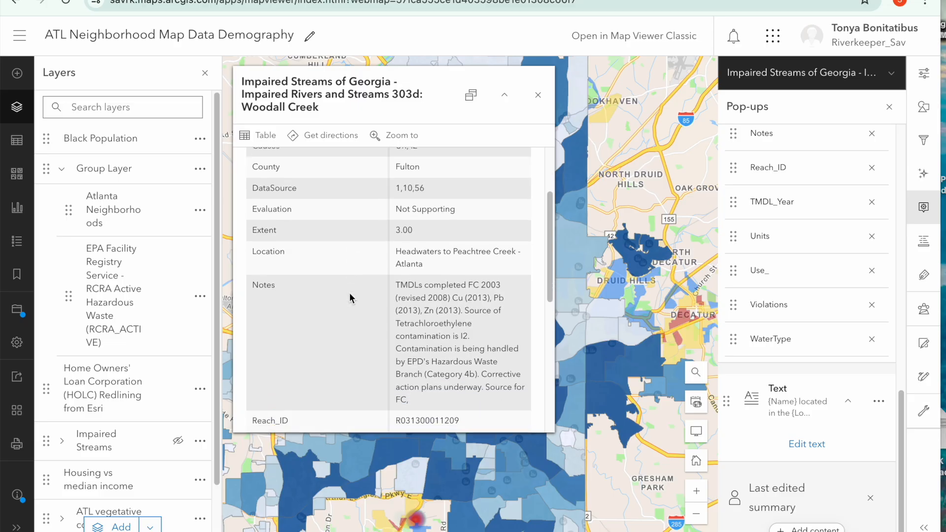
{"action": "scroll", "coordinate": [349, 298], "scroll_direction": "up", "scroll_amount": 4}
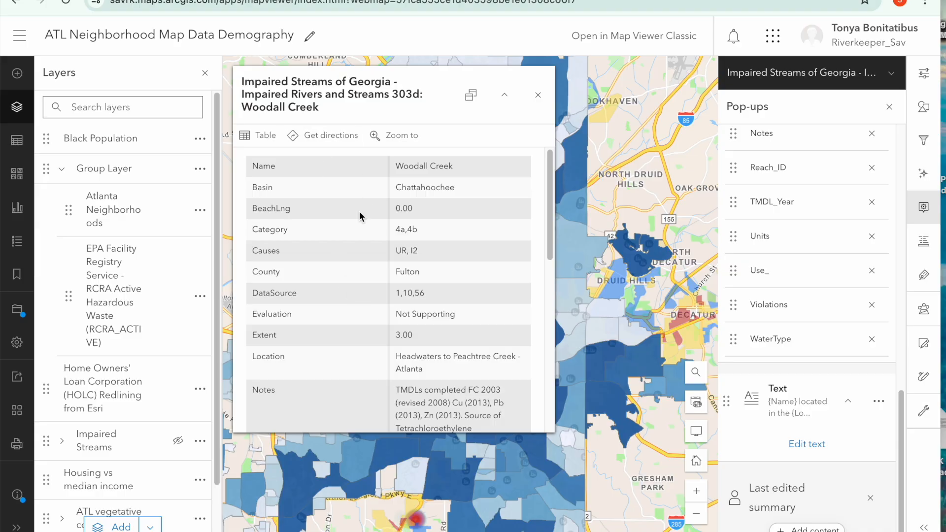
Step: Reopen the pop-up text and append "{Name} is located in the {Basin}" to the first paragraph, inserting the Name and Basin attributes
{"action": "left_click", "coordinate": [807, 444]}
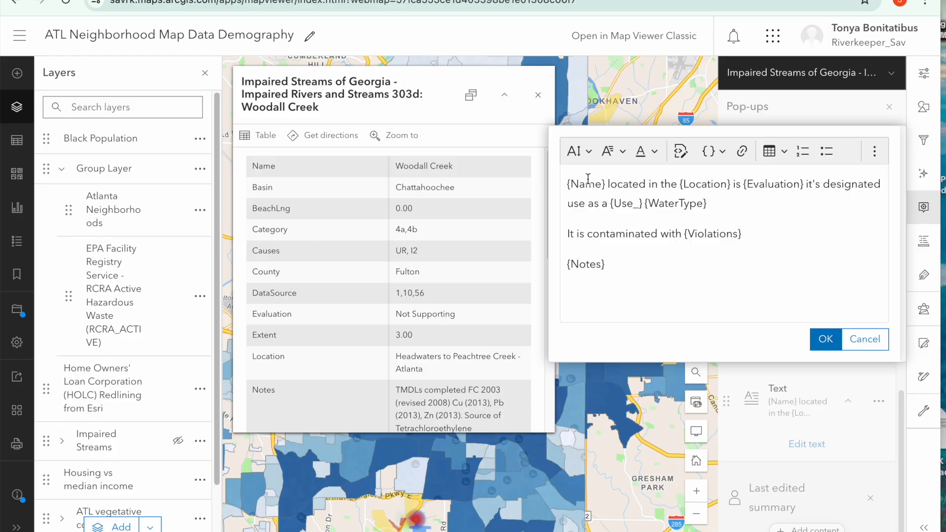
{"action": "left_click", "coordinate": [565, 185]}
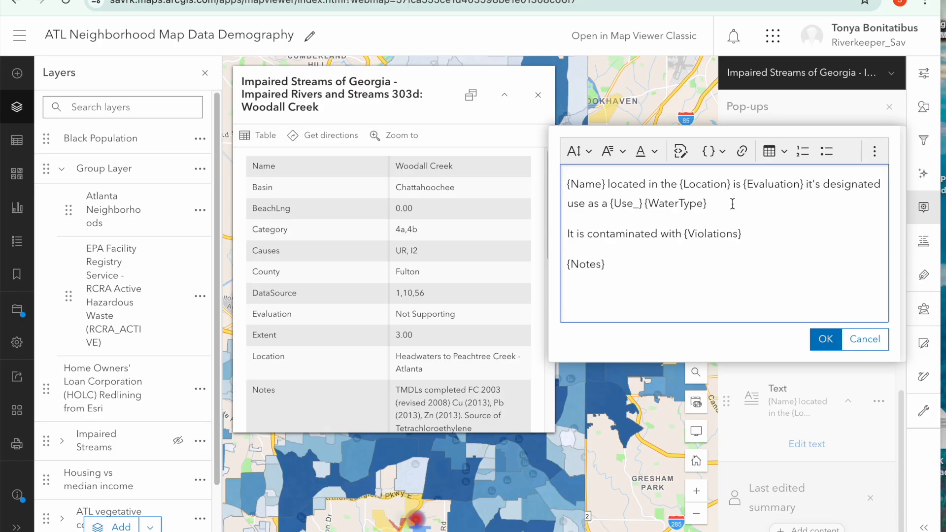
{"action": "type", "text": "{Name"}
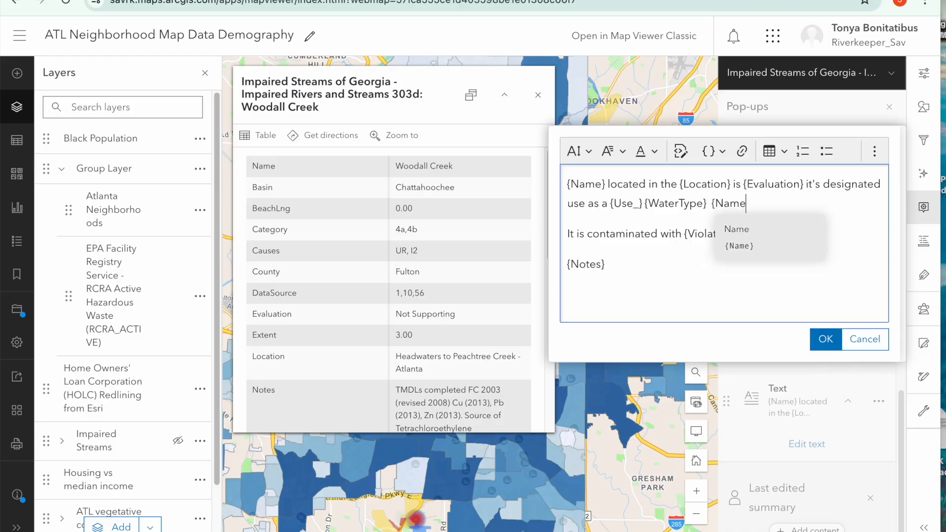
{"action": "left_click", "coordinate": [761, 237]}
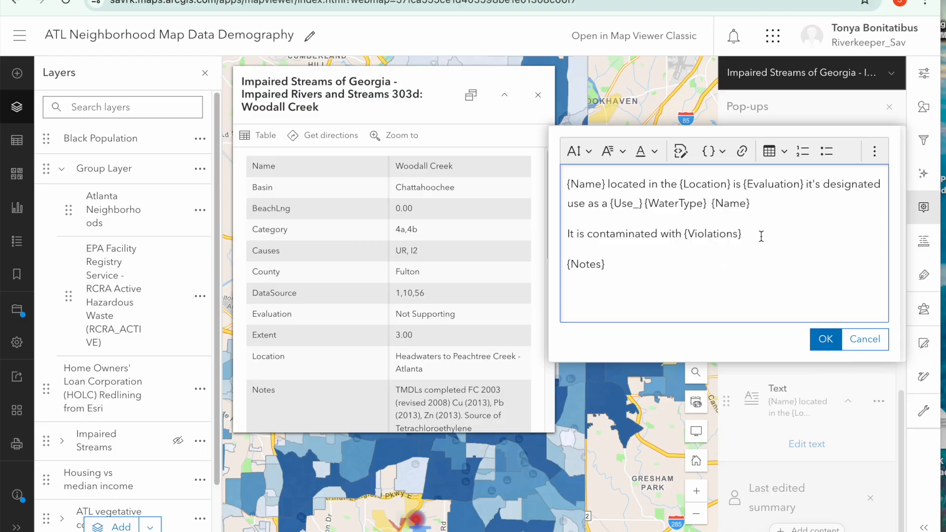
{"action": "type", "text": "is located in the {B"}
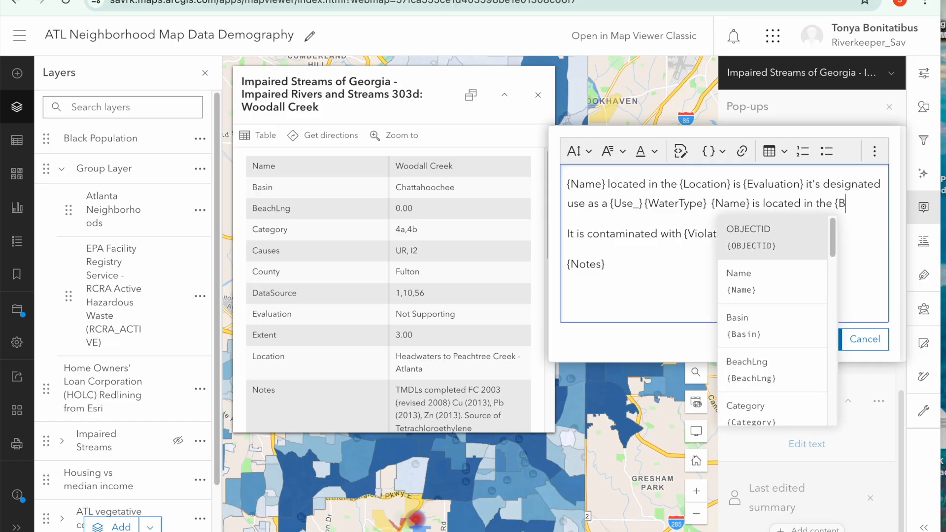
{"action": "type", "text": "asin"}
{"action": "left_click", "coordinate": [749, 250]}
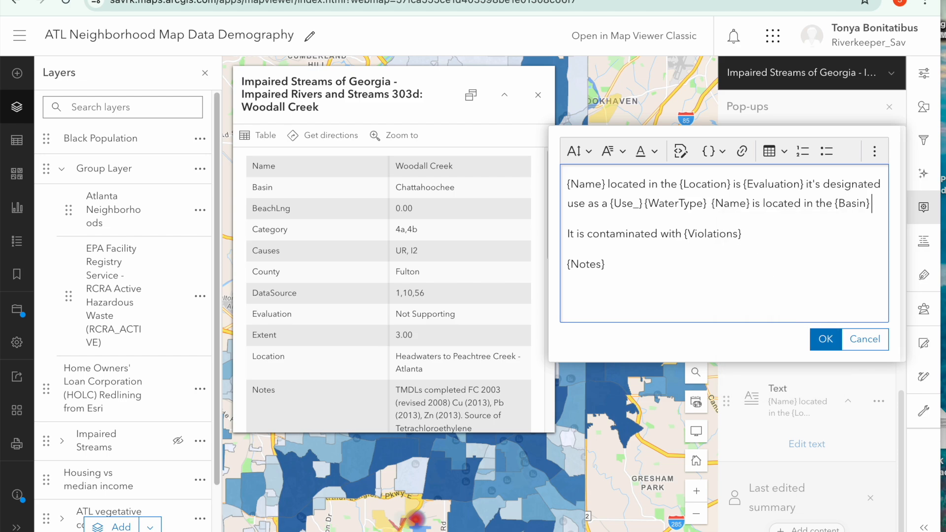
{"action": "key", "text": "Return"}
{"action": "type", "text": "Basin"}
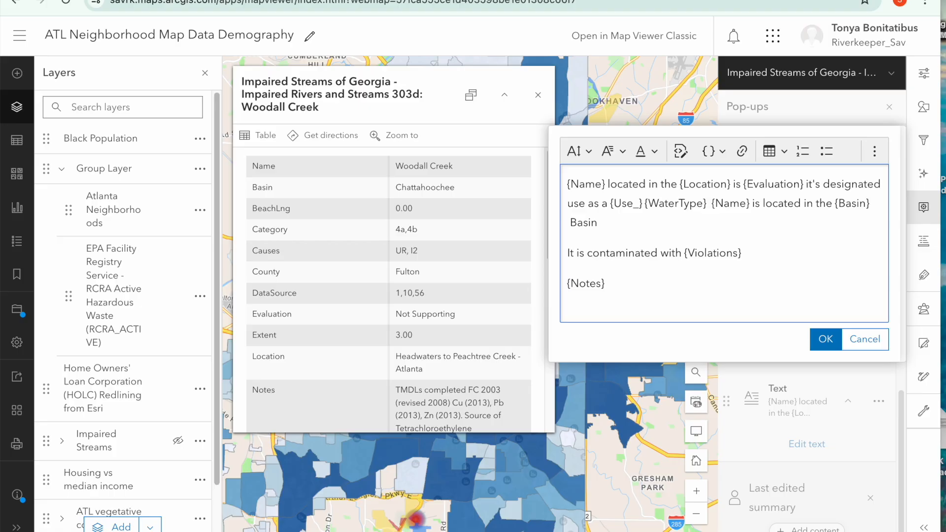
{"action": "key", "text": "BackSpace"}
{"action": "key", "text": "BackSpace"}
{"action": "key", "text": "BackSpace"}
{"action": "key", "text": "BackSpace"}
{"action": "key", "text": "BackSpace"}
{"action": "key", "text": "BackSpace"}
{"action": "key", "text": "BackSpace"}
{"action": "key", "text": "BackSpace"}
Step: End the new sentence with the word "Watershed." after the {Basin} attribute
{"action": "key", "text": "Return"}
{"action": "type", "text": "Watershed"}
{"action": "key", "text": "BackSpace"}
{"action": "key", "text": "BackSpace"}
{"action": "key", "text": "BackSpace"}
{"action": "type", "text": "hed."}
Step: Set the font color of the {Name} attribute at the start of the text to blue, #0016c2
{"action": "left_click_drag", "start_coordinate": [567, 183], "coordinate": [605, 183]}
{"action": "left_click", "coordinate": [642, 151]}
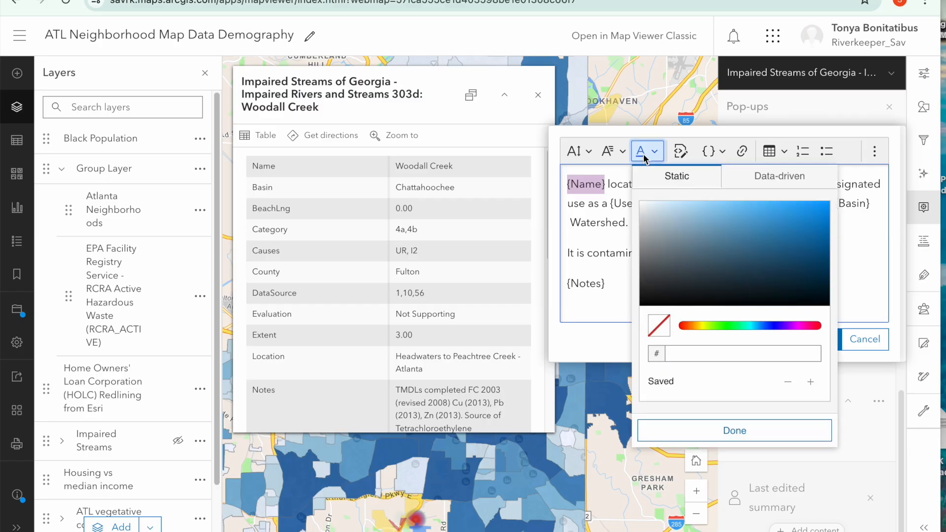
{"action": "left_click", "coordinate": [771, 326]}
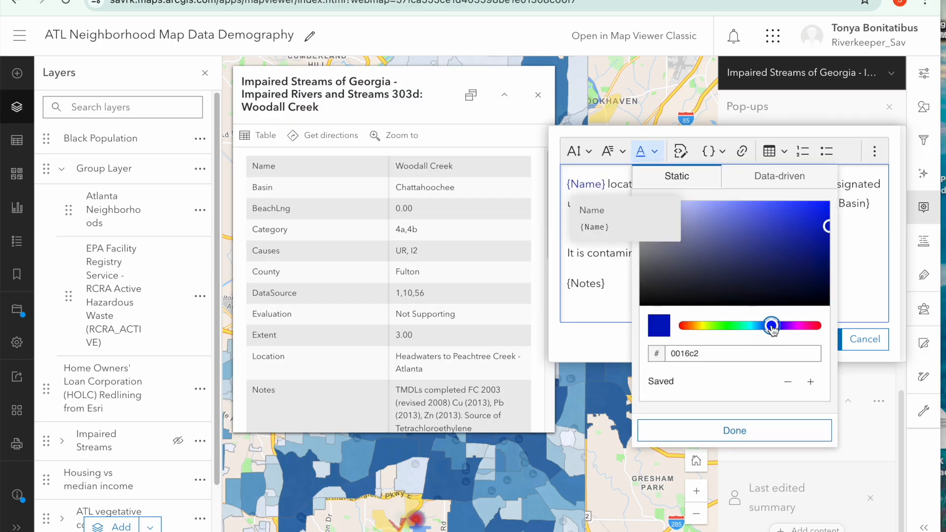
{"action": "left_click", "coordinate": [698, 435]}
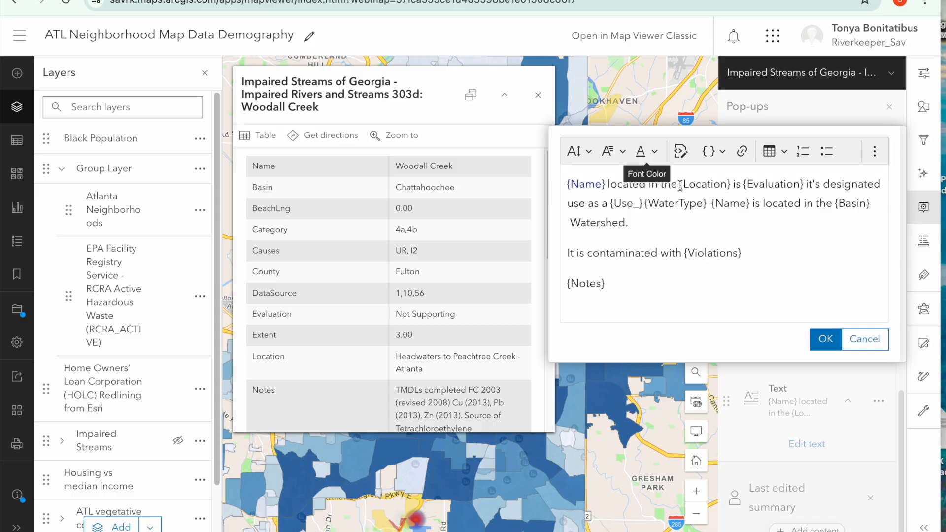
Step: Set the font color of the {Evaluation} attribute in the first sentence to red, #c20000
{"action": "left_click_drag", "start_coordinate": [743, 186], "coordinate": [803, 185]}
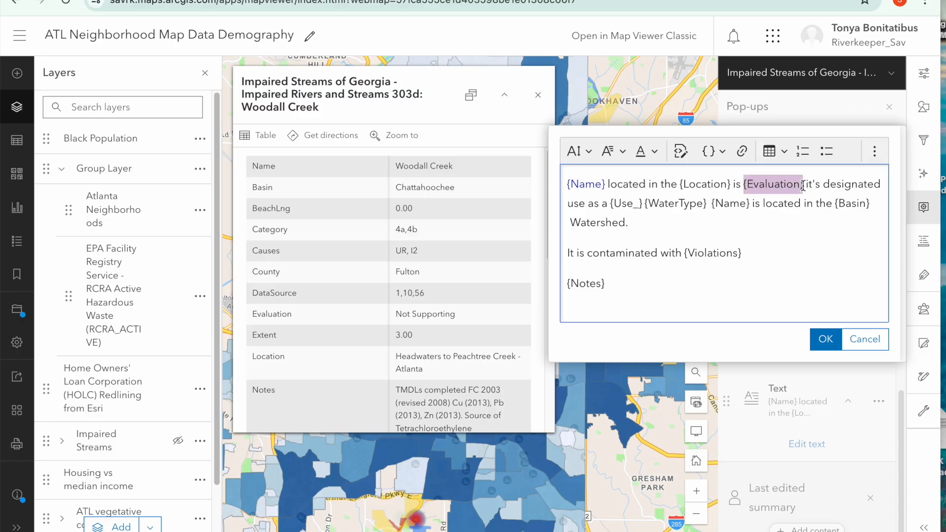
{"action": "left_click", "coordinate": [642, 151]}
{"action": "left_click", "coordinate": [685, 326]}
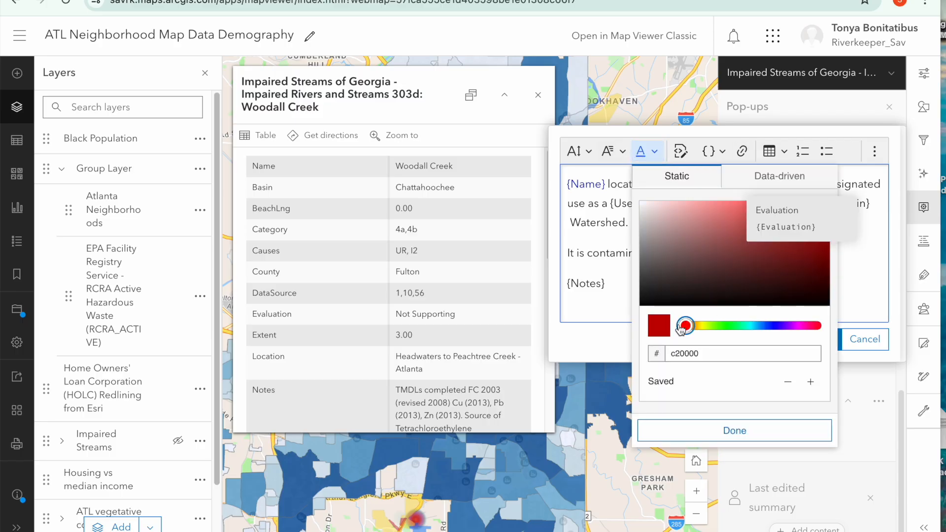
{"action": "left_click", "coordinate": [699, 430]}
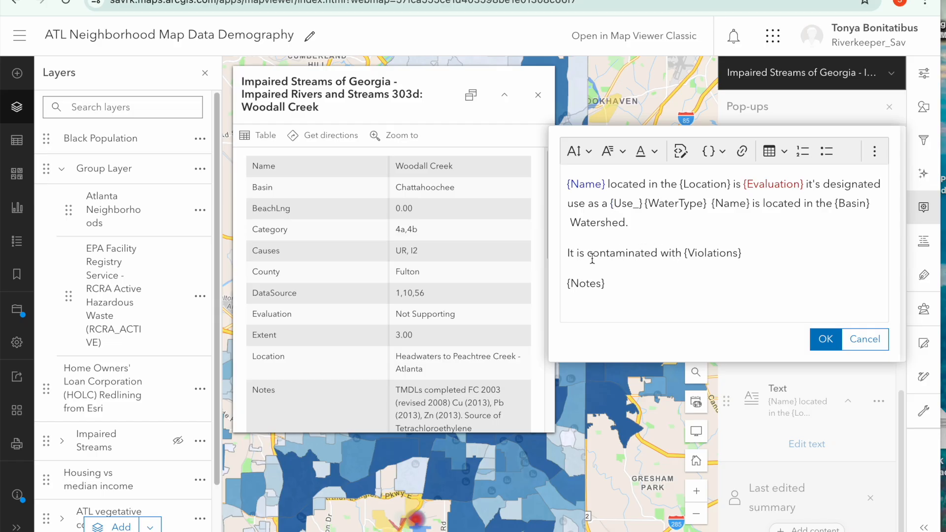
Step: Set the font color of the {Violations} attribute in the contamination sentence to red, #c2001e
{"action": "left_click_drag", "start_coordinate": [684, 254], "coordinate": [747, 244]}
{"action": "left_click", "coordinate": [648, 151]}
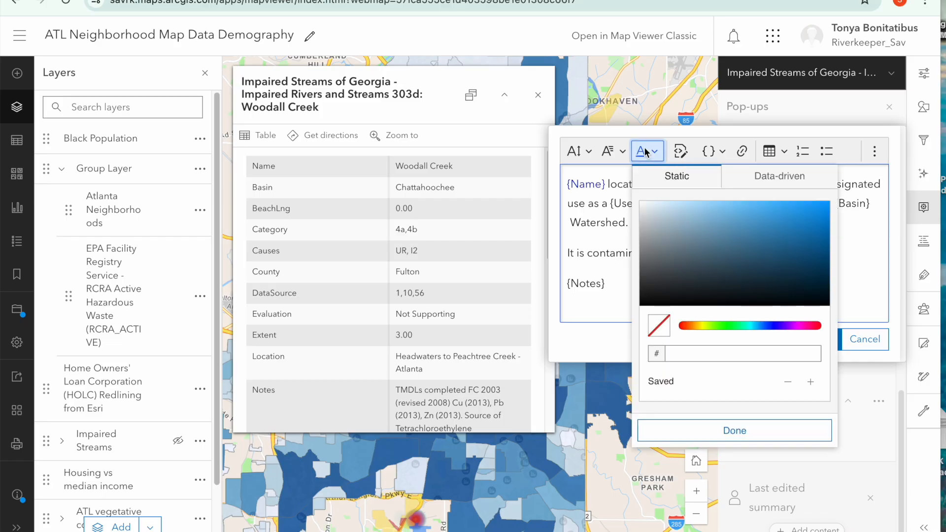
{"action": "left_click", "coordinate": [817, 327]}
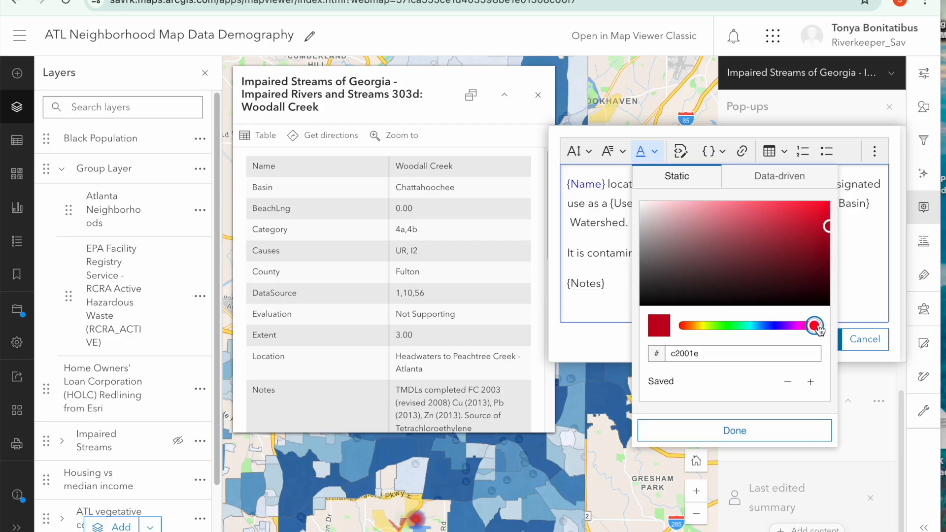
{"action": "left_click", "coordinate": [733, 425]}
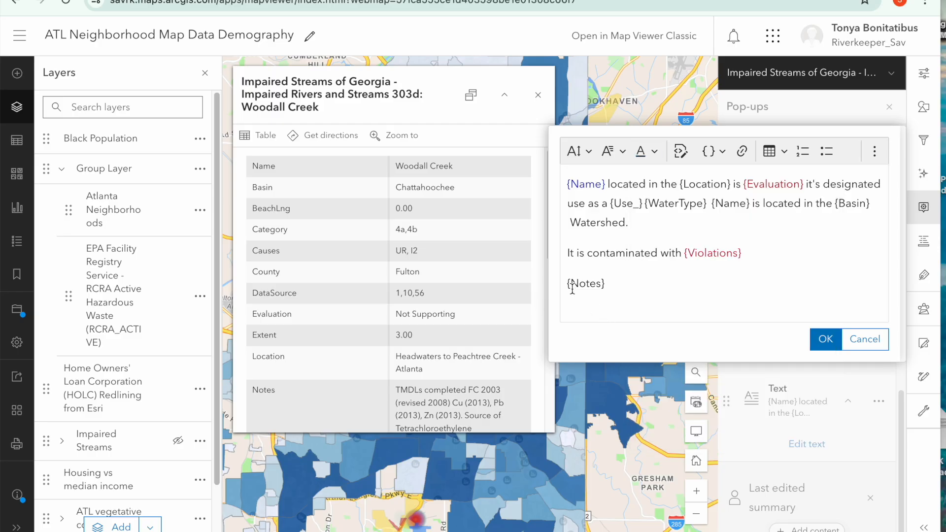
Step: Make the {Notes} attribute in the last paragraph bold
{"action": "left_click_drag", "start_coordinate": [565, 285], "coordinate": [616, 285]}
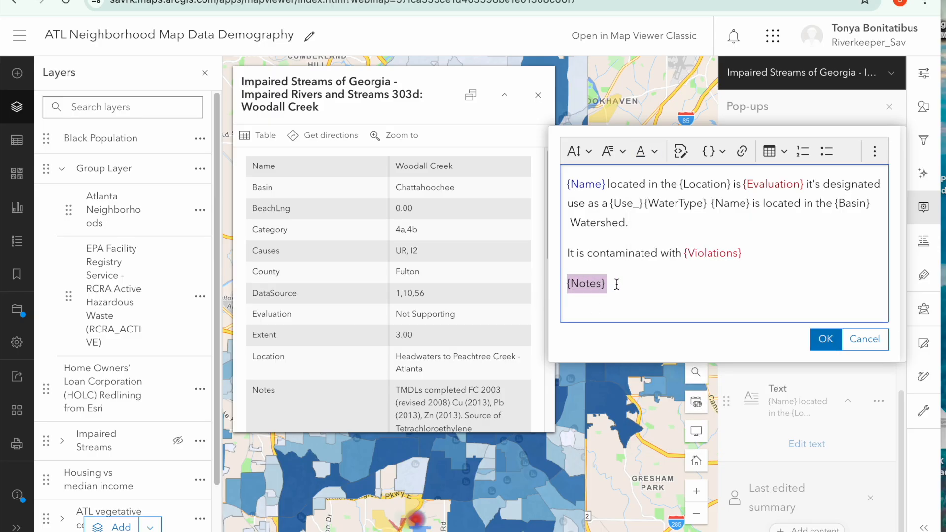
{"action": "left_click", "coordinate": [875, 152]}
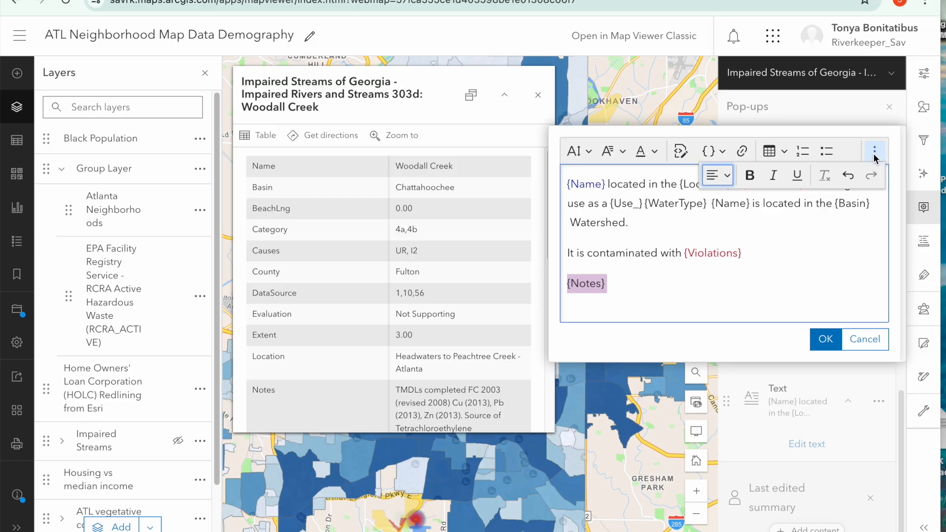
{"action": "left_click", "coordinate": [750, 173]}
{"action": "left_click", "coordinate": [752, 240]}
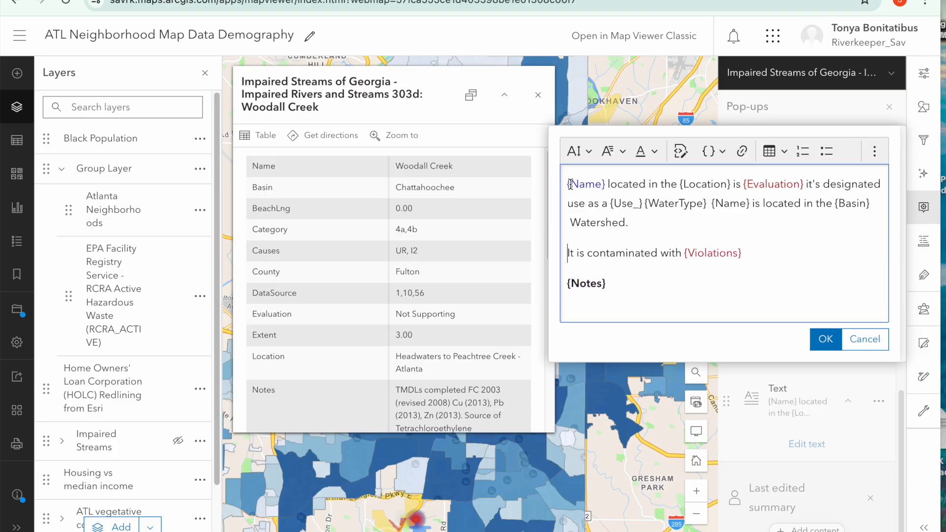
Step: Make the {Name} attribute at the start of the text bold and apply the text changes to the pop-up
{"action": "left_click_drag", "start_coordinate": [566, 183], "coordinate": [607, 182]}
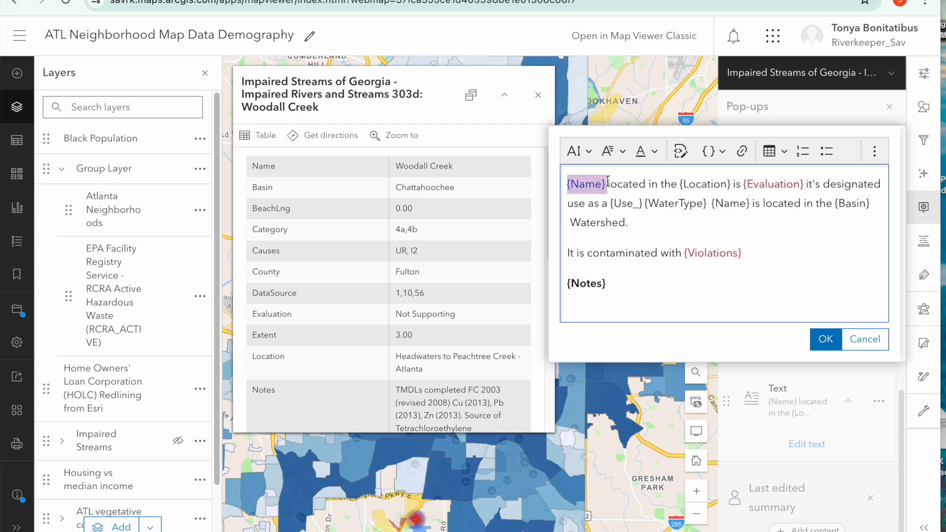
{"action": "left_click", "coordinate": [874, 150]}
{"action": "left_click", "coordinate": [755, 172]}
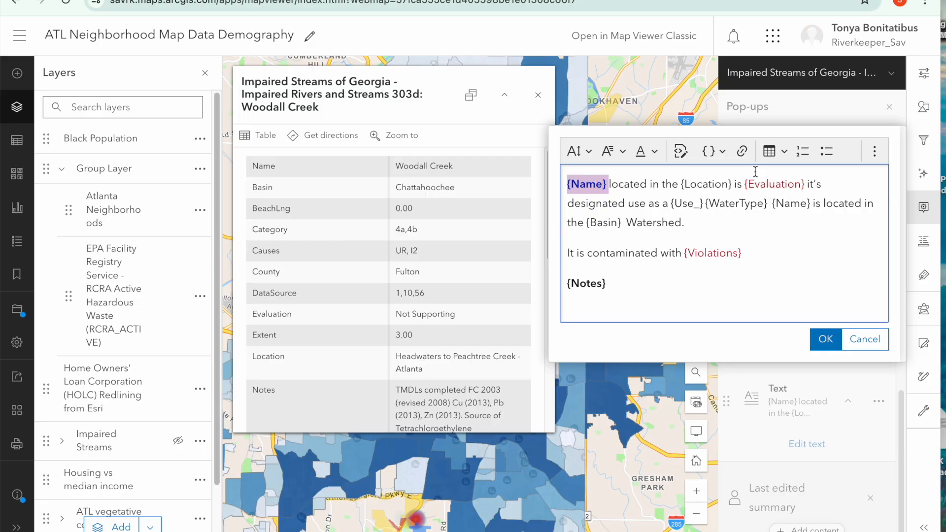
{"action": "left_click", "coordinate": [821, 338]}
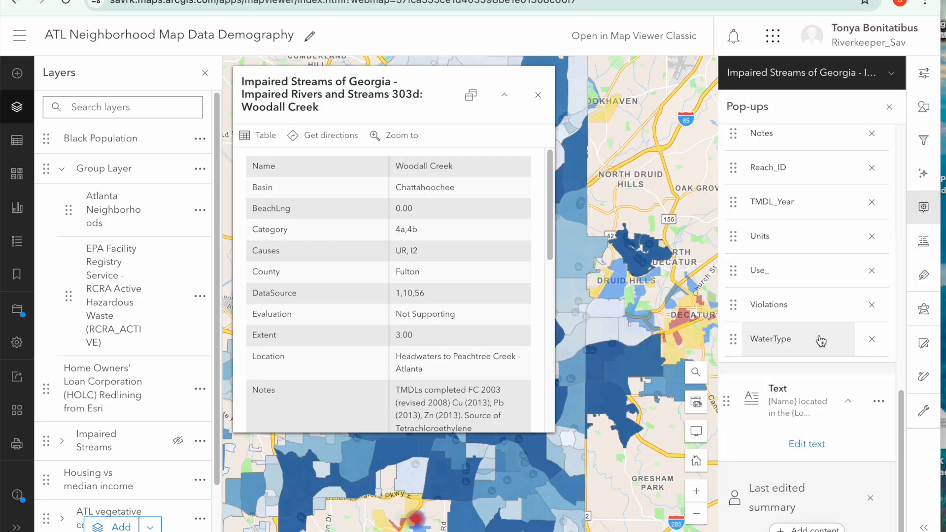
{"action": "scroll", "coordinate": [397, 326], "scroll_direction": "down", "scroll_amount": 8}
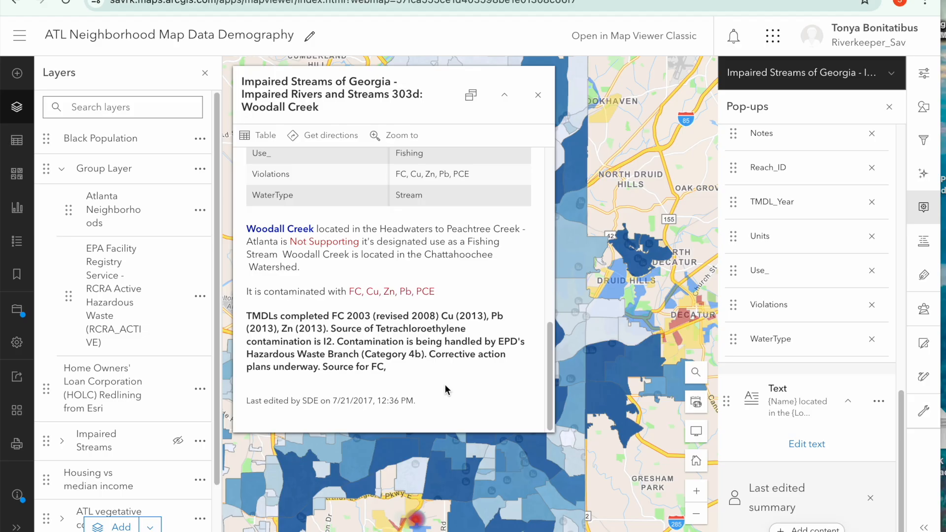
Step: Set the font size of the entire impaired streams pop-up text to 18 and apply the change
{"action": "left_click", "coordinate": [810, 445]}
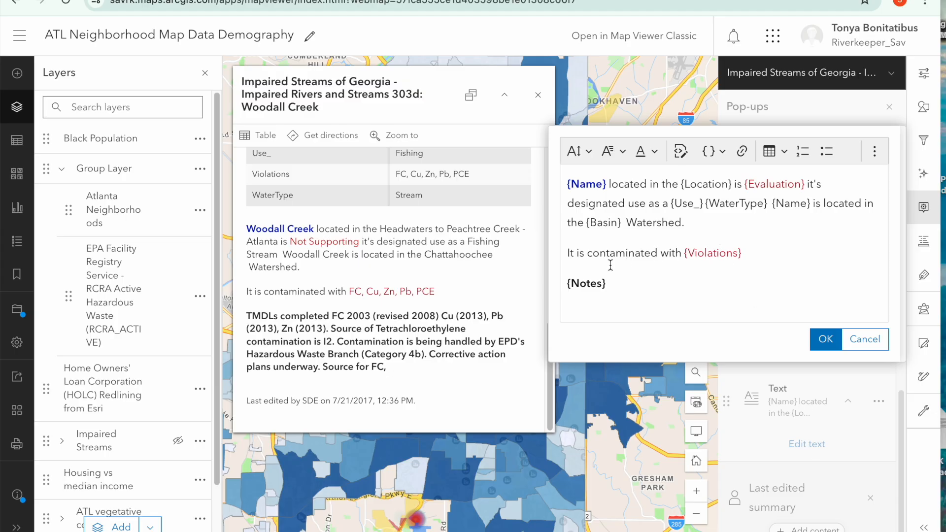
{"action": "left_click_drag", "start_coordinate": [609, 284], "coordinate": [553, 187]}
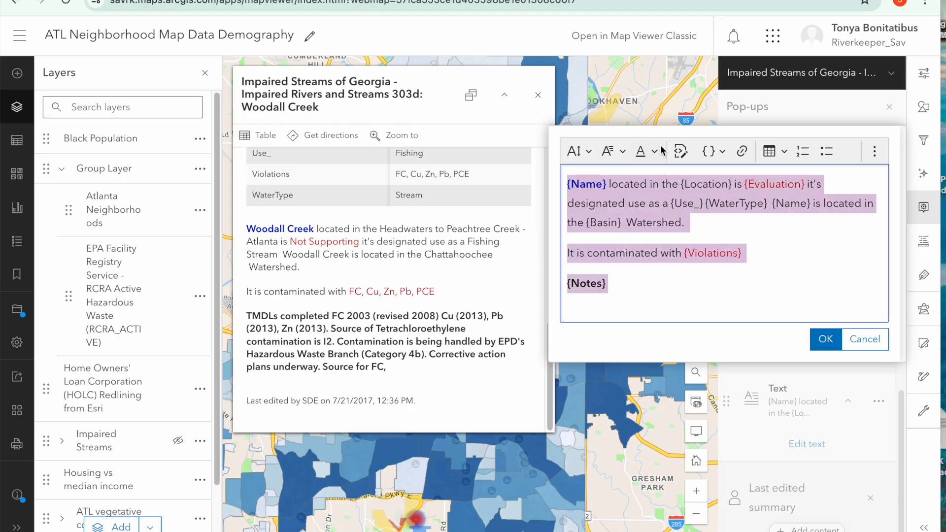
{"action": "left_click", "coordinate": [585, 152]}
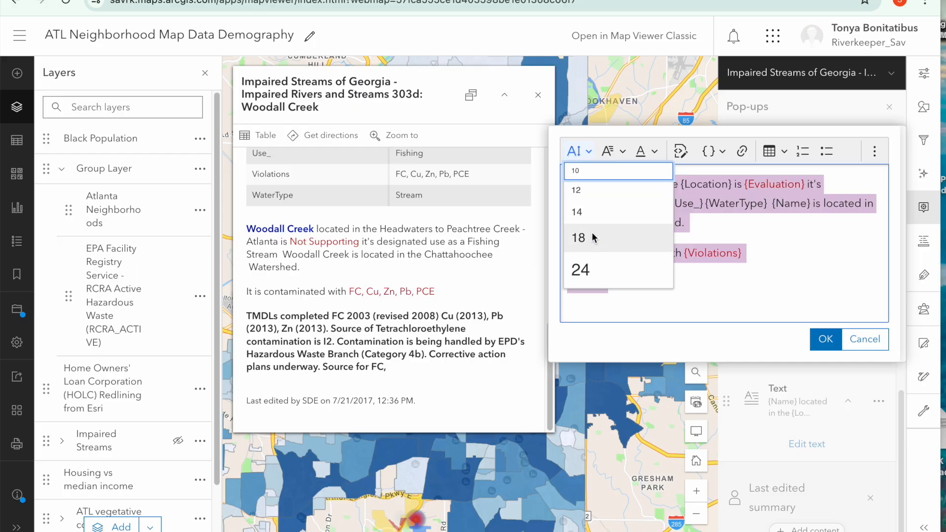
{"action": "left_click", "coordinate": [631, 238]}
{"action": "left_click", "coordinate": [824, 341]}
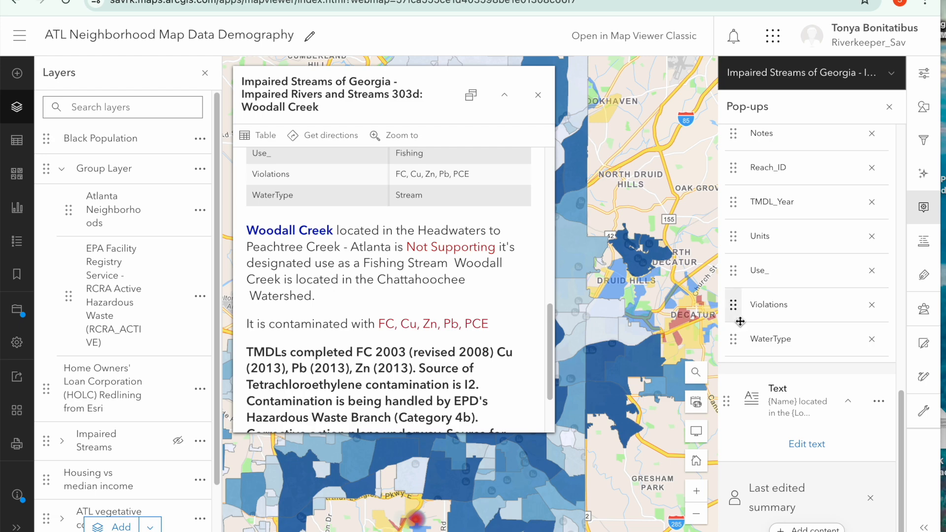
Step: Delete the fields list from the Impaired Streams of Georgia pop-up and close the pop-up preview
{"action": "scroll", "coordinate": [824, 430], "scroll_direction": "up", "scroll_amount": 12}
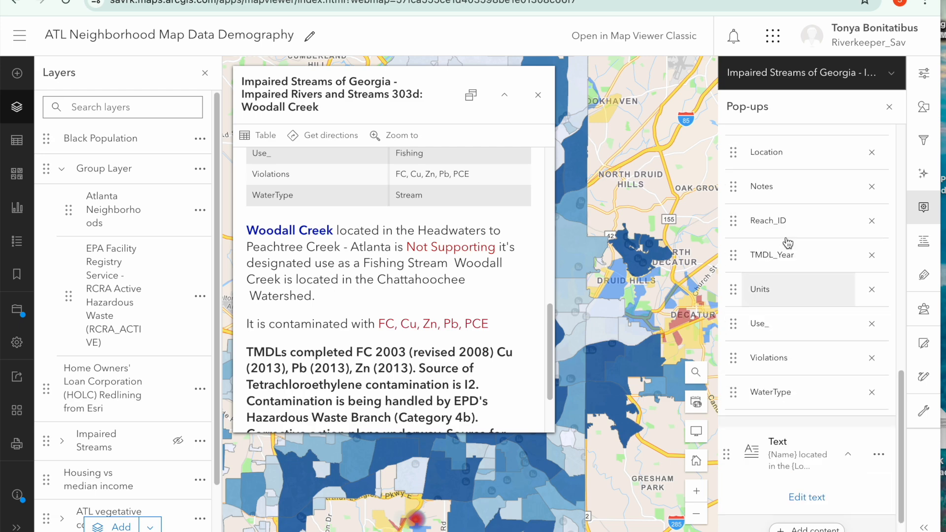
{"action": "scroll", "coordinate": [807, 418], "scroll_direction": "down", "scroll_amount": 1}
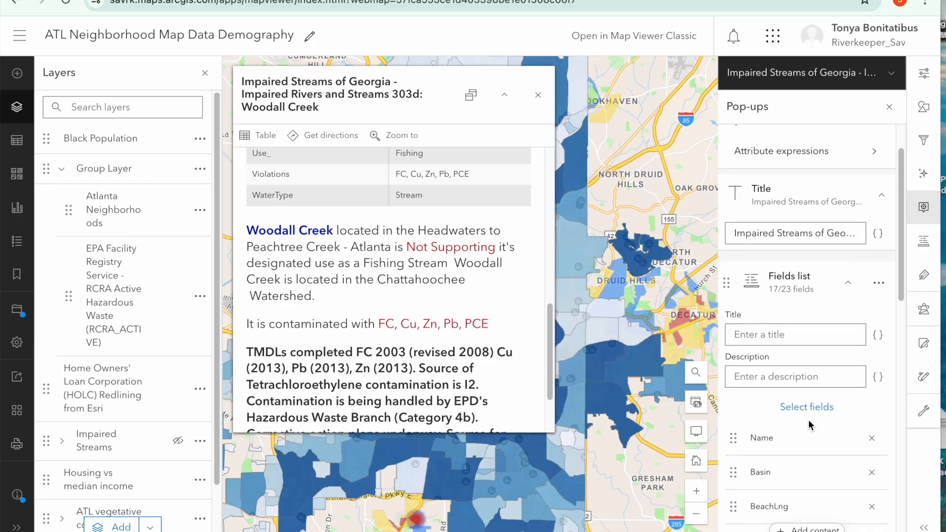
{"action": "left_click", "coordinate": [879, 282]}
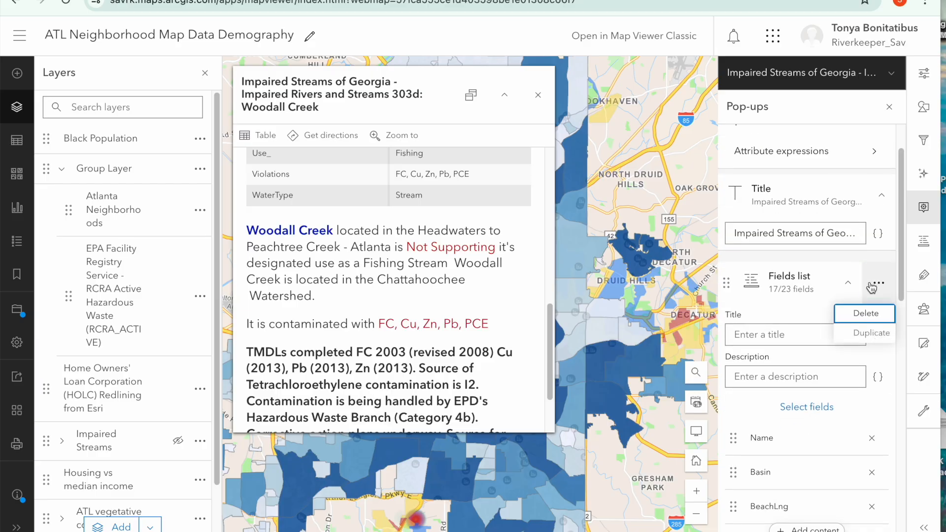
{"action": "left_click", "coordinate": [855, 316]}
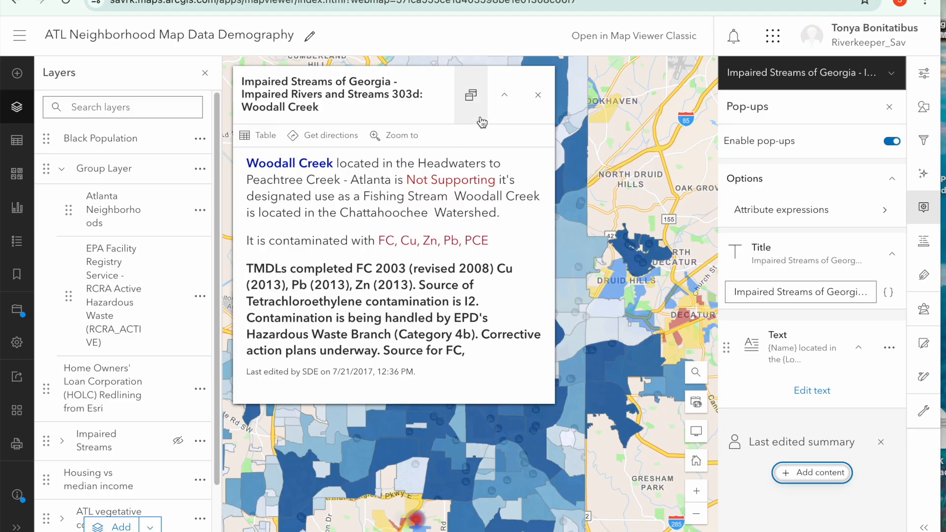
{"action": "left_click", "coordinate": [538, 96]}
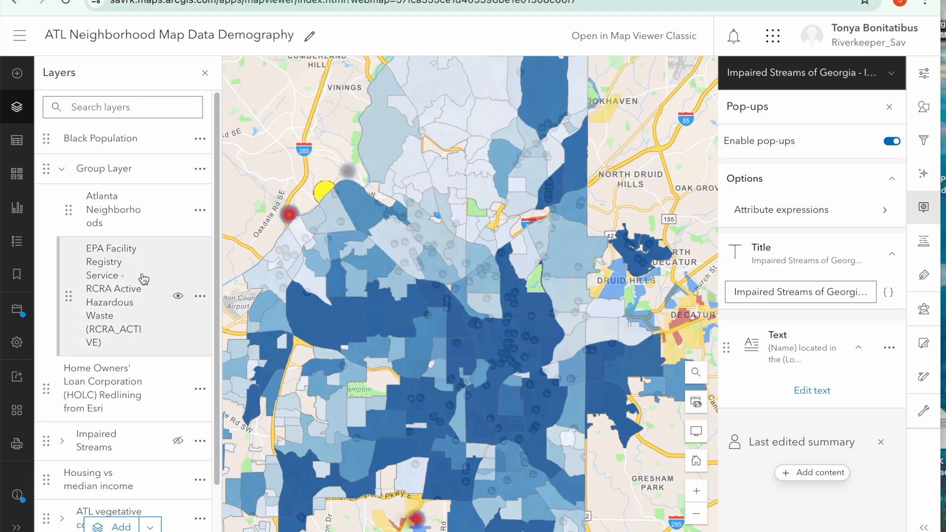
Step: Review the pop-up of the Home Owners' Loan Corporation (HOLC) Redlining from Esri layer and close its preview
{"action": "scroll", "coordinate": [123, 384], "scroll_direction": "down", "scroll_amount": 1}
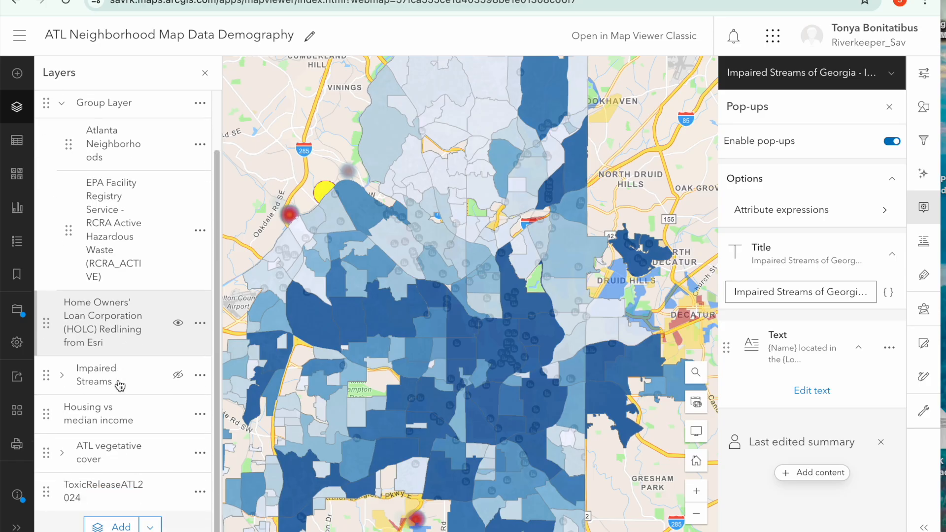
{"action": "left_click", "coordinate": [125, 342]}
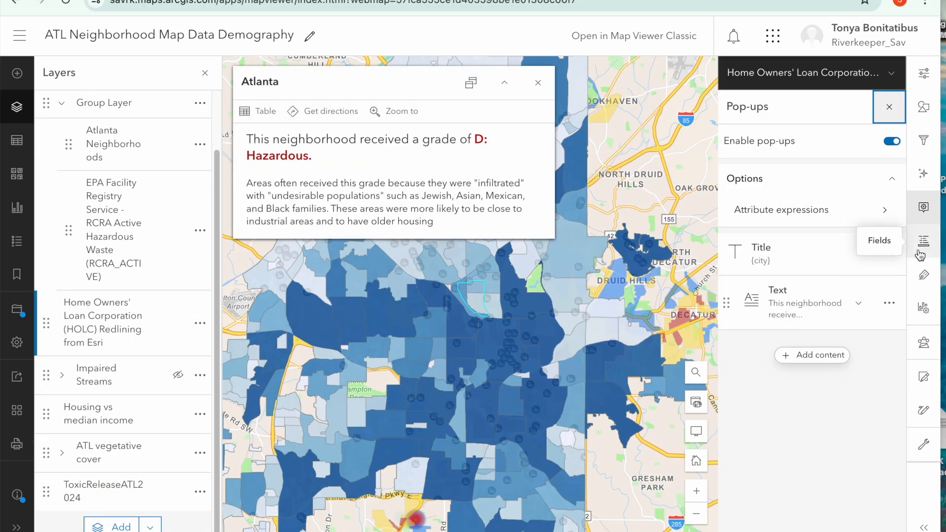
{"action": "left_click", "coordinate": [538, 87]}
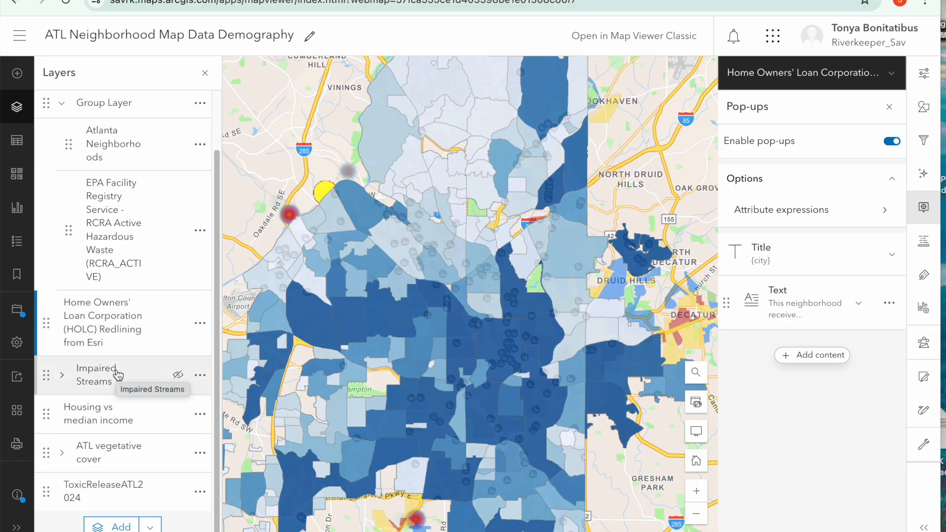
{"action": "left_click", "coordinate": [178, 375]}
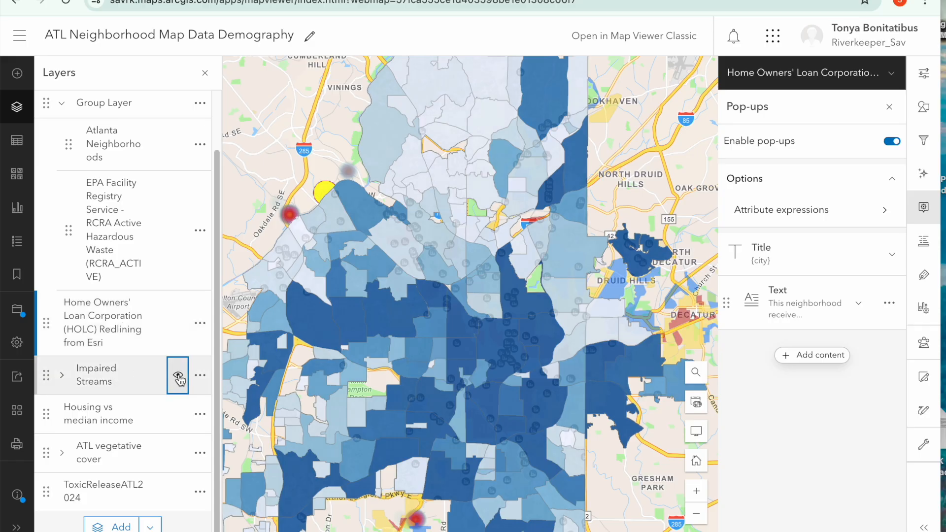
{"action": "left_click", "coordinate": [178, 375]}
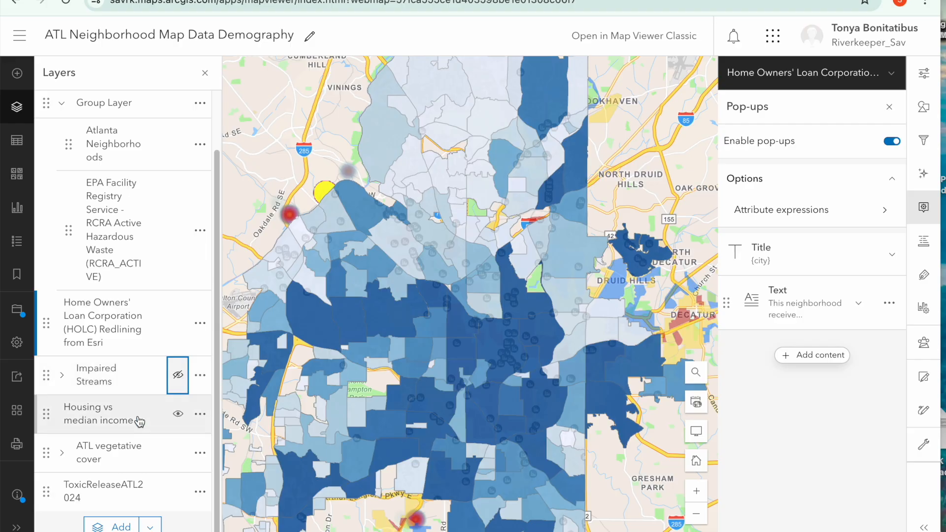
Step: Expand the ATL vegetative cover group and open the properties of its USFS Cartographic 2016 Tree Canopy Cover CONUS layer
{"action": "left_click", "coordinate": [140, 458]}
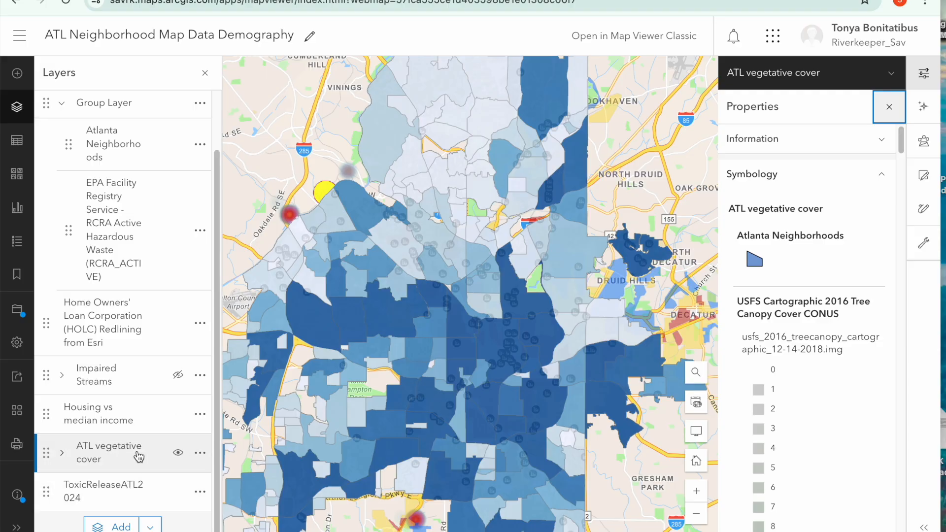
{"action": "left_click", "coordinate": [63, 453]}
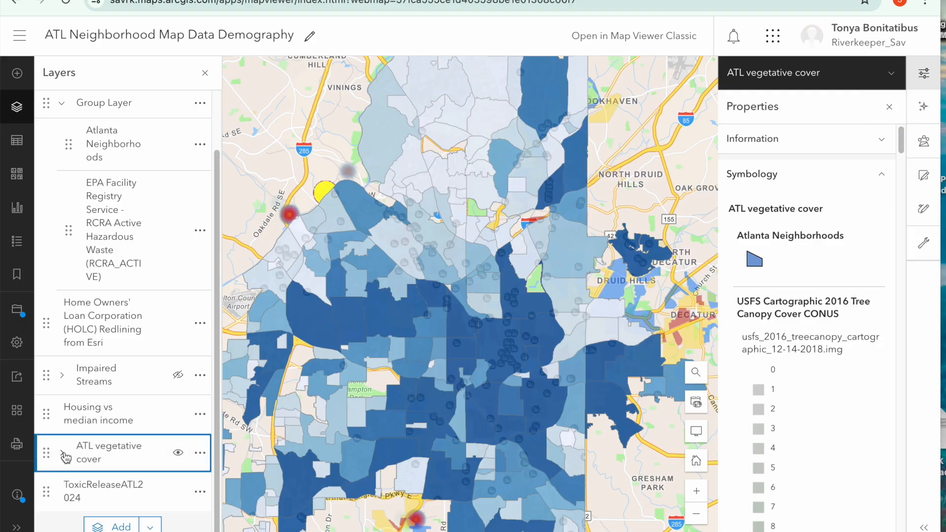
{"action": "scroll", "coordinate": [67, 456], "scroll_direction": "down", "scroll_amount": 3}
{"action": "left_click", "coordinate": [134, 451]}
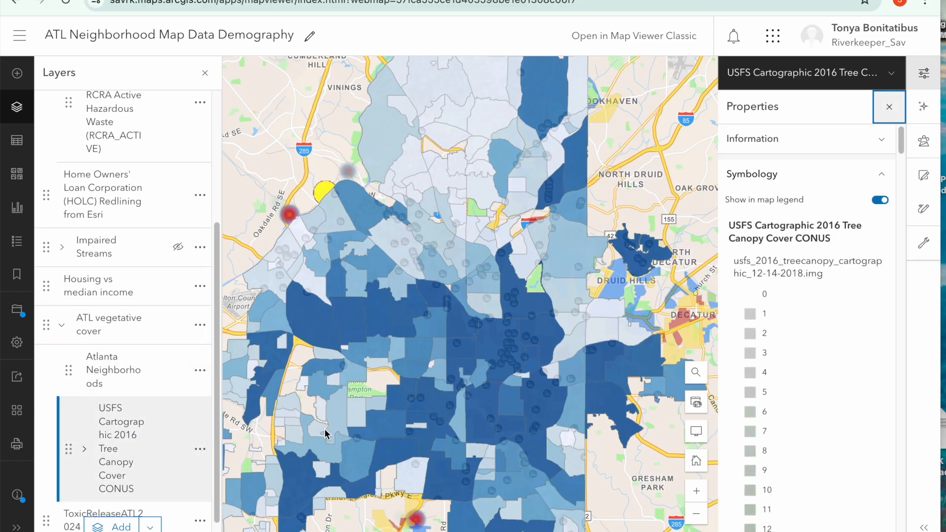
Step: Examine the tree canopy layer's options, symbology classes and appearance settings, and collapse its Symbology section
{"action": "scroll", "coordinate": [838, 339], "scroll_direction": "down", "scroll_amount": 13}
{"action": "scroll", "coordinate": [838, 338], "scroll_direction": "down", "scroll_amount": 13}
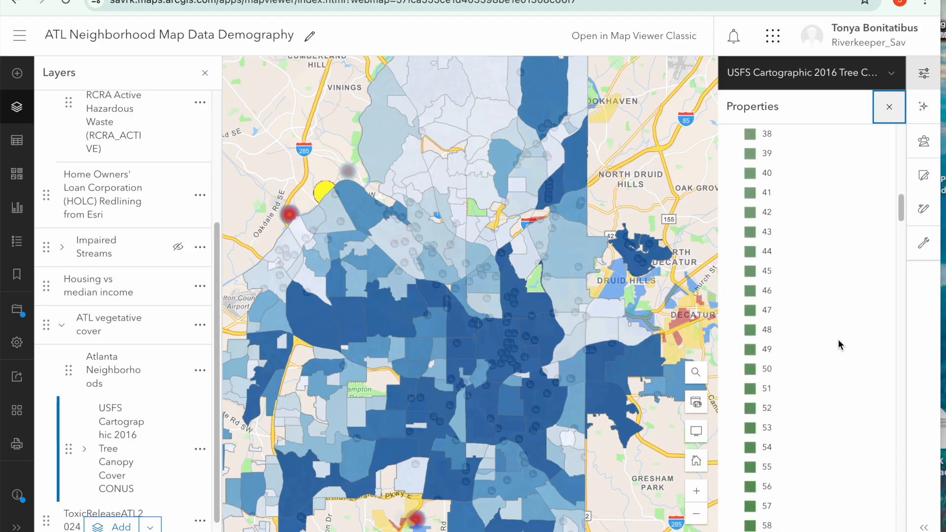
{"action": "left_click", "coordinate": [200, 449]}
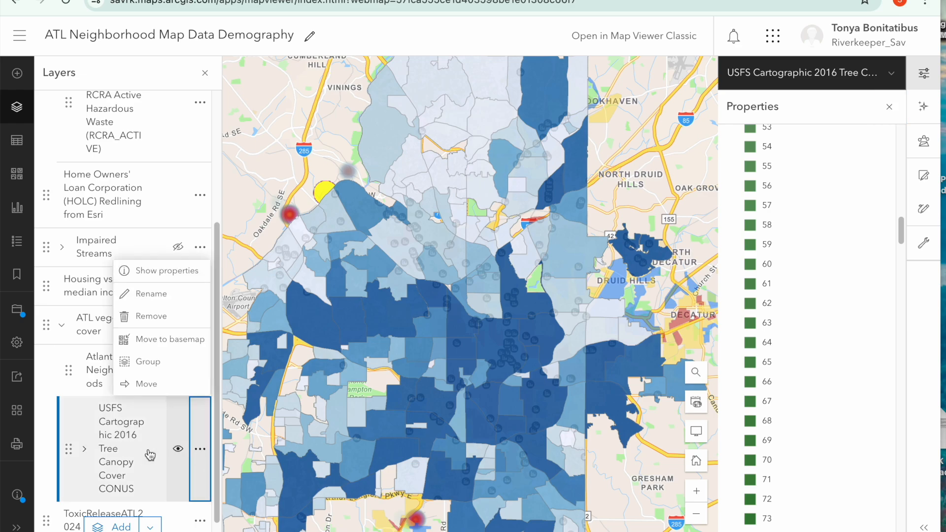
{"action": "left_click", "coordinate": [105, 454]}
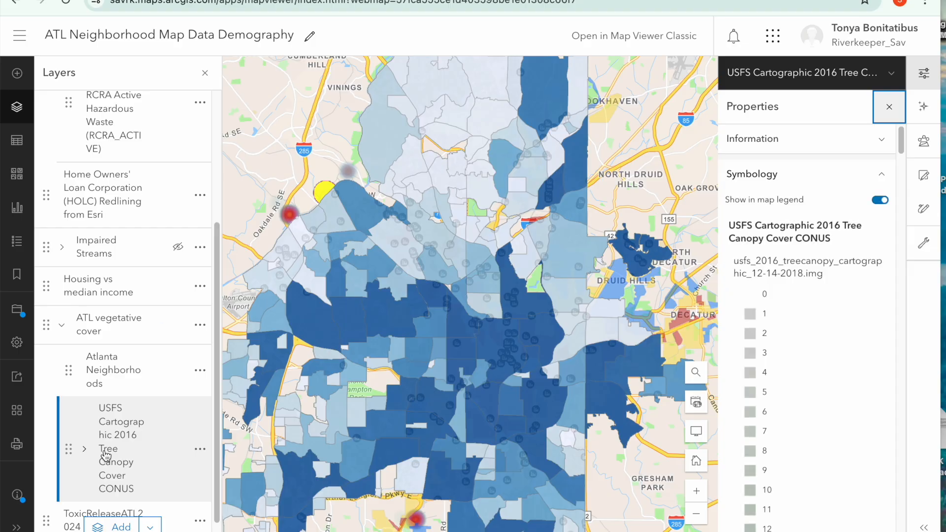
{"action": "scroll", "coordinate": [855, 436], "scroll_direction": "down", "scroll_amount": 3}
{"action": "scroll", "coordinate": [855, 436], "scroll_direction": "down", "scroll_amount": 20}
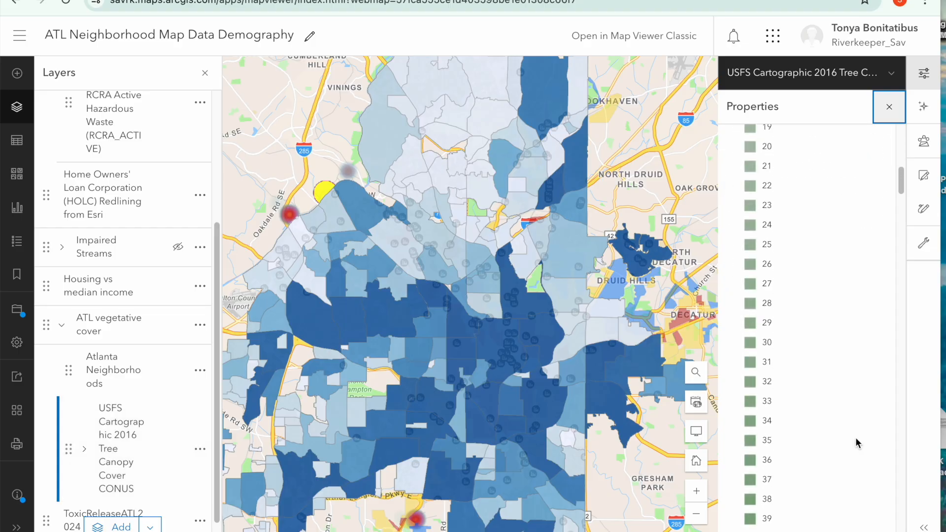
{"action": "scroll", "coordinate": [855, 442], "scroll_direction": "down", "scroll_amount": 20}
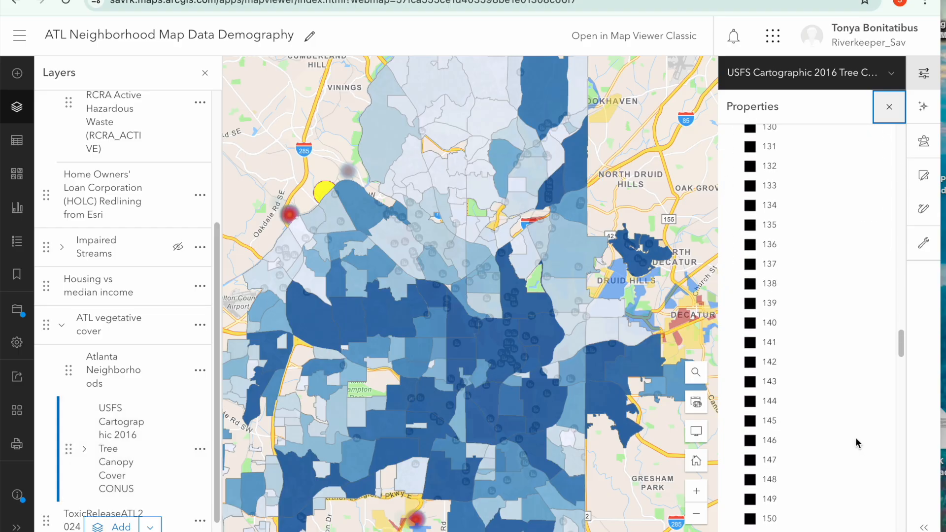
{"action": "scroll", "coordinate": [855, 438], "scroll_direction": "down", "scroll_amount": 2}
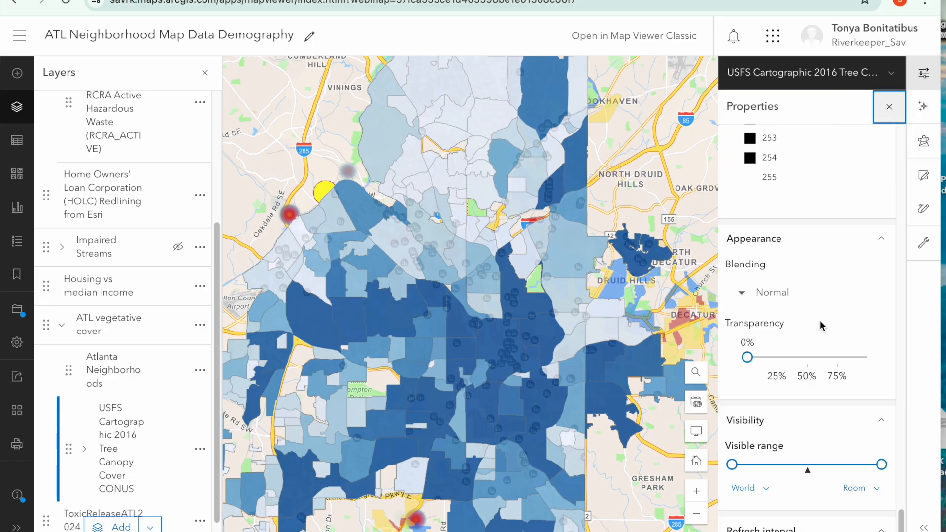
{"action": "scroll", "coordinate": [810, 156], "scroll_direction": "up", "scroll_amount": 20}
{"action": "scroll", "coordinate": [810, 156], "scroll_direction": "up", "scroll_amount": 20}
{"action": "scroll", "coordinate": [811, 155], "scroll_direction": "up", "scroll_amount": 20}
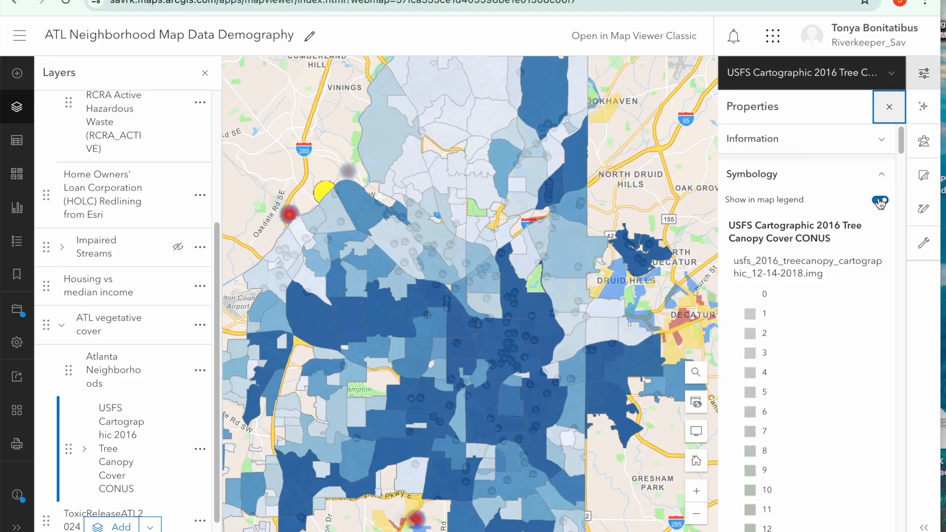
{"action": "left_click", "coordinate": [881, 174]}
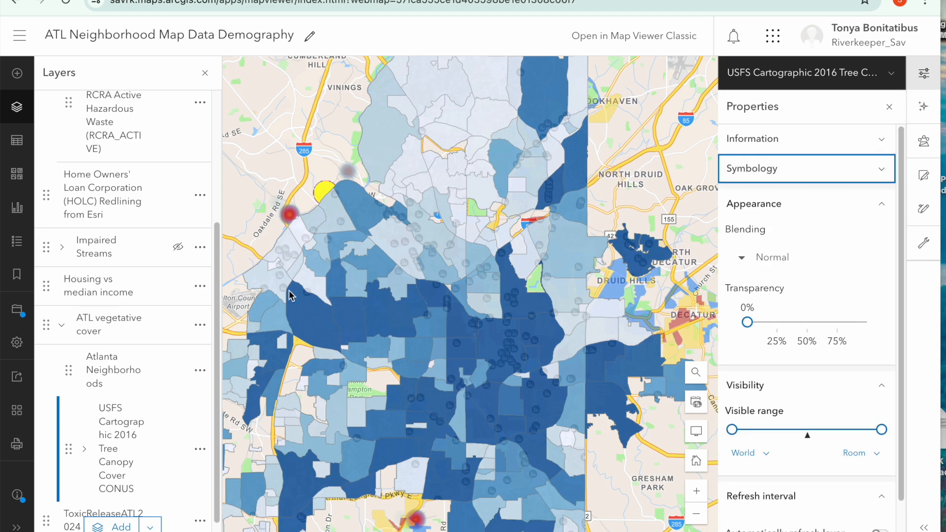
Step: Open the pop-up settings of the ToxicReleaseATL2024 layer, expand its fields list and review the attributes it contains
{"action": "scroll", "coordinate": [61, 444], "scroll_direction": "down", "scroll_amount": 1}
{"action": "left_click", "coordinate": [104, 491]}
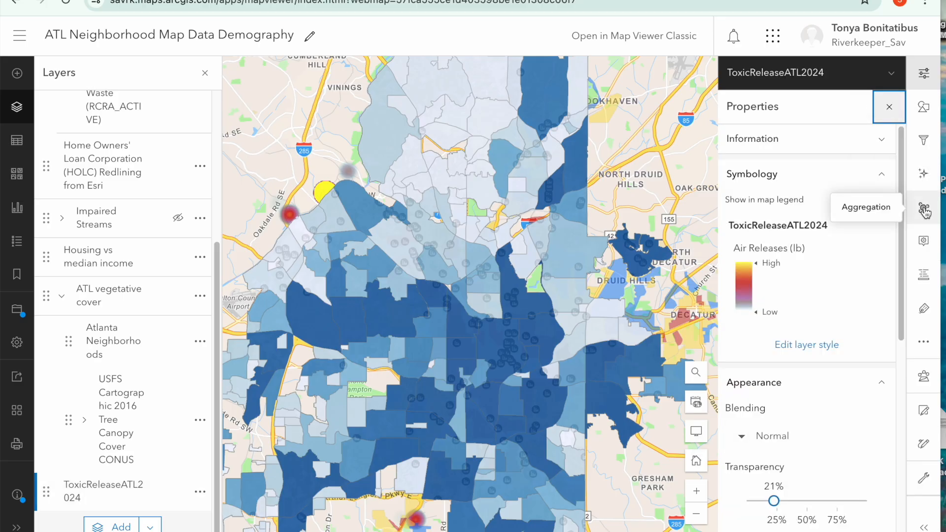
{"action": "left_click", "coordinate": [924, 240]}
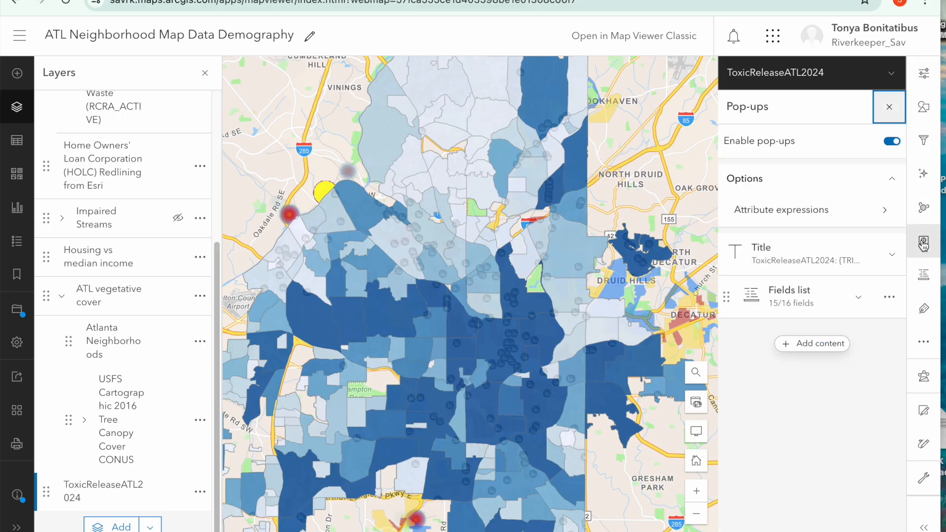
{"action": "left_click", "coordinate": [789, 298]}
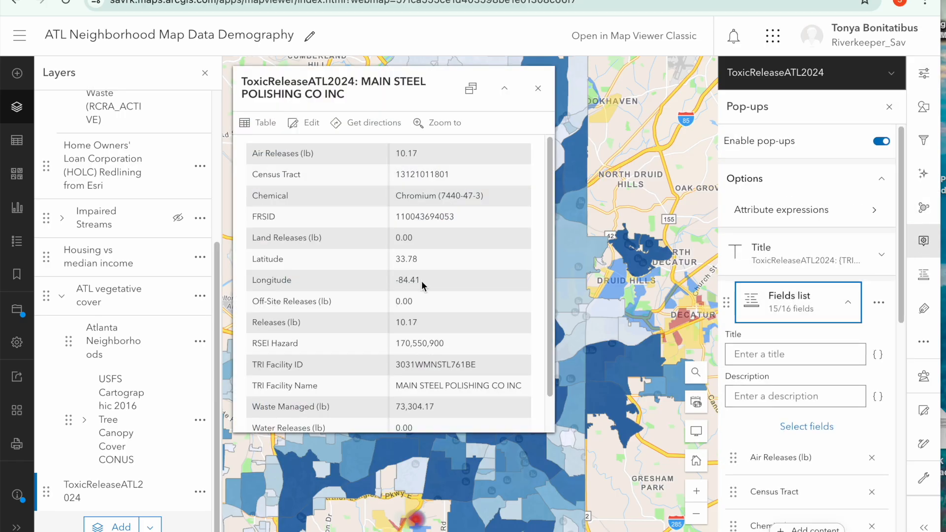
{"action": "scroll", "coordinate": [421, 281], "scroll_direction": "down", "scroll_amount": 1}
{"action": "scroll", "coordinate": [421, 284], "scroll_direction": "up", "scroll_amount": 1}
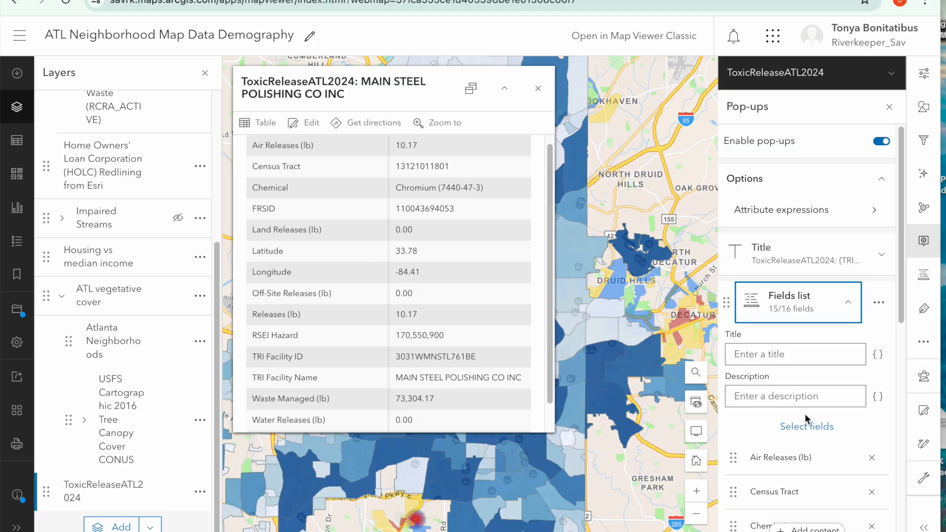
{"action": "scroll", "coordinate": [805, 413], "scroll_direction": "down", "scroll_amount": 3}
{"action": "scroll", "coordinate": [748, 240], "scroll_direction": "up", "scroll_amount": 1}
{"action": "left_click", "coordinate": [755, 244]}
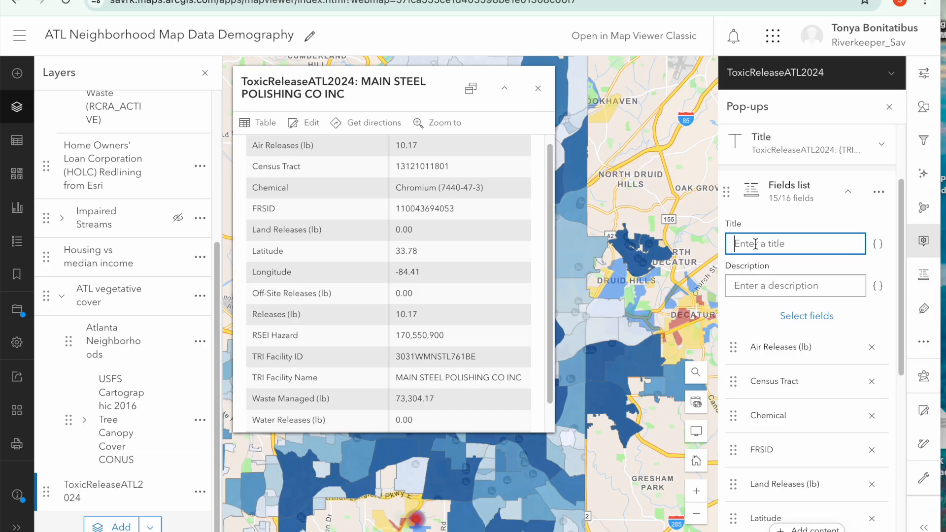
{"action": "type", "text": "T"}
{"action": "key", "text": "BackSpace"}
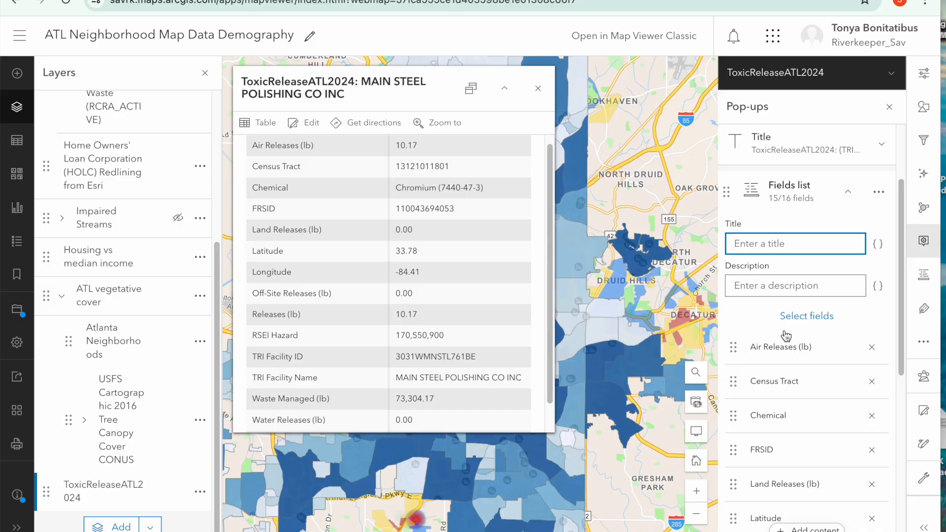
Step: Try to title the fields list with the attribute placeholder "{Waste Managed}"
{"action": "scroll", "coordinate": [490, 301], "scroll_direction": "down", "scroll_amount": 1}
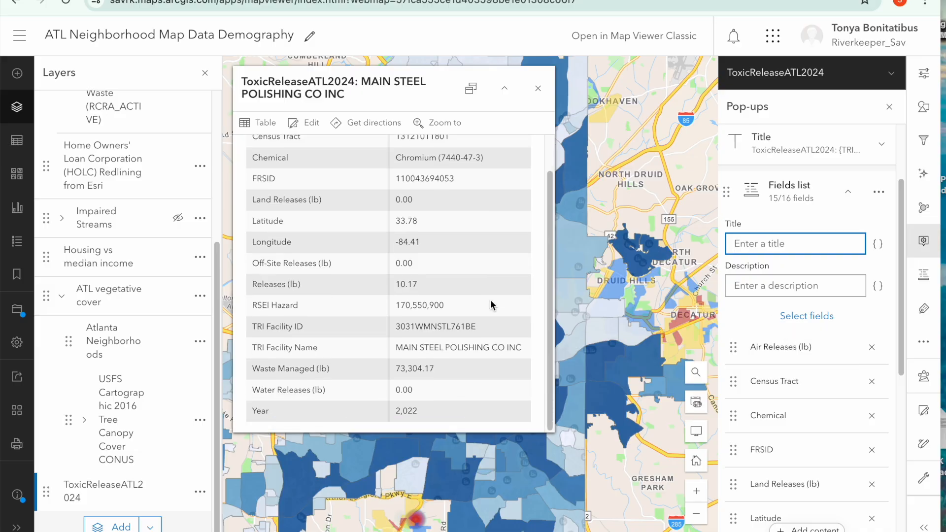
{"action": "scroll", "coordinate": [491, 305], "scroll_direction": "up", "scroll_amount": 1}
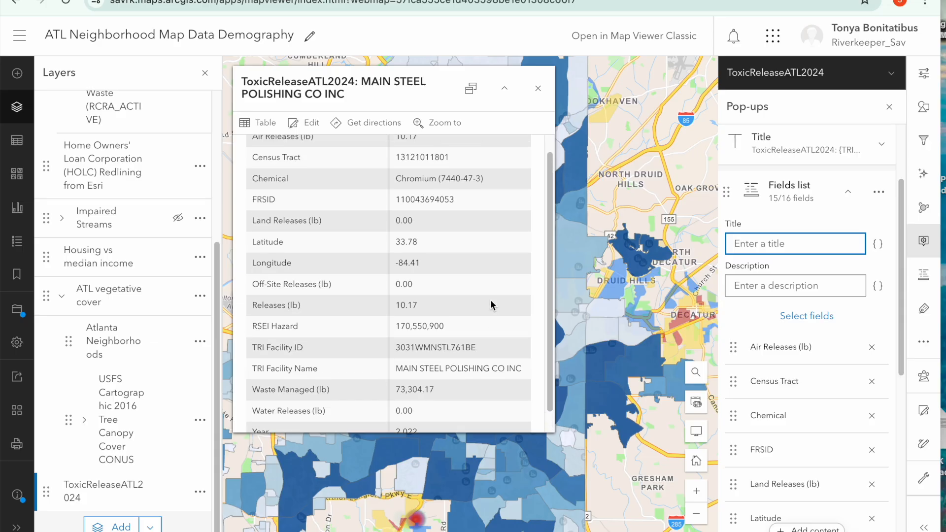
{"action": "scroll", "coordinate": [491, 301], "scroll_direction": "up", "scroll_amount": 1}
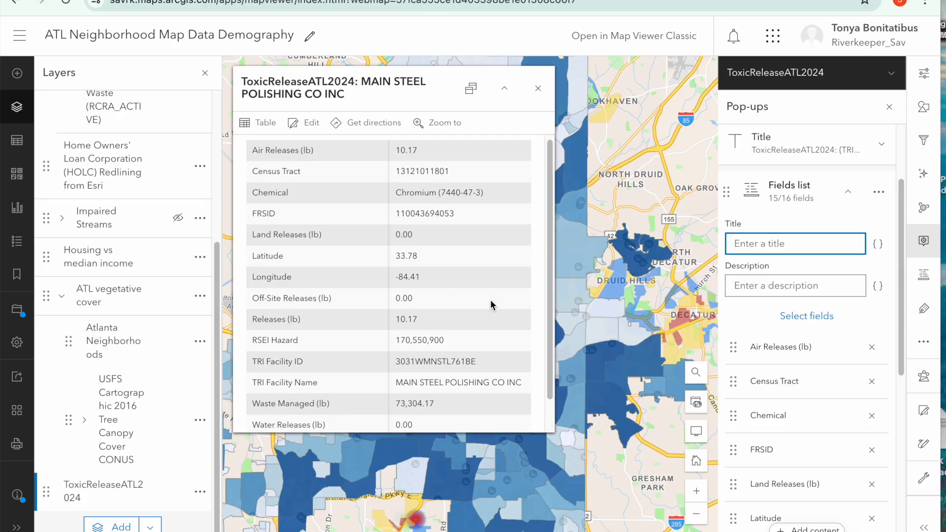
{"action": "type", "text": "{Wat"}
{"action": "key", "text": "BackSpace"}
{"action": "type", "text": "ste"}
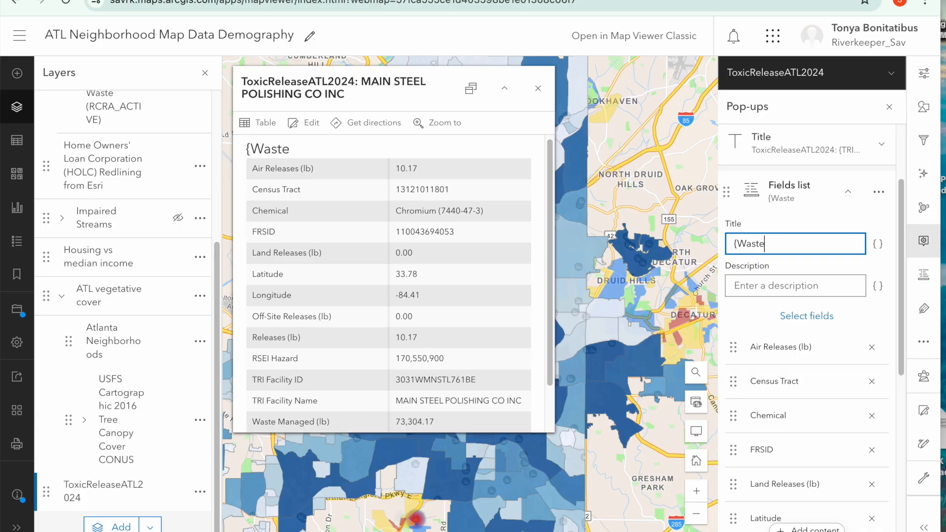
{"action": "key", "text": "BackSpace"}
{"action": "key", "text": "BackSpace"}
{"action": "key", "text": "BackSpace"}
{"action": "key", "text": "BackSpace"}
{"action": "key", "text": "BackSpace"}
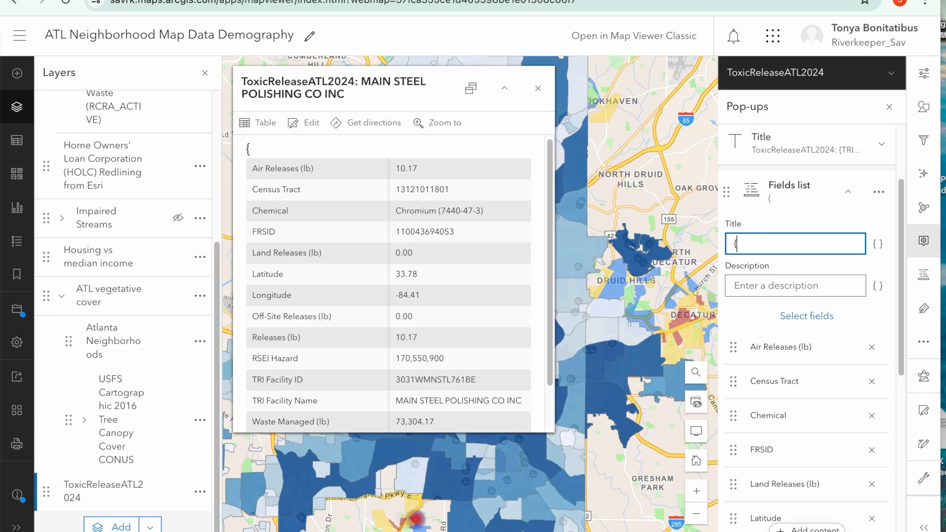
{"action": "type", "text": "Wat"}
{"action": "key", "text": "BackSpace"}
{"action": "type", "text": "ste"}
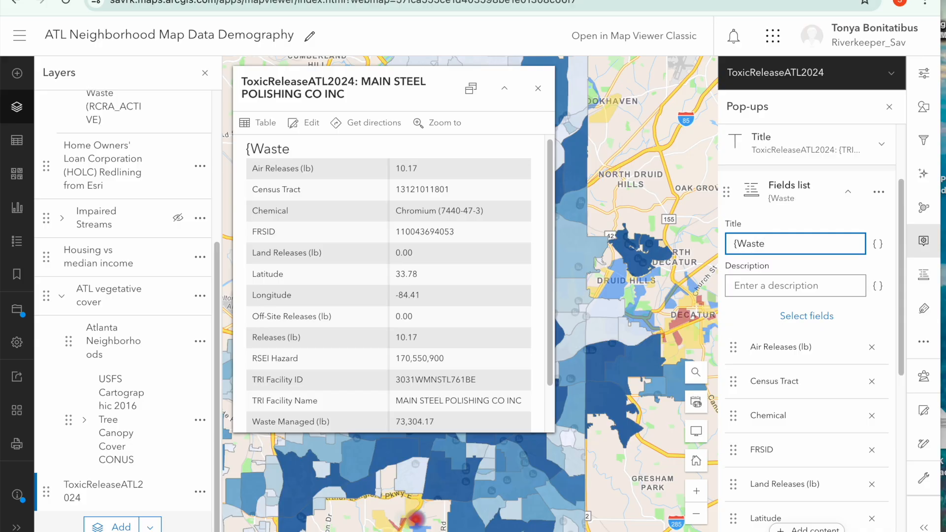
{"action": "type", "text": " Managed"}
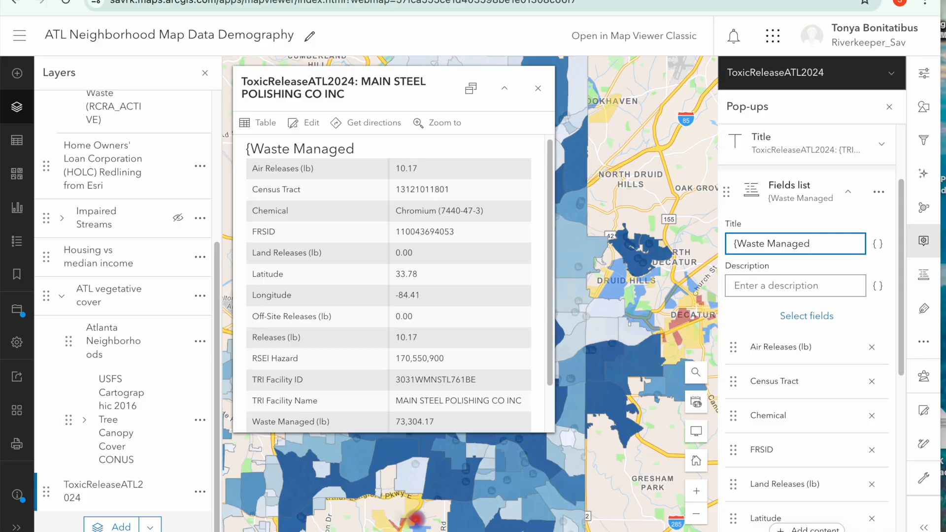
{"action": "type", "text": "}"}
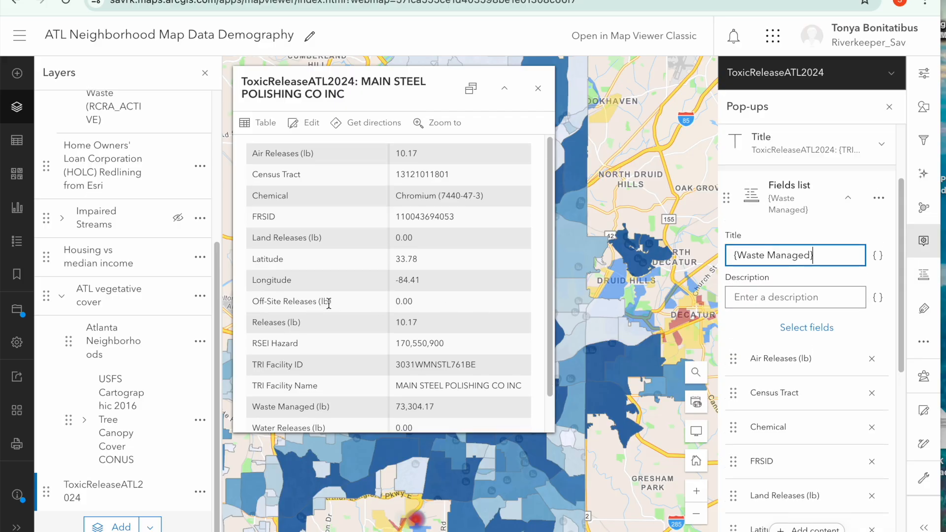
Step: Replace the fields list title with "Toxic Releases in Atlanta"
{"action": "left_click_drag", "start_coordinate": [823, 255], "coordinate": [733, 253]}
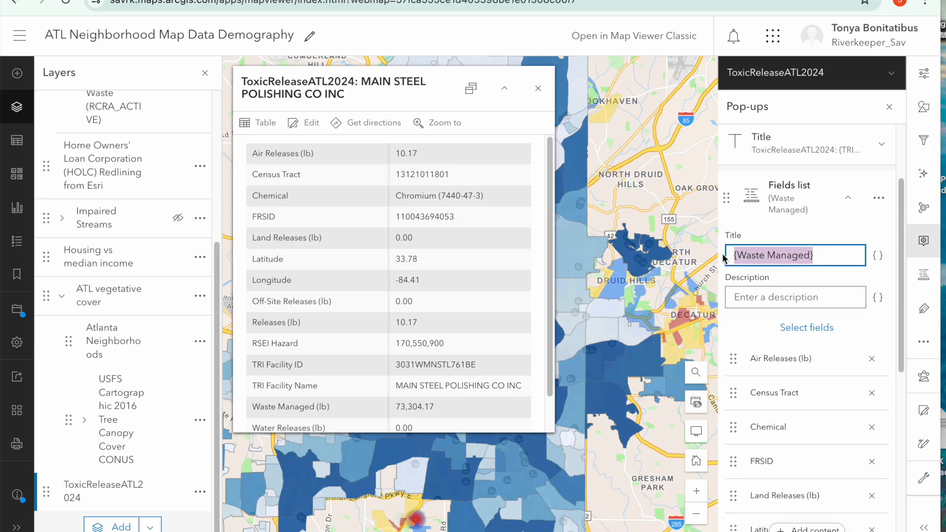
{"action": "key", "text": "BackSpace"}
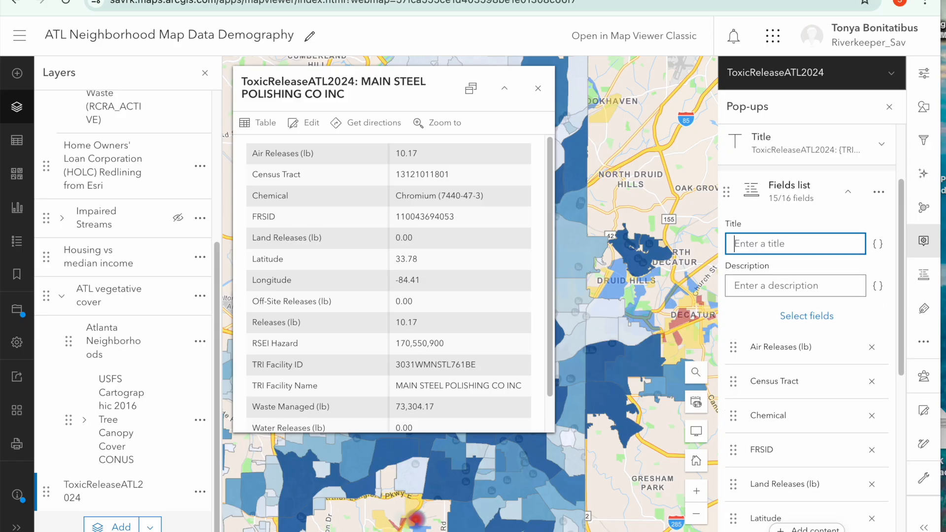
{"action": "type", "text": "Toxic Releases in "}
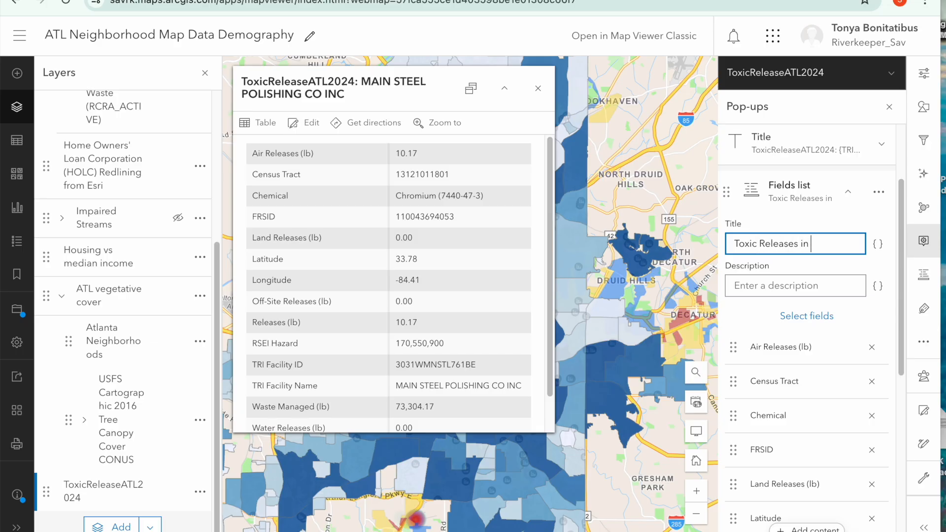
{"action": "type", "text": "Atlanta"}
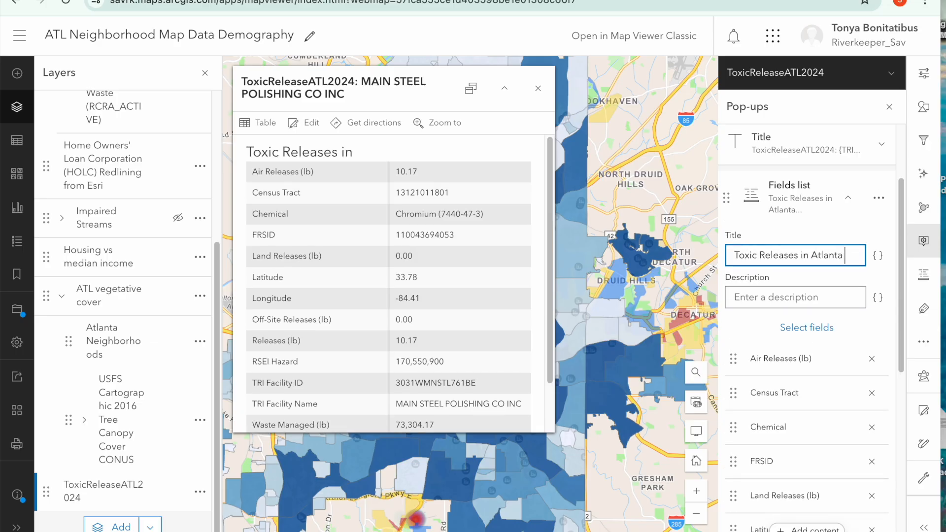
Step: Add a text element to the pop-up below the fields list and begin its text with the {TRI_Facility_Name} attribute
{"action": "left_click", "coordinate": [748, 297]}
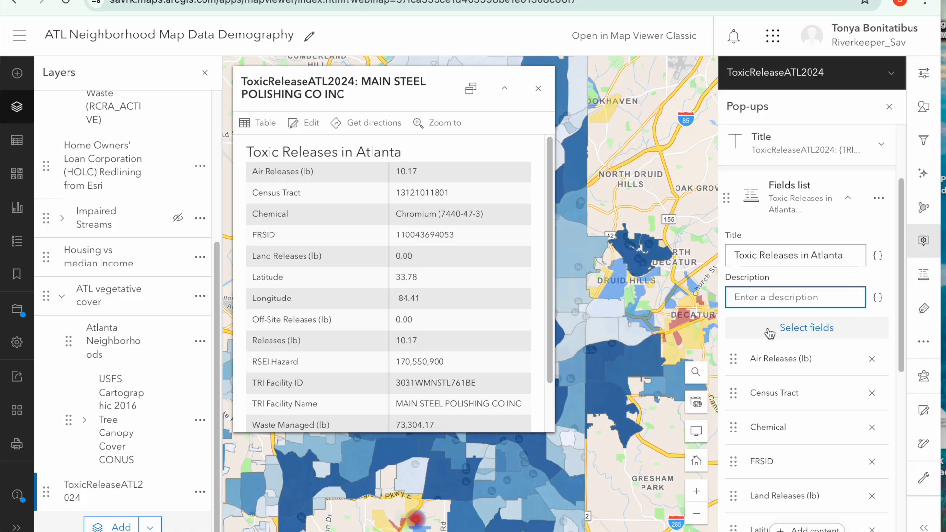
{"action": "scroll", "coordinate": [769, 334], "scroll_direction": "down", "scroll_amount": 3}
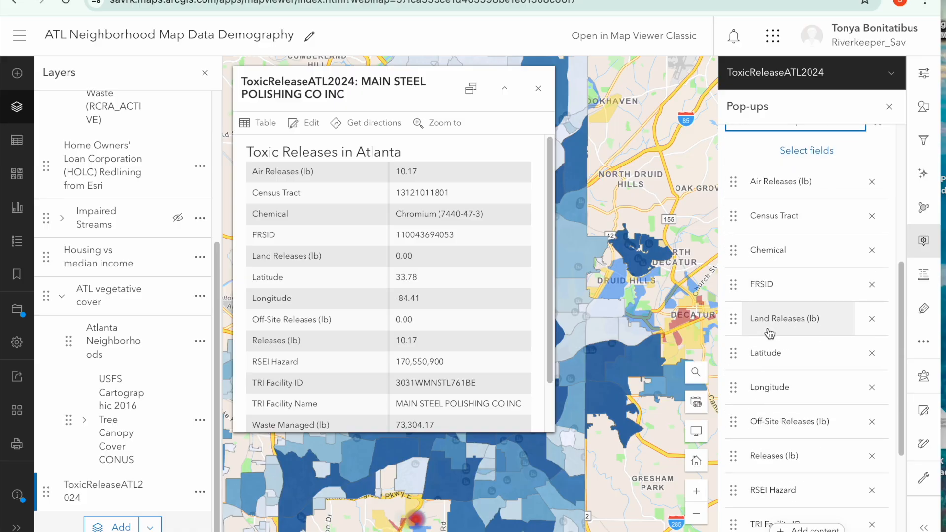
{"action": "scroll", "coordinate": [769, 334], "scroll_direction": "up", "scroll_amount": 4}
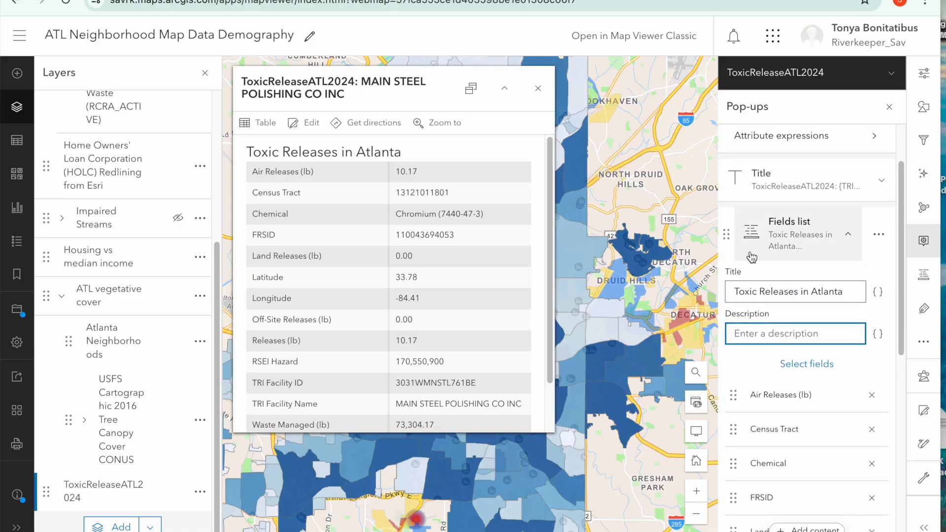
{"action": "scroll", "coordinate": [751, 257], "scroll_direction": "down", "scroll_amount": 7}
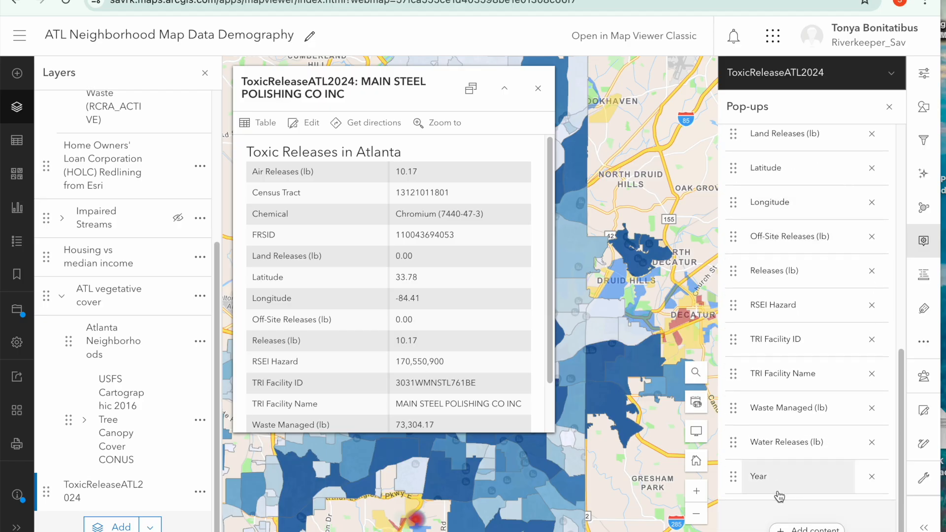
{"action": "left_click", "coordinate": [788, 528]}
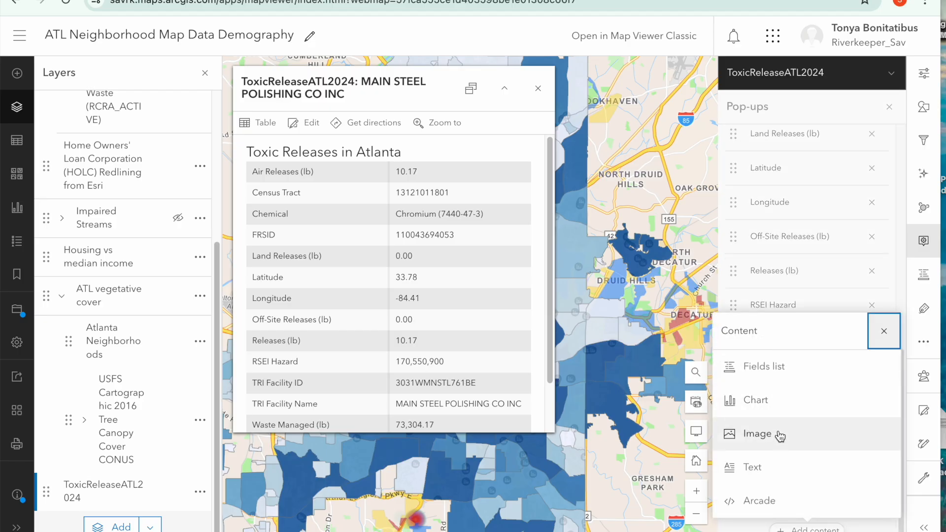
{"action": "left_click", "coordinate": [771, 469]}
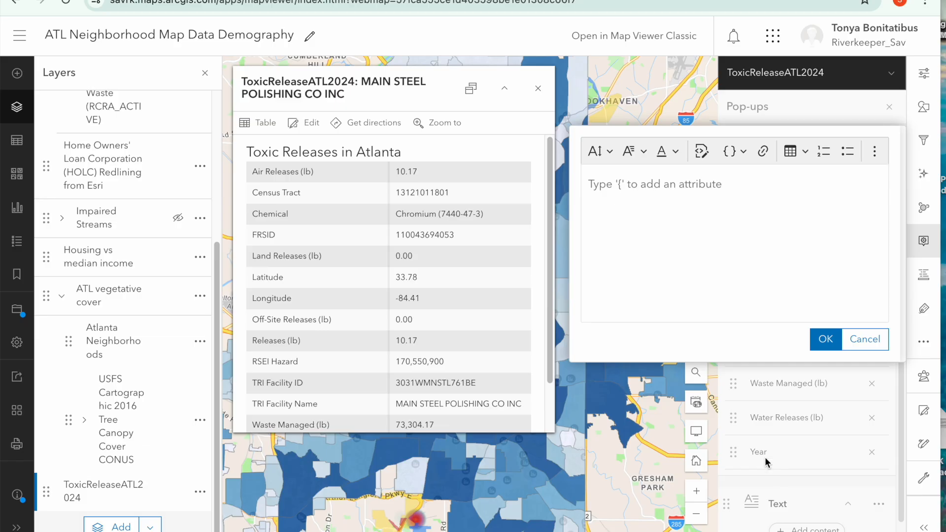
{"action": "left_click", "coordinate": [634, 187]}
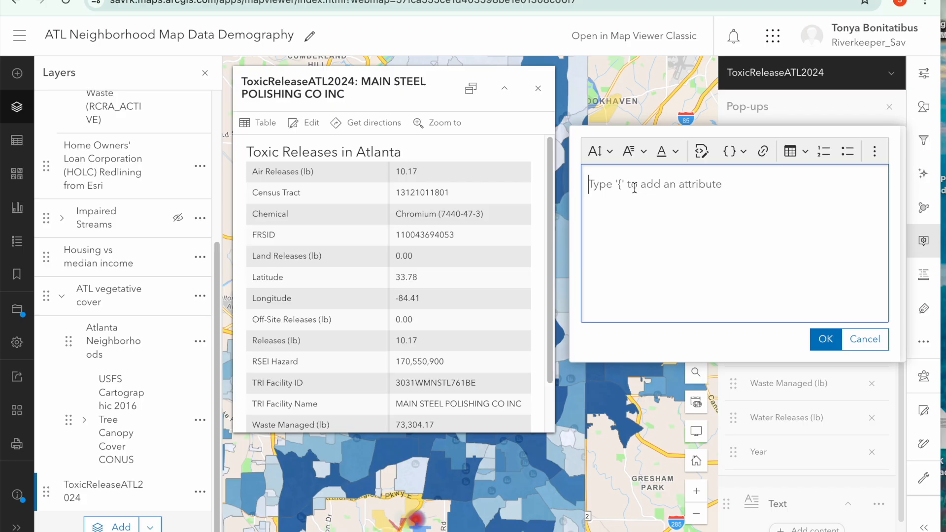
{"action": "type", "text": "{TRI"}
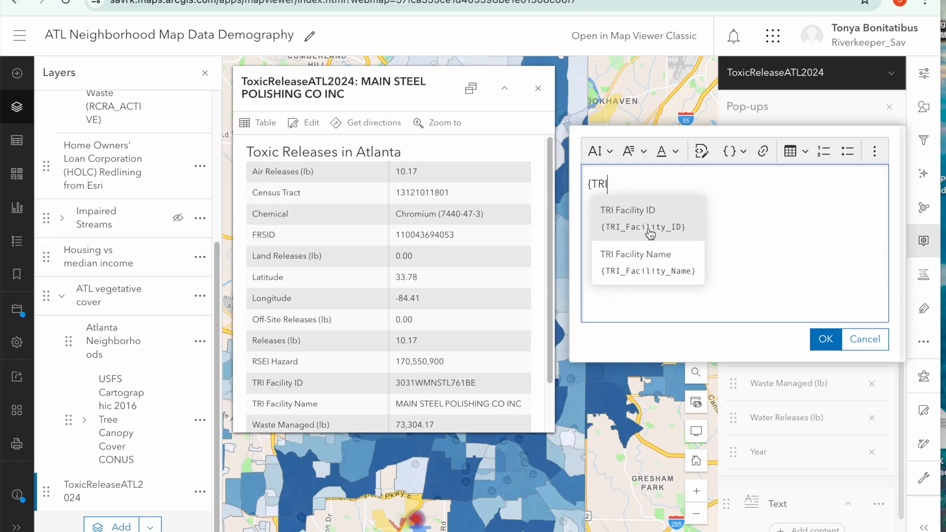
{"action": "left_click", "coordinate": [640, 262]}
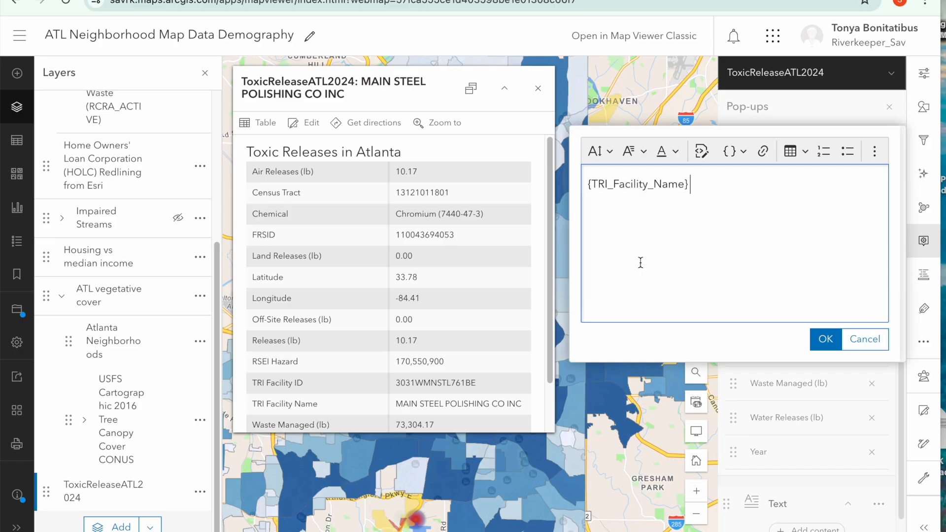
{"action": "type", "text": "released"}
{"action": "key", "text": "BackSpace"}
{"action": "type", "text": "s"}
{"action": "key", "text": "BackSpace"}
{"action": "key", "text": "BackSpace"}
{"action": "key", "text": "BackSpace"}
{"action": "key", "text": "BackSpace"}
{"action": "key", "text": "BackSpace"}
{"action": "key", "text": "BackSpace"}
{"action": "key", "text": "BackSpace"}
{"action": "key", "text": "BackSpace"}
Step: Continue the sentence after the facility name with "manages {Waste_Managed__lb_} per year of {Chemical}"
{"action": "type", "text": "manages {Was"}
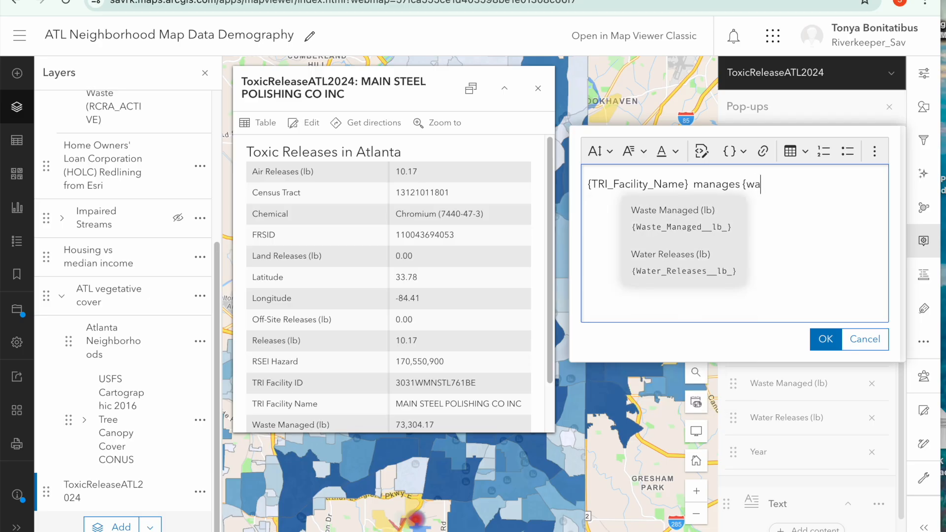
{"action": "type", "text": "te"}
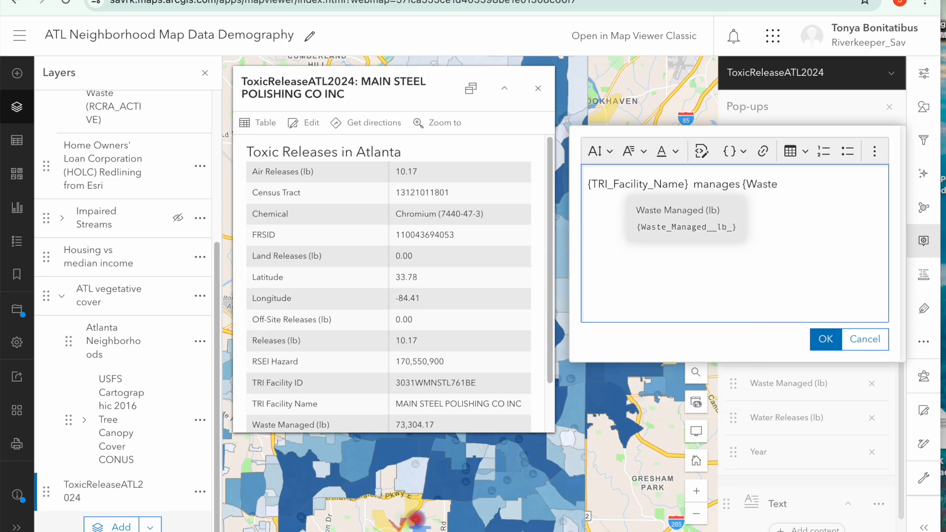
{"action": "left_click", "coordinate": [669, 218]}
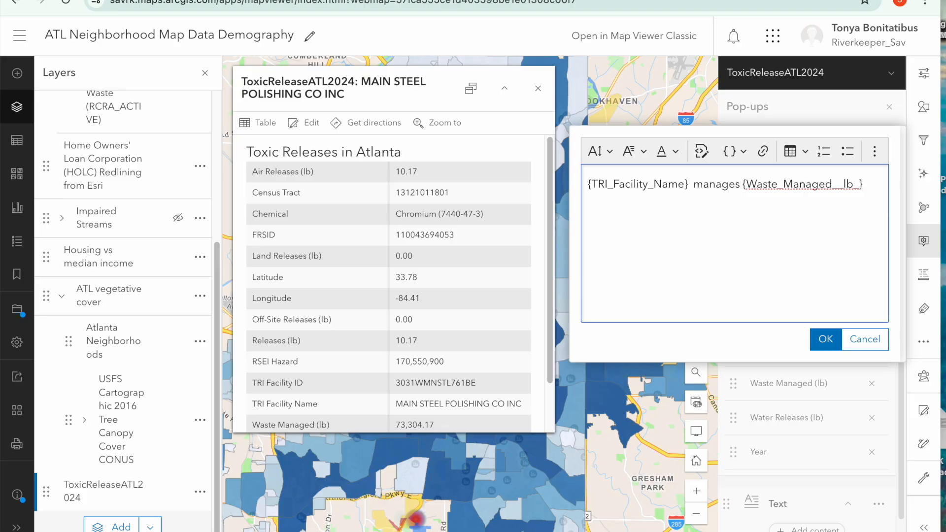
{"action": "type", "text": "per year of"}
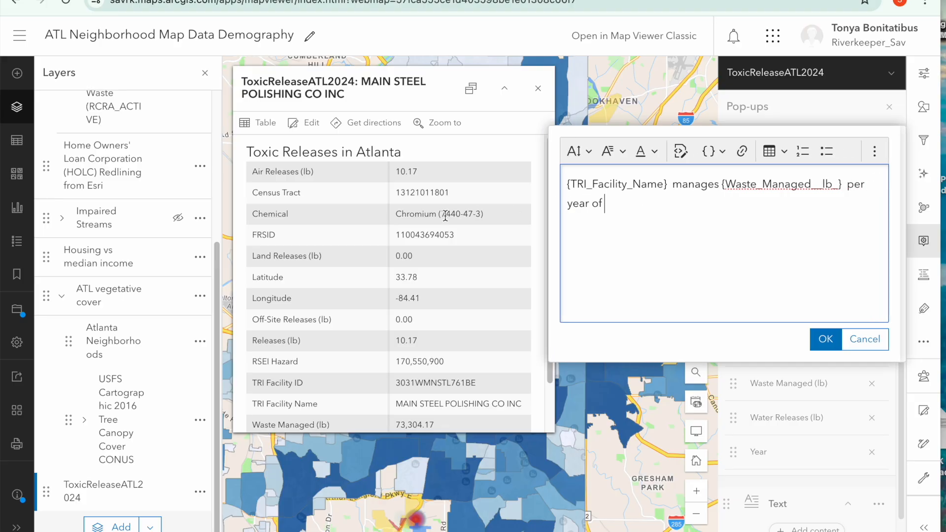
{"action": "type", "text": " {Chem"}
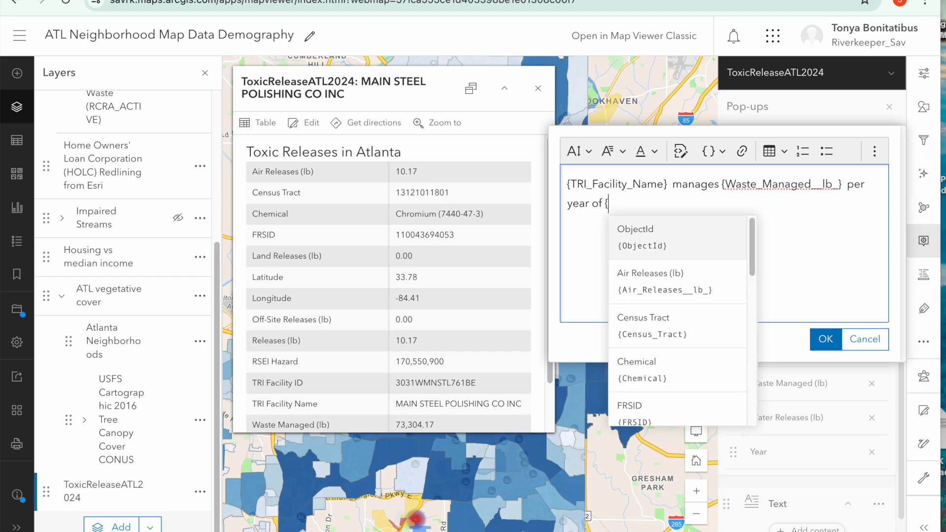
{"action": "key", "text": "Return"}
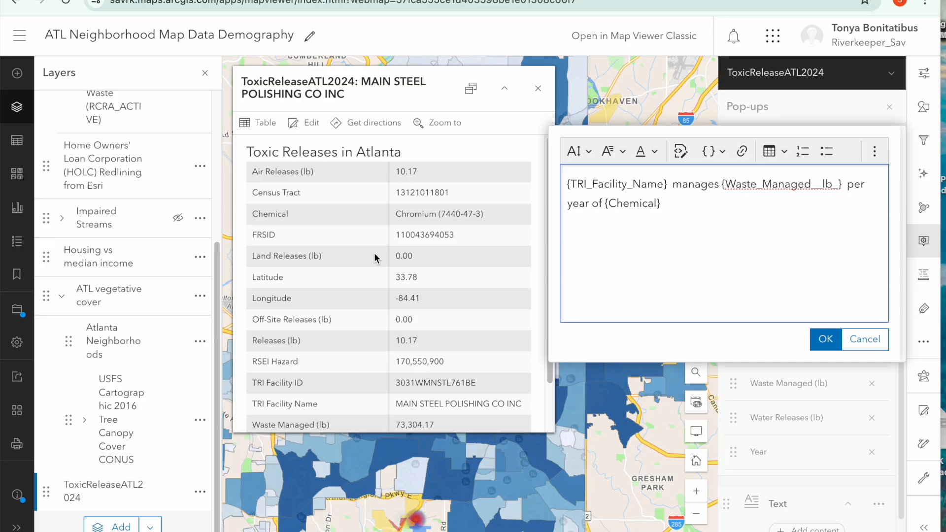
Step: Add a new line below the sentence reading "Air Releases: {Air_Releases__lb_}" and start another line
{"action": "scroll", "coordinate": [375, 257], "scroll_direction": "down", "scroll_amount": 1}
{"action": "key", "text": "Return"}
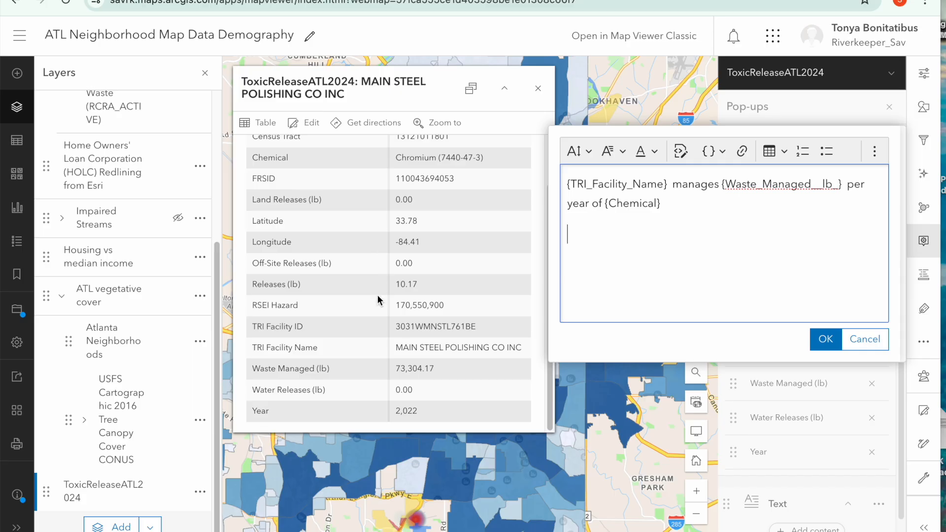
{"action": "scroll", "coordinate": [354, 284], "scroll_direction": "up", "scroll_amount": 2}
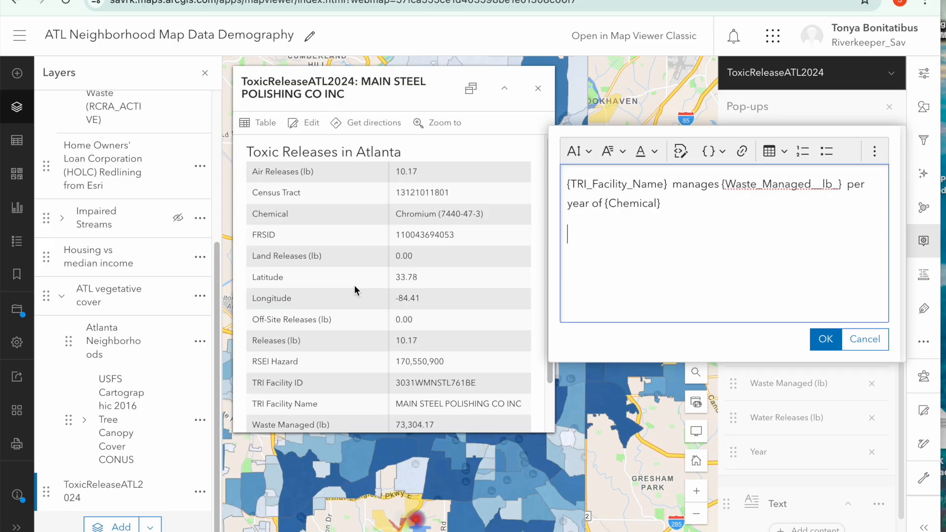
{"action": "type", "text": "Air Releases: {"}
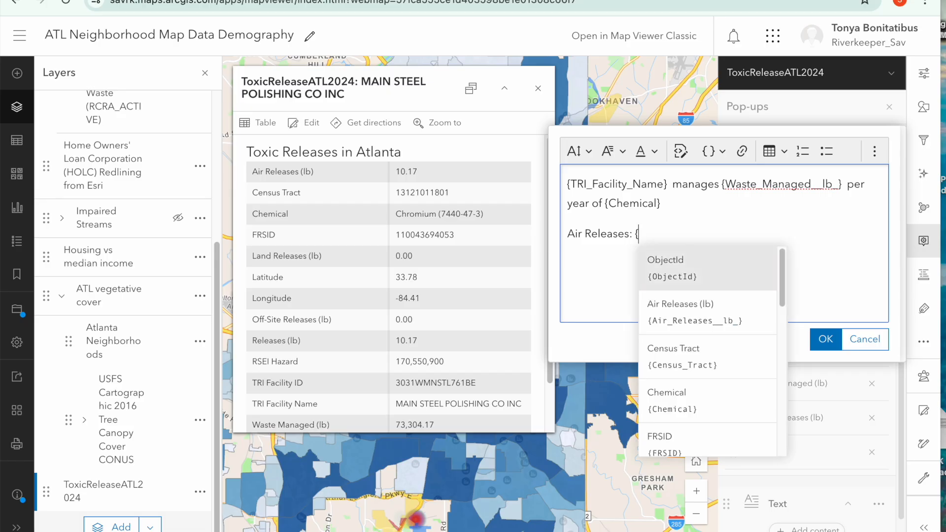
{"action": "type", "text": "A"}
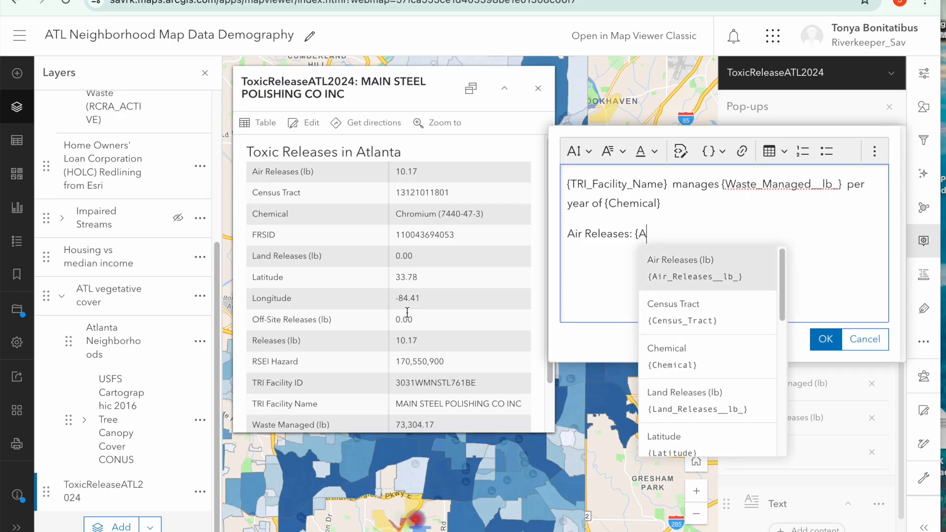
{"action": "left_click", "coordinate": [655, 288]}
{"action": "key", "text": "Return"}
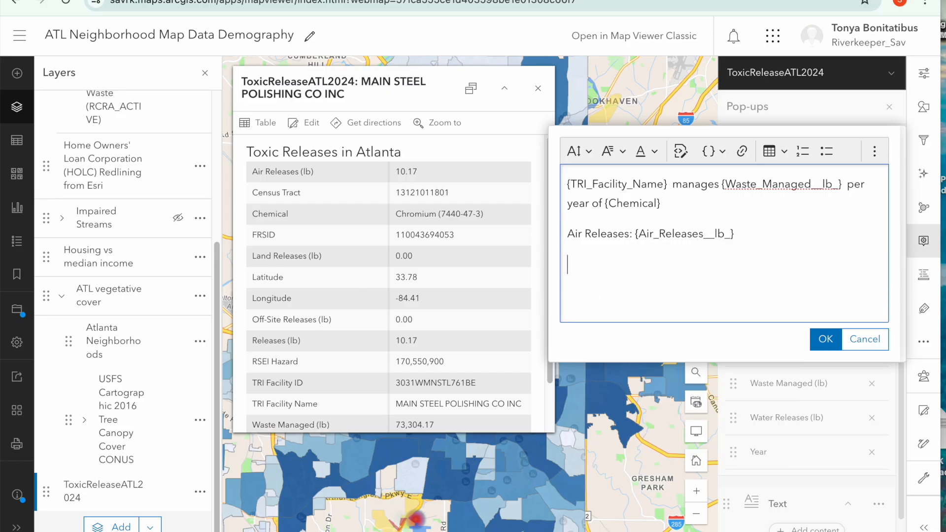
Step: Write the line "Water Releases: {Water_Releases__lb_}" below the air releases line in the pop-up text
{"action": "type", "text": "Water REl"}
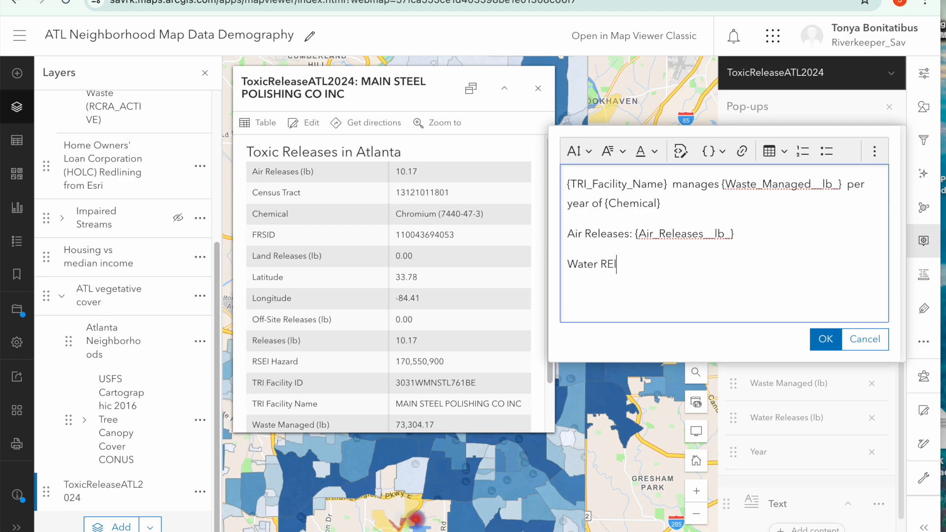
{"action": "key", "text": "BackSpace"}
{"action": "type", "text": "le"}
{"action": "key", "text": "BackSpace"}
{"action": "key", "text": "BackSpace"}
{"action": "type", "text": "eleases: {"}
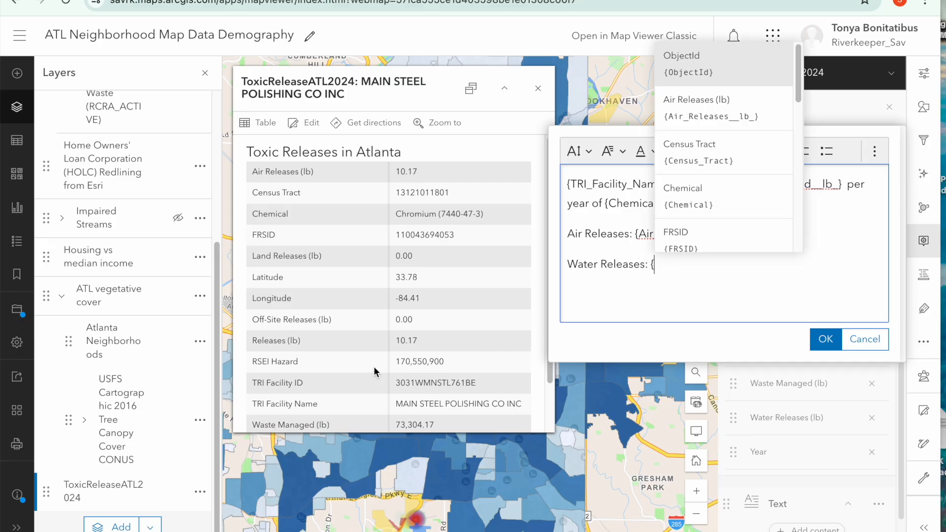
{"action": "scroll", "coordinate": [374, 370], "scroll_direction": "down", "scroll_amount": 2}
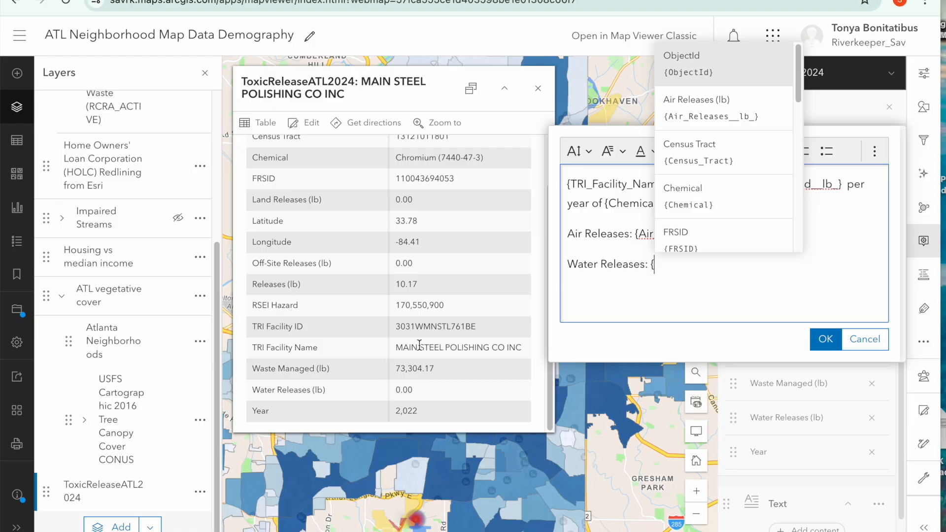
{"action": "type", "text": "Water"}
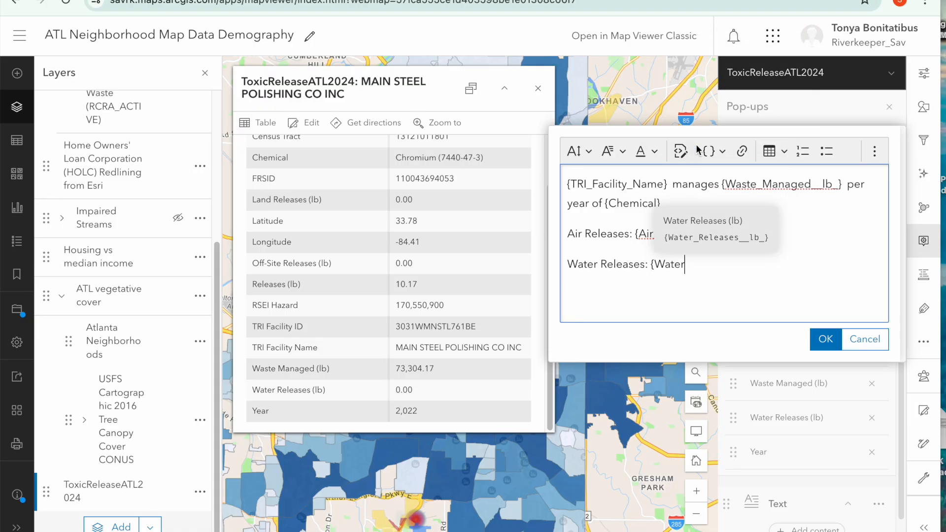
{"action": "left_click", "coordinate": [712, 229]}
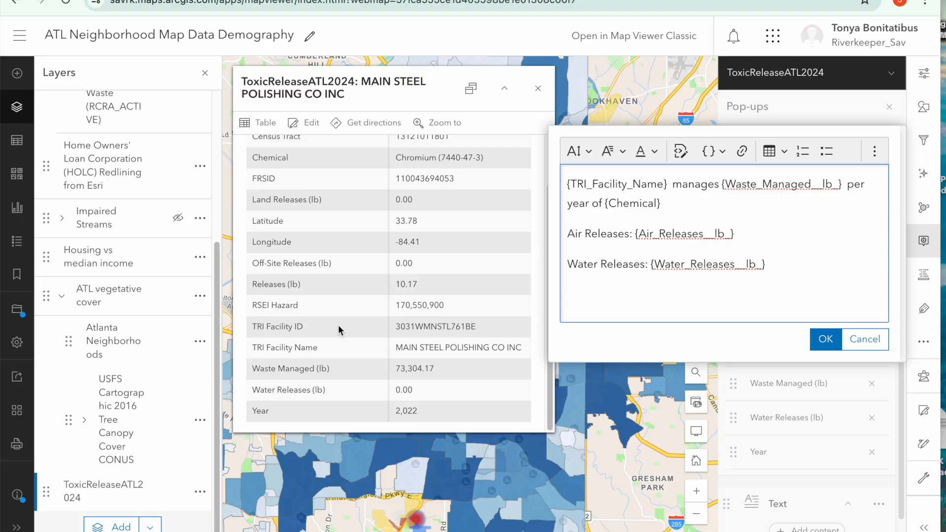
Step: Review the fields in the pop-up, accept the text element, and check how its text displays below the fields list
{"action": "scroll", "coordinate": [338, 324], "scroll_direction": "up", "scroll_amount": 2}
{"action": "scroll", "coordinate": [338, 324], "scroll_direction": "down", "scroll_amount": 2}
{"action": "scroll", "coordinate": [338, 324], "scroll_direction": "up", "scroll_amount": 2}
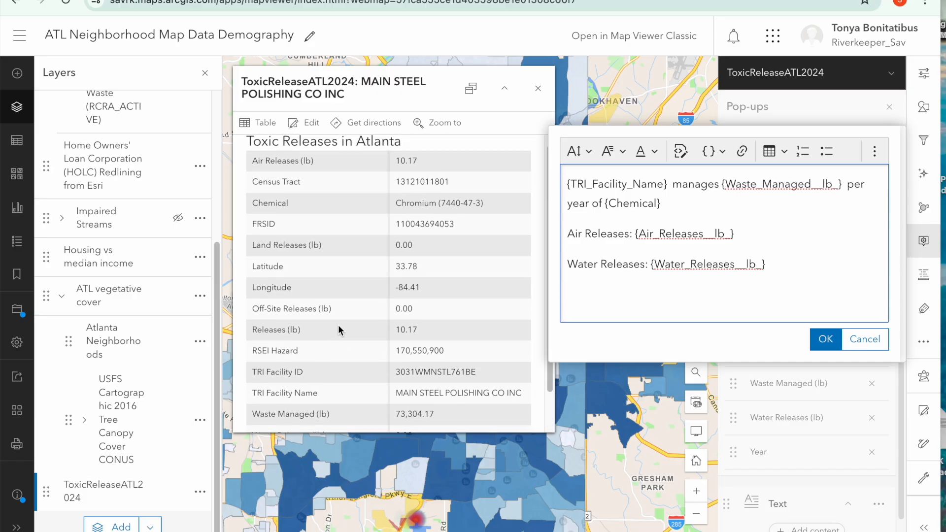
{"action": "scroll", "coordinate": [338, 324], "scroll_direction": "up", "scroll_amount": 1}
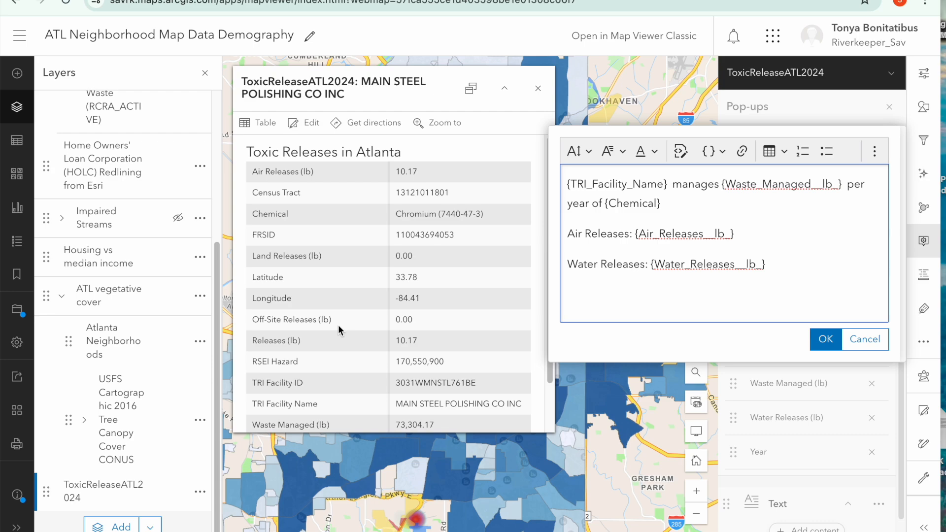
{"action": "left_click", "coordinate": [821, 349]}
{"action": "scroll", "coordinate": [417, 303], "scroll_direction": "down", "scroll_amount": 3}
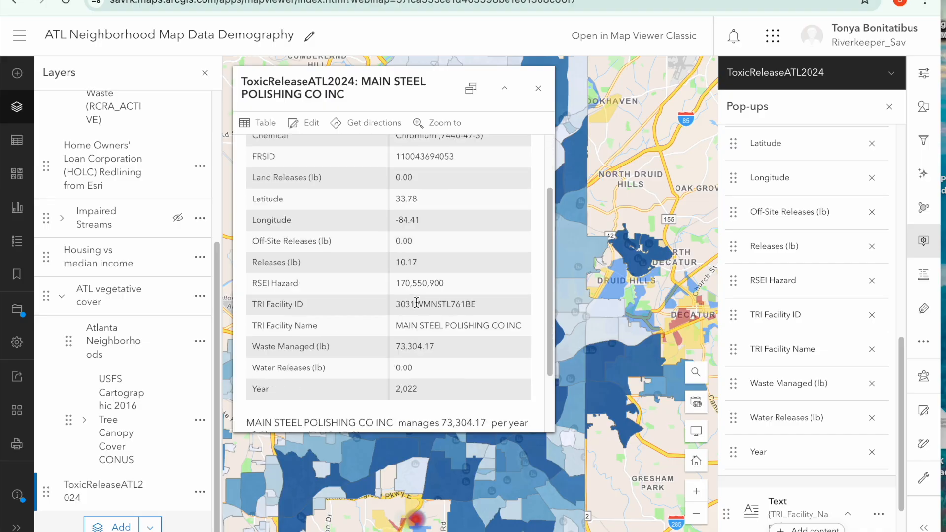
{"action": "scroll", "coordinate": [416, 303], "scroll_direction": "down", "scroll_amount": 2}
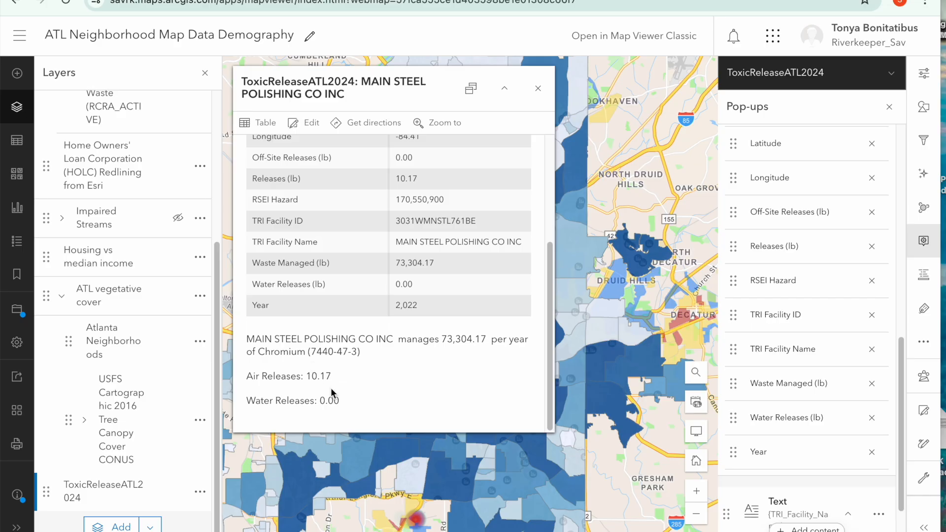
Step: Reopen the pop-up's text element for editing and insert "lbs" after {Waste_Managed__lb_} in the facility sentence
{"action": "left_click", "coordinate": [813, 495]}
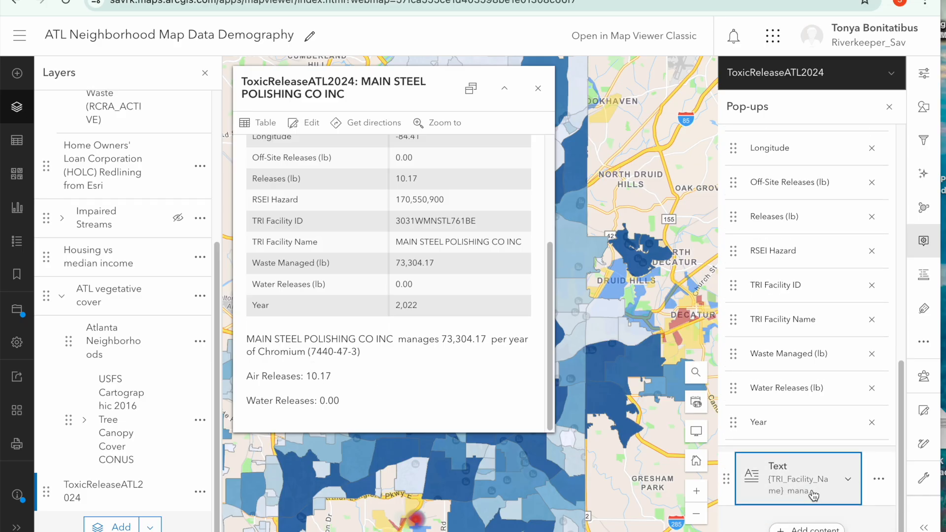
{"action": "left_click", "coordinate": [813, 494]}
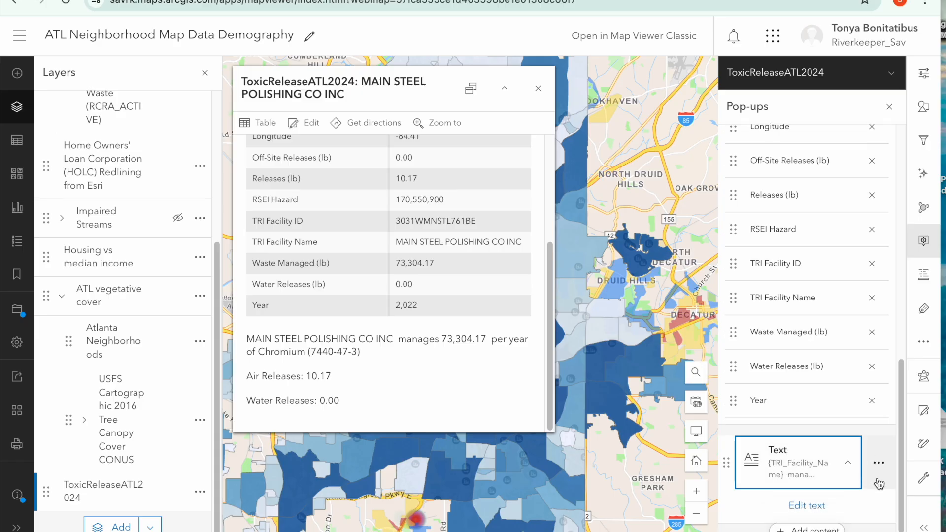
{"action": "left_click", "coordinate": [827, 483]}
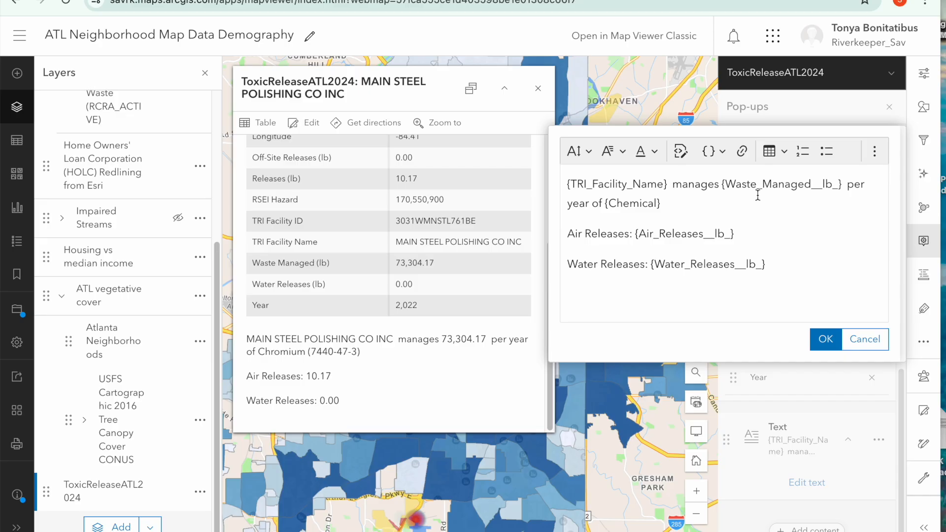
{"action": "left_click", "coordinate": [843, 185]}
{"action": "type", "text": "lbs"}
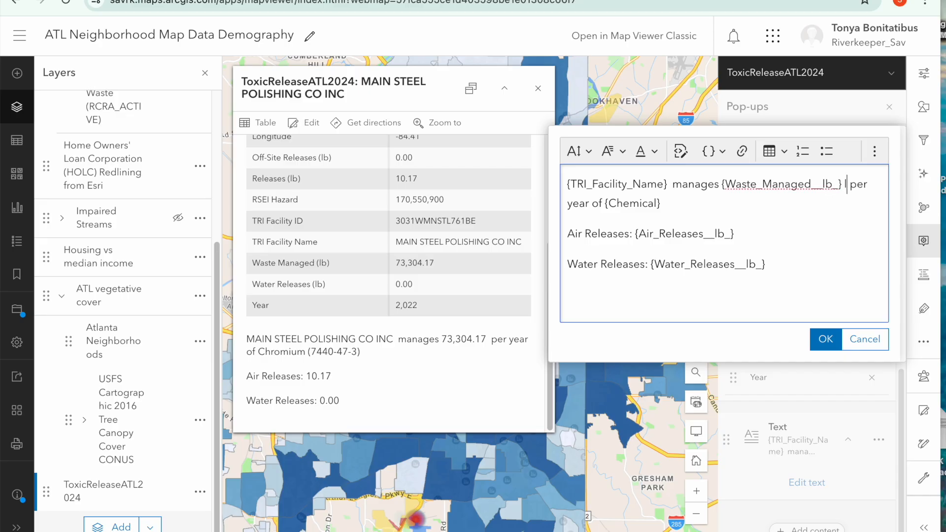
{"action": "left_click", "coordinate": [797, 211]}
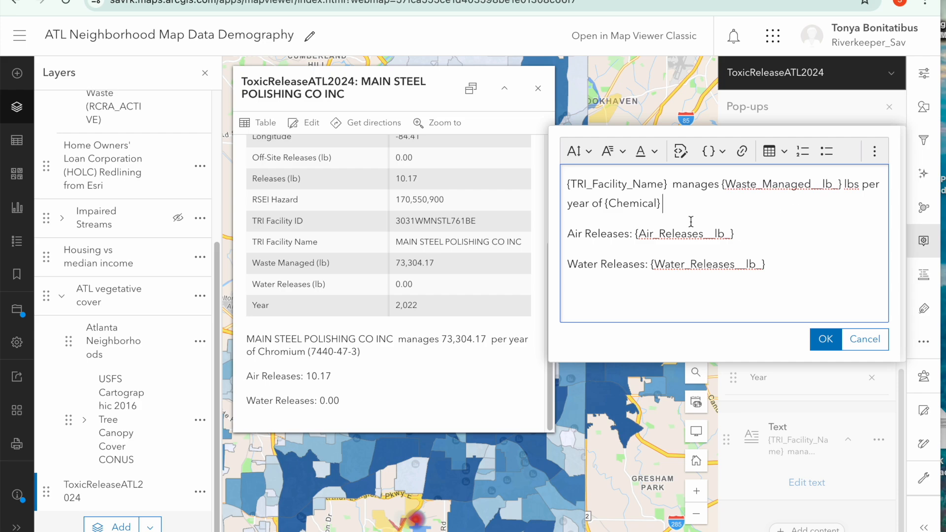
Step: Put "Total" in front of both the Air Releases and Water Releases labels and start a new line below them
{"action": "left_click", "coordinate": [569, 235]}
{"action": "type", "text": "Total"}
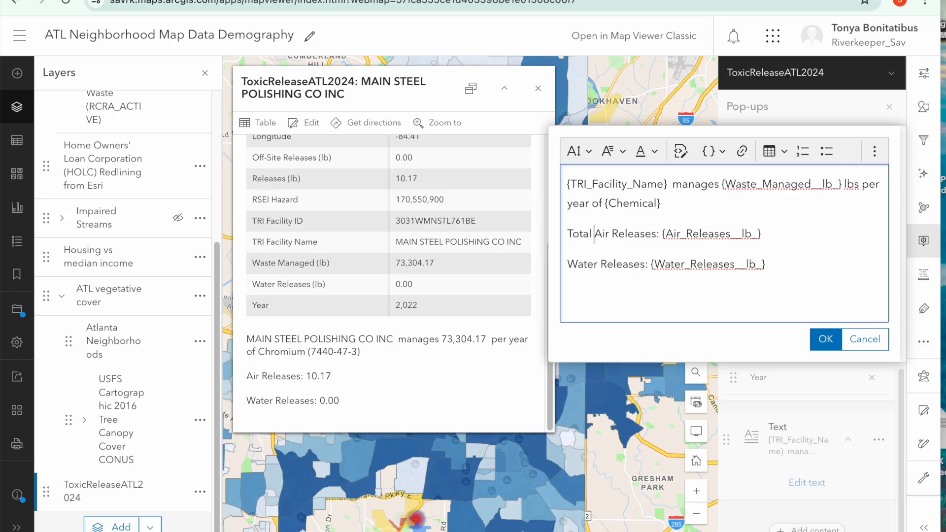
{"action": "left_click", "coordinate": [569, 261]}
{"action": "type", "text": "Total"}
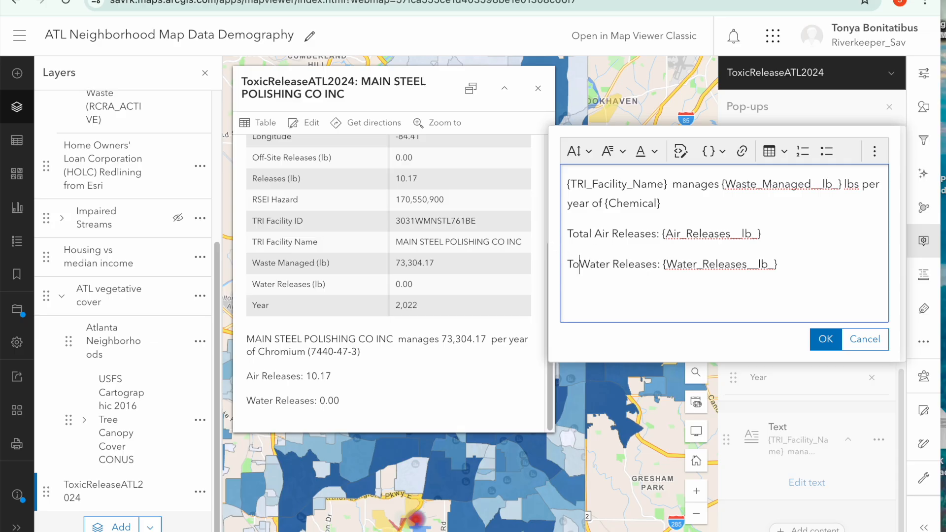
{"action": "left_click", "coordinate": [816, 268]}
{"action": "key", "text": "Return"}
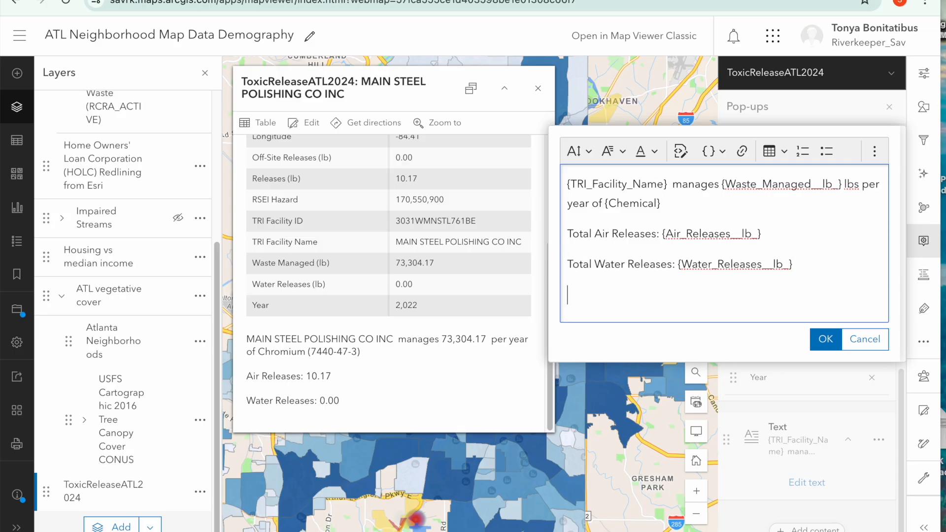
{"action": "type", "text": "Total Water"}
{"action": "key", "text": "BackSpace"}
{"action": "key", "text": "BackSpace"}
{"action": "type", "text": "ste"}
{"action": "key", "text": "BackSpace"}
{"action": "key", "text": "BackSpace"}
{"action": "key", "text": "BackSpace"}
{"action": "key", "text": "BackSpace"}
{"action": "key", "text": "BackSpace"}
{"action": "key", "text": "BackSpace"}
{"action": "key", "text": "BackSpace"}
{"action": "key", "text": "BackSpace"}
{"action": "key", "text": "BackSpace"}
{"action": "key", "text": "BackSpace"}
{"action": "key", "text": "BackSpace"}
{"action": "key", "text": "BackSpace"}
Step: Format the {Chemical} field in the pop-up text as bold with the red colour c2002a
{"action": "left_click_drag", "start_coordinate": [602, 205], "coordinate": [674, 202]}
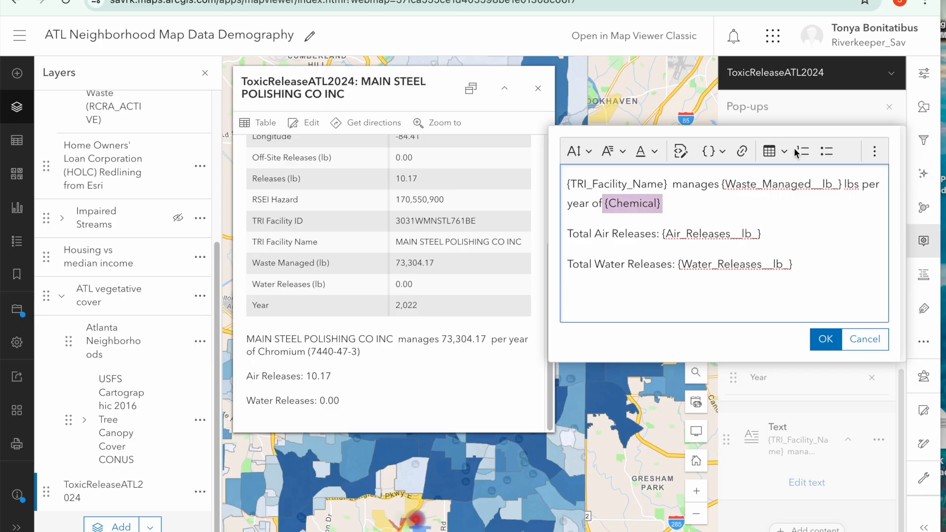
{"action": "left_click", "coordinate": [874, 151]}
{"action": "left_click", "coordinate": [755, 175]}
{"action": "left_click", "coordinate": [642, 151]}
{"action": "left_click", "coordinate": [814, 328]}
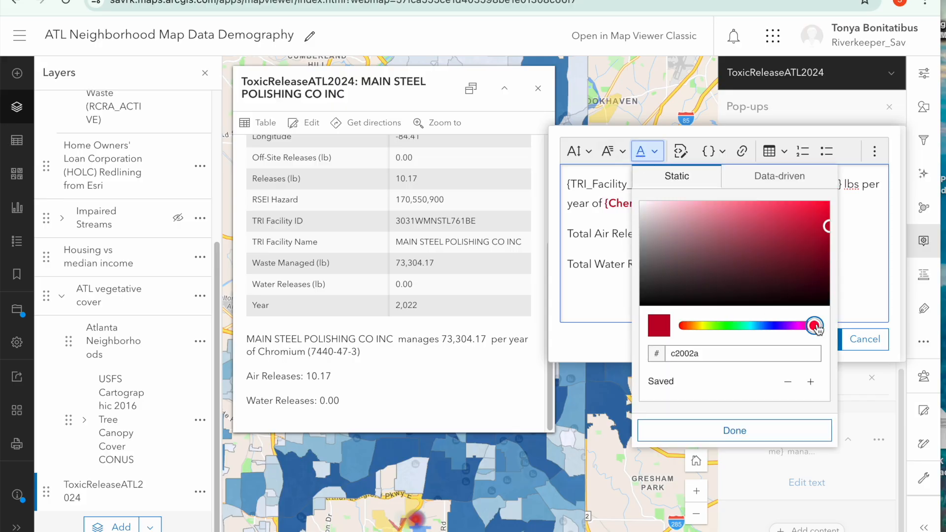
{"action": "left_click", "coordinate": [755, 431]}
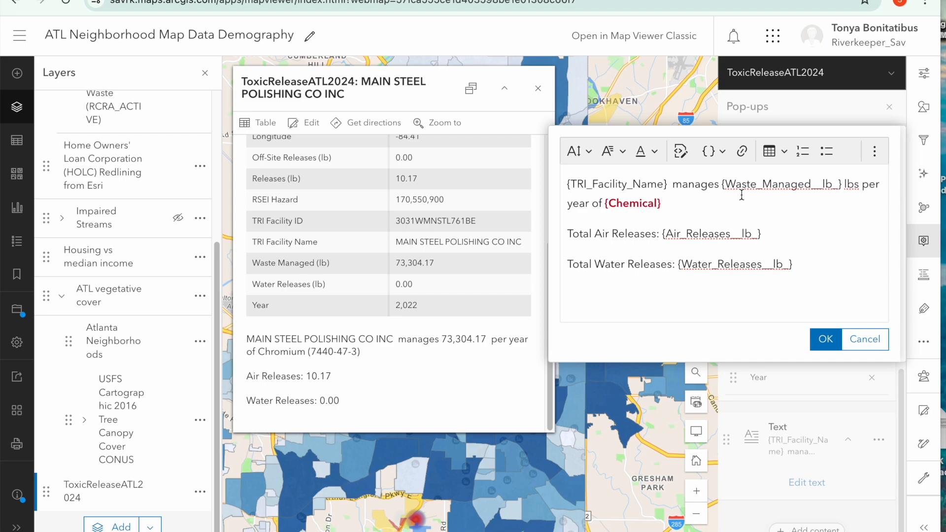
Step: Make the {Waste_Managed__lb_} field in the pop-up text bold and colour it red c20015
{"action": "left_click_drag", "start_coordinate": [722, 184], "coordinate": [841, 178]}
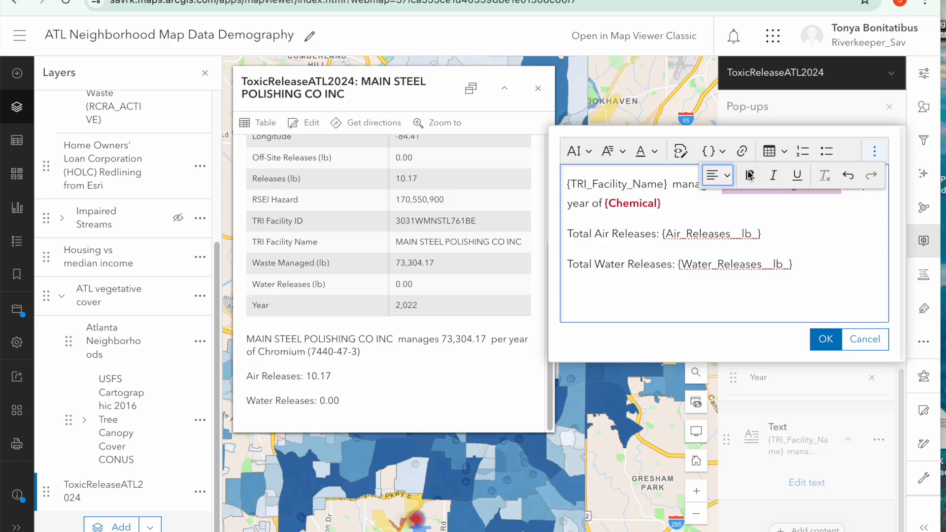
{"action": "left_click", "coordinate": [748, 172]}
{"action": "left_click", "coordinate": [649, 152]}
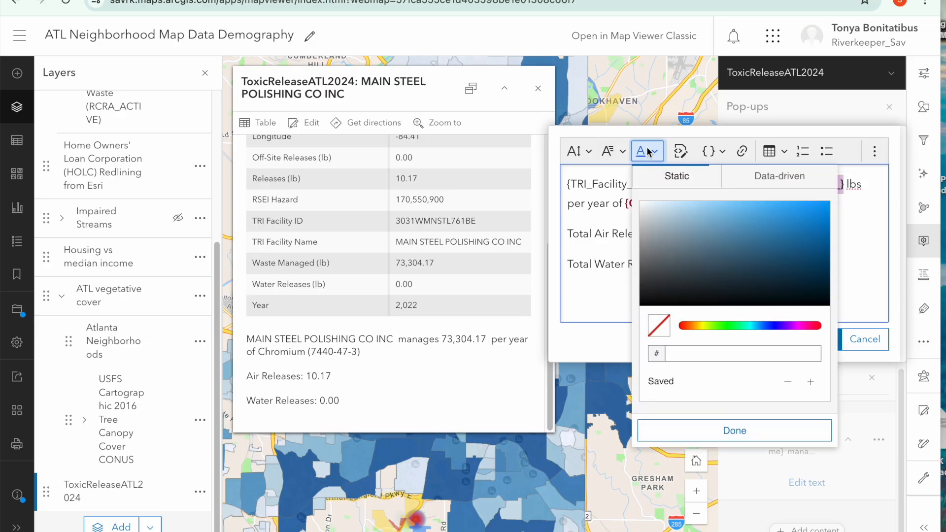
{"action": "left_click", "coordinate": [815, 325]}
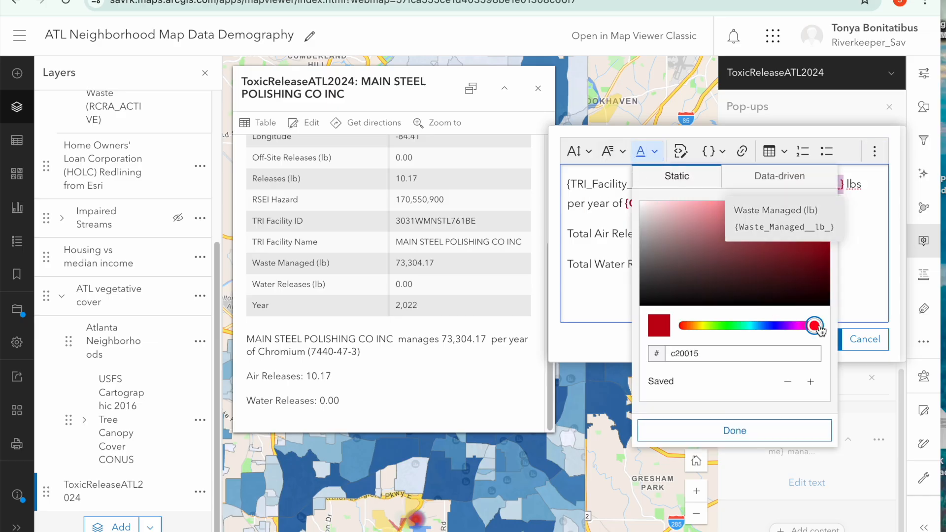
{"action": "left_click", "coordinate": [862, 289]}
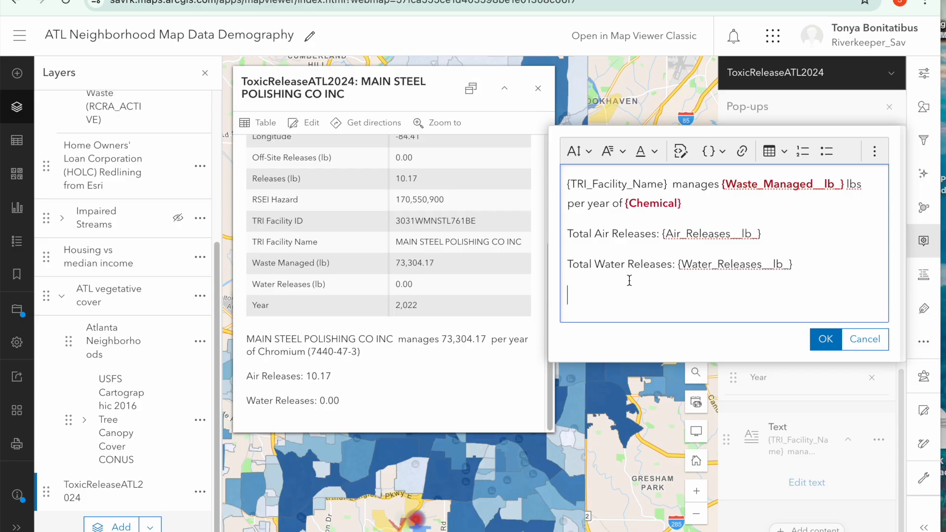
Step: Bold the Total Air Releases and Total Water Releases lines and apply the text changes to the pop-up
{"action": "left_click", "coordinate": [571, 233]}
{"action": "left_click_drag", "start_coordinate": [571, 234], "coordinate": [787, 264]}
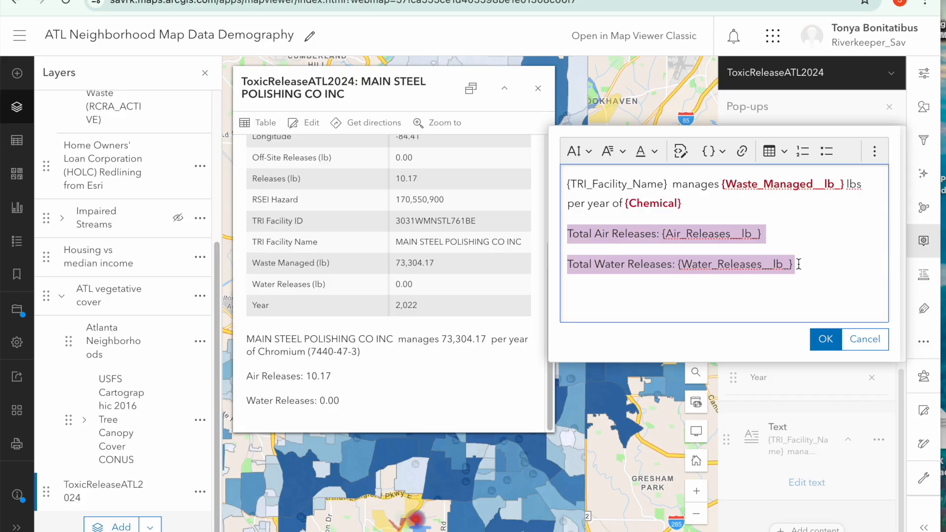
{"action": "left_click", "coordinate": [890, 154]}
{"action": "left_click", "coordinate": [874, 151]}
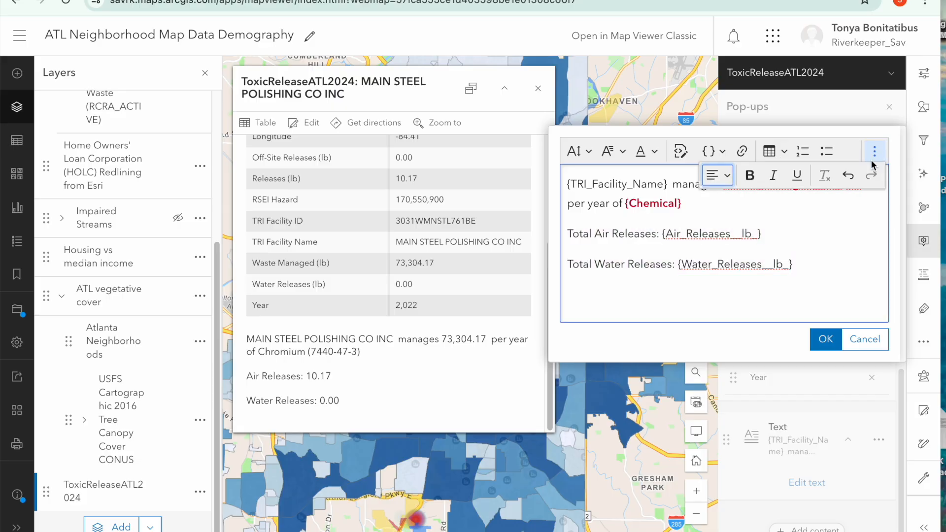
{"action": "left_click", "coordinate": [807, 266]}
{"action": "left_click_drag", "start_coordinate": [807, 266], "coordinate": [567, 233]}
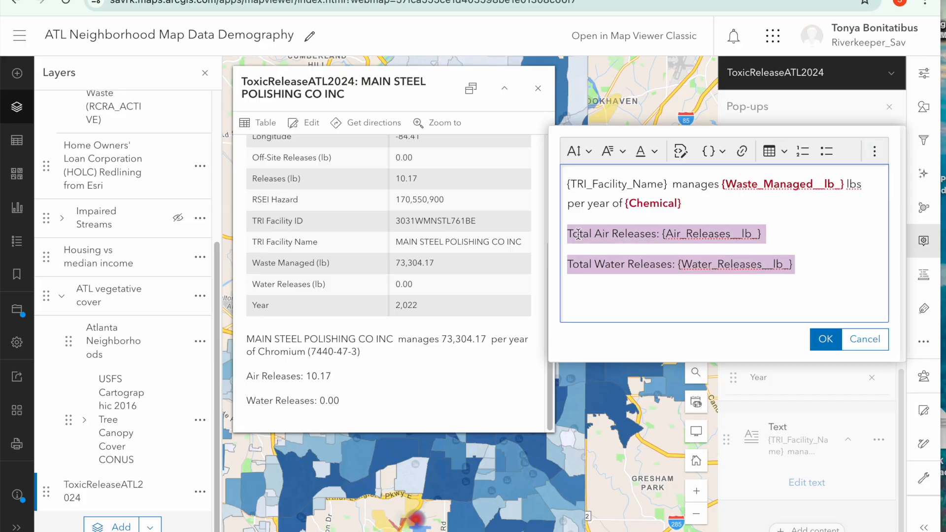
{"action": "left_click", "coordinate": [873, 151]}
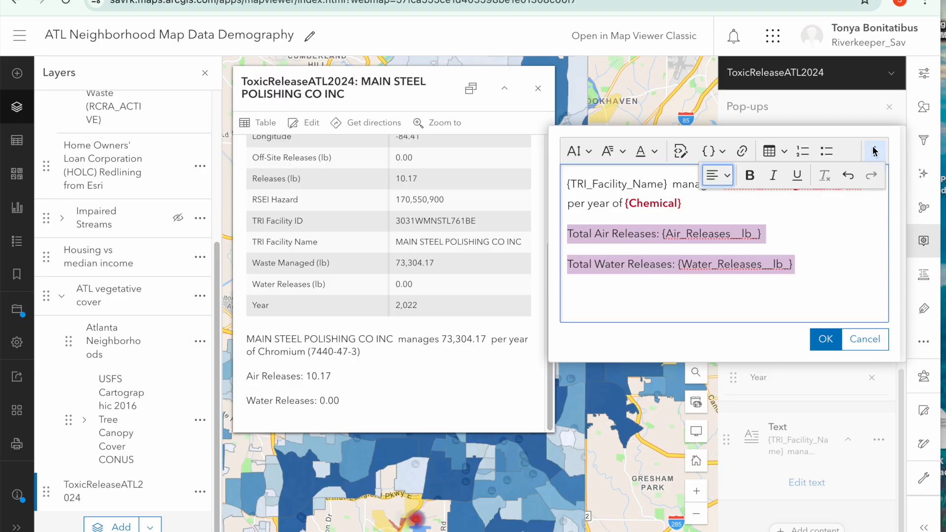
{"action": "left_click", "coordinate": [758, 181]}
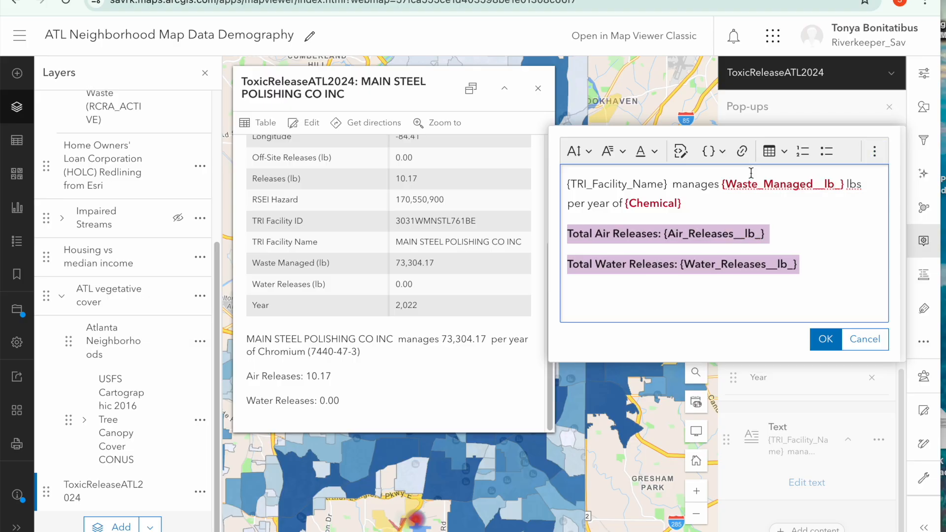
{"action": "left_click", "coordinate": [745, 282]}
{"action": "left_click", "coordinate": [812, 338]}
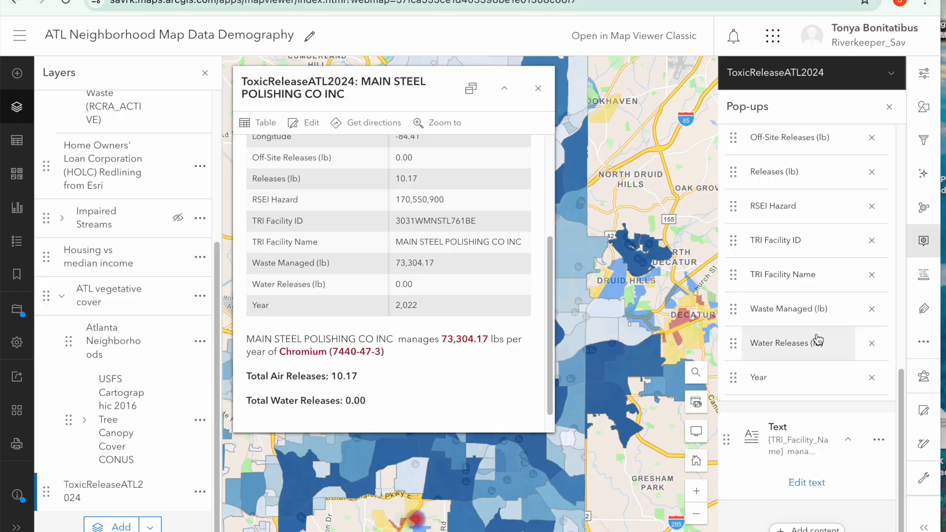
Step: Reopen the pop-up's text element, increase the font size of all its text and apply the change
{"action": "left_click", "coordinate": [788, 451]}
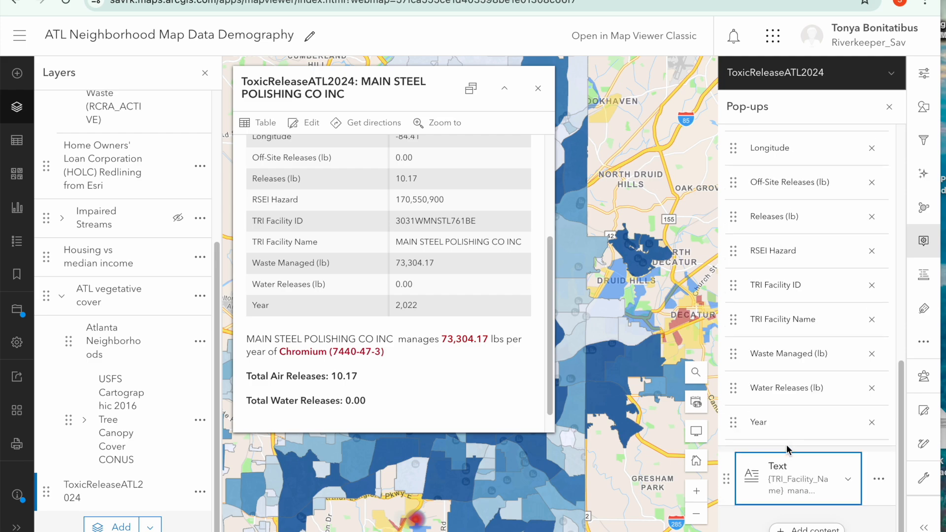
{"action": "left_click", "coordinate": [863, 473]}
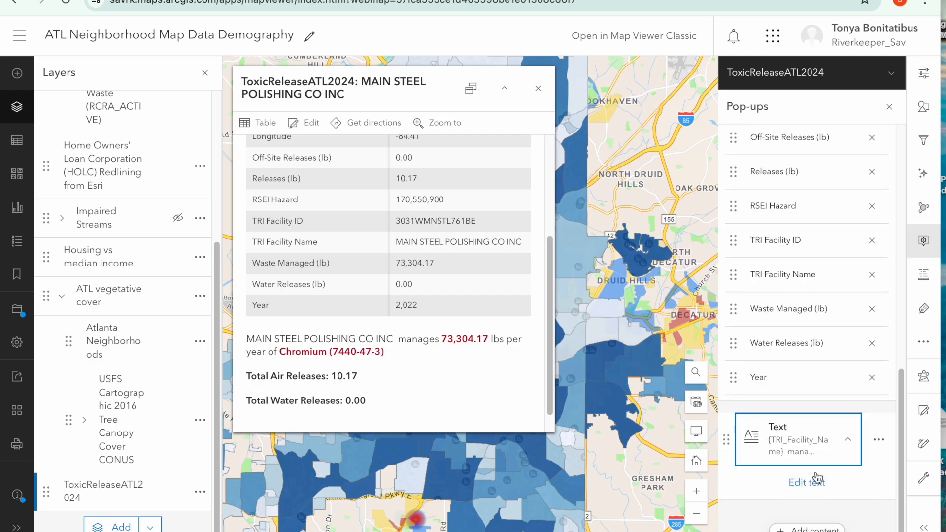
{"action": "left_click", "coordinate": [808, 481]}
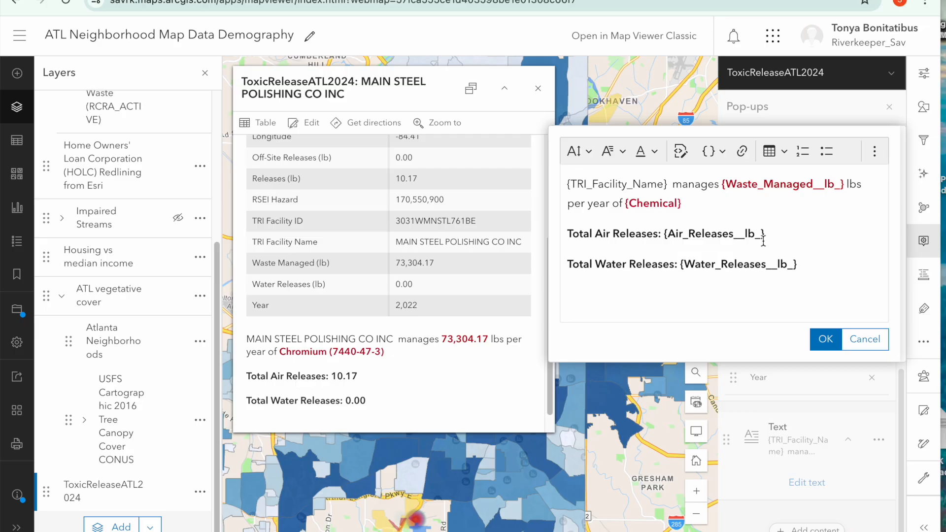
{"action": "left_click_drag", "start_coordinate": [799, 265], "coordinate": [689, 227]}
{"action": "left_click", "coordinate": [689, 228]}
{"action": "key", "text": "ctrl+a"}
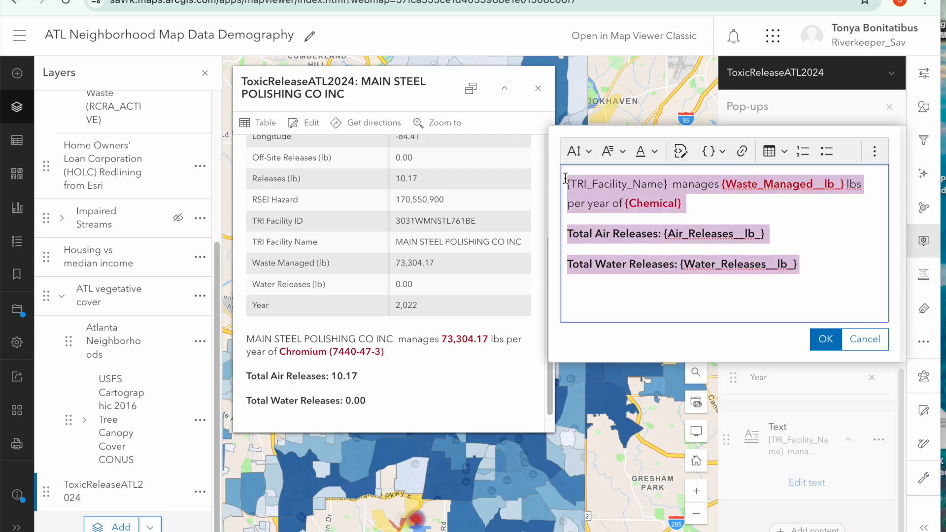
{"action": "left_click", "coordinate": [640, 151]}
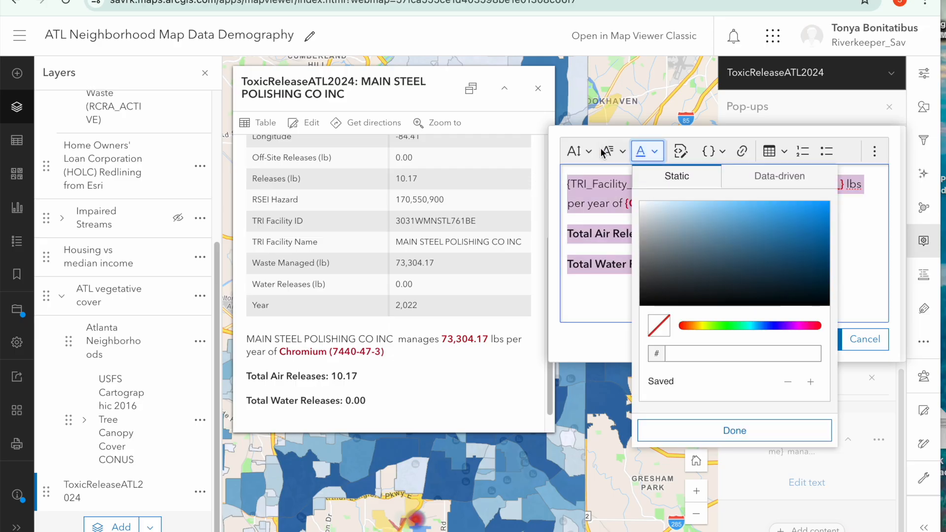
{"action": "left_click", "coordinate": [586, 153]}
{"action": "left_click", "coordinate": [590, 238]}
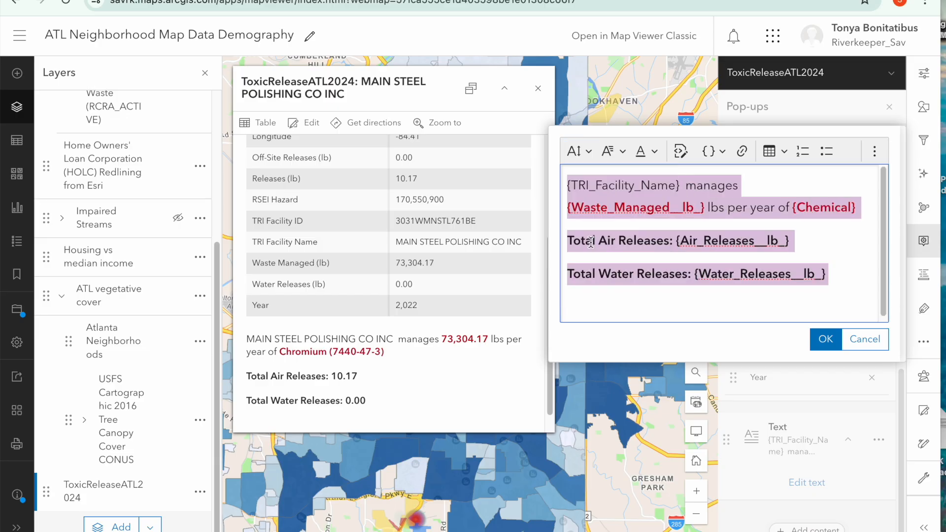
{"action": "left_click", "coordinate": [823, 348]}
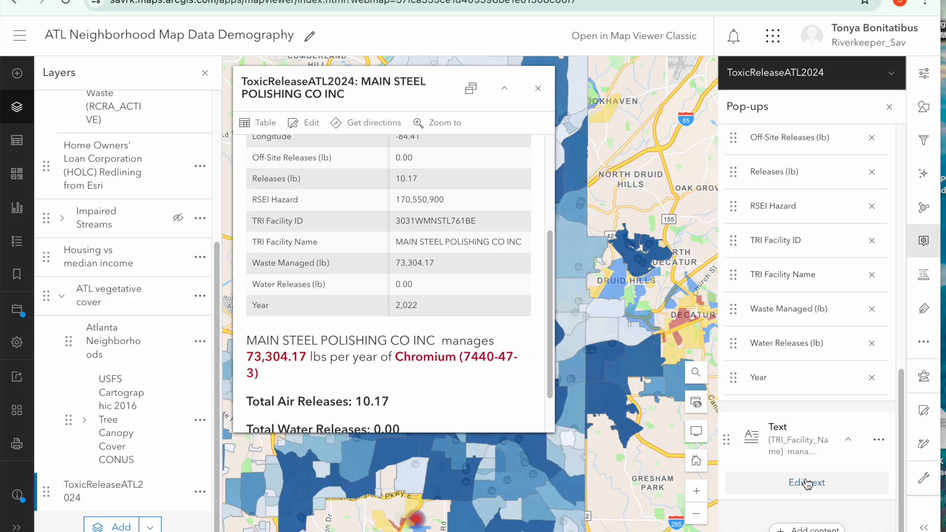
Step: Delete the Fields list element from the ToxicReleaseATL2024 pop-up
{"action": "scroll", "coordinate": [793, 453], "scroll_direction": "up", "scroll_amount": 10}
{"action": "scroll", "coordinate": [786, 440], "scroll_direction": "down", "scroll_amount": 1}
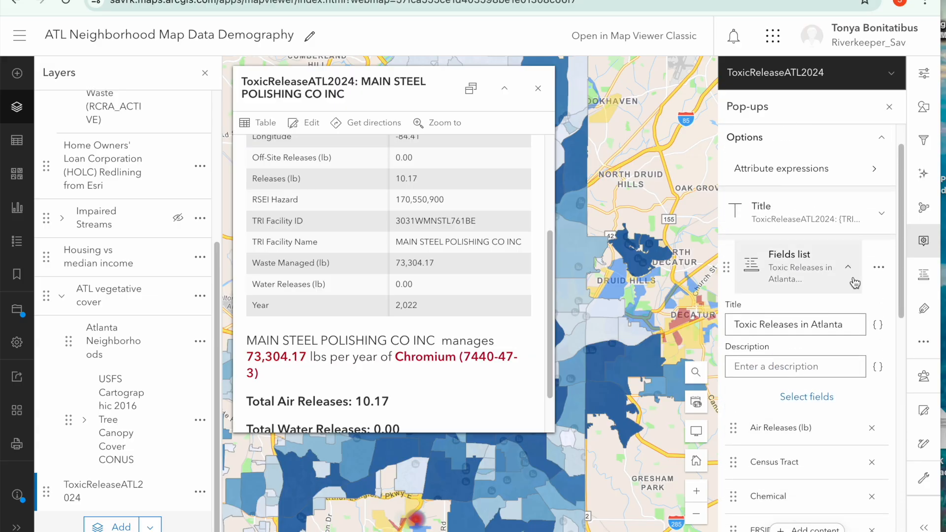
{"action": "scroll", "coordinate": [854, 283], "scroll_direction": "down", "scroll_amount": 10}
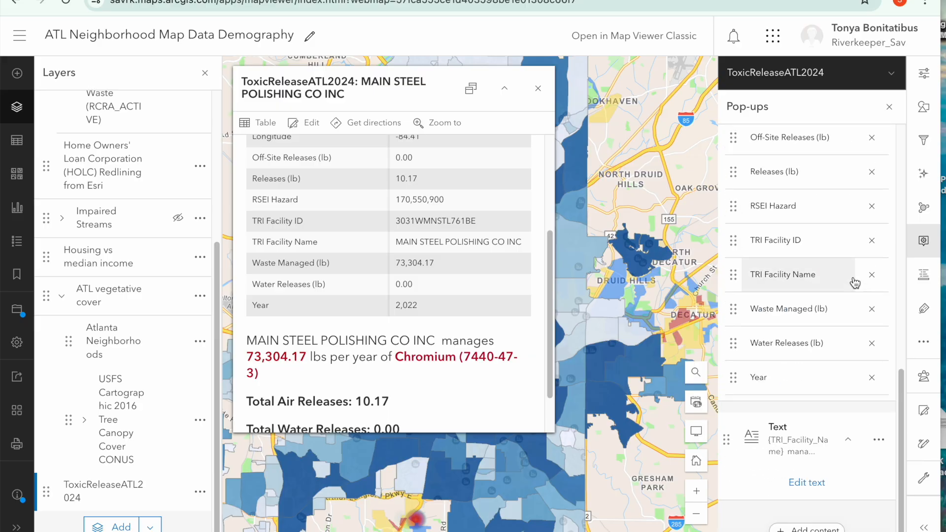
{"action": "scroll", "coordinate": [818, 469], "scroll_direction": "up", "scroll_amount": 10}
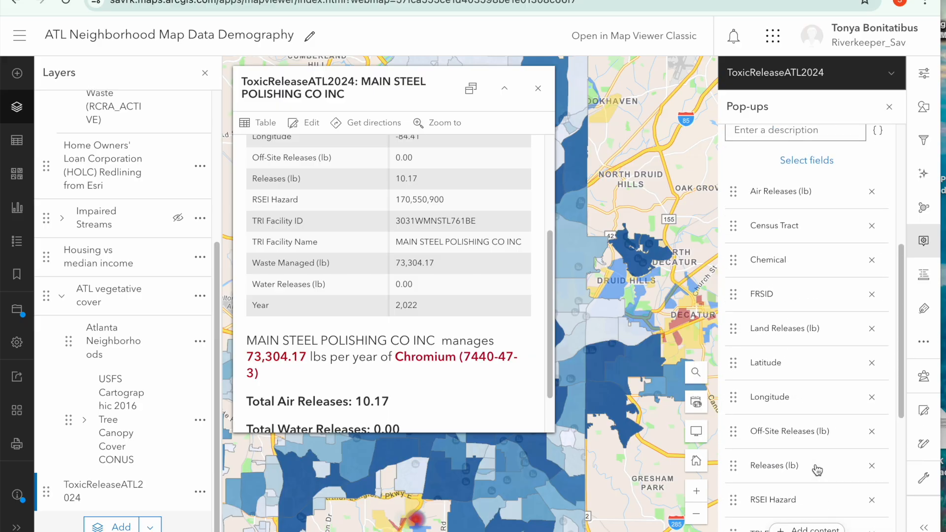
{"action": "scroll", "coordinate": [817, 469], "scroll_direction": "up", "scroll_amount": 2}
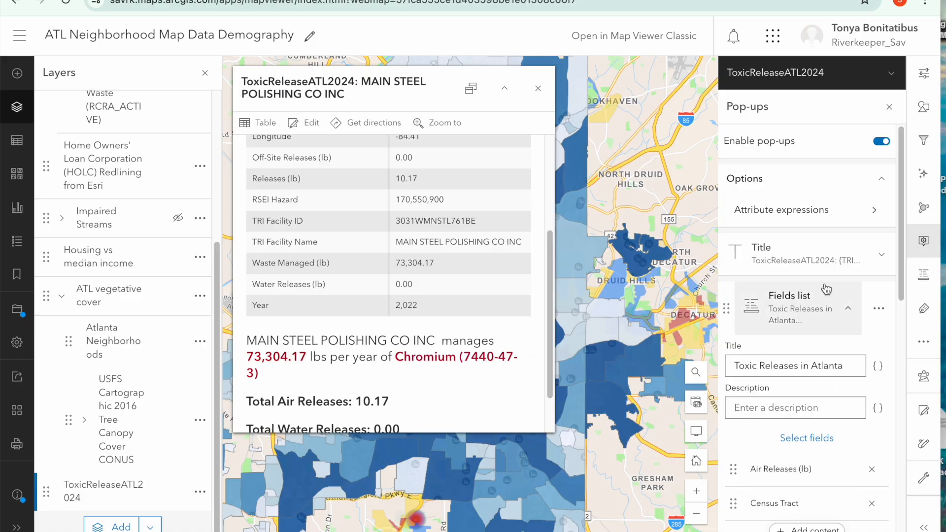
{"action": "left_click", "coordinate": [879, 309]}
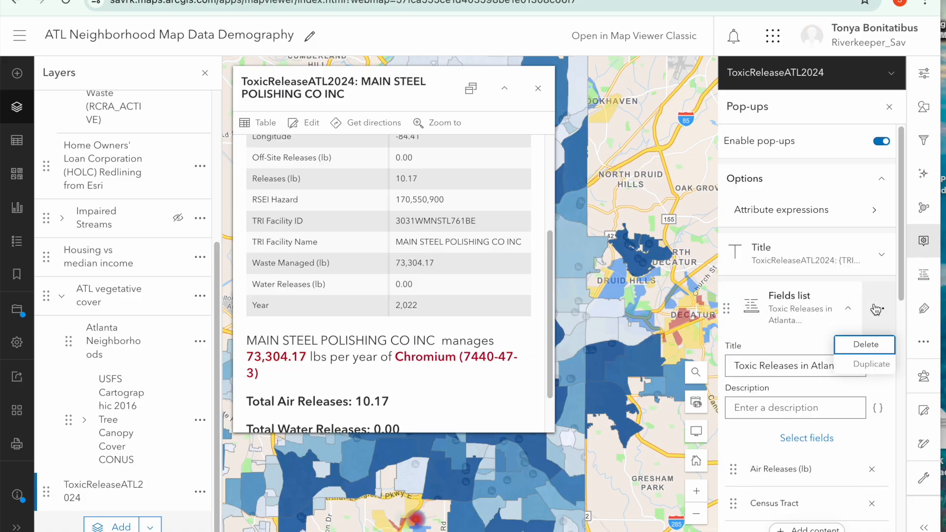
{"action": "left_click", "coordinate": [861, 347]}
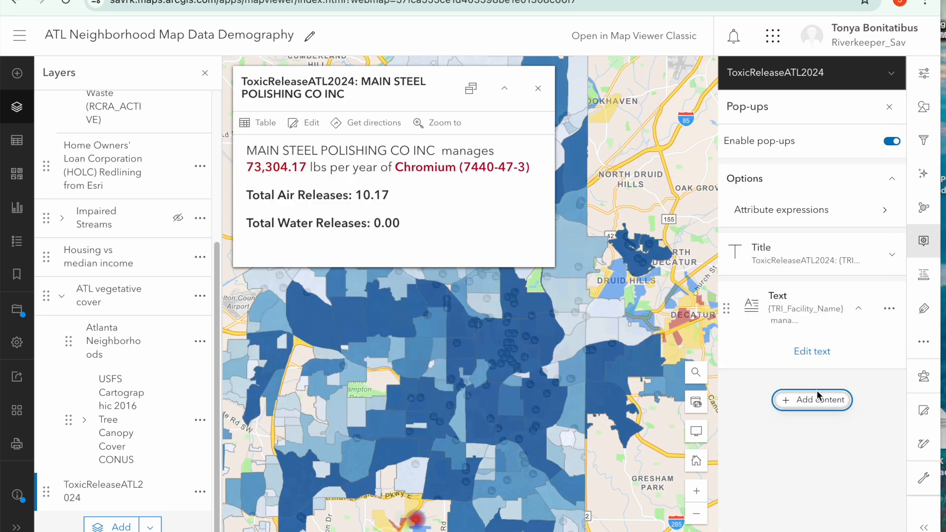
Step: Add a bar chart to the pop-up content and title it "Total Releases by Type"
{"action": "left_click", "coordinate": [815, 399]}
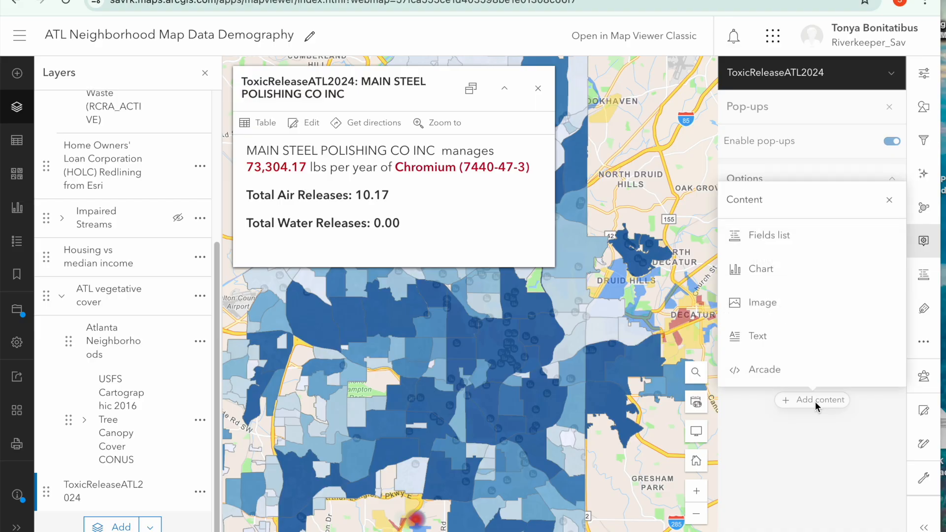
{"action": "left_click", "coordinate": [762, 269]}
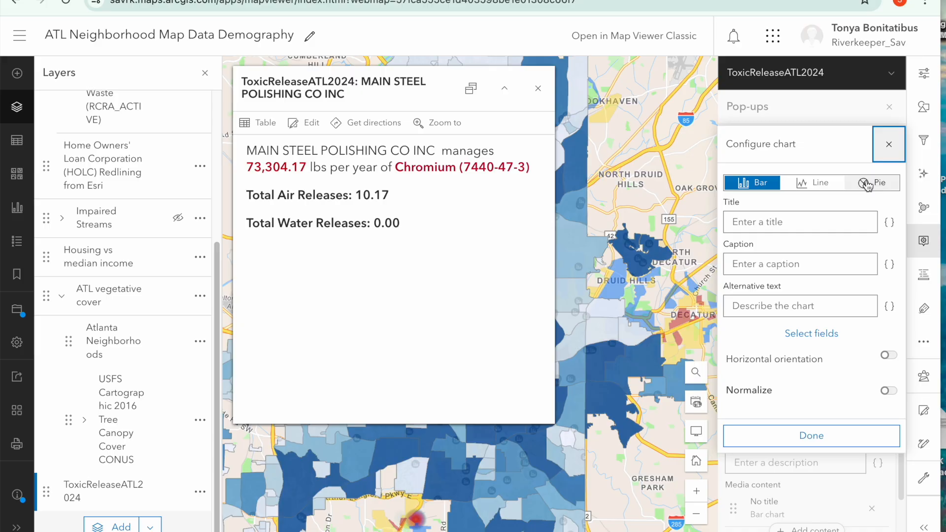
{"action": "left_click", "coordinate": [747, 187]}
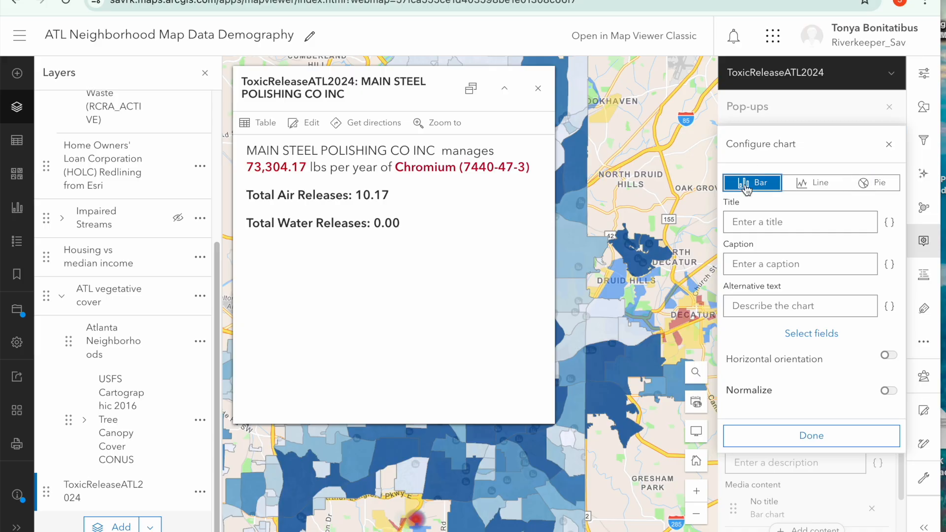
{"action": "left_click", "coordinate": [745, 219]}
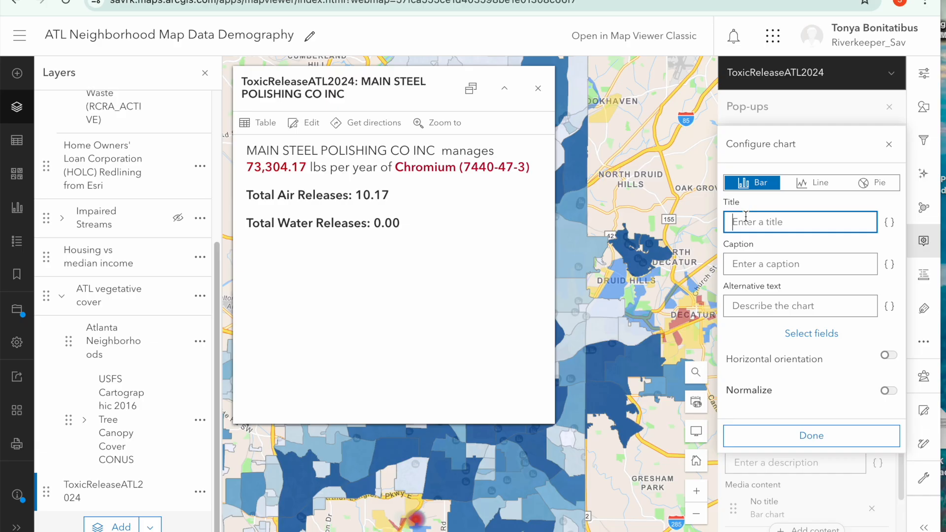
{"action": "type", "text": "Total Releases by Type"}
{"action": "left_click", "coordinate": [748, 310]}
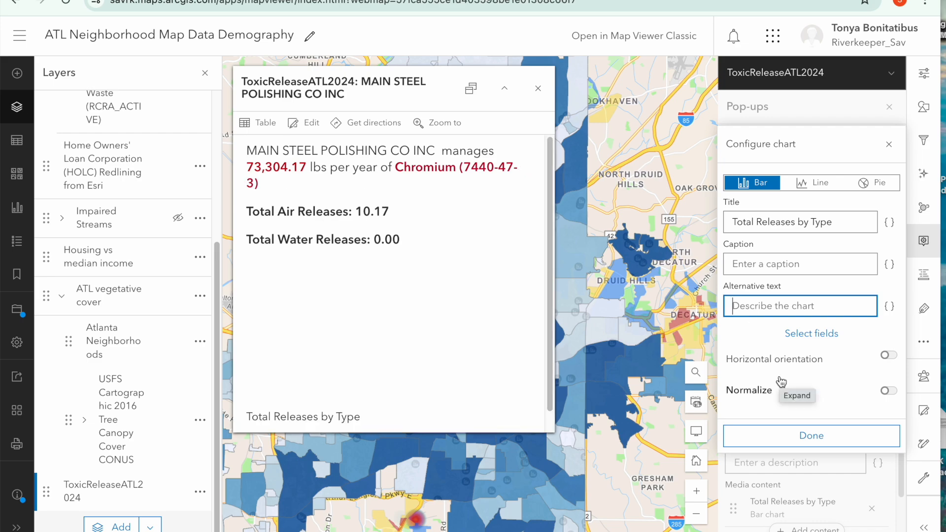
Step: Select the Releases (lb), Air Releases (lb), Water Releases (lb) and Land Releases (lb) fields for the bar chart
{"action": "left_click", "coordinate": [796, 335]}
{"action": "scroll", "coordinate": [797, 337], "scroll_direction": "down", "scroll_amount": 3}
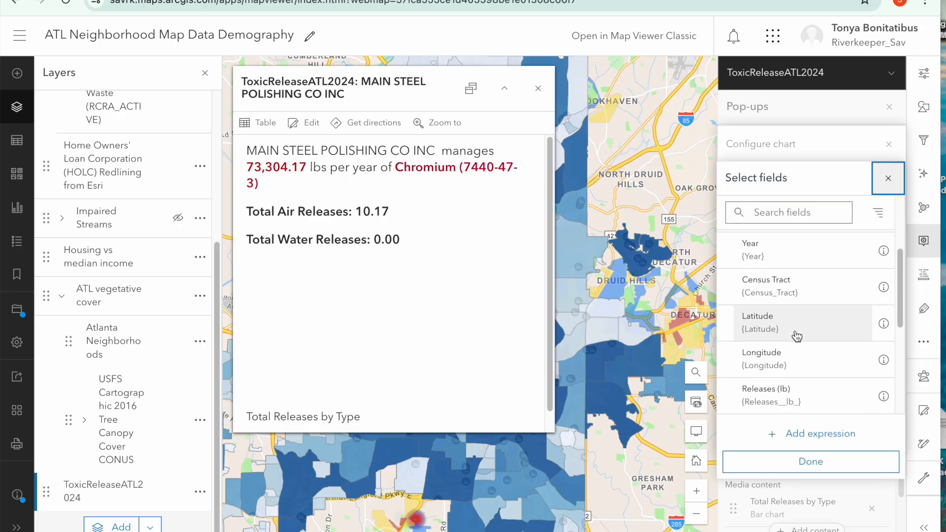
{"action": "scroll", "coordinate": [796, 336], "scroll_direction": "down", "scroll_amount": 2}
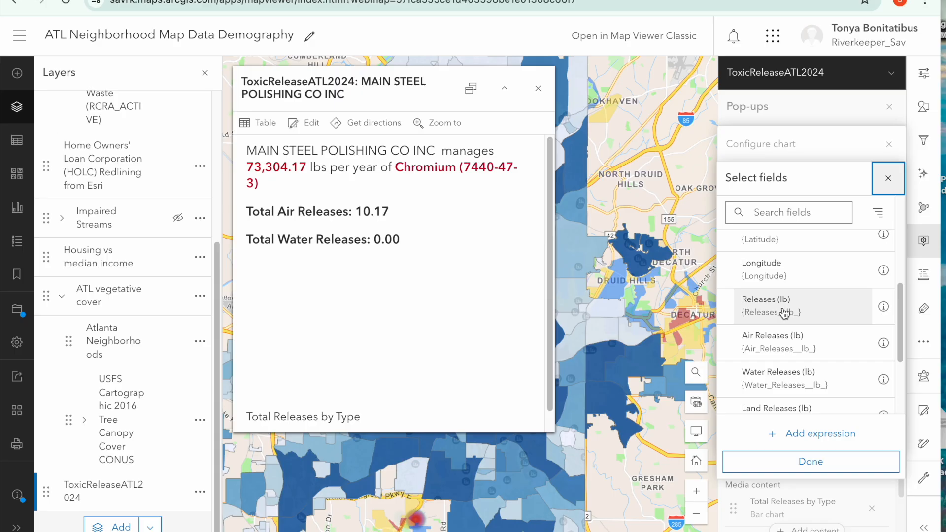
{"action": "left_click", "coordinate": [785, 313]}
{"action": "left_click", "coordinate": [781, 350]}
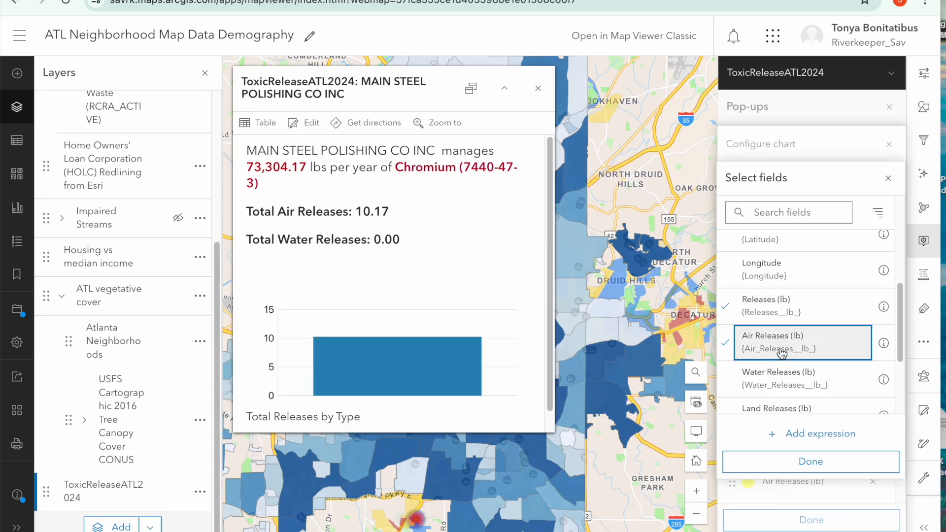
{"action": "left_click", "coordinate": [781, 382]}
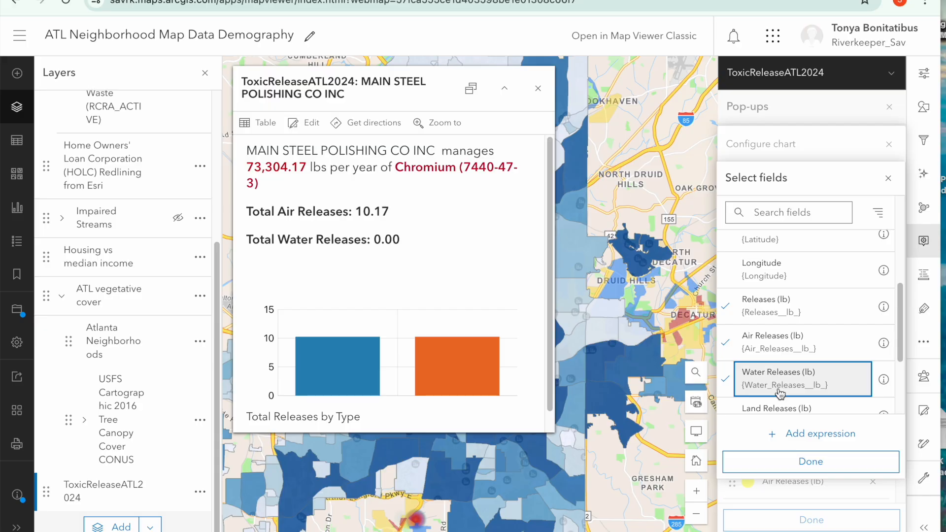
{"action": "left_click", "coordinate": [777, 409]}
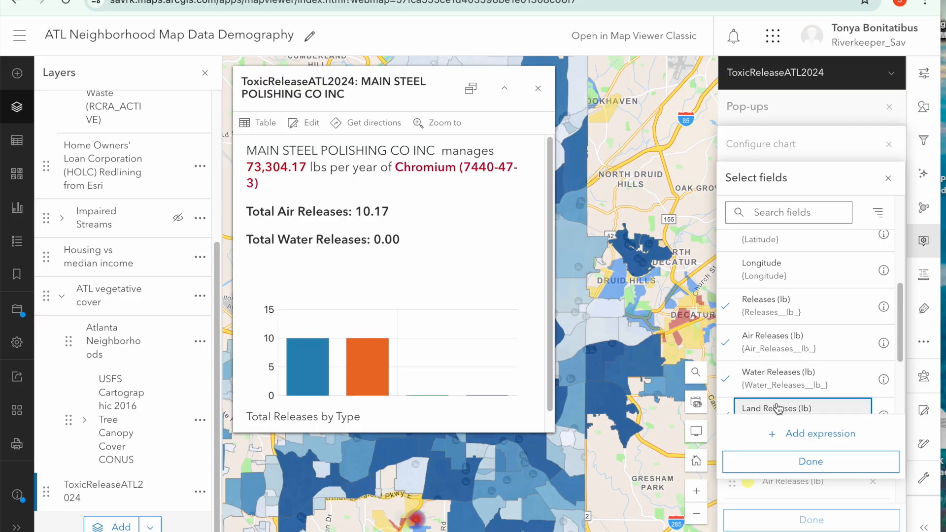
Step: Add the Off-Site Releases (lb) and Waste Managed (lb) fields to the bar chart and finish its configuration
{"action": "scroll", "coordinate": [777, 408], "scroll_direction": "down", "scroll_amount": 2}
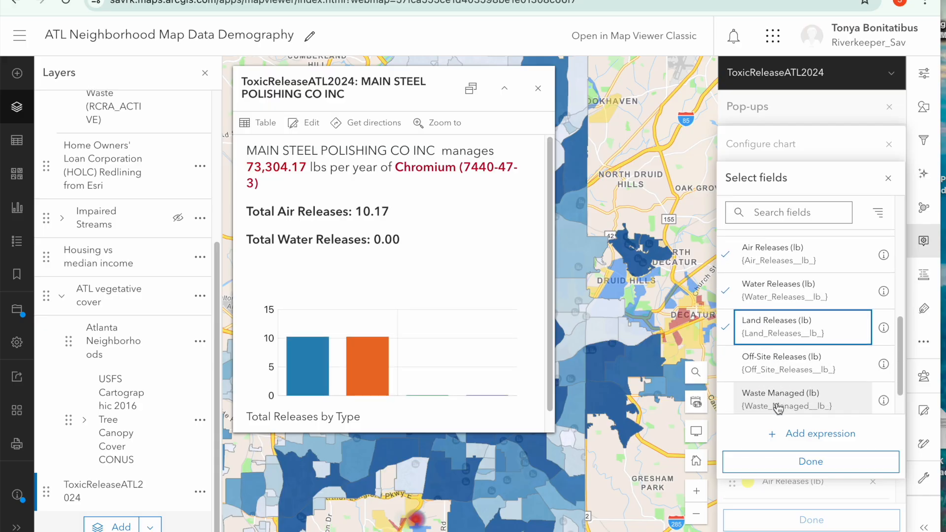
{"action": "left_click", "coordinate": [763, 369]}
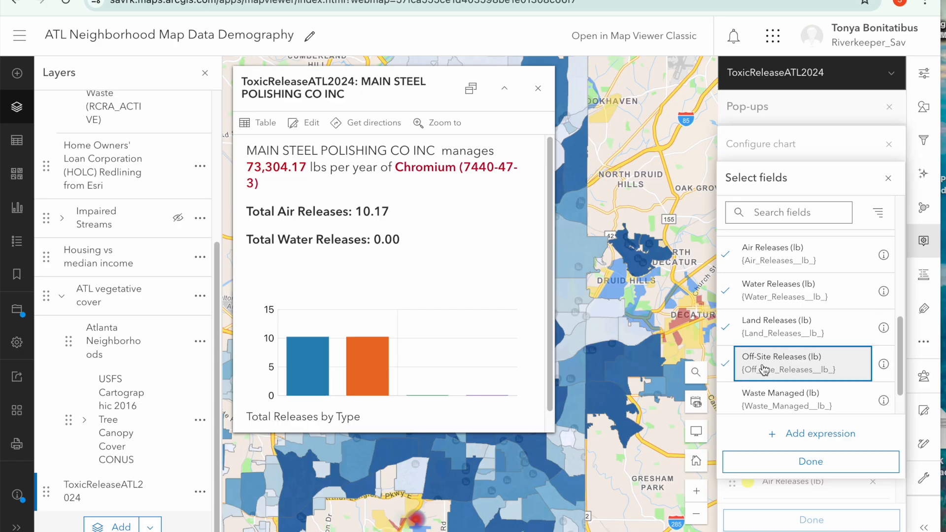
{"action": "left_click", "coordinate": [752, 394]}
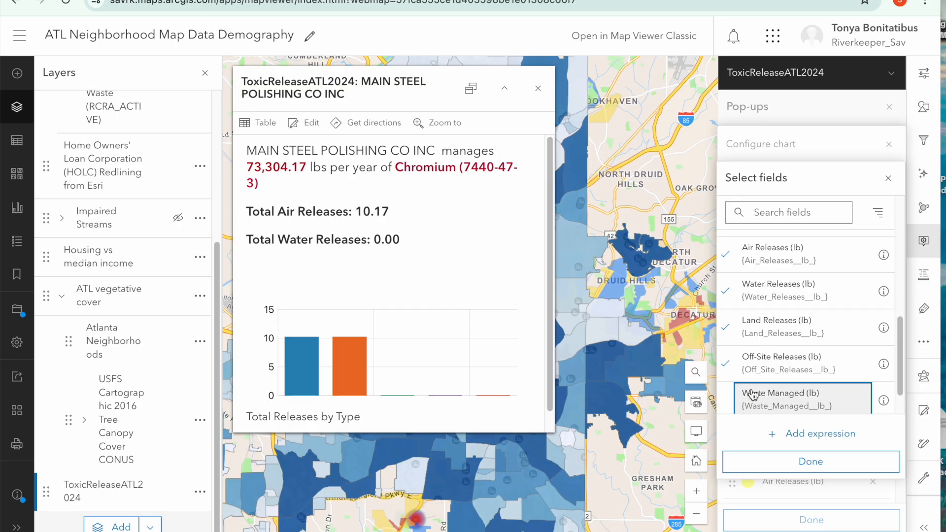
{"action": "left_click", "coordinate": [752, 394]}
{"action": "scroll", "coordinate": [752, 394], "scroll_direction": "down", "scroll_amount": 1}
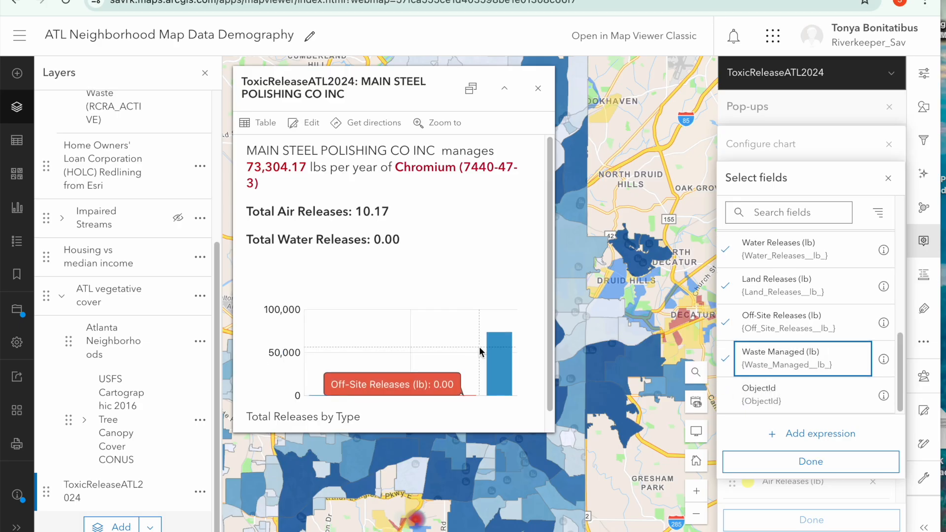
{"action": "mouse_move", "coordinate": [476, 389]}
{"action": "mouse_move", "coordinate": [409, 388]}
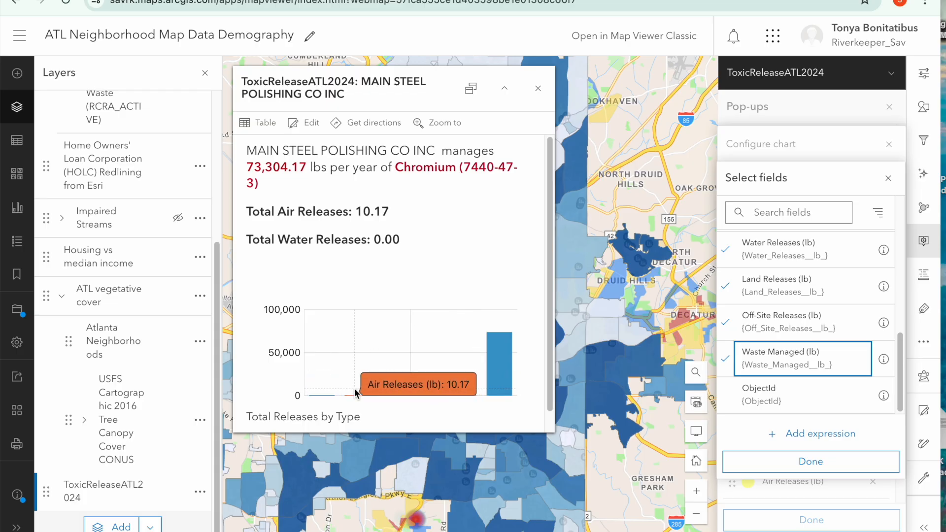
{"action": "mouse_move", "coordinate": [326, 385]}
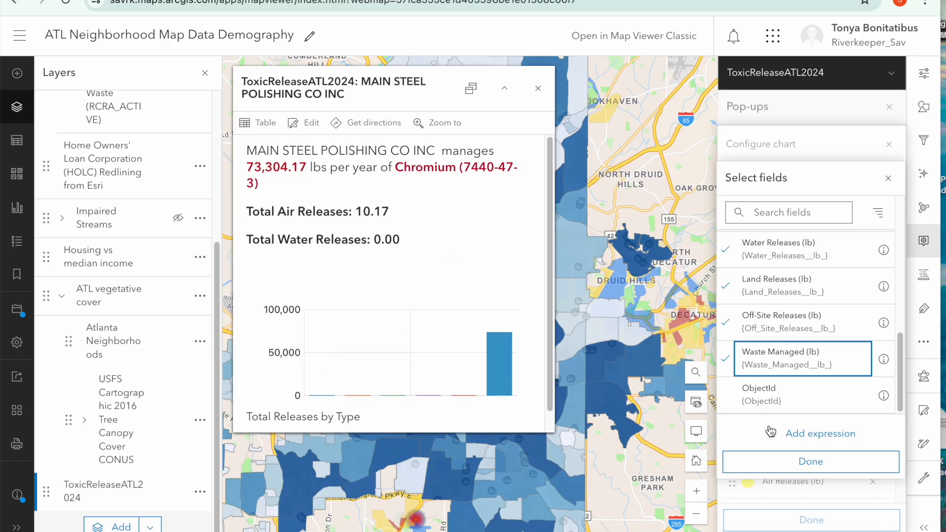
{"action": "left_click", "coordinate": [754, 461]}
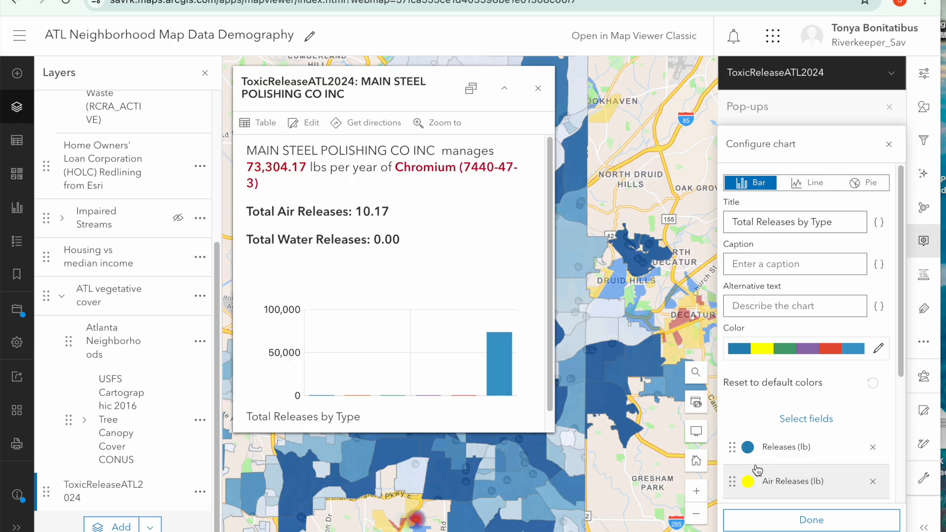
{"action": "left_click", "coordinate": [762, 528]}
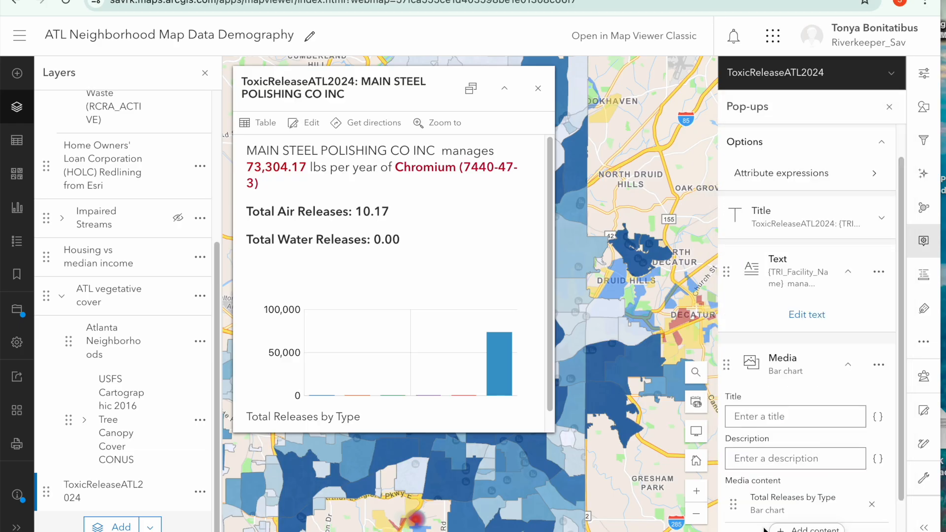
Step: Edit the pop-up text, adding "lbs" after the Total Air Releases and Total Water Releases field values
{"action": "left_click", "coordinate": [807, 314]}
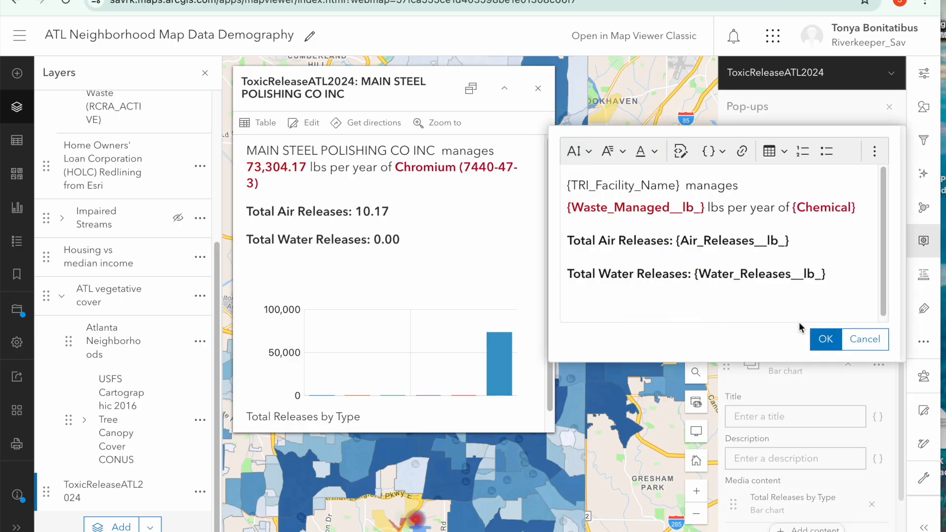
{"action": "left_click", "coordinate": [830, 274]}
{"action": "left_click", "coordinate": [796, 241]}
{"action": "type", "text": "lbs"}
{"action": "left_click", "coordinate": [827, 274]}
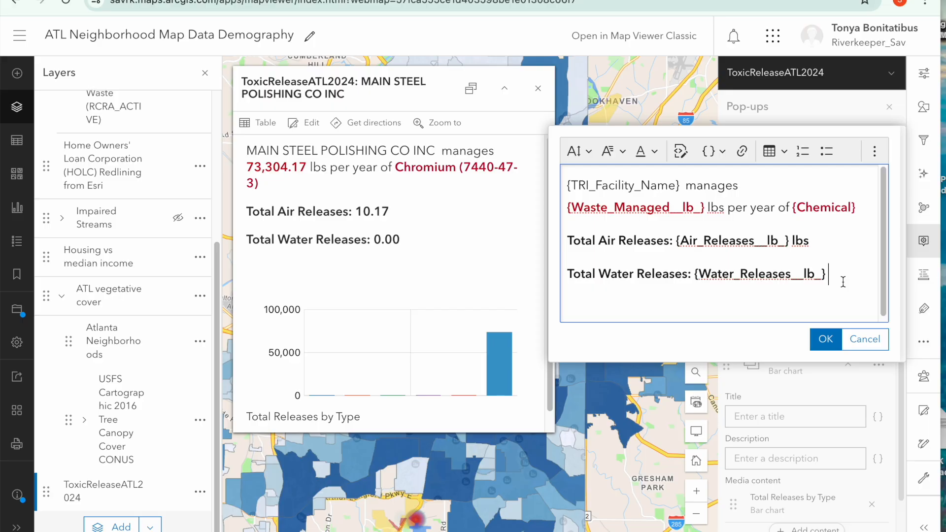
{"action": "type", "text": "lbs"}
Step: Add a line reading "Total Land Releases: {Land_Releases__lb_} lbs" below the Total Water Releases line
{"action": "key", "text": "Return"}
{"action": "type", "text": "Total lad"}
{"action": "key", "text": "BackSpace"}
{"action": "key", "text": "BackSpace"}
{"action": "key", "text": "BackSpace"}
{"action": "type", "text": "Land"}
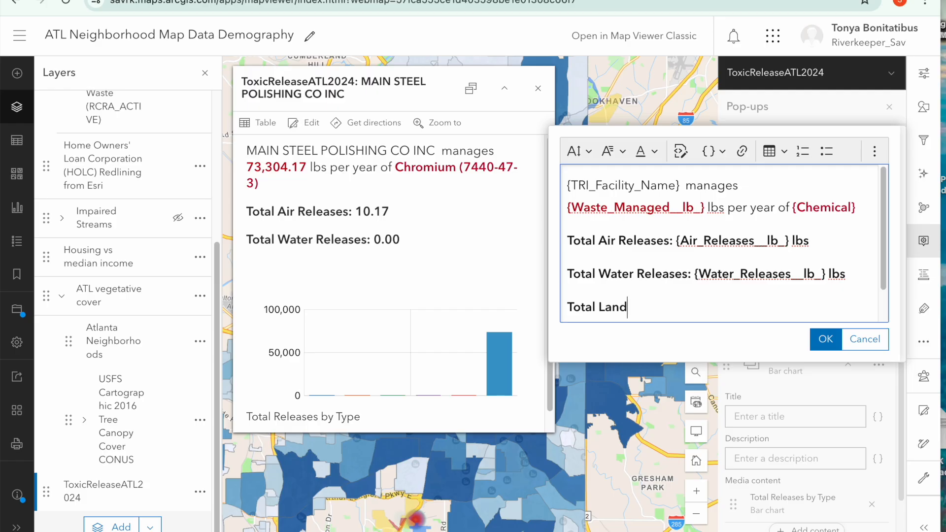
{"action": "type", "text": " Releases: {Land"}
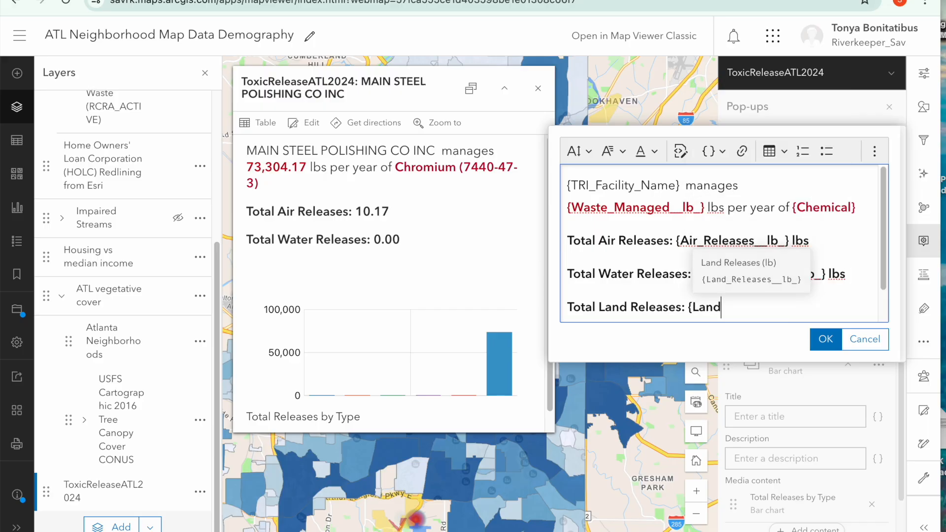
{"action": "left_click", "coordinate": [738, 275]}
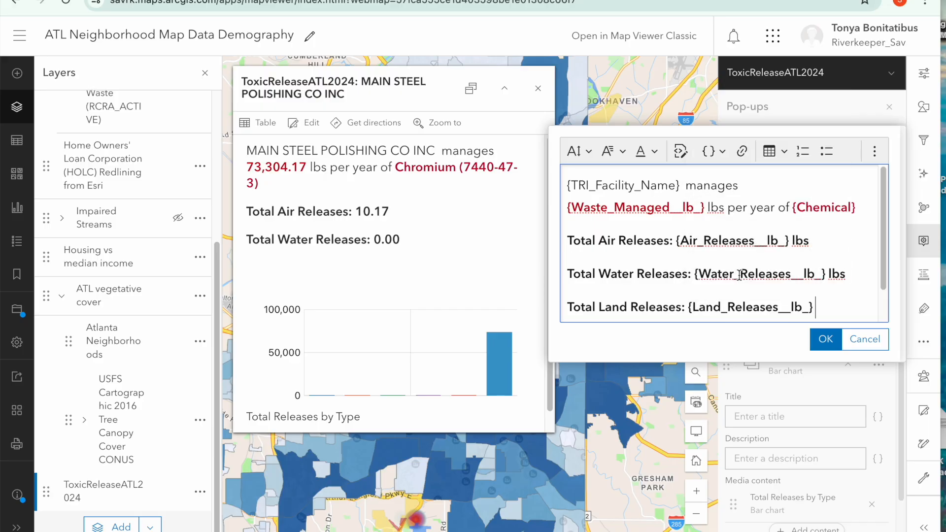
{"action": "type", "text": "lbs"}
Step: Add a last line reading "Total Offsite Releases: {Off_Site_Releases__lb_}" and apply the text changes to the pop-up
{"action": "key", "text": "Return"}
{"action": "type", "text": "Total o"}
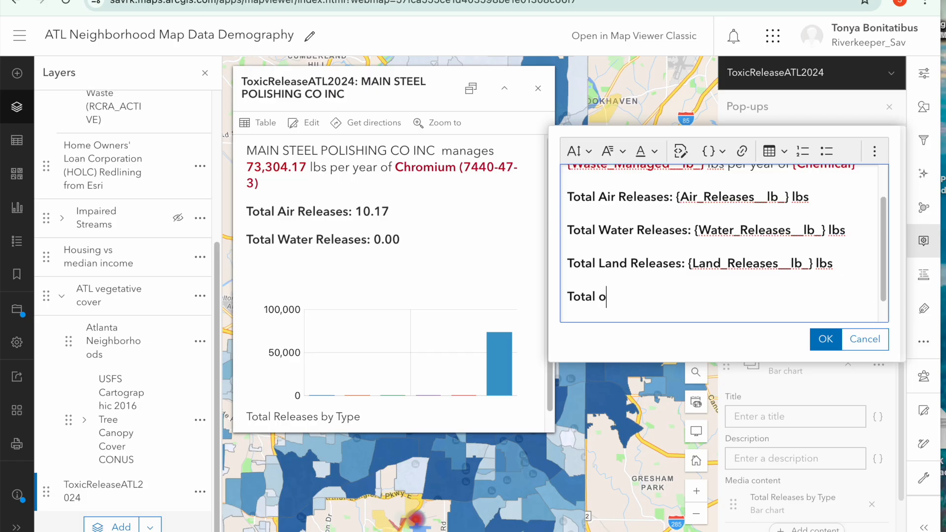
{"action": "type", "text": "ffsite"}
{"action": "key", "text": "BackSpace"}
{"action": "key", "text": "BackSpace"}
{"action": "key", "text": "BackSpace"}
{"action": "key", "text": "BackSpace"}
{"action": "key", "text": "BackSpace"}
{"action": "key", "text": "BackSpace"}
{"action": "key", "text": "BackSpace"}
{"action": "type", "text": "Offsite Relea"}
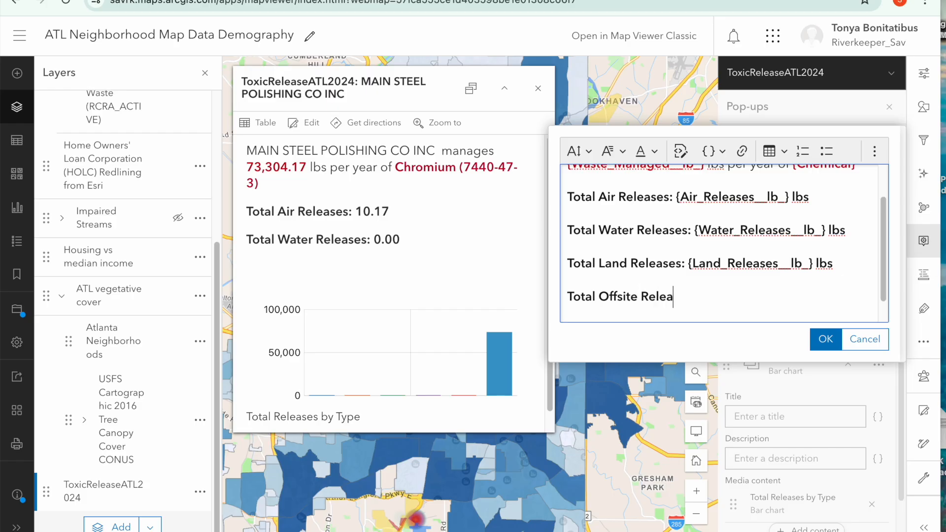
{"action": "type", "text": "ses: {"}
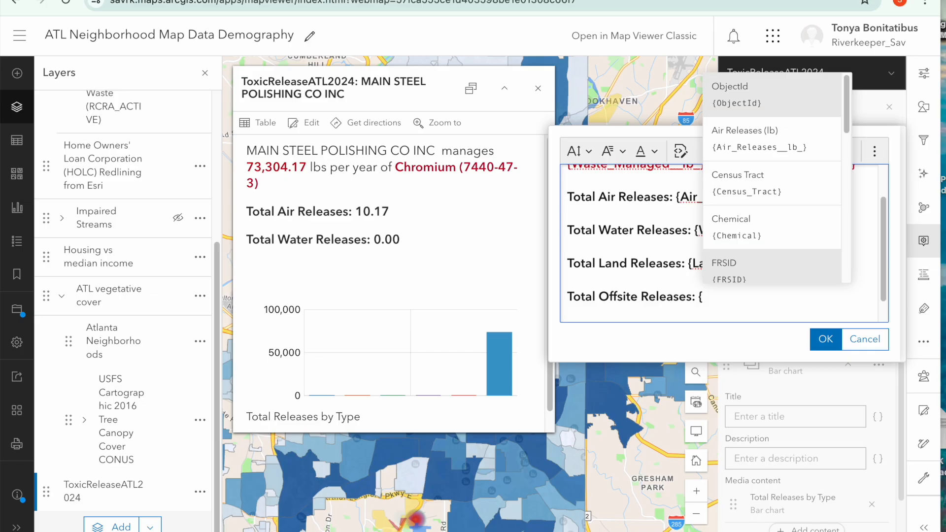
{"action": "type", "text": "O"}
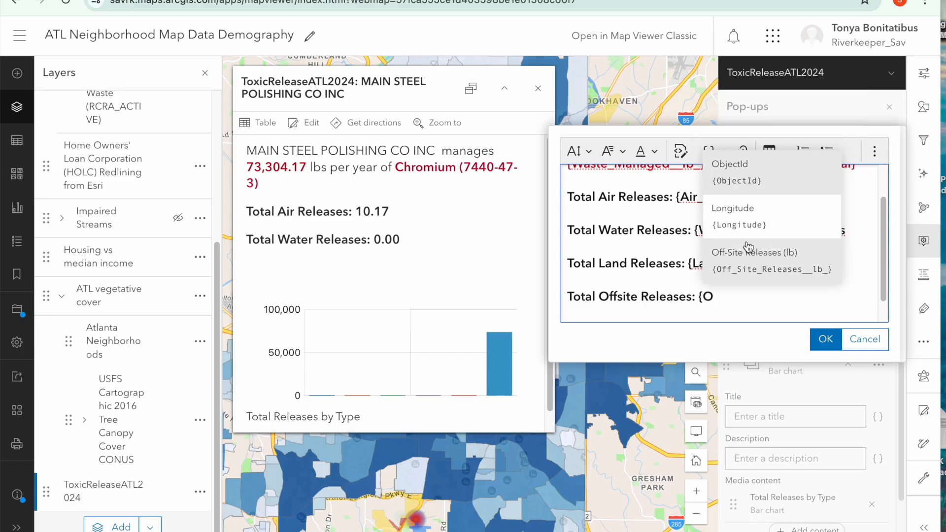
{"action": "left_click", "coordinate": [751, 257]}
{"action": "left_click", "coordinate": [813, 338]}
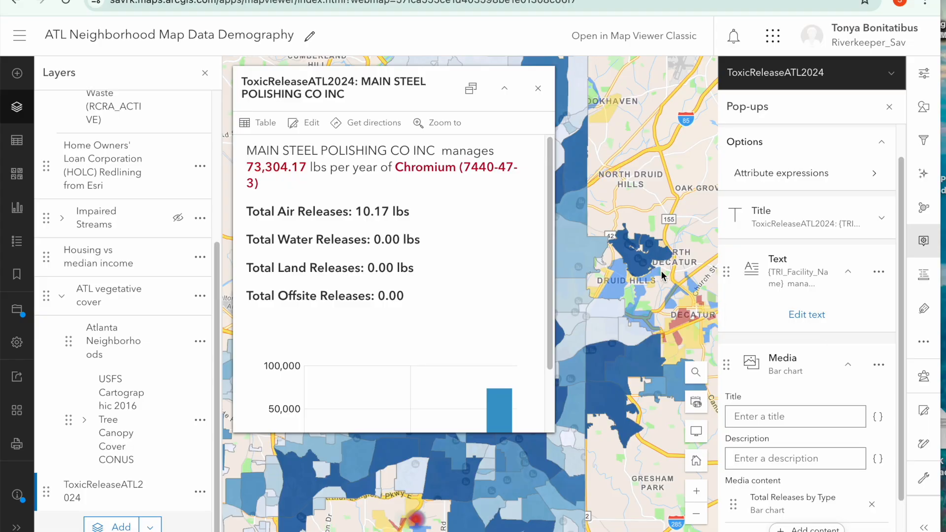
{"action": "scroll", "coordinate": [403, 326], "scroll_direction": "down", "scroll_amount": 2}
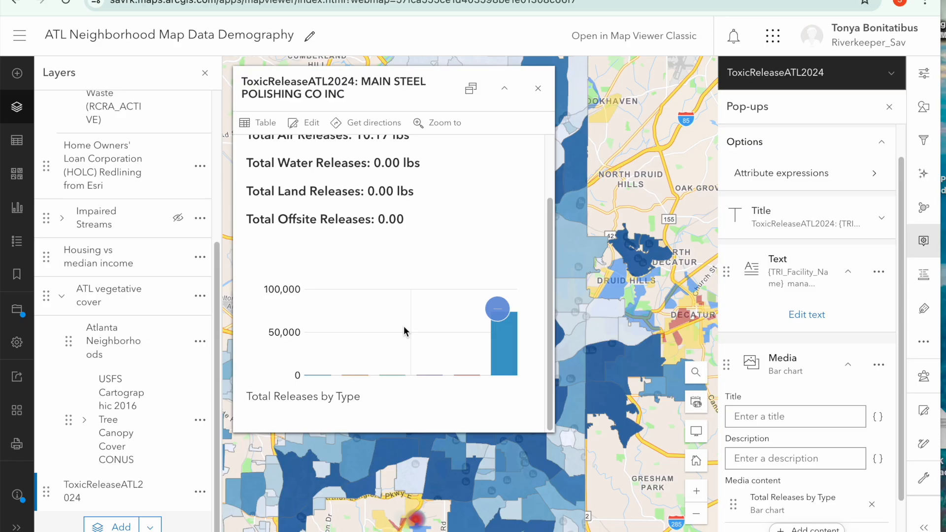
Step: Remove the "ToxicReleaseATL2024:" prefix from the pop-up title, leaving only {TRI_Facility_Name}
{"action": "left_click", "coordinate": [825, 225]}
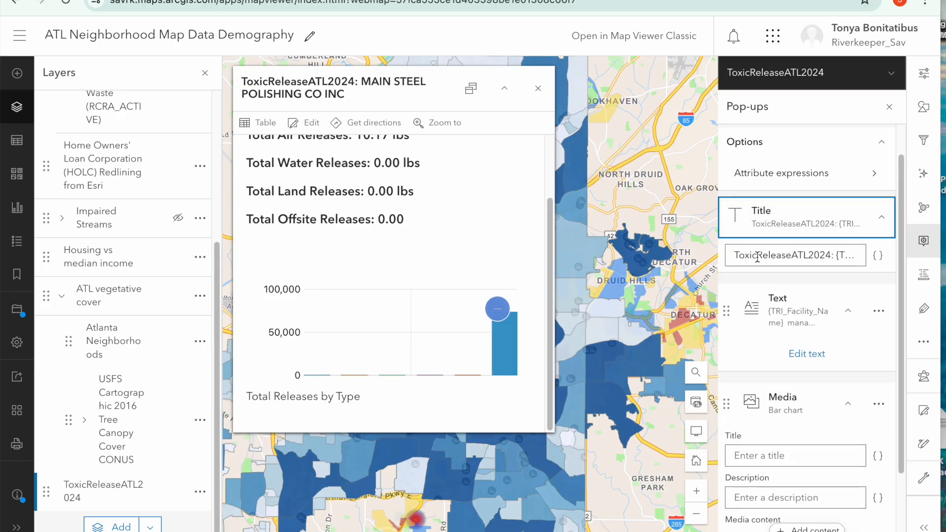
{"action": "left_click", "coordinate": [834, 255]}
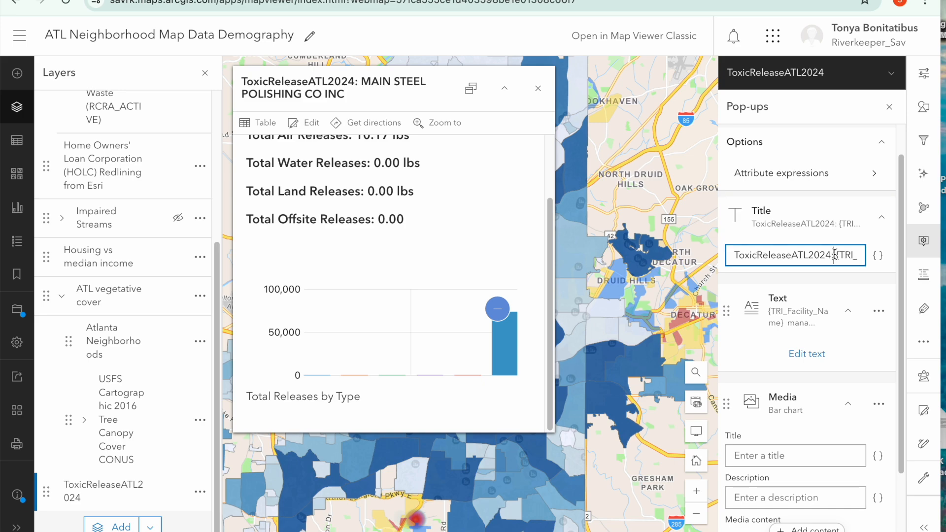
{"action": "key", "text": "BackSpace"}
{"action": "key", "text": "BackSpace"}
{"action": "key", "text": "BackSpace"}
{"action": "key", "text": "BackSpace"}
{"action": "key", "text": "BackSpace"}
{"action": "key", "text": "BackSpace"}
{"action": "key", "text": "BackSpace"}
{"action": "key", "text": "BackSpace"}
{"action": "key", "text": "BackSpace"}
{"action": "key", "text": "BackSpace"}
{"action": "key", "text": "BackSpace"}
{"action": "key", "text": "BackSpace"}
{"action": "key", "text": "BackSpace"}
{"action": "key", "text": "BackSpace"}
{"action": "key", "text": "BackSpace"}
{"action": "key", "text": "BackSpace"}
{"action": "key", "text": "BackSpace"}
{"action": "key", "text": "BackSpace"}
{"action": "key", "text": "BackSpace"}
{"action": "key", "text": "BackSpace"}
{"action": "key", "text": "BackSpace"}
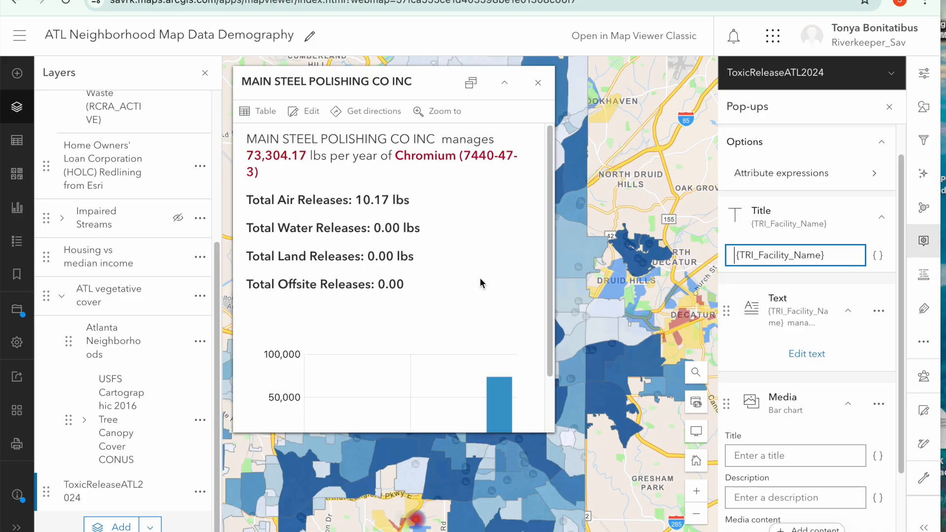
Step: Append "Toxic Releases" to the pop-up title after {TRI_Facility_Name}
{"action": "type", "text": "Toxic RE"}
{"action": "key", "text": "BackSpace"}
{"action": "type", "text": "eleases"}
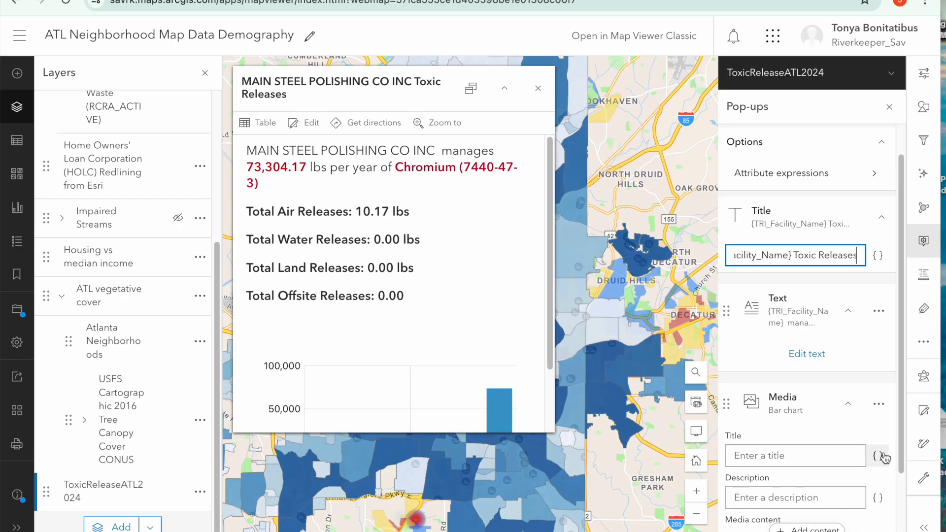
{"action": "scroll", "coordinate": [793, 367], "scroll_direction": "down", "scroll_amount": 2}
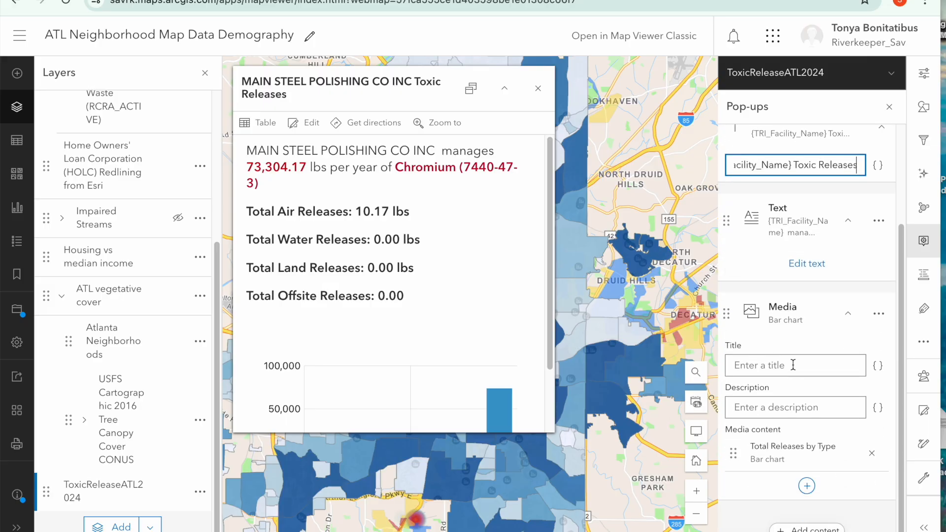
{"action": "scroll", "coordinate": [792, 365], "scroll_direction": "up", "scroll_amount": 3}
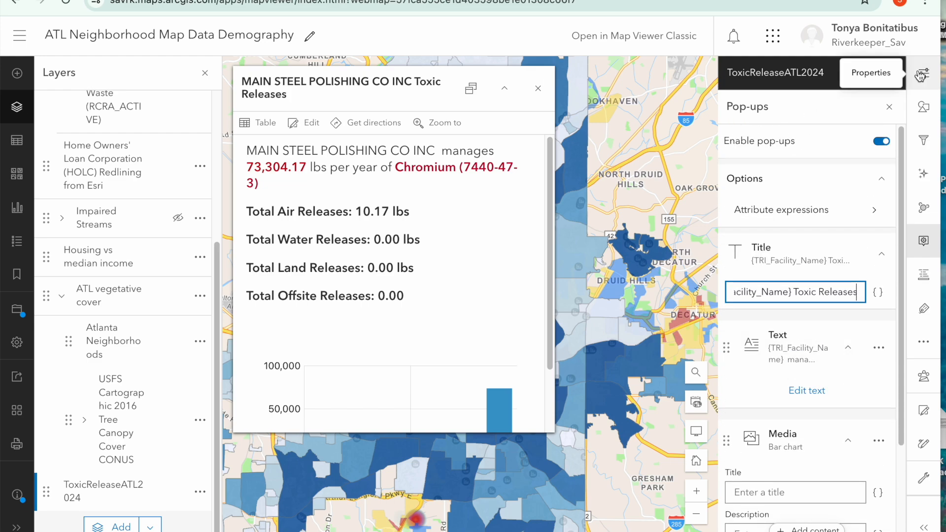
Step: Close the facility pop-up, open the pop-ups for a shaded Atlanta area on the map and page to the third feature
{"action": "left_click", "coordinate": [537, 88]}
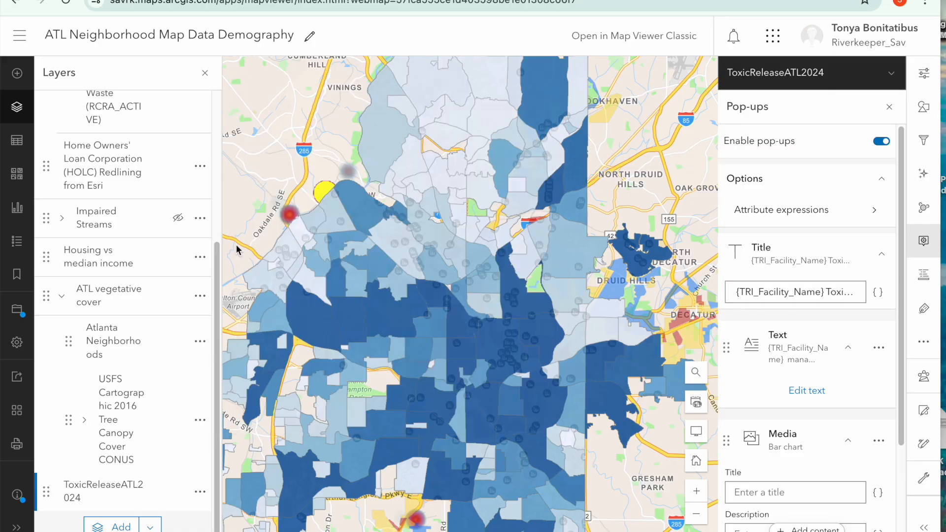
{"action": "scroll", "coordinate": [155, 326], "scroll_direction": "up", "scroll_amount": 5}
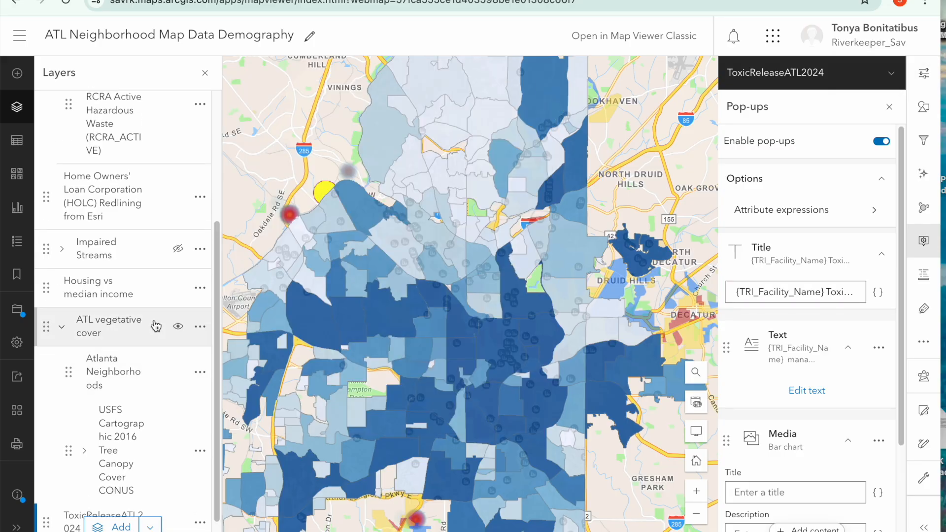
{"action": "left_click", "coordinate": [345, 297]}
{"action": "mouse_move", "coordinate": [460, 321]}
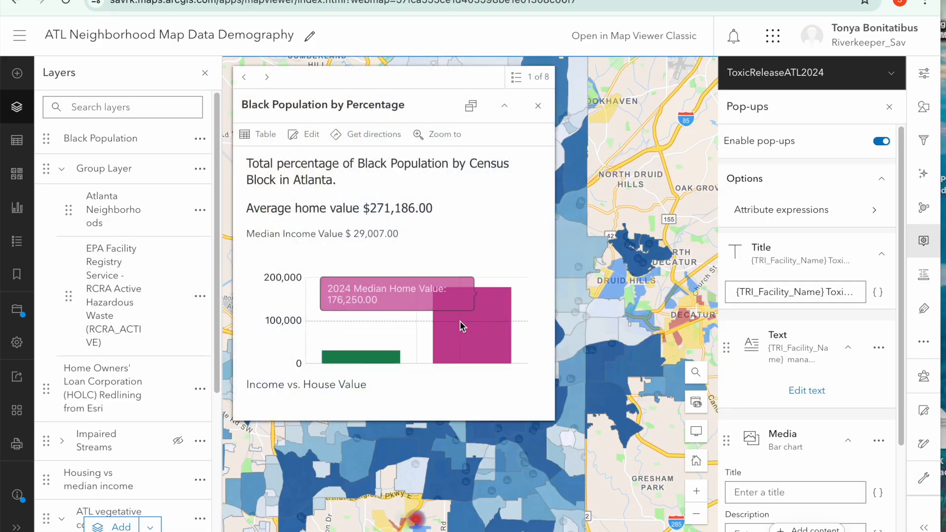
{"action": "left_click", "coordinate": [266, 77]}
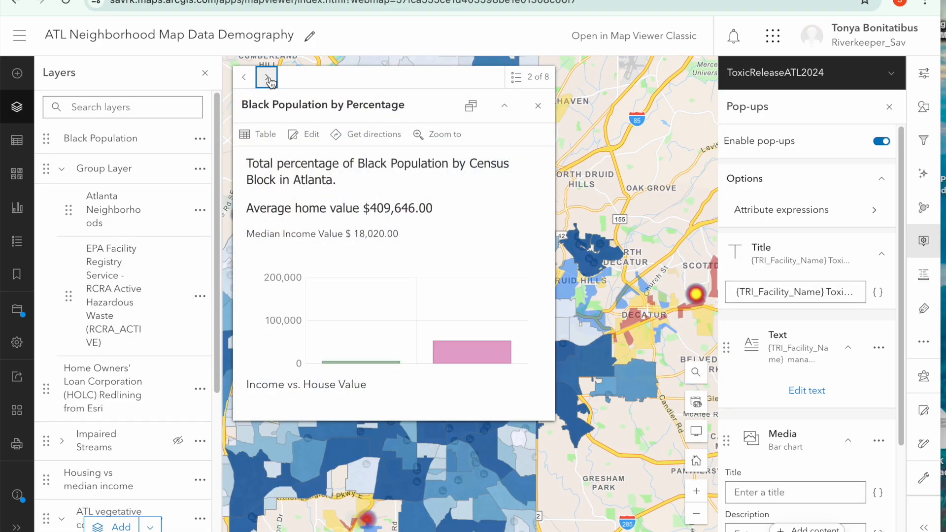
{"action": "left_click", "coordinate": [267, 78]}
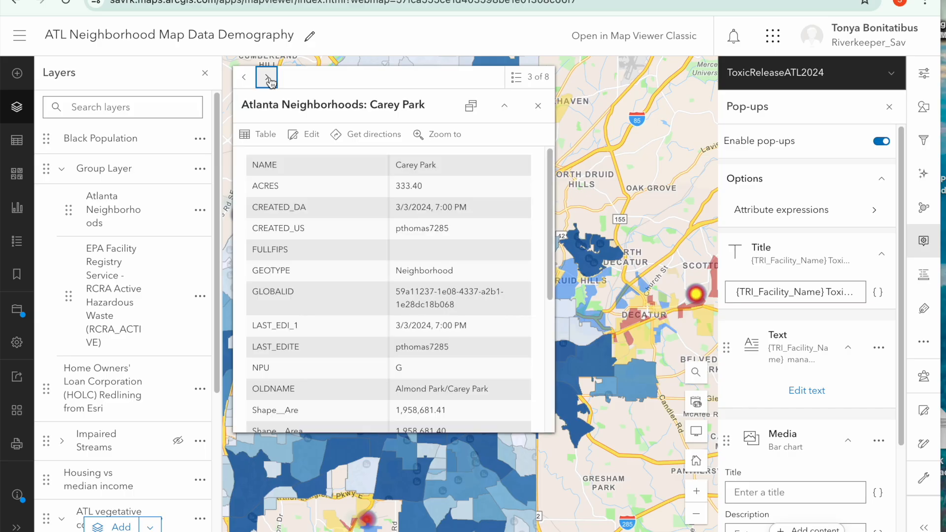
Step: Page through all the pop-ups for the Carey Park and Almond Park area, examining their neighborhood, demographic and population content, and close them
{"action": "scroll", "coordinate": [377, 314], "scroll_direction": "down", "scroll_amount": 2}
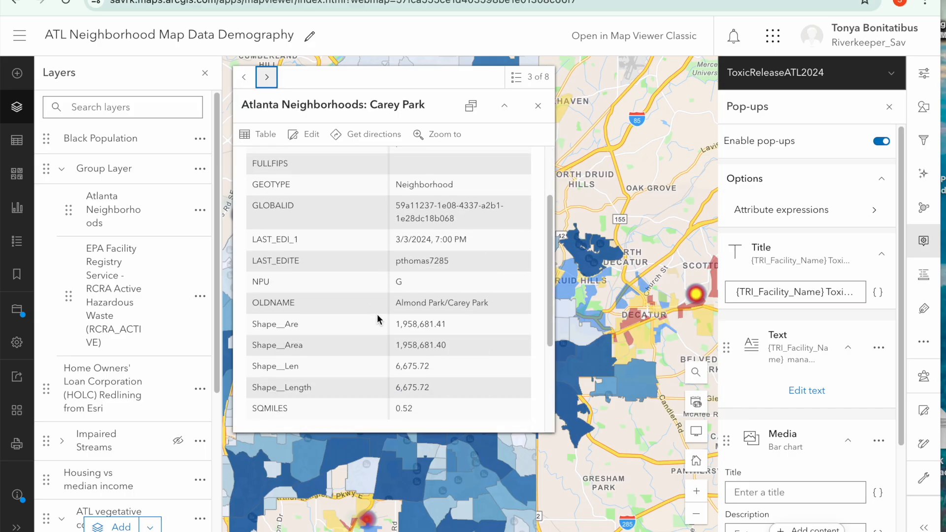
{"action": "scroll", "coordinate": [377, 314], "scroll_direction": "up", "scroll_amount": 2}
{"action": "left_click", "coordinate": [262, 81]}
{"action": "left_click", "coordinate": [266, 77]}
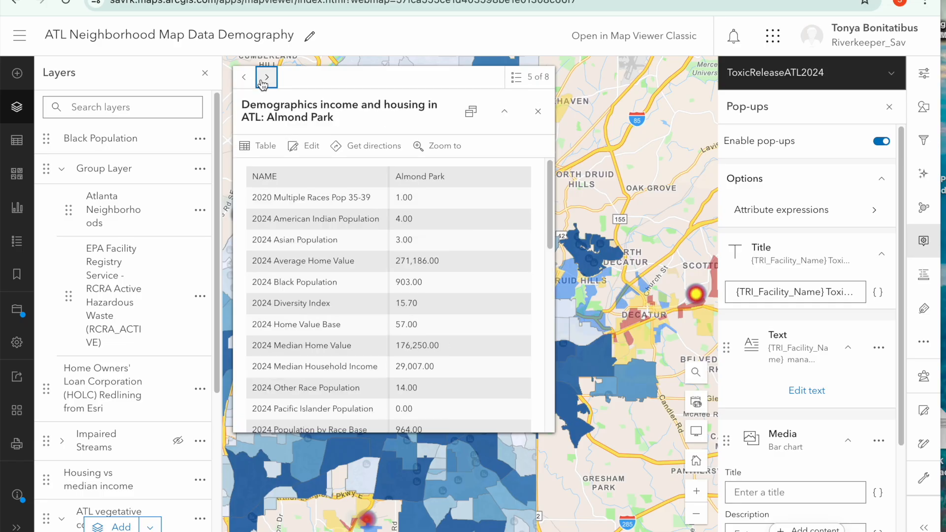
{"action": "left_click", "coordinate": [263, 84]}
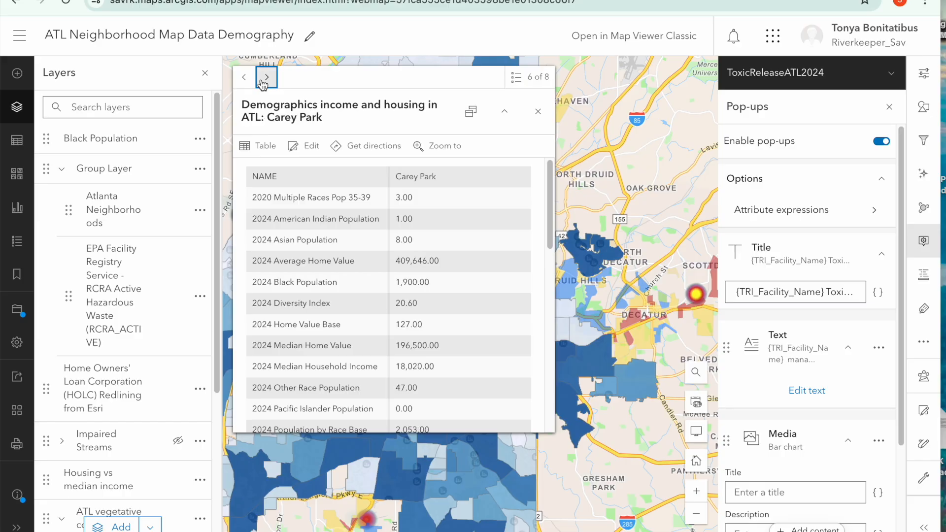
{"action": "left_click", "coordinate": [265, 78]}
{"action": "left_click", "coordinate": [266, 78]}
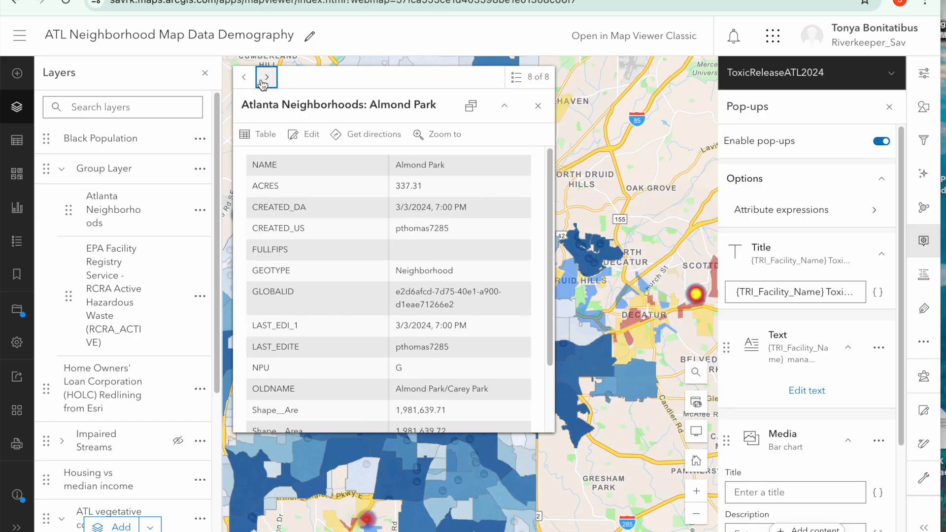
{"action": "left_click", "coordinate": [266, 77]}
{"action": "left_click", "coordinate": [266, 78]}
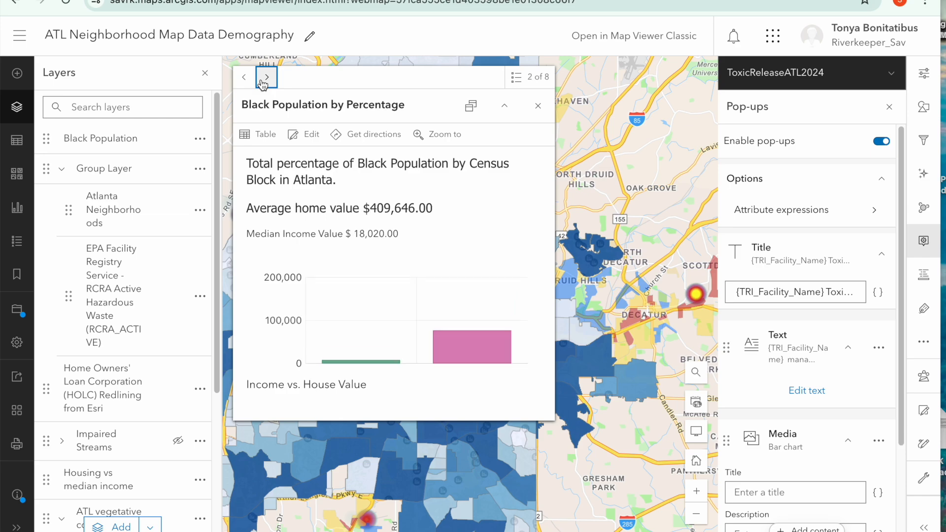
{"action": "left_click", "coordinate": [266, 77]}
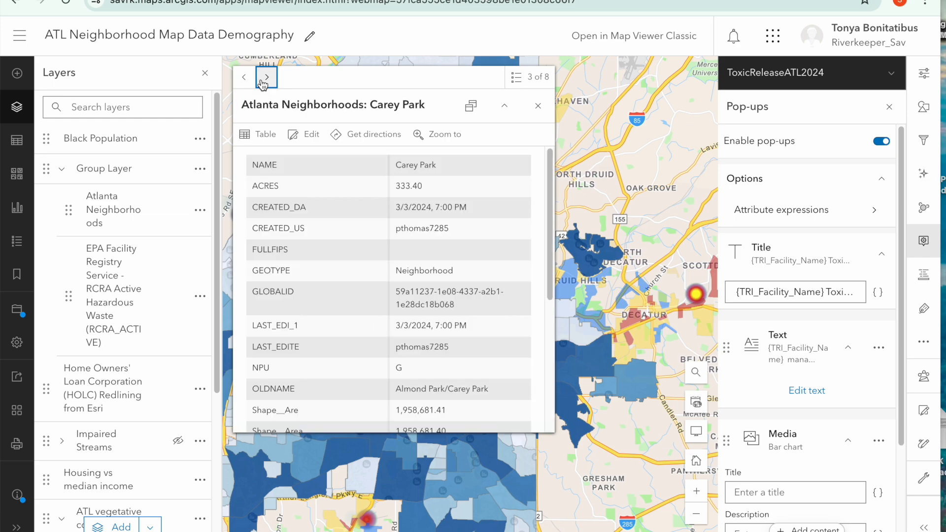
{"action": "left_click", "coordinate": [266, 78]}
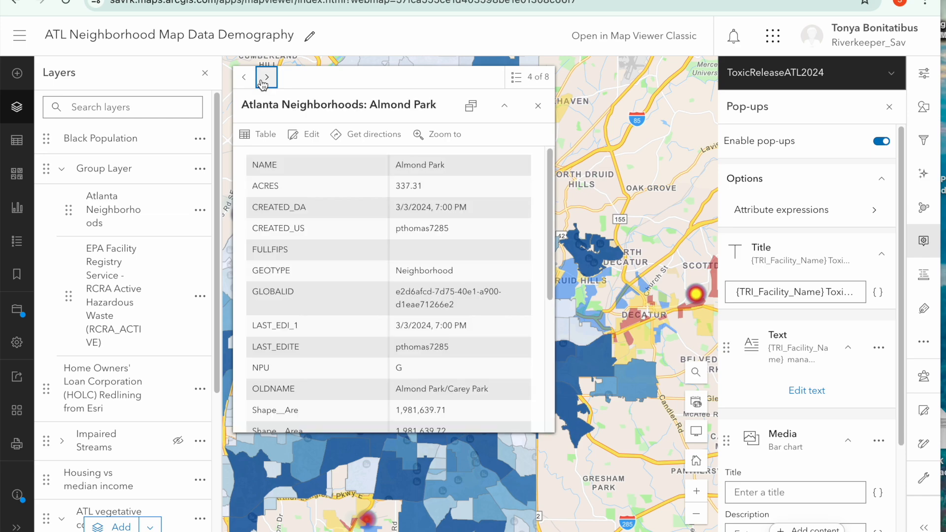
{"action": "left_click", "coordinate": [544, 111]}
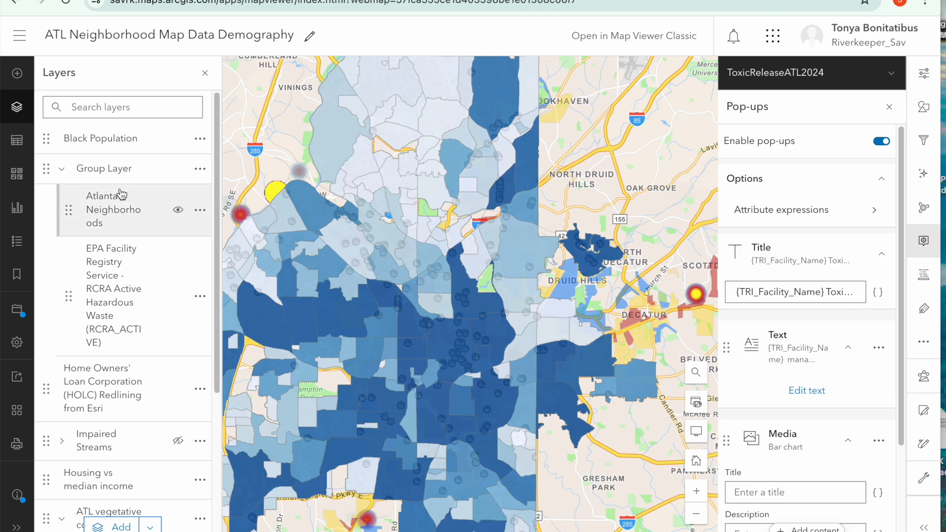
Step: Save the ATL Neighborhood Map Data Demography map and clear the layer list and layer settings from view
{"action": "left_click", "coordinate": [17, 309]}
{"action": "left_click", "coordinate": [62, 310]}
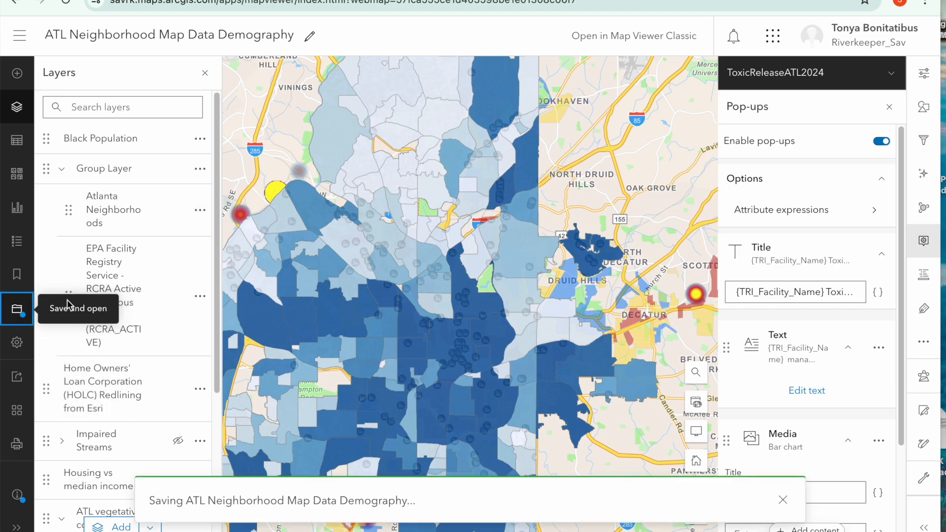
{"action": "left_click", "coordinate": [206, 74]}
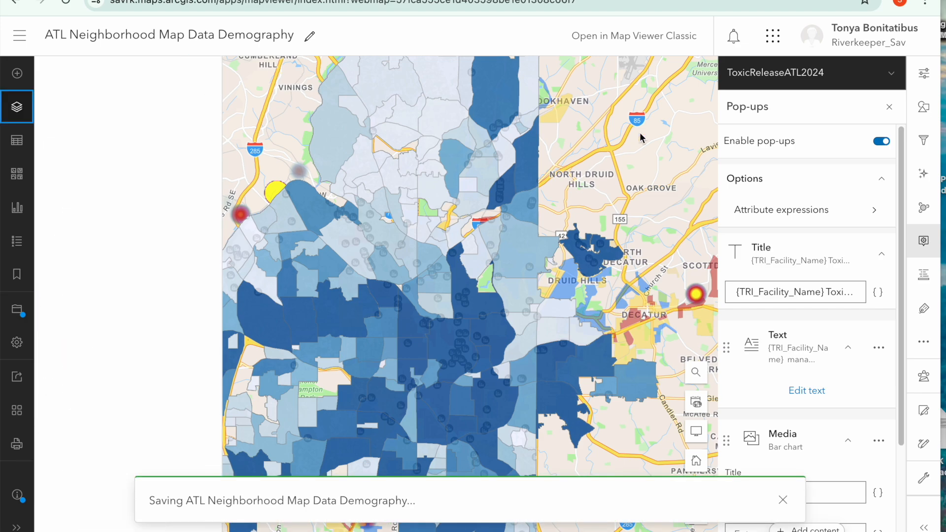
{"action": "left_click", "coordinate": [923, 74]}
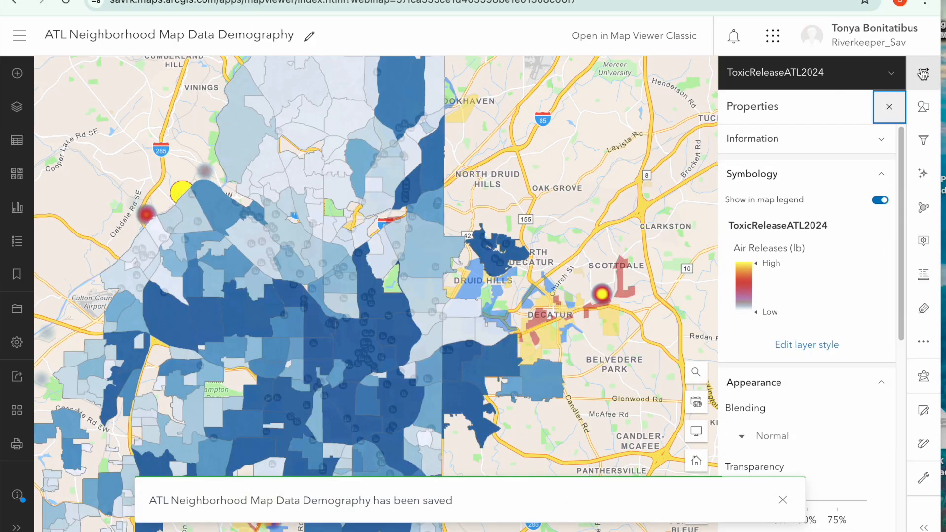
{"action": "left_click", "coordinate": [923, 73]}
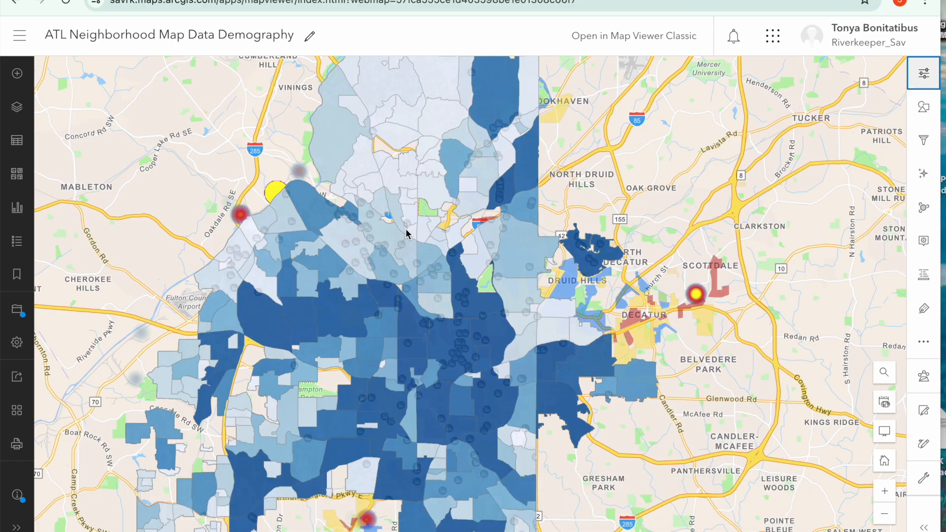
Step: Review the population, neighborhood and housing pop-ups for the Margaret Mitchell area in northwest Atlanta, and close them
{"action": "left_click", "coordinate": [358, 175]}
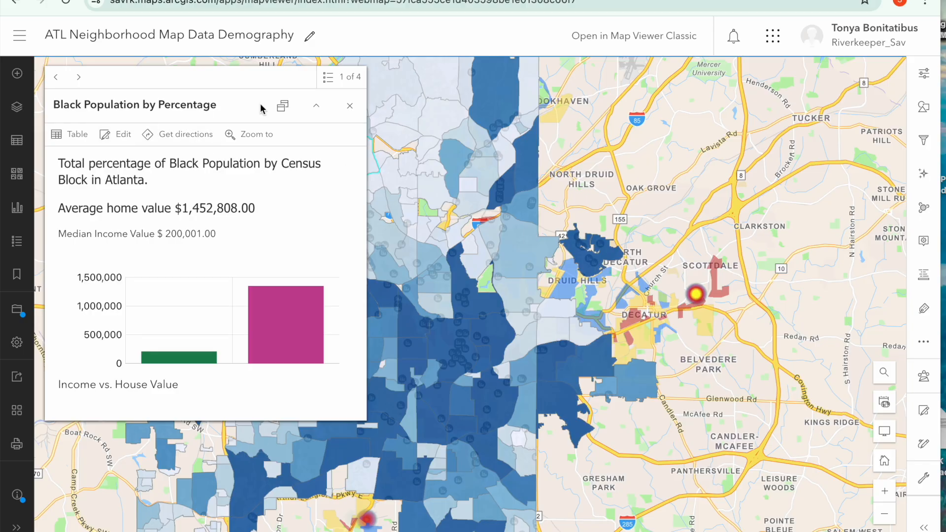
{"action": "left_click", "coordinate": [79, 77]}
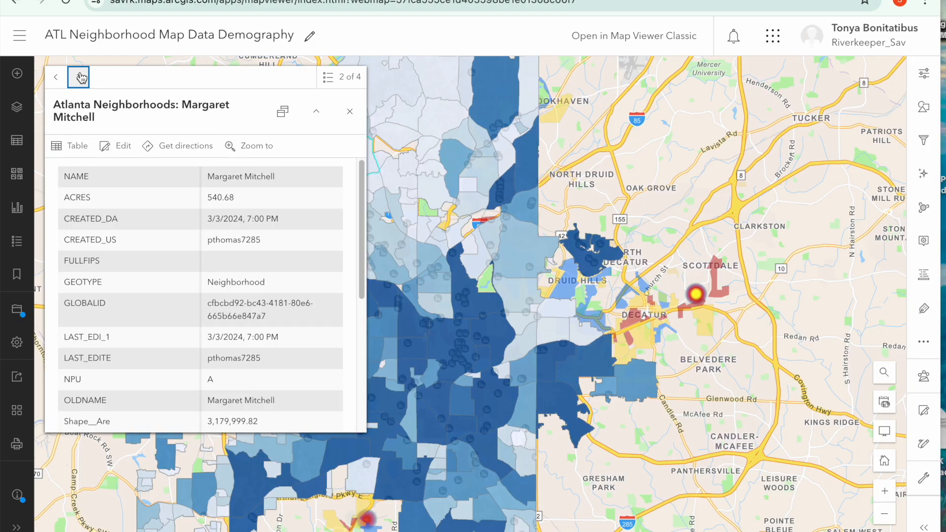
{"action": "left_click", "coordinate": [79, 77]}
{"action": "left_click", "coordinate": [79, 77]}
{"action": "left_click", "coordinate": [79, 76]}
{"action": "left_click", "coordinate": [79, 77]}
{"action": "left_click", "coordinate": [79, 77]}
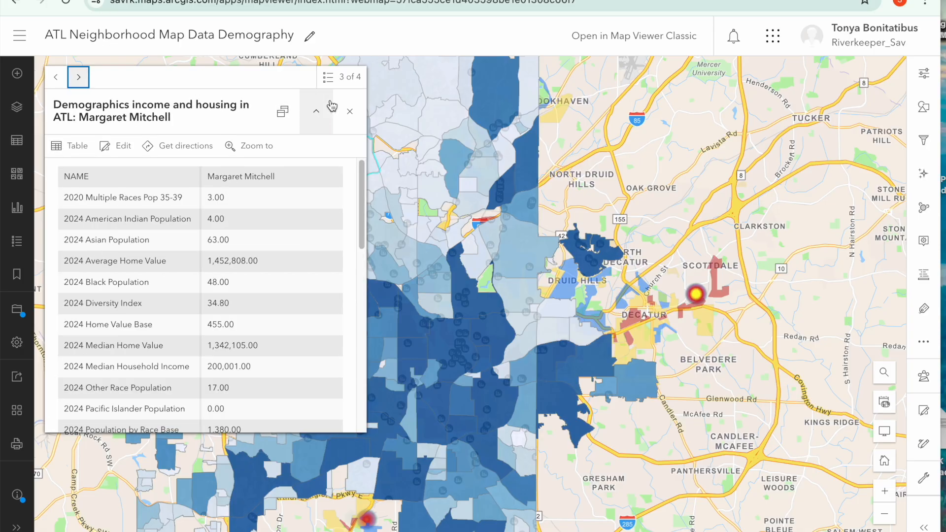
{"action": "left_click", "coordinate": [350, 112]}
Step: Review the hazardous waste and toxic release pop-ups at the hot spot near Scottdale, including the Total Releases by Type chart, and close them
{"action": "left_click", "coordinate": [696, 295]}
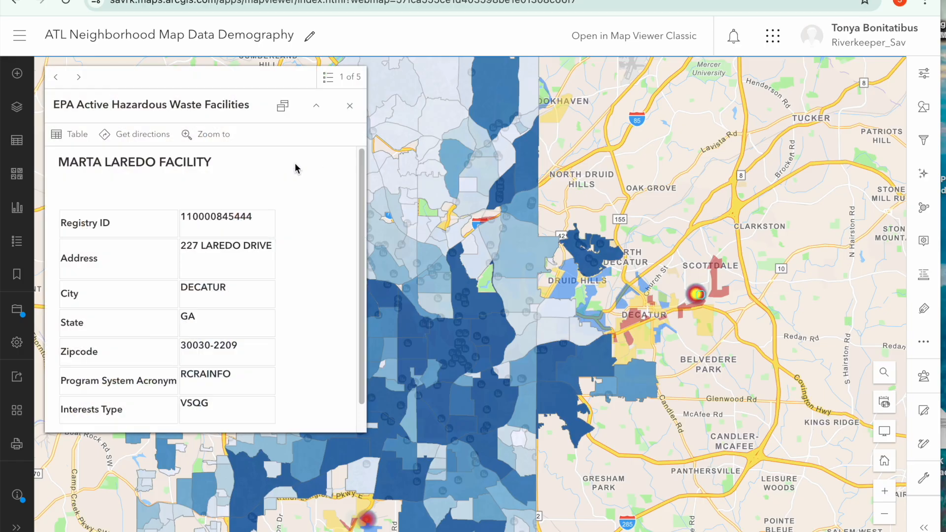
{"action": "scroll", "coordinate": [294, 229], "scroll_direction": "down", "scroll_amount": 2}
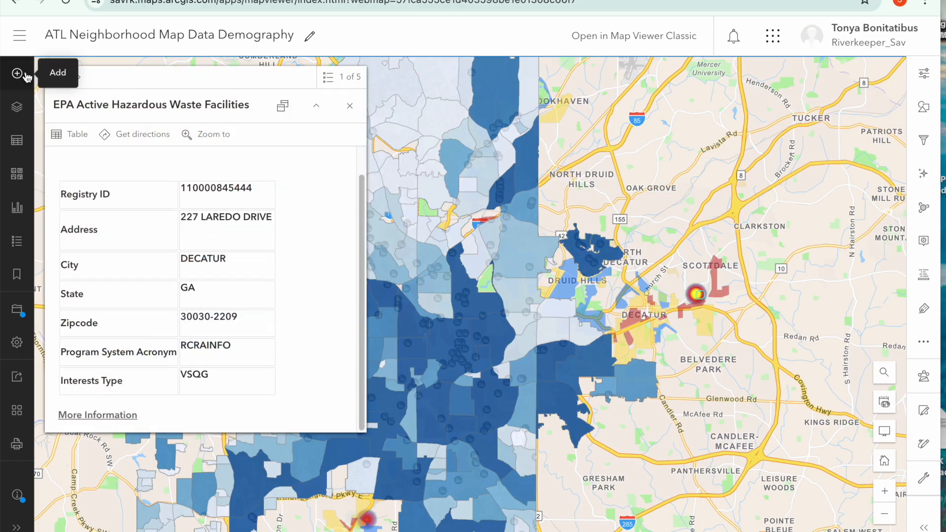
{"action": "left_click", "coordinate": [77, 77]}
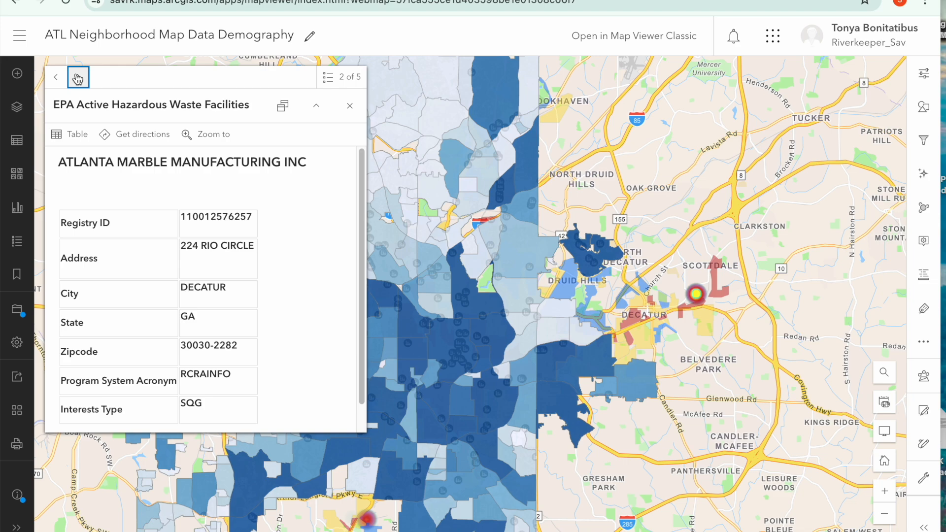
{"action": "left_click", "coordinate": [77, 77]}
{"action": "left_click", "coordinate": [78, 77]}
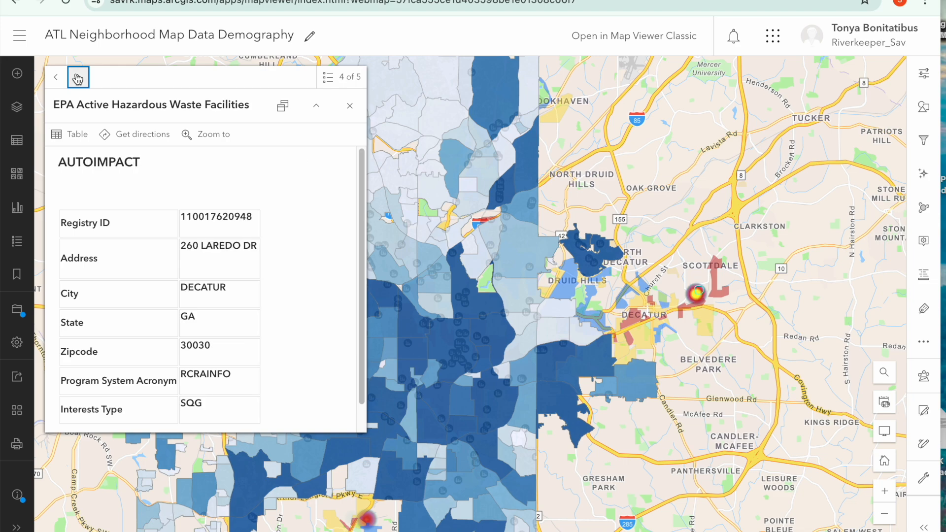
{"action": "left_click", "coordinate": [78, 77]}
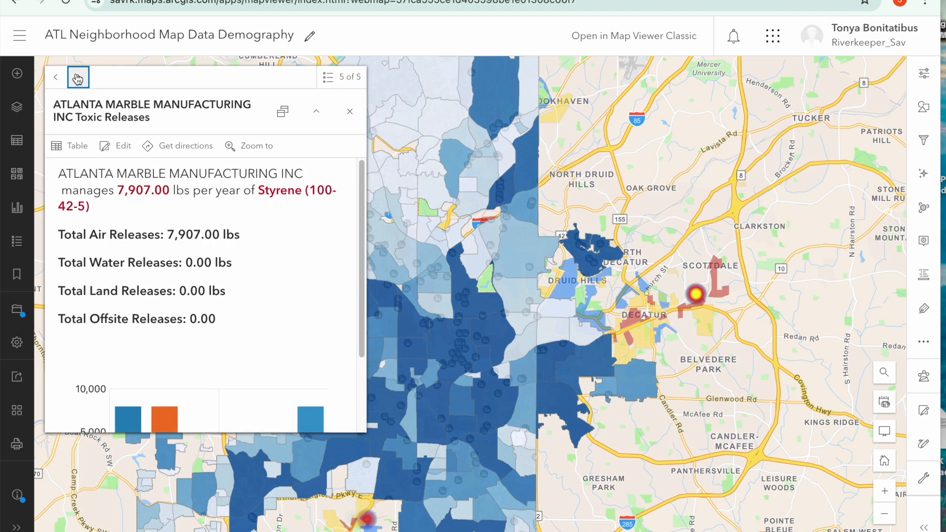
{"action": "scroll", "coordinate": [208, 276], "scroll_direction": "down", "scroll_amount": 2}
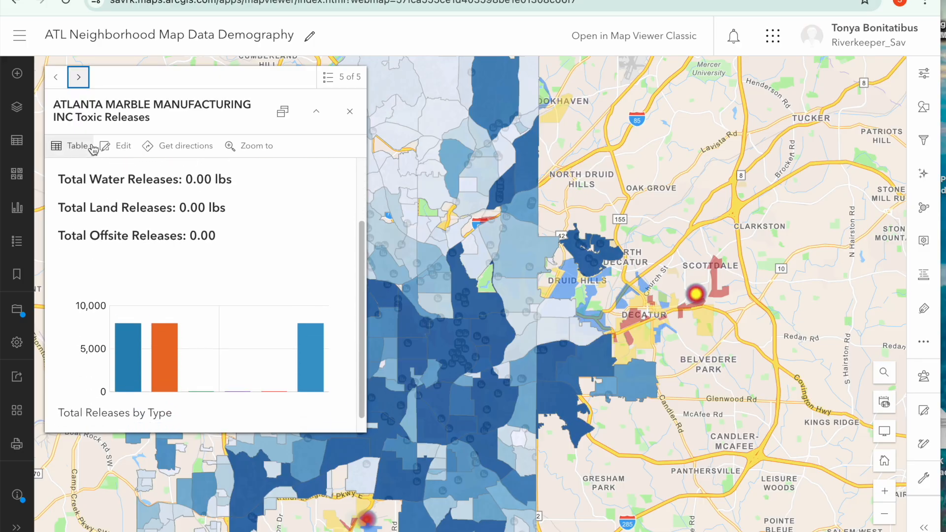
{"action": "left_click", "coordinate": [79, 77]}
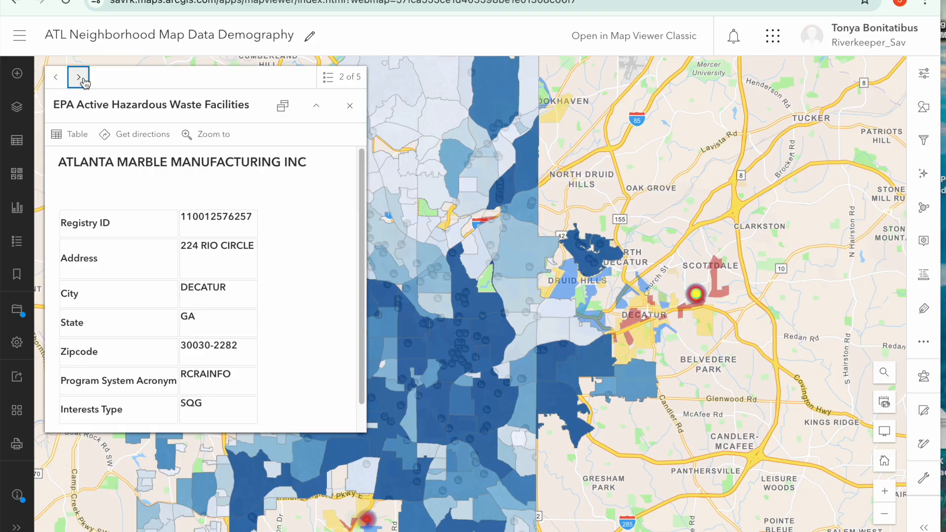
{"action": "left_click", "coordinate": [350, 107]}
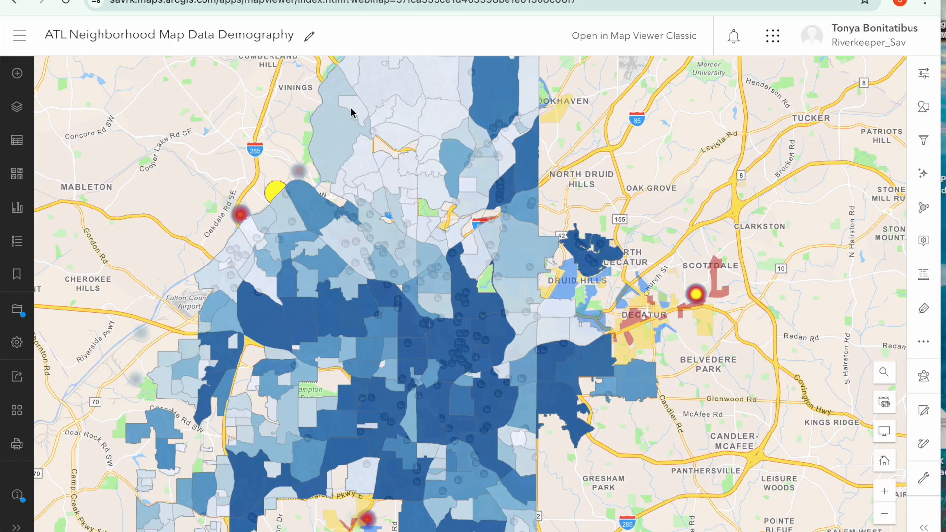
{"action": "key", "text": "super+shift+5"}
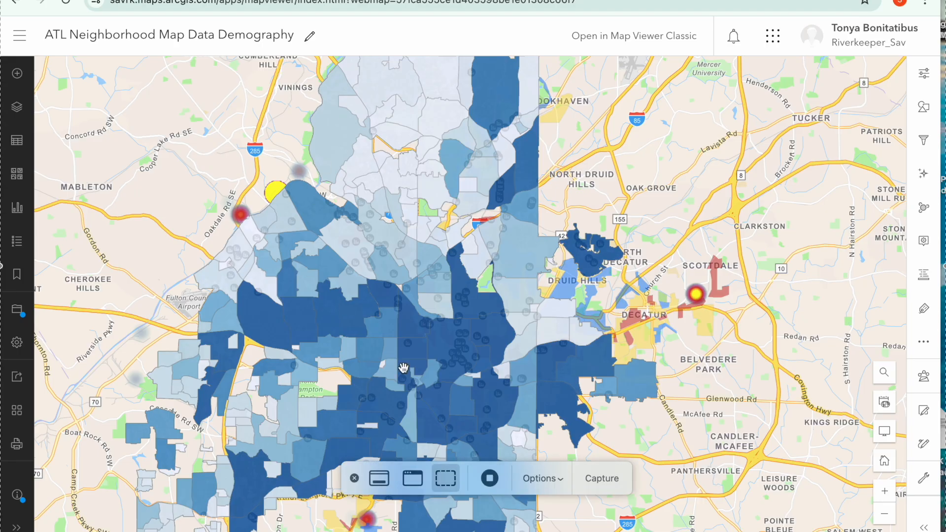
{"action": "left_click", "coordinate": [492, 470]}
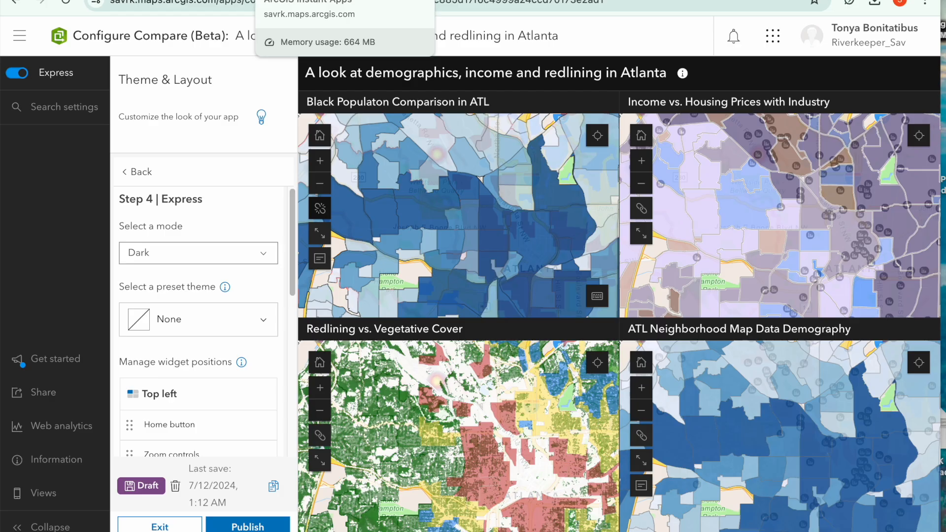
Step: Switch to the ATL Neighborhood Map Data Demography map and hide its Group Layer and Housing vs median income layer
{"action": "left_click", "coordinate": [389, 0]}
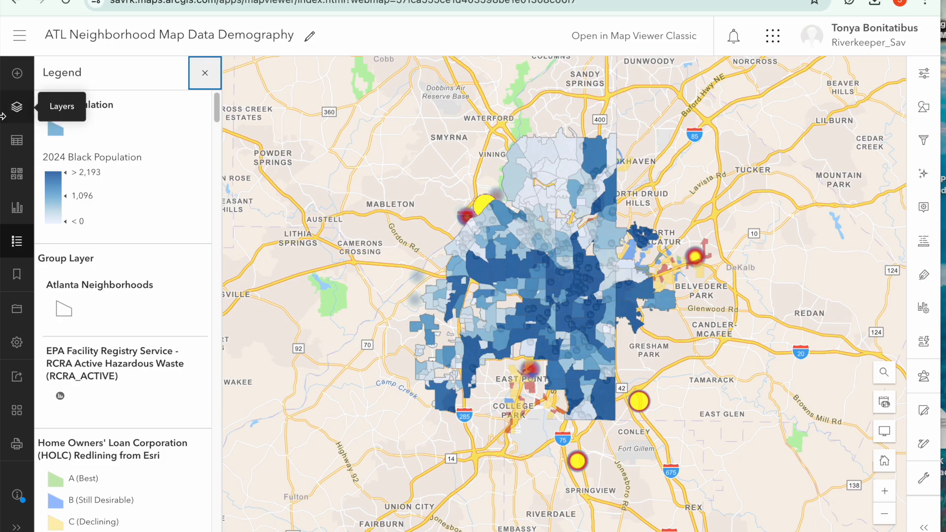
{"action": "left_click", "coordinate": [19, 112]}
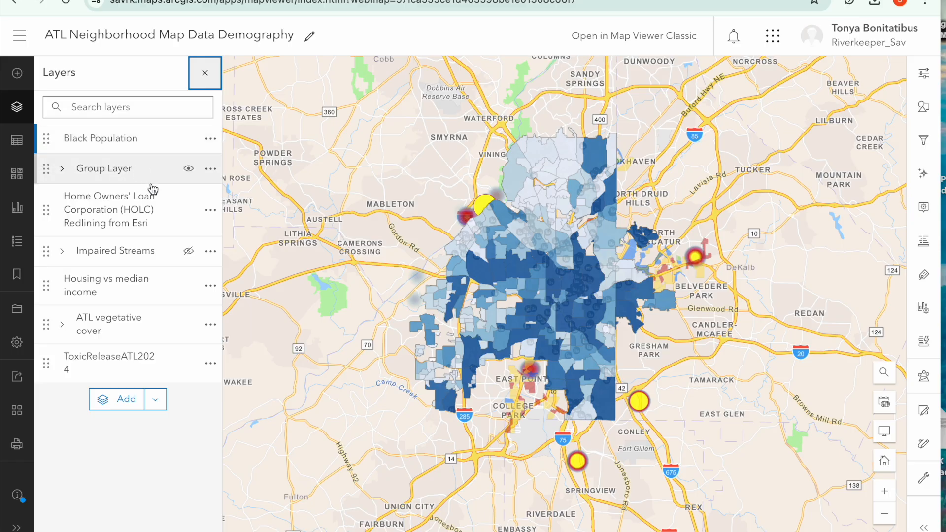
{"action": "left_click", "coordinate": [188, 169]}
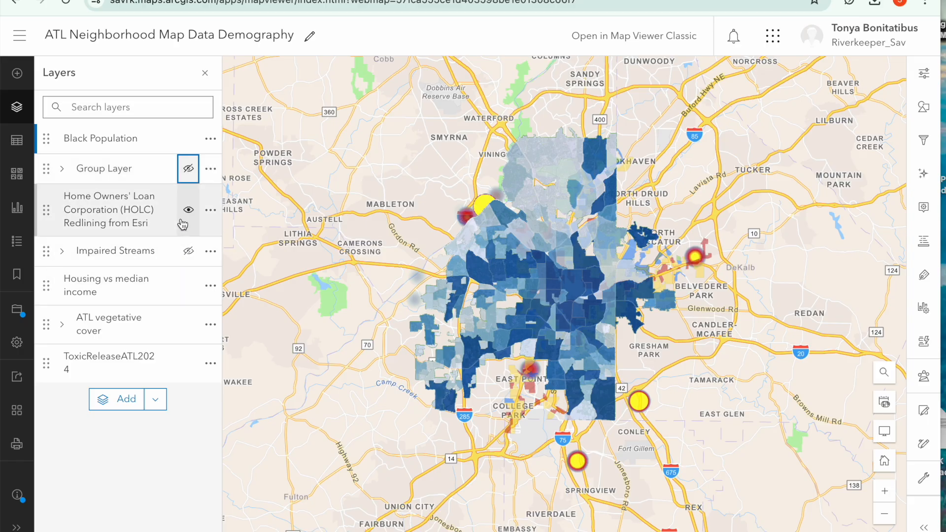
{"action": "left_click", "coordinate": [189, 210]}
{"action": "left_click", "coordinate": [189, 211]}
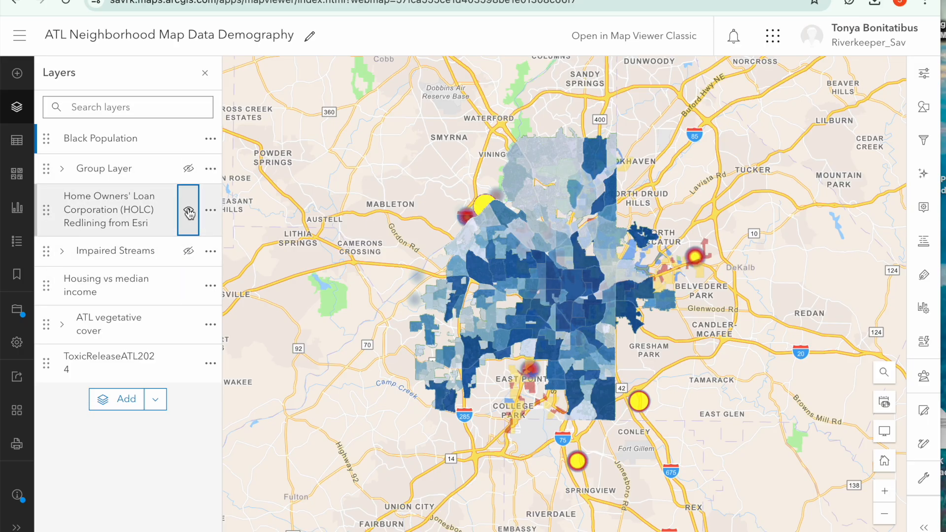
{"action": "left_click", "coordinate": [186, 286]}
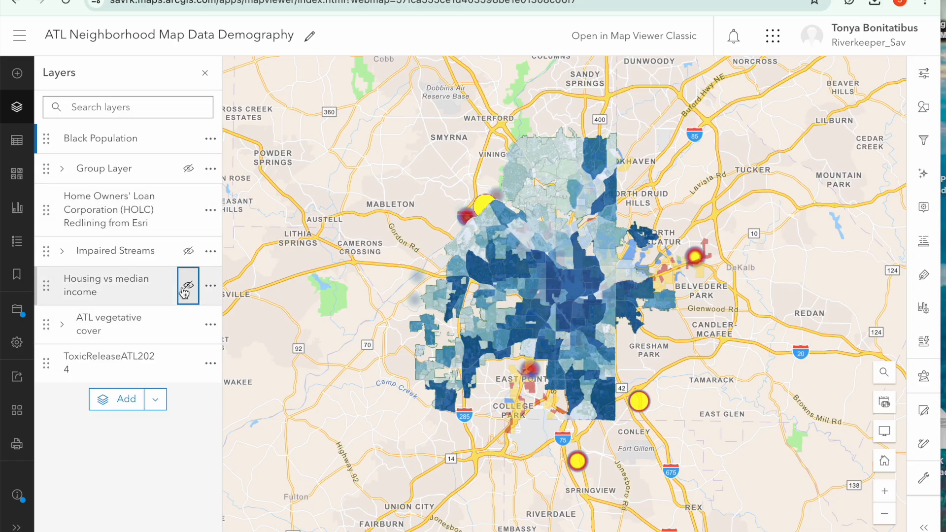
{"action": "left_click", "coordinate": [187, 323]}
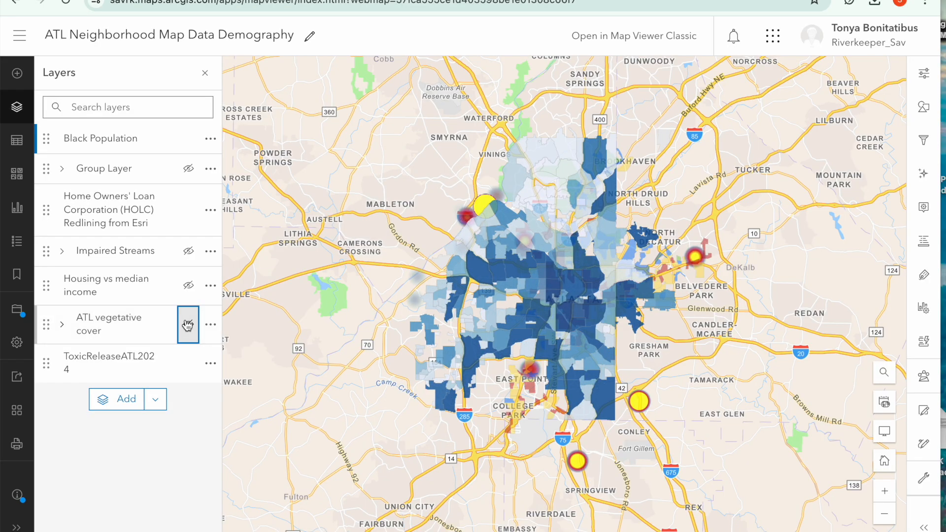
{"action": "left_click", "coordinate": [187, 324]}
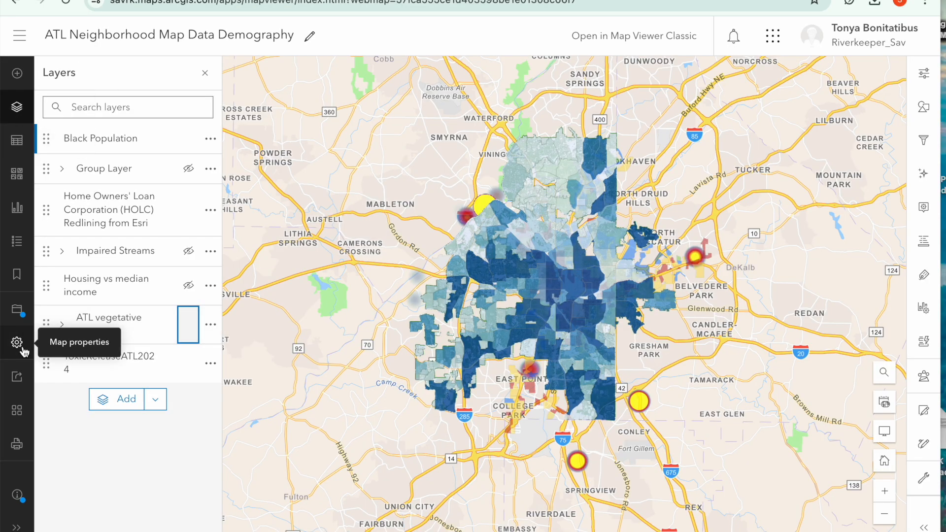
Step: Review the map's sharing levels and Save as settings, and close both dialogs without changing or saving anything
{"action": "left_click", "coordinate": [18, 373]}
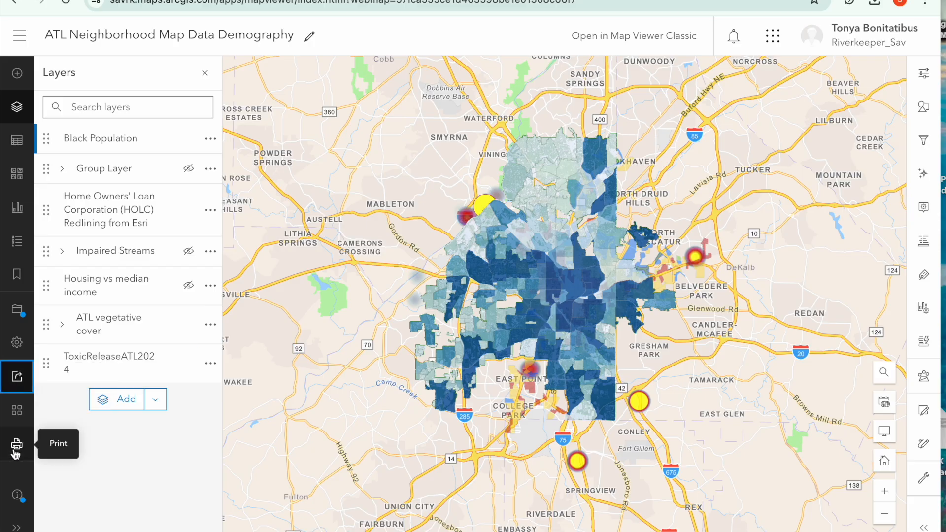
{"action": "left_click", "coordinate": [17, 311]}
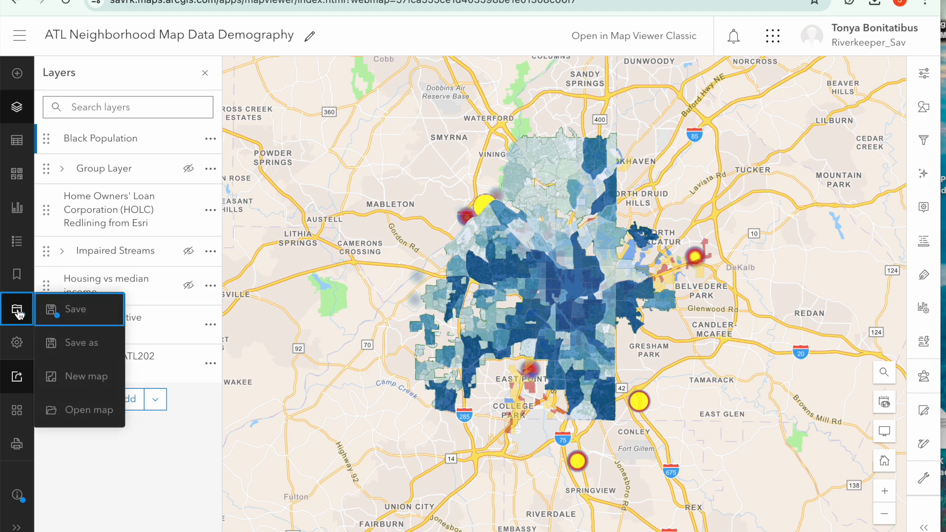
{"action": "left_click", "coordinate": [93, 341]}
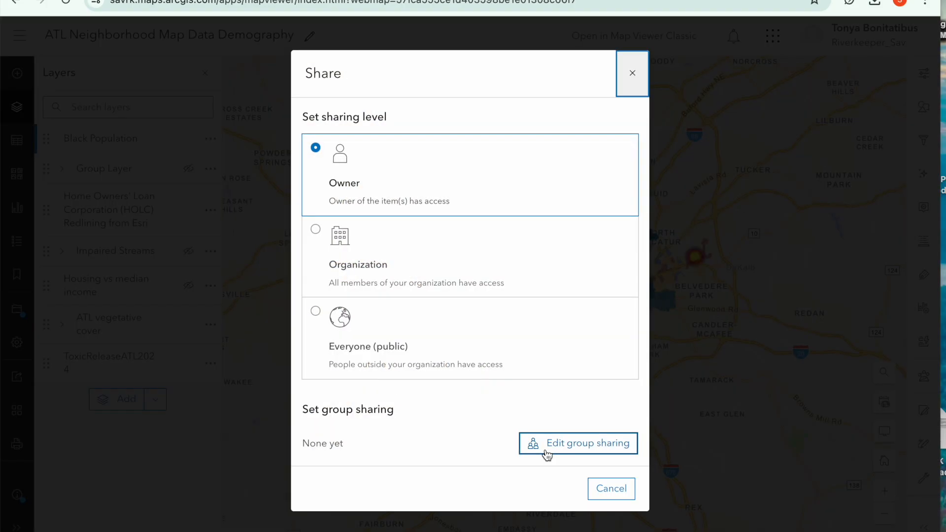
{"action": "left_click", "coordinate": [628, 79]}
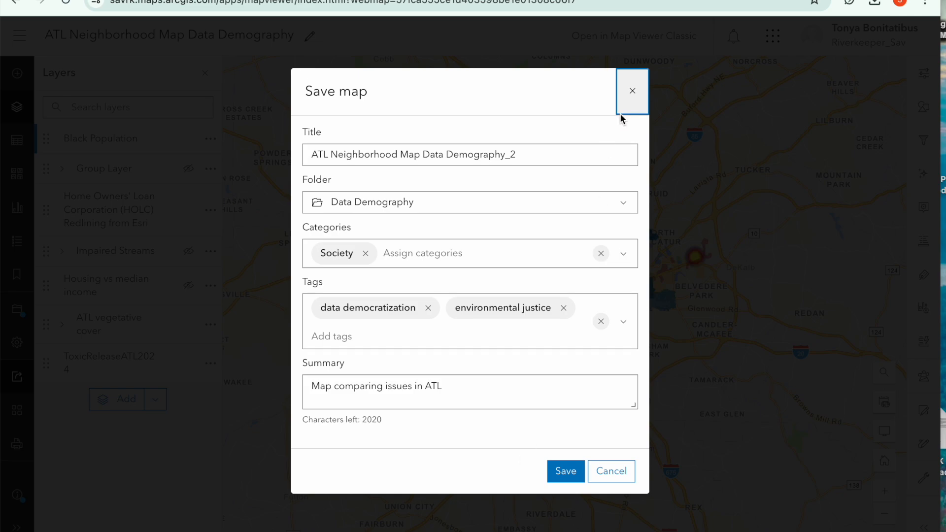
{"action": "left_click", "coordinate": [625, 101]}
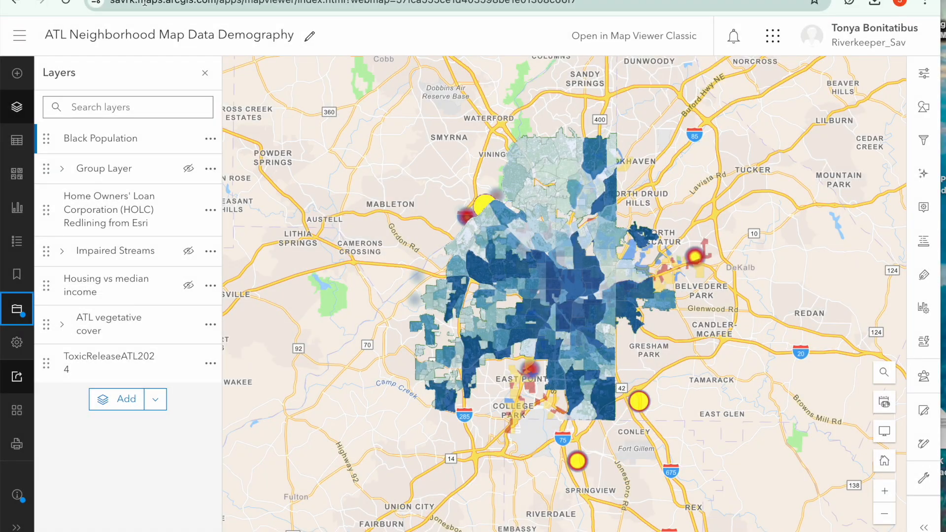
Step: Leave the ATL Neighborhood Map Data Demography map without saving and view the My content list with the comparison web maps
{"action": "left_click", "coordinate": [17, 38]}
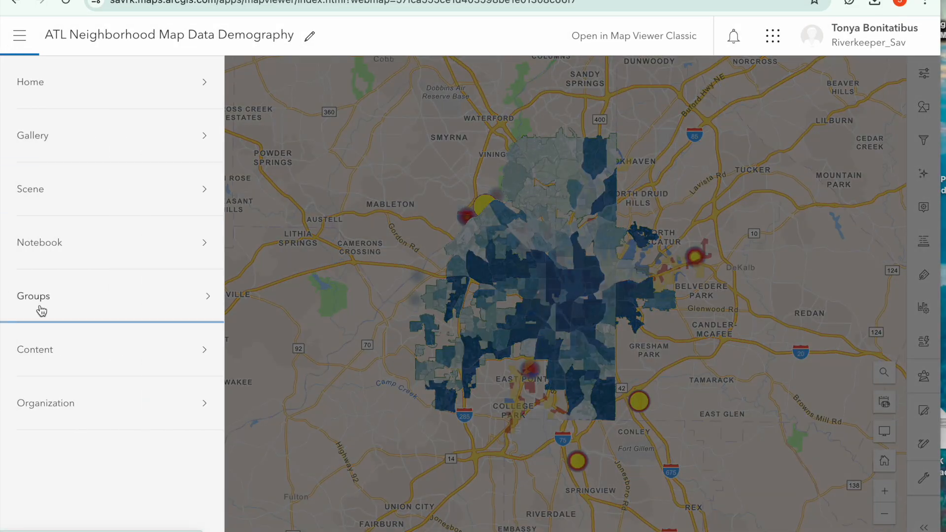
{"action": "left_click", "coordinate": [41, 354]}
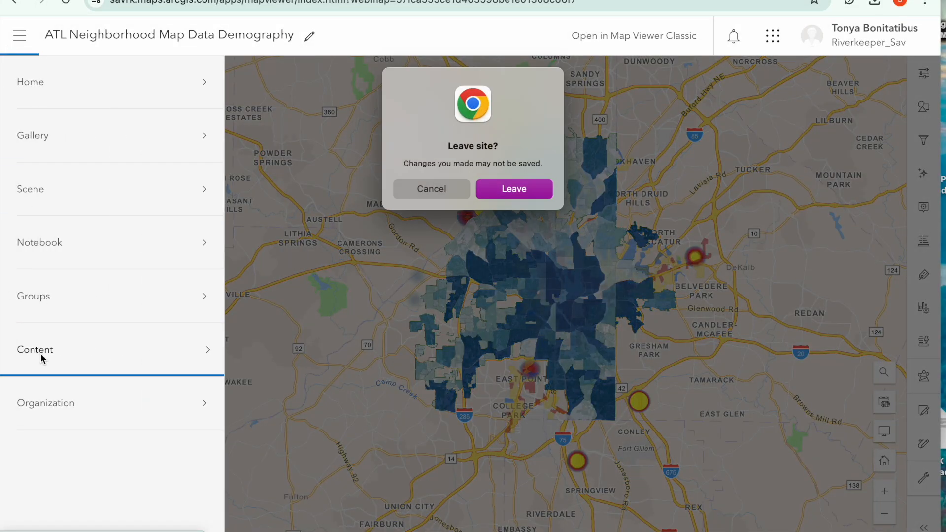
{"action": "left_click", "coordinate": [497, 190]}
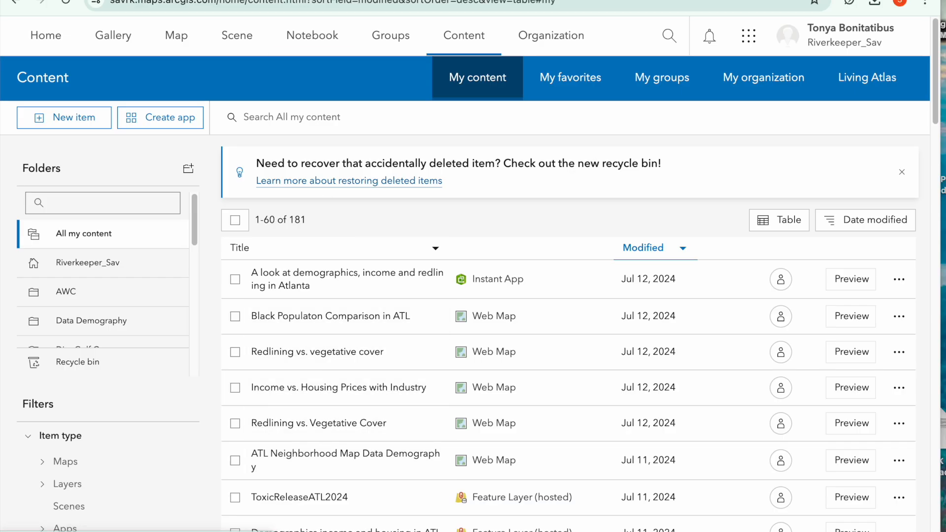
Step: Switch to the Instant Apps gallery's Create page and choose the Compare template for a new app
{"action": "left_click", "coordinate": [367, 1]}
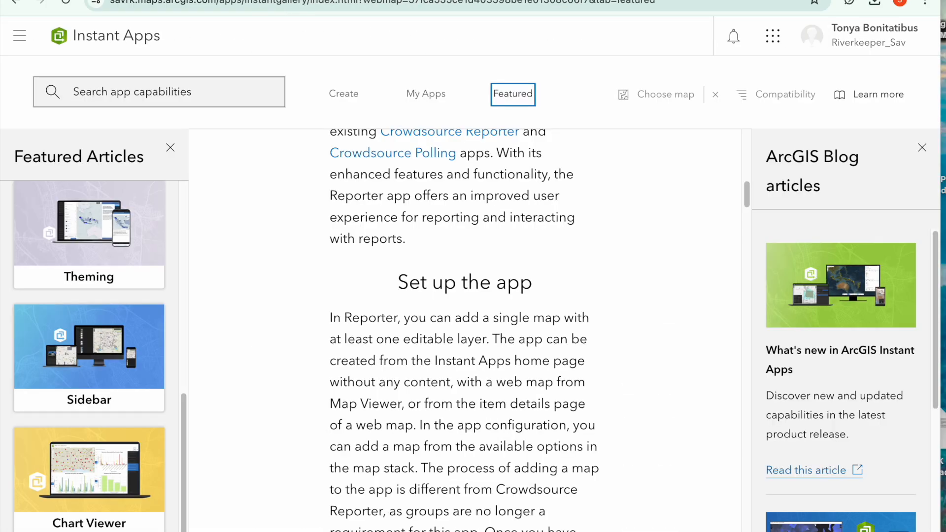
{"action": "left_click", "coordinate": [14, 3]}
{"action": "left_click", "coordinate": [353, 95]}
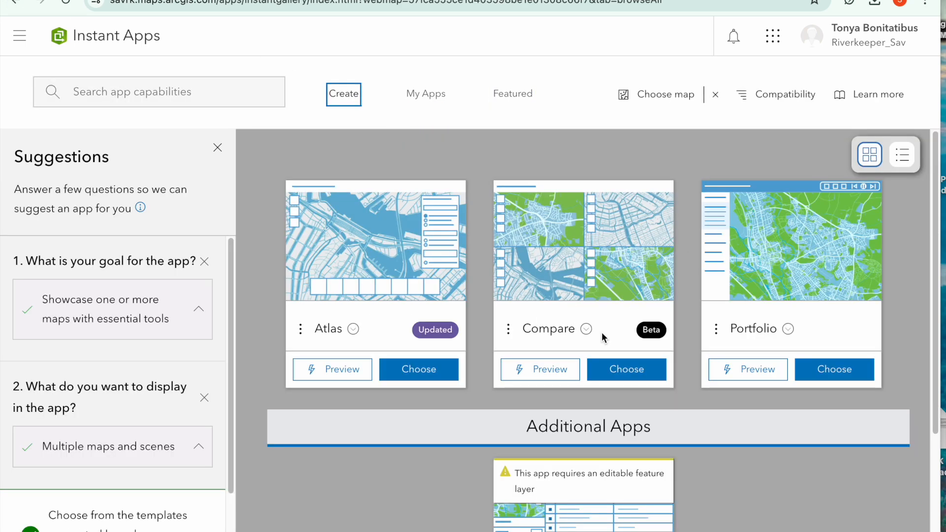
{"action": "left_click", "coordinate": [622, 377]}
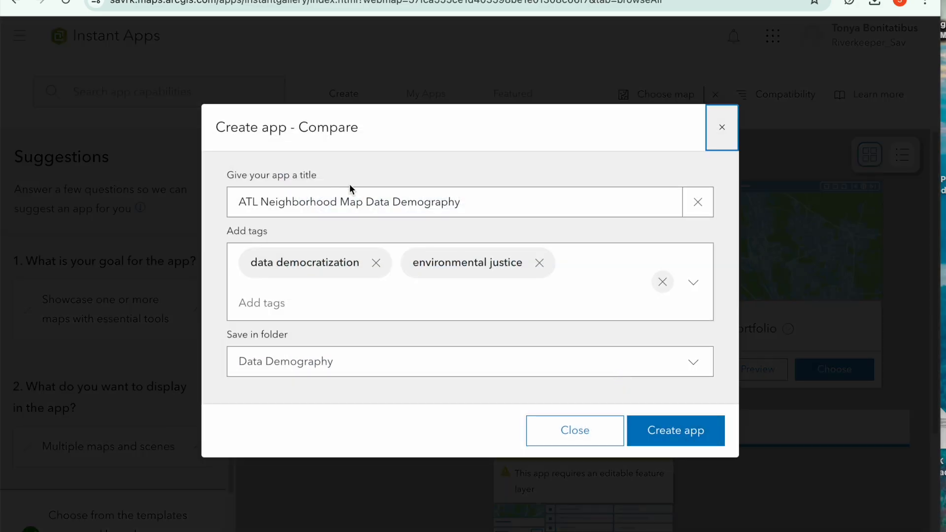
Step: Title the Compare app "Comparing in ATL" and create it in the Data Demography folder
{"action": "left_click", "coordinate": [496, 193]}
{"action": "key", "text": "ctrl+shift+Left"}
{"action": "triple_click", "coordinate": [496, 194]}
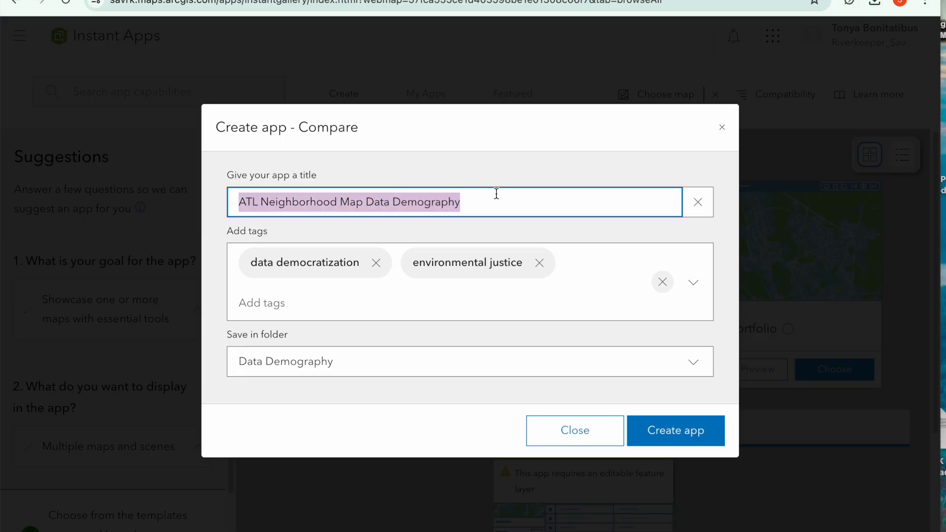
{"action": "type", "text": "Comapiris"}
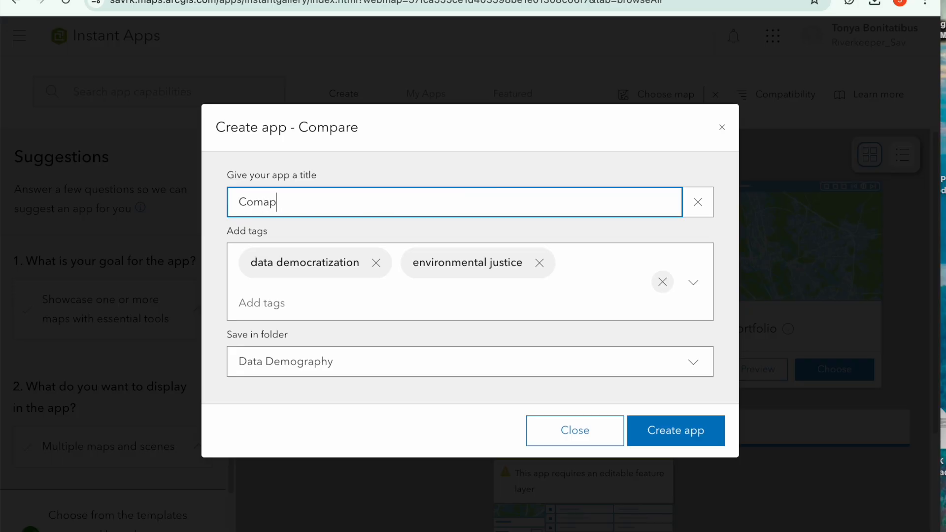
{"action": "key", "text": "BackSpace"}
{"action": "key", "text": "BackSpace"}
{"action": "key", "text": "BackSpace"}
{"action": "key", "text": "BackSpace"}
{"action": "key", "text": "BackSpace"}
{"action": "key", "text": "BackSpace"}
{"action": "type", "text": "pairing in ATL"}
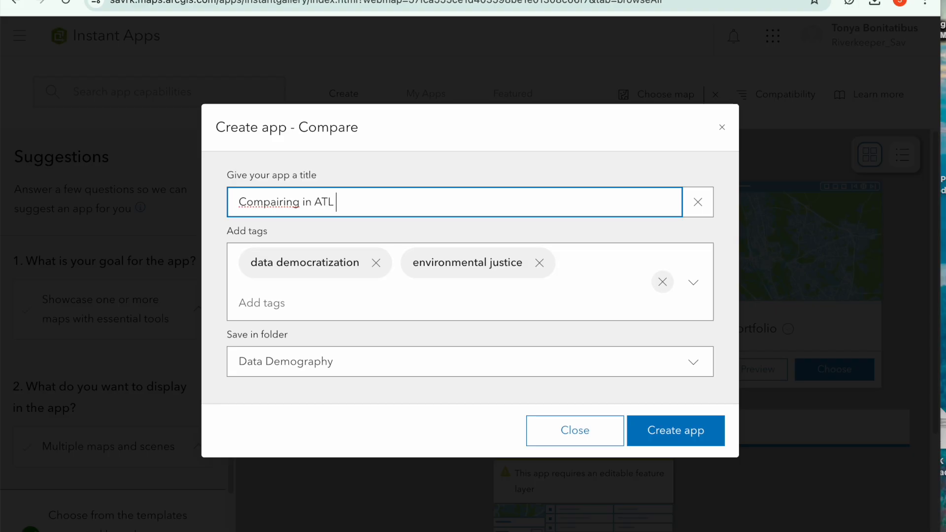
{"action": "right_click", "coordinate": [280, 204]}
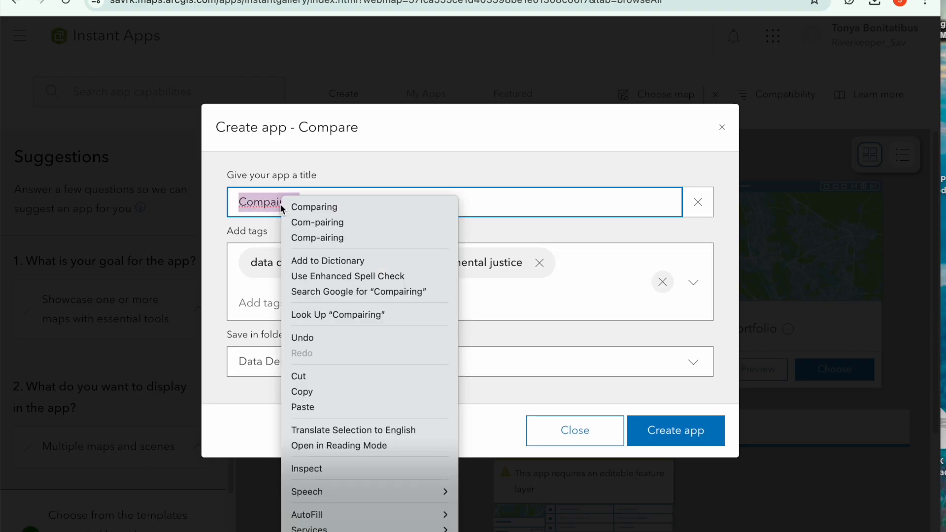
{"action": "left_click", "coordinate": [305, 204]}
{"action": "left_click", "coordinate": [641, 427]}
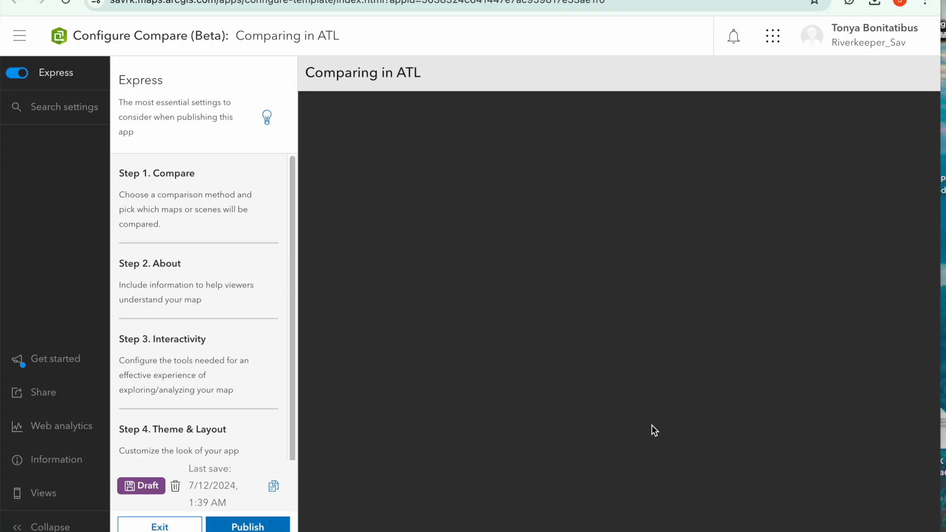
Step: Set the app's comparison to 4 maps and choose the "Black Populaton Comparison in ATL" web map as Map 1
{"action": "left_click", "coordinate": [153, 209]}
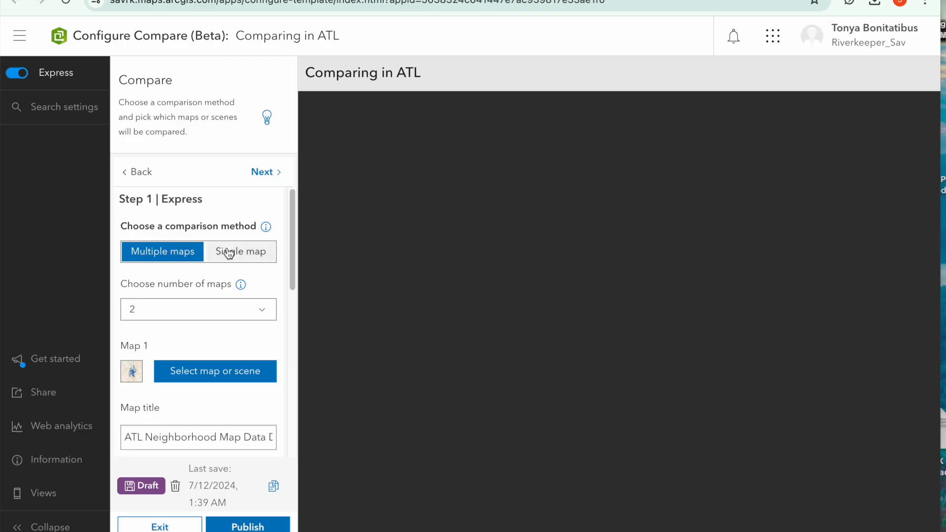
{"action": "left_click", "coordinate": [238, 309]}
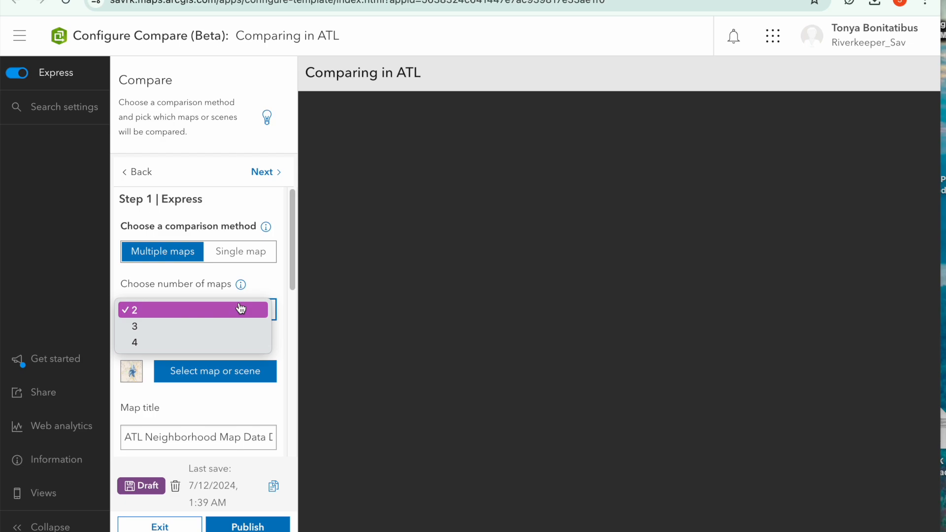
{"action": "left_click", "coordinate": [241, 347]}
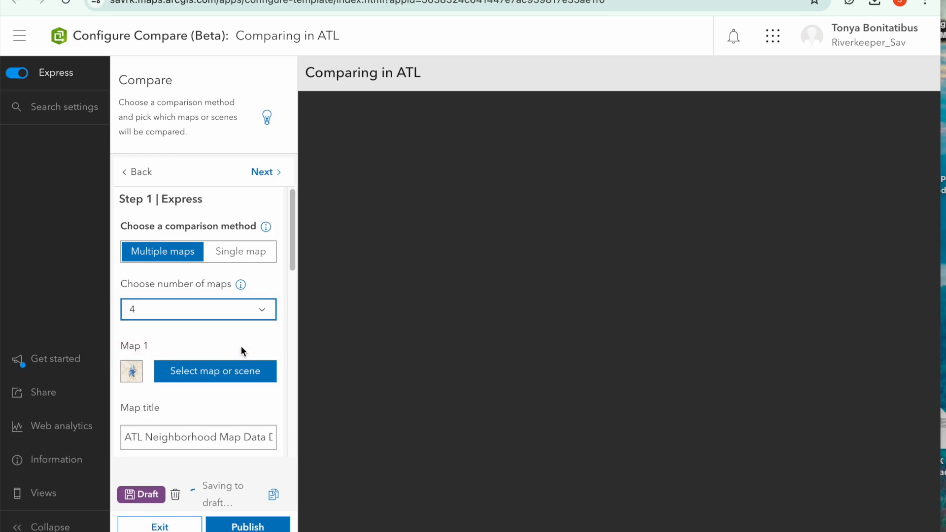
{"action": "left_click", "coordinate": [236, 375]}
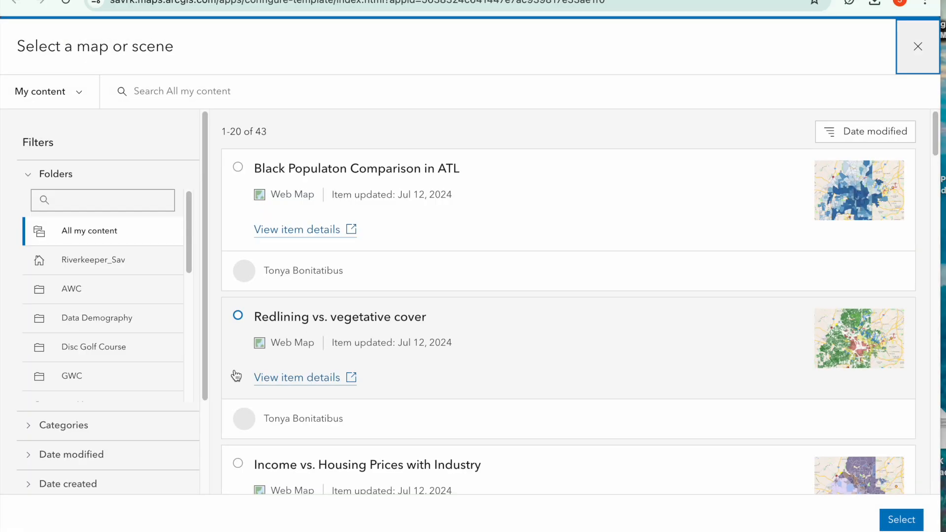
{"action": "left_click", "coordinate": [237, 167]}
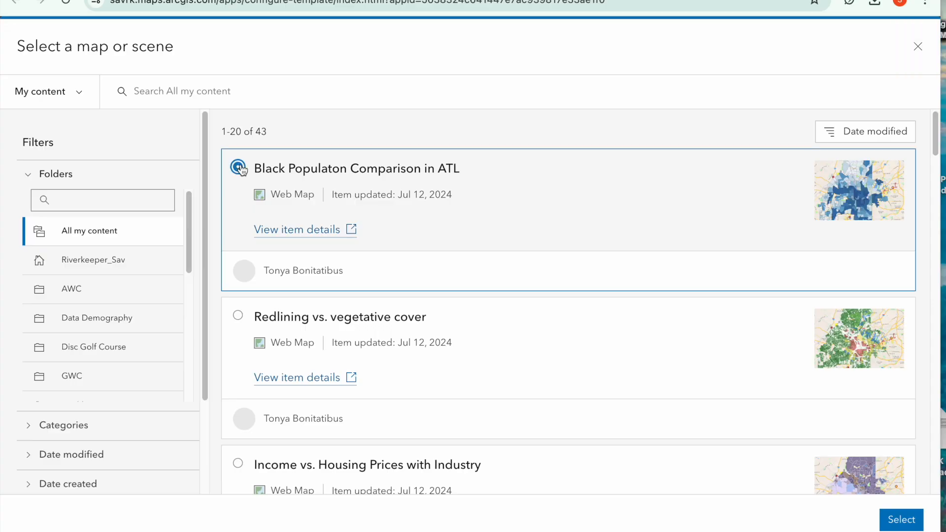
{"action": "left_click", "coordinate": [904, 519]}
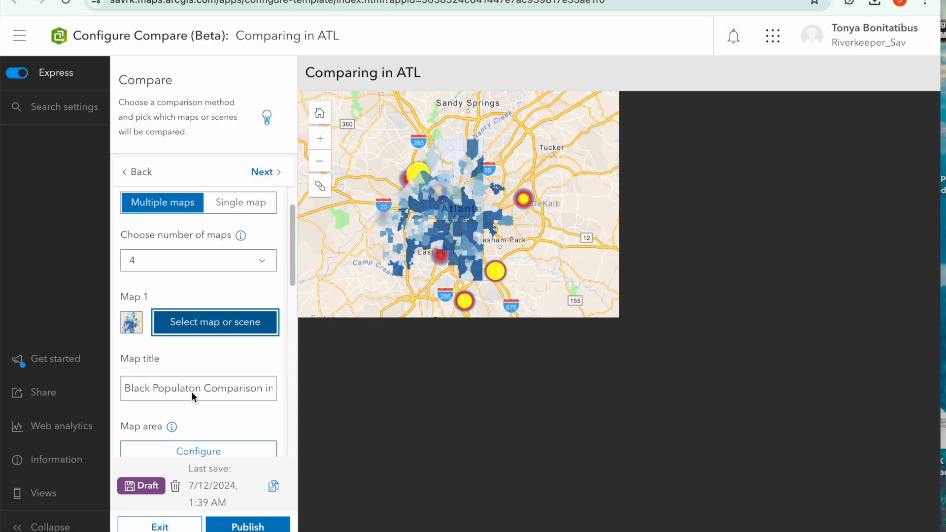
Step: Set Map 1's map area to the current view centred on Atlanta and save it
{"action": "scroll", "coordinate": [193, 397], "scroll_direction": "down", "scroll_amount": 2}
{"action": "scroll", "coordinate": [197, 341], "scroll_direction": "down", "scroll_amount": 3}
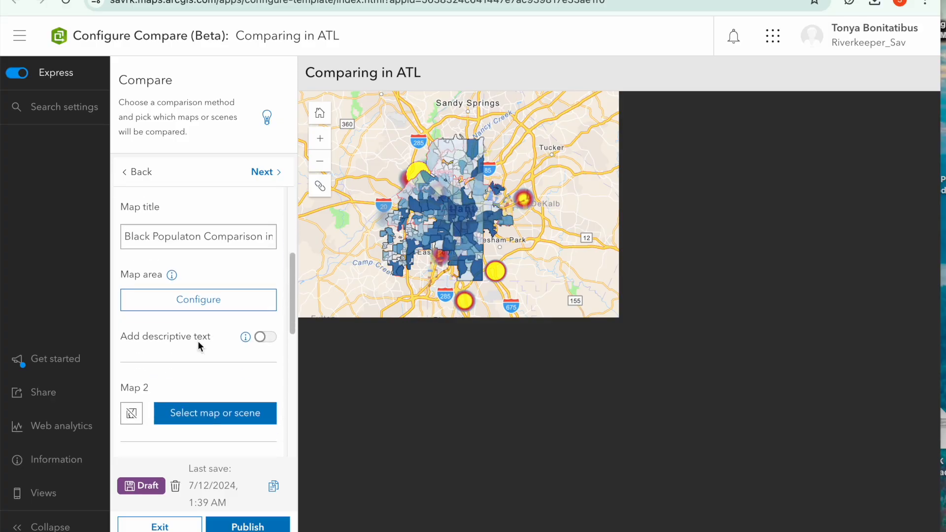
{"action": "left_click", "coordinate": [195, 301]}
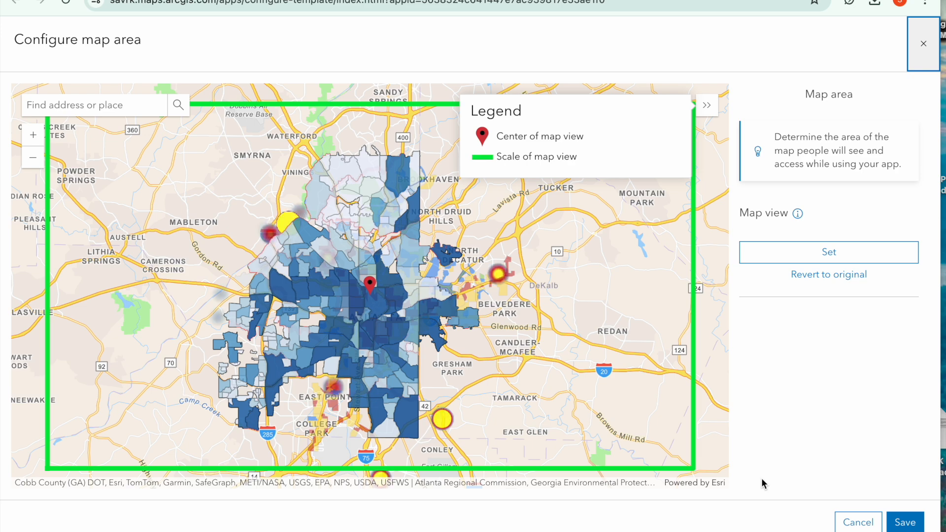
{"action": "left_click", "coordinate": [820, 256]}
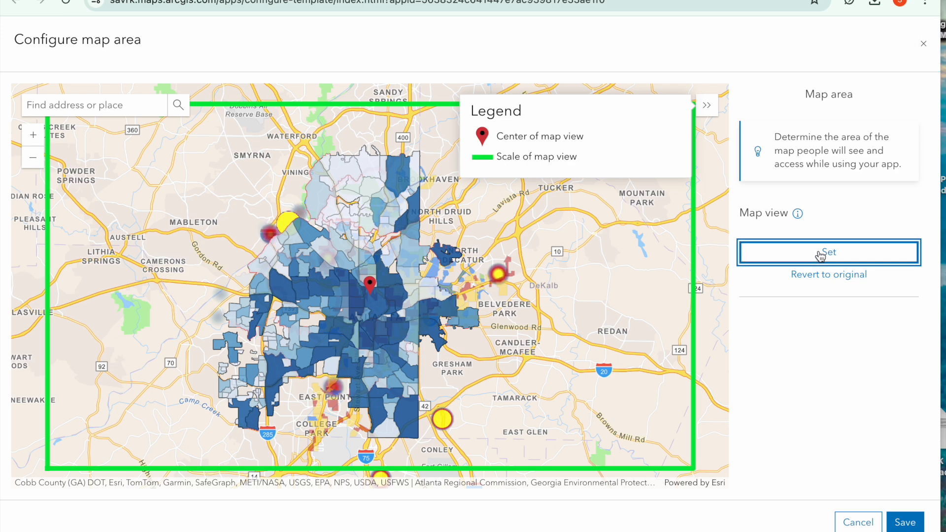
{"action": "left_click", "coordinate": [905, 522]}
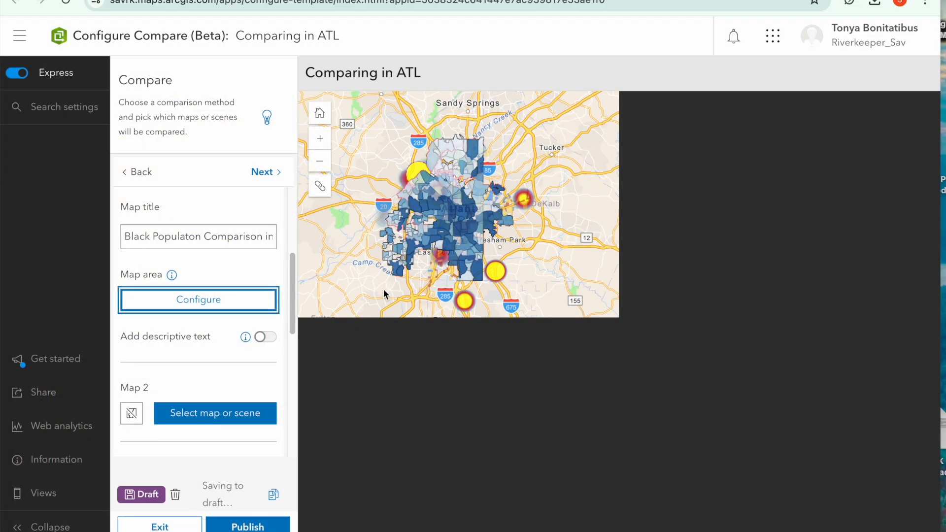
Step: Choose the "Income vs. Housing Prices with Industry" web map as Map 2
{"action": "left_click", "coordinate": [204, 417]}
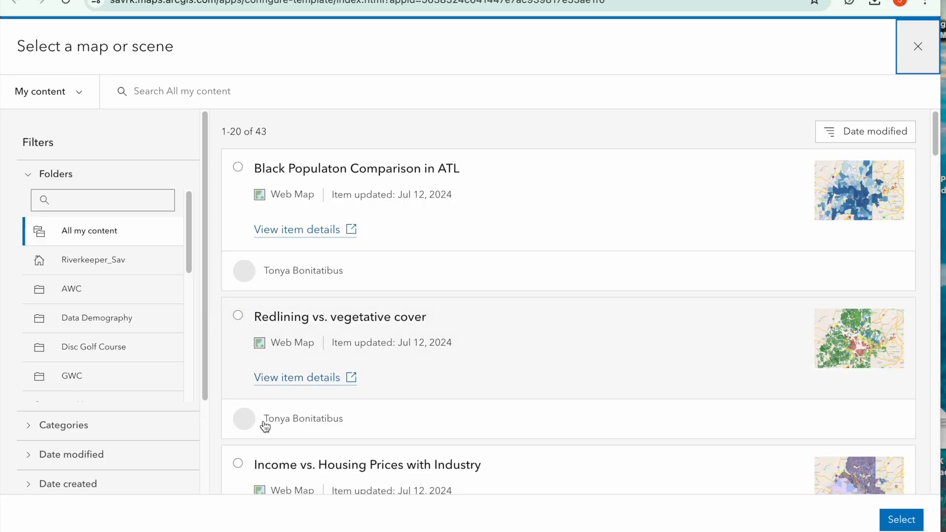
{"action": "left_click", "coordinate": [237, 463]}
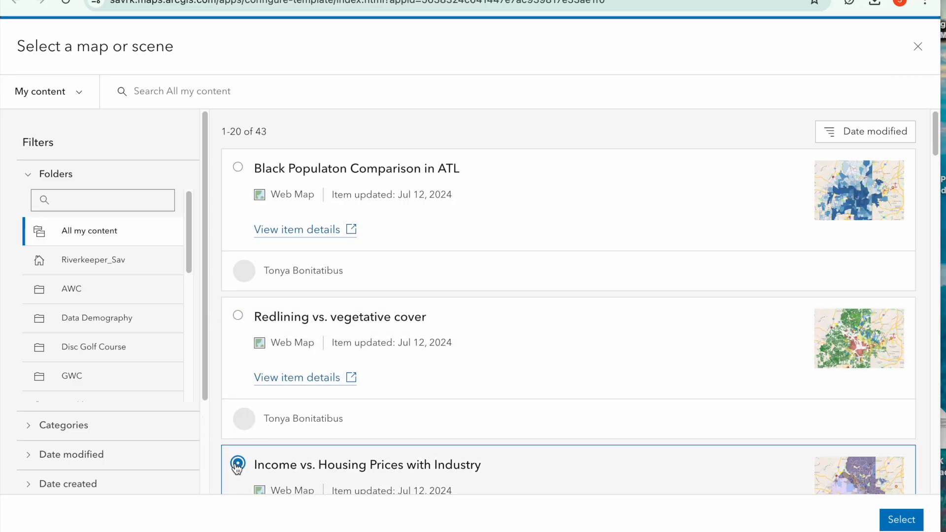
{"action": "left_click", "coordinate": [901, 519]}
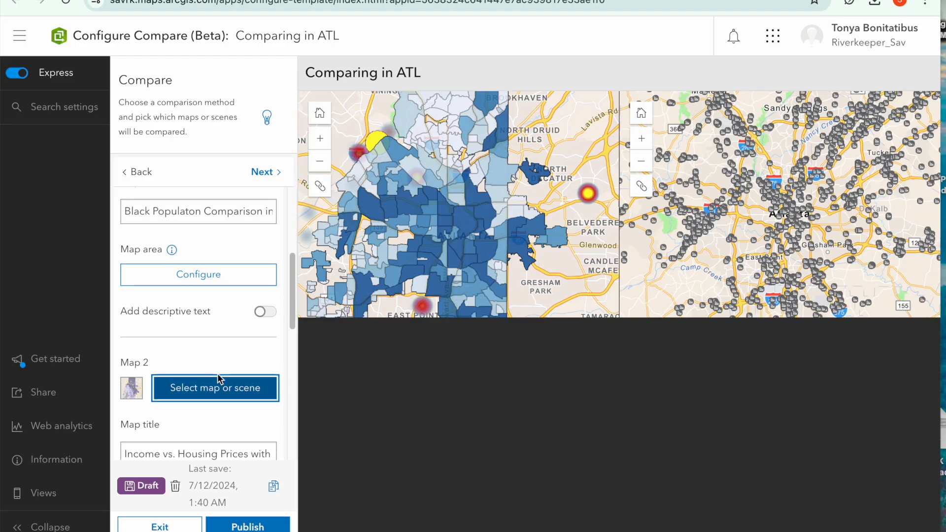
Step: Choose the "Redlining vs. vegetative cover" web map as Map 3
{"action": "scroll", "coordinate": [218, 376], "scroll_direction": "down", "scroll_amount": 1}
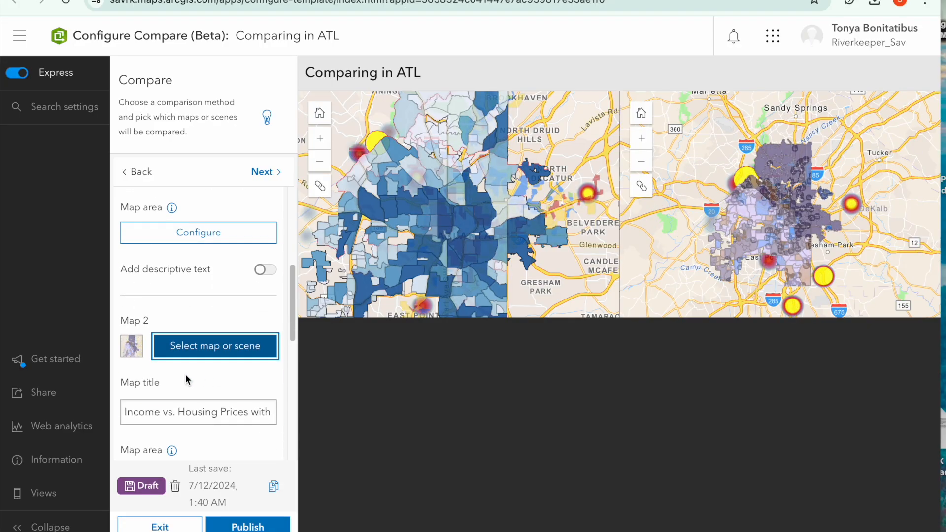
{"action": "scroll", "coordinate": [186, 376], "scroll_direction": "down", "scroll_amount": 2}
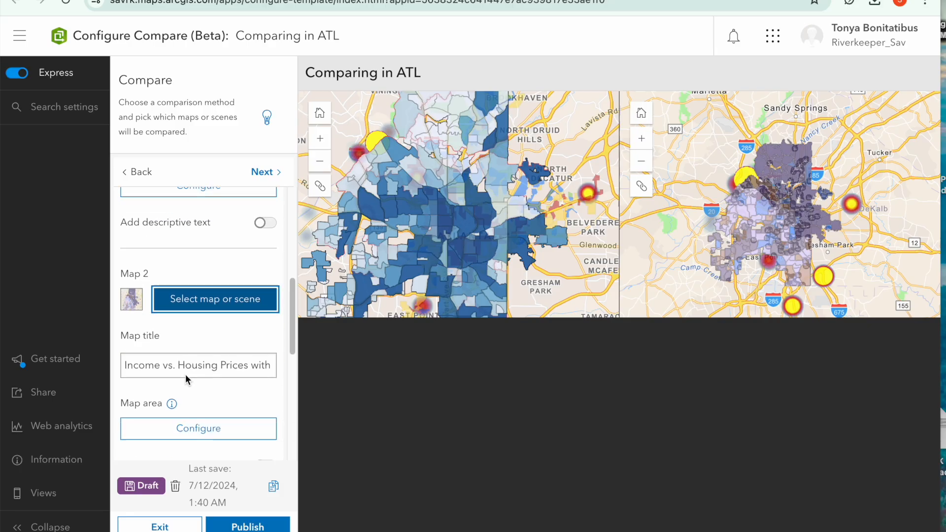
{"action": "scroll", "coordinate": [185, 377], "scroll_direction": "down", "scroll_amount": 2}
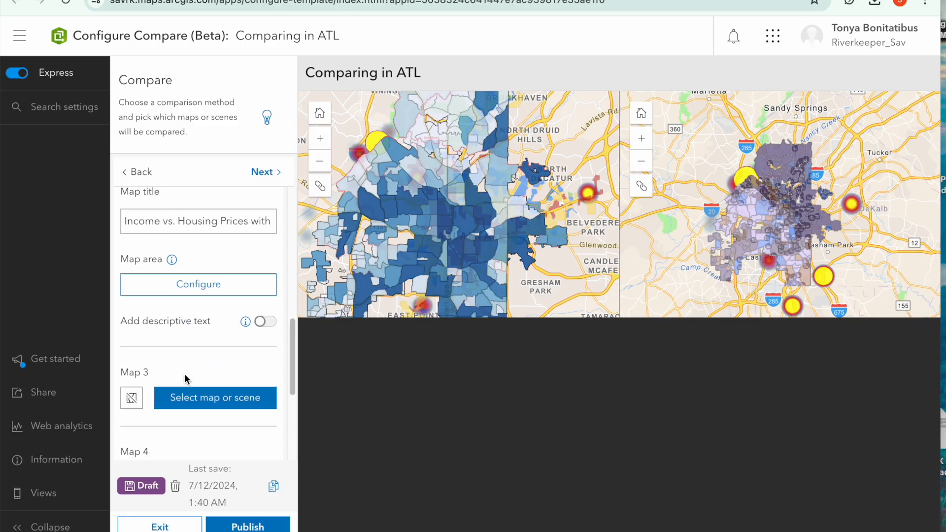
{"action": "left_click", "coordinate": [187, 397]}
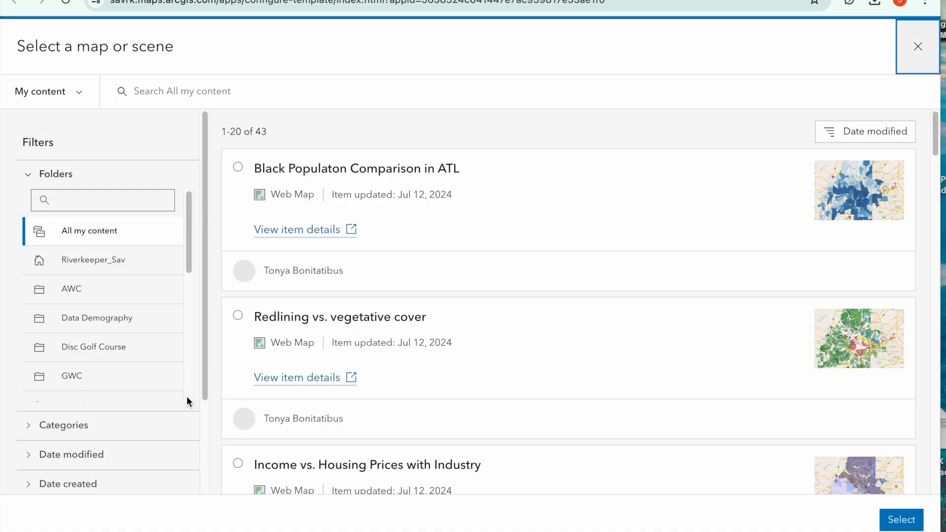
{"action": "left_click", "coordinate": [238, 315]}
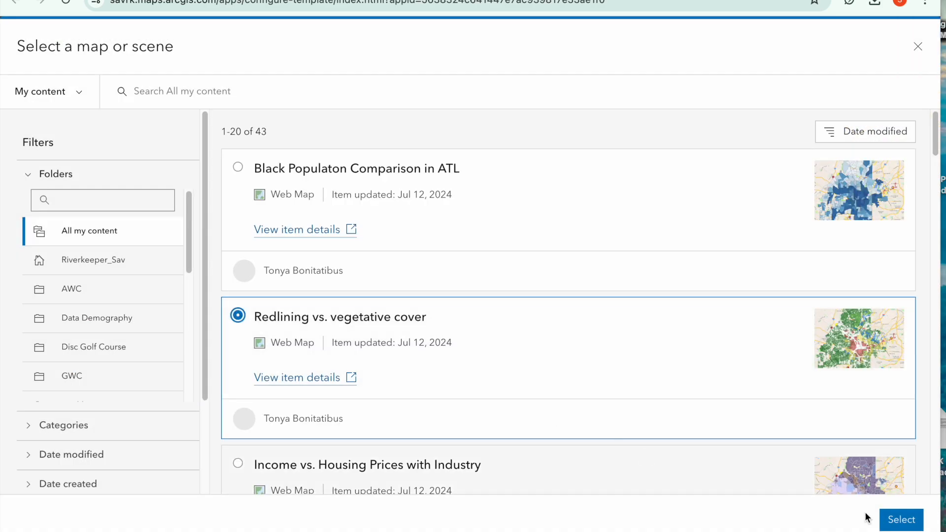
{"action": "left_click", "coordinate": [897, 525]}
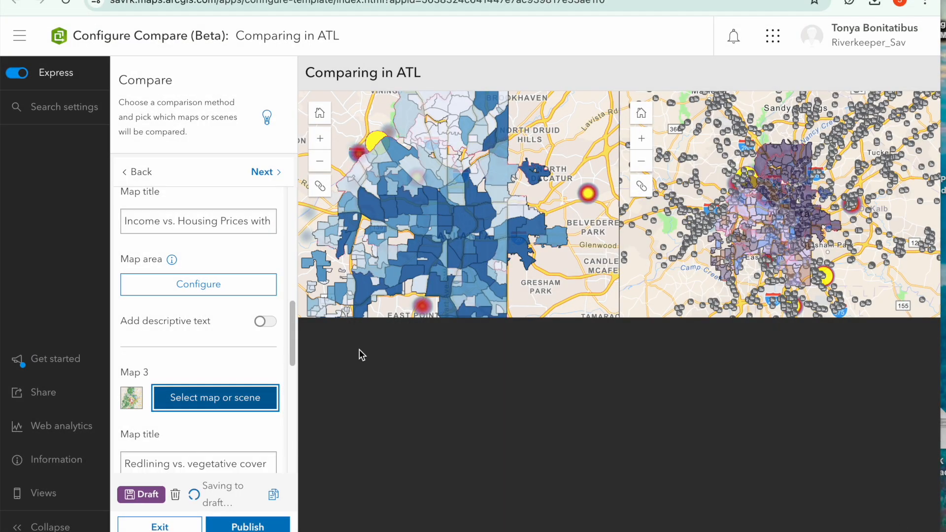
Step: Choose the "ATL Neighborhood Map Data Demography" web map as Map 4
{"action": "scroll", "coordinate": [255, 391], "scroll_direction": "down", "scroll_amount": 4}
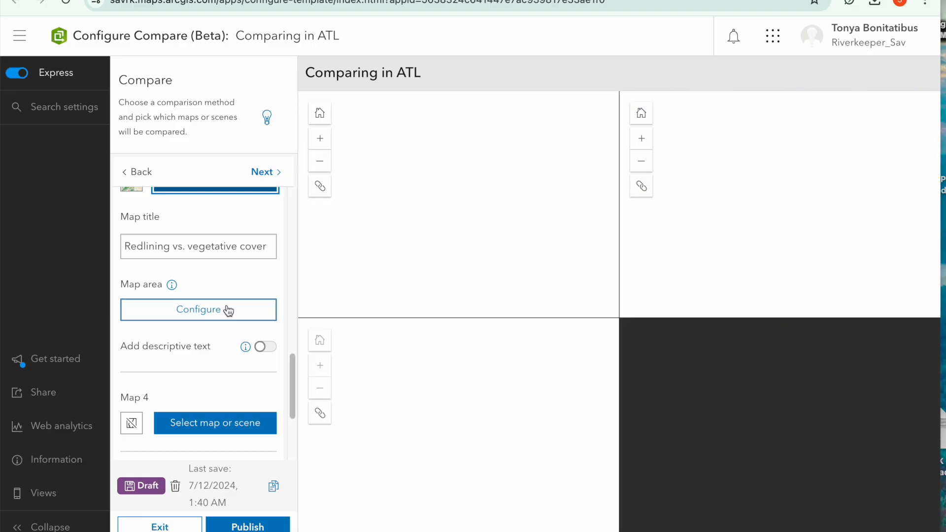
{"action": "left_click", "coordinate": [216, 418]}
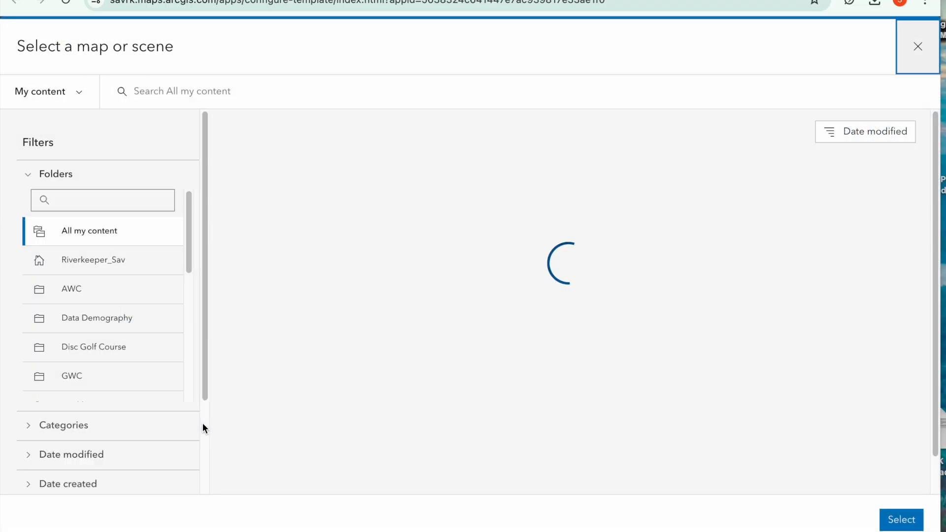
{"action": "scroll", "coordinate": [437, 381], "scroll_direction": "down", "scroll_amount": 3}
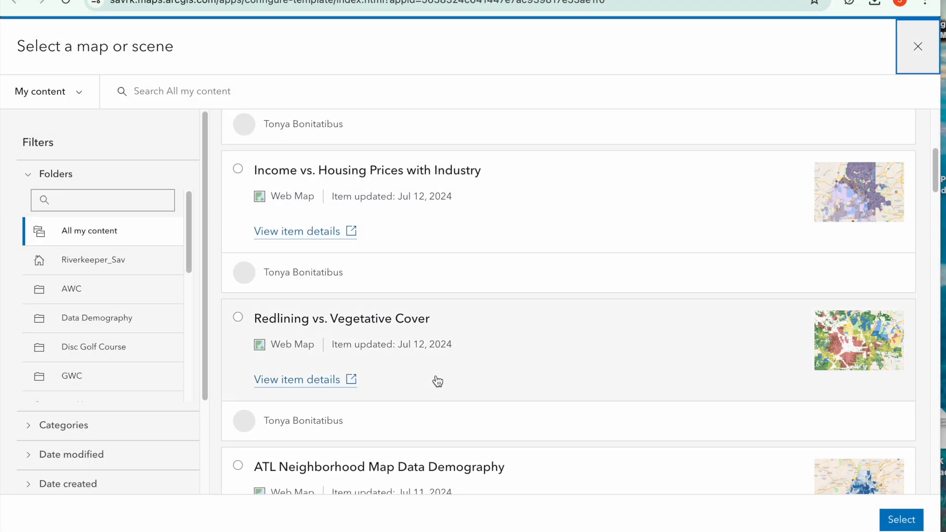
{"action": "scroll", "coordinate": [437, 381], "scroll_direction": "down", "scroll_amount": 3}
{"action": "left_click", "coordinate": [238, 313]}
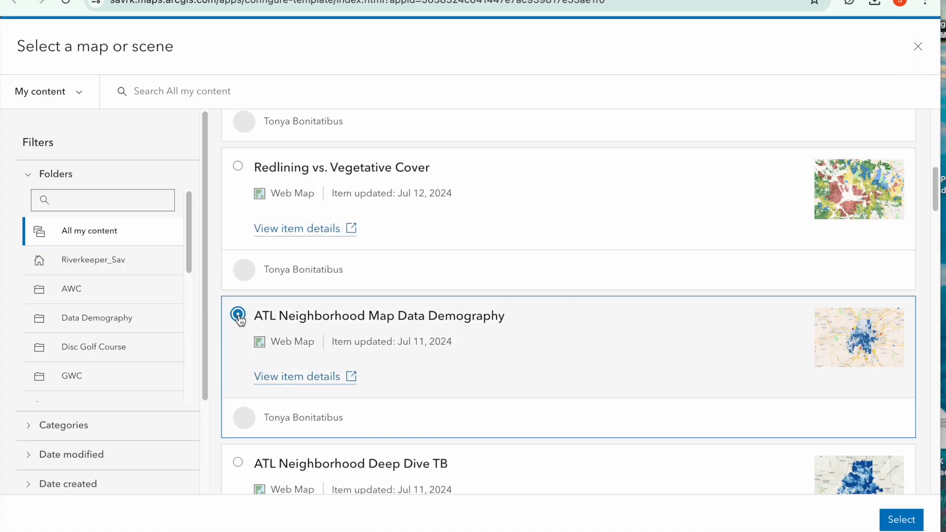
{"action": "left_click", "coordinate": [902, 517]}
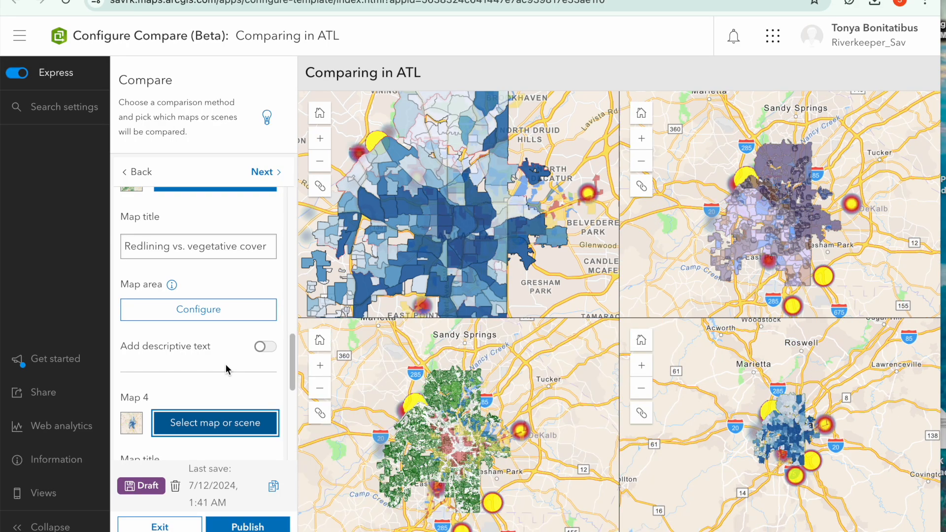
{"action": "scroll", "coordinate": [226, 364], "scroll_direction": "down", "scroll_amount": 4}
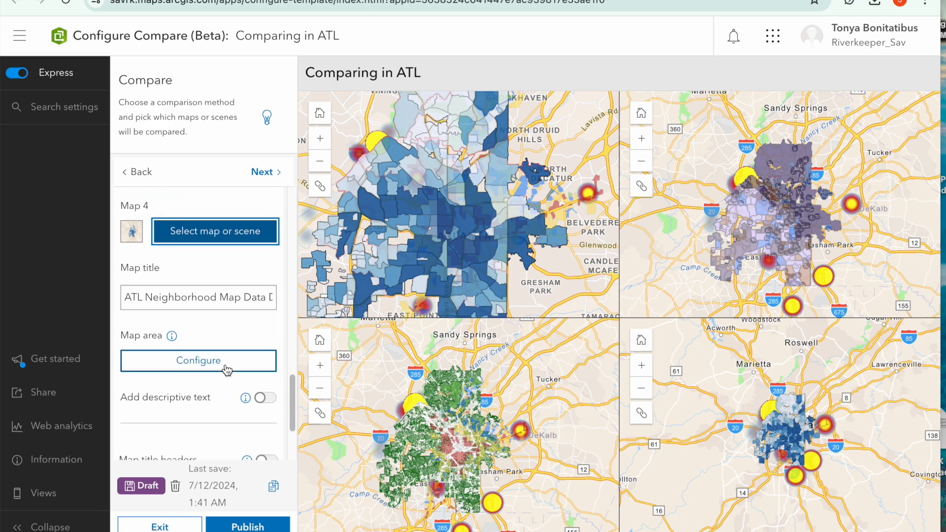
{"action": "scroll", "coordinate": [226, 370], "scroll_direction": "down", "scroll_amount": 2}
{"action": "left_click", "coordinate": [265, 317]}
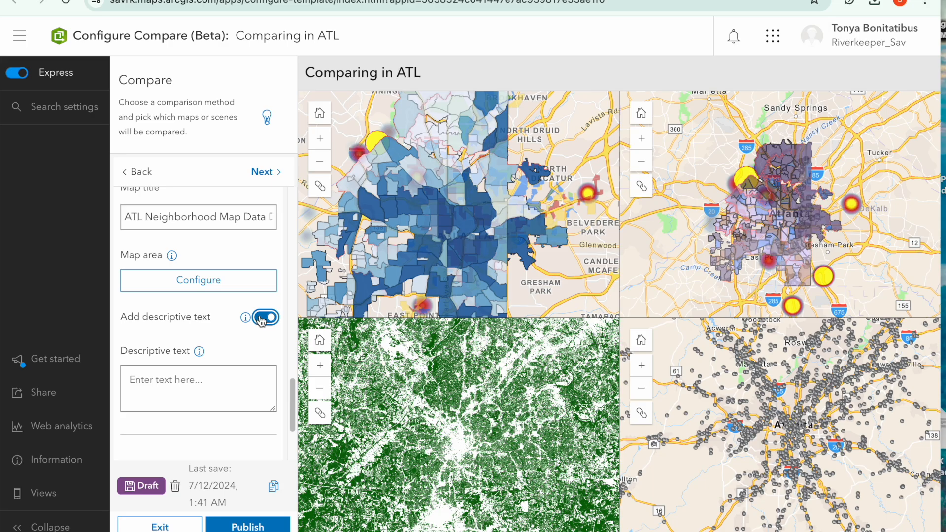
{"action": "left_click", "coordinate": [261, 317]}
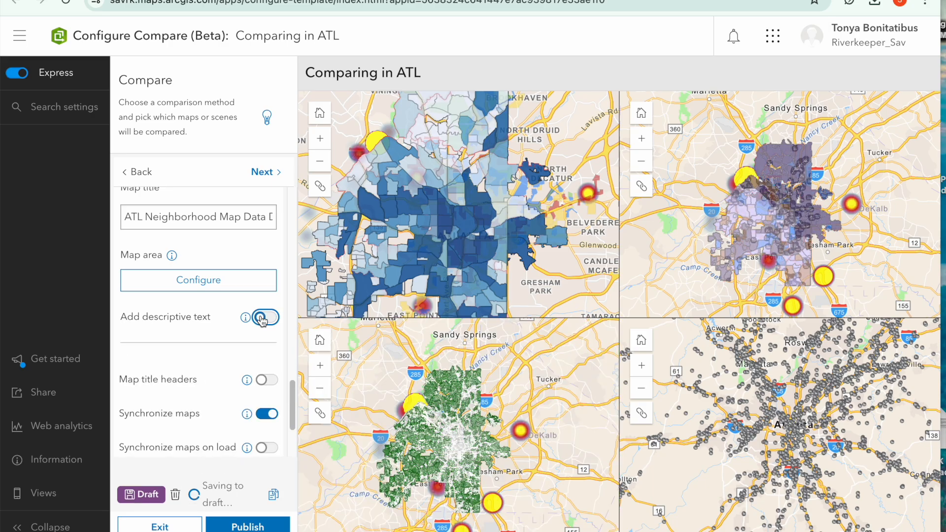
Step: Enable map title headers, map synchronization on load and synchronized popups for the four-map comparison
{"action": "scroll", "coordinate": [248, 353], "scroll_direction": "down", "scroll_amount": 1}
{"action": "left_click", "coordinate": [264, 319]}
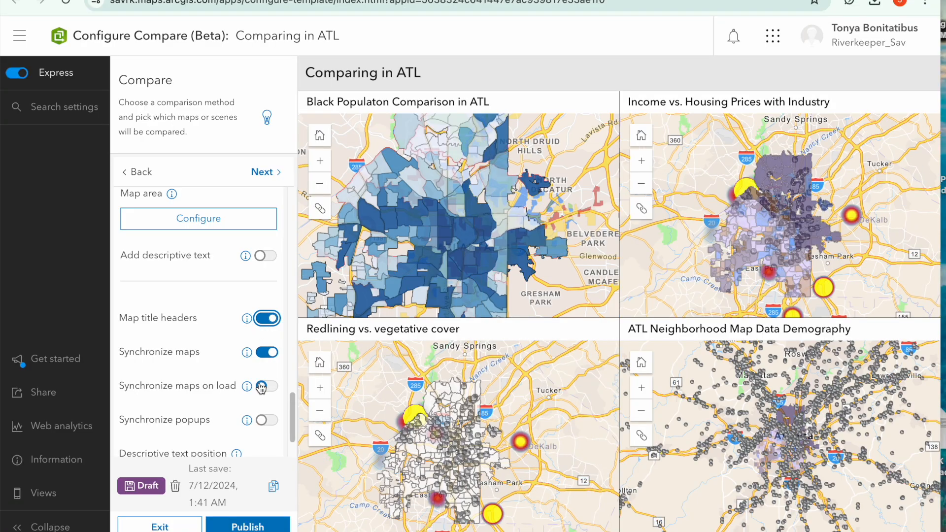
{"action": "left_click", "coordinate": [262, 386]}
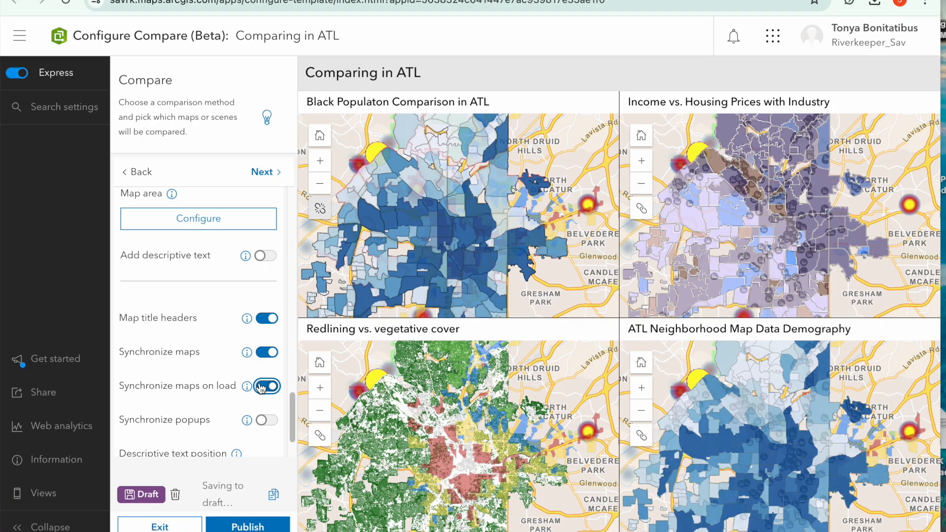
{"action": "left_click", "coordinate": [261, 422]}
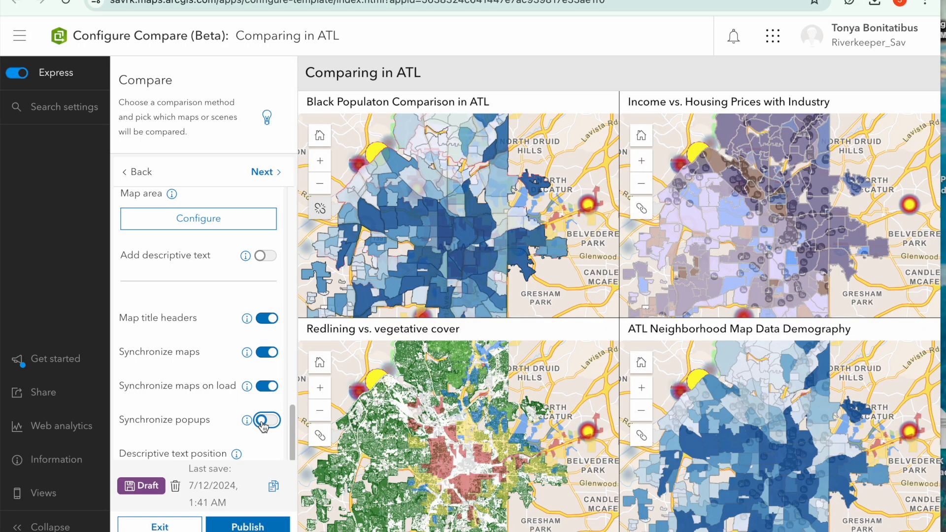
Step: Test the synchronized popups by opening one on the "Black Populaton Comparison in ATL" map and closing it
{"action": "left_click", "coordinate": [462, 184]}
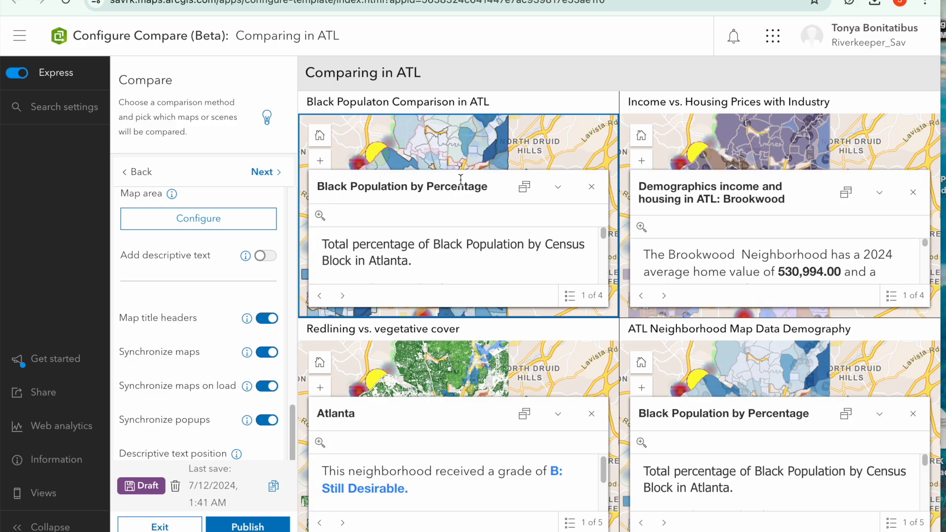
{"action": "left_click", "coordinate": [587, 189]}
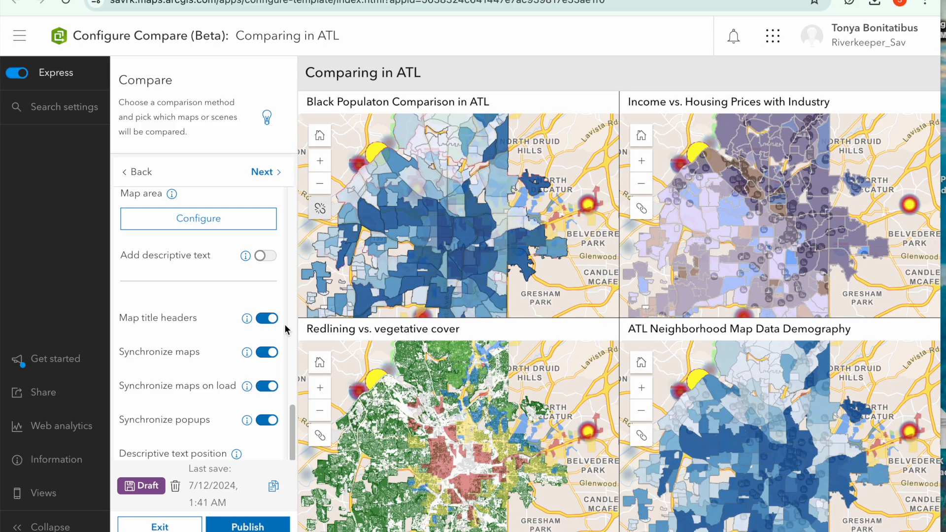
{"action": "scroll", "coordinate": [215, 375], "scroll_direction": "down", "scroll_amount": 1}
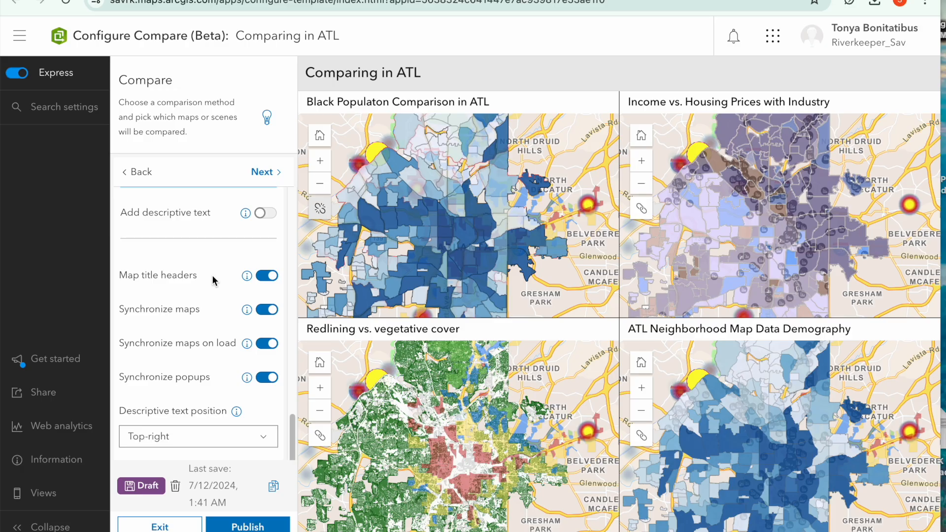
{"action": "key", "text": "super+shift+5"}
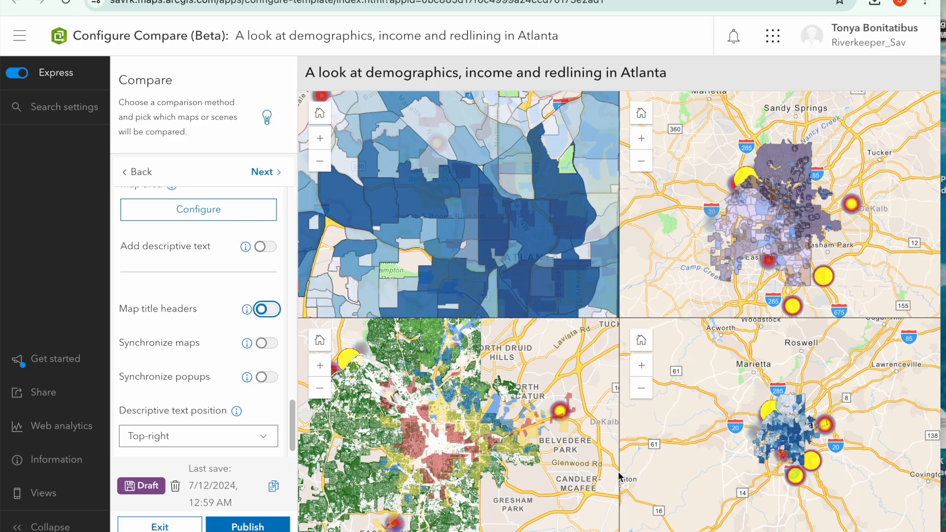
Step: Add the descriptive text "Series of maps looking at disparity issues in Atlanta." to Map 4
{"action": "left_click", "coordinate": [262, 246]}
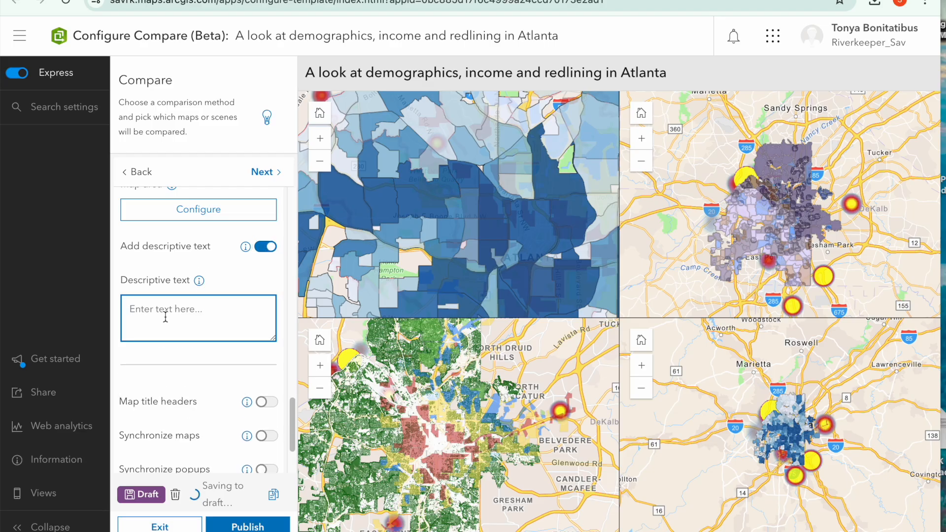
{"action": "type", "text": "Seri"}
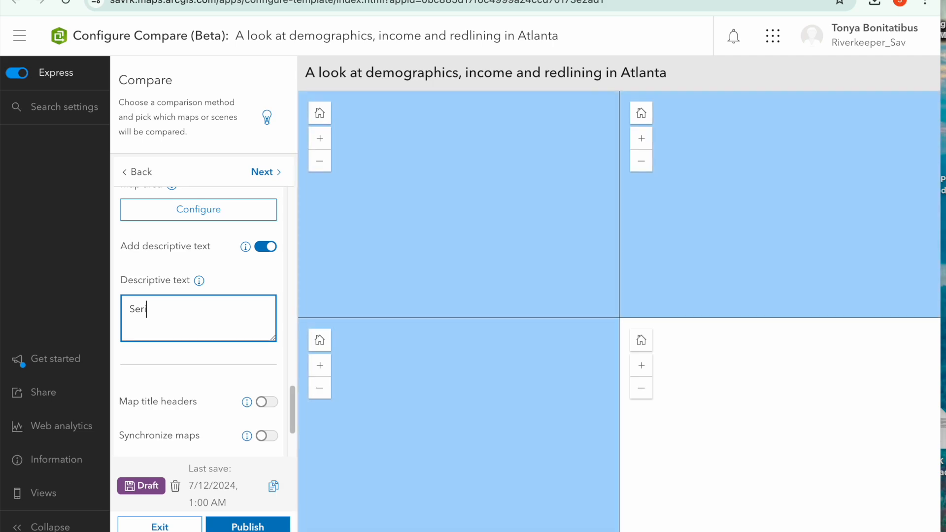
{"action": "type", "text": "es of maps "}
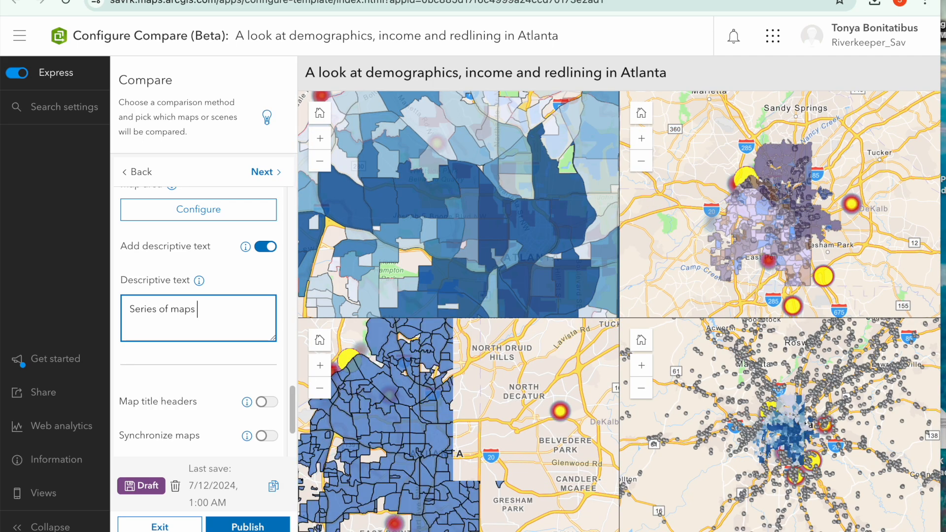
{"action": "type", "text": "looking at d"}
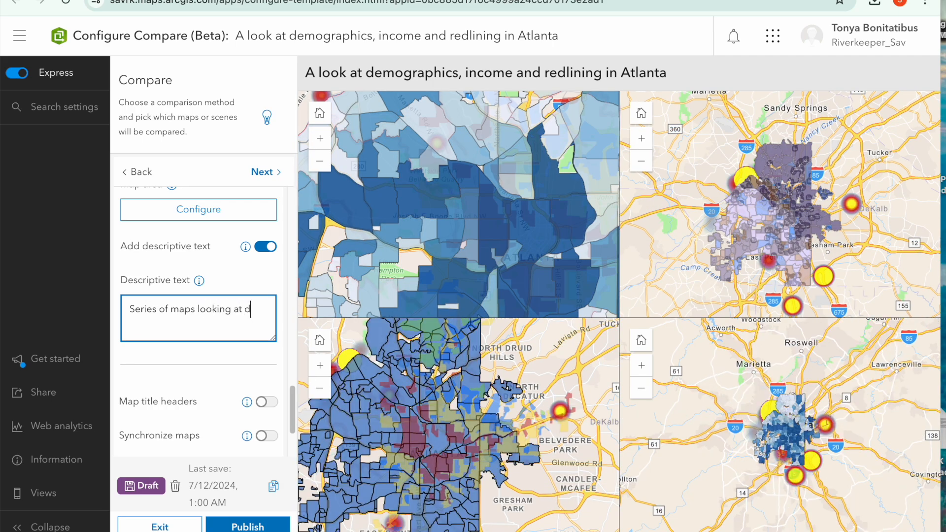
{"action": "type", "text": "ispartiy"}
{"action": "right_click", "coordinate": [139, 326]}
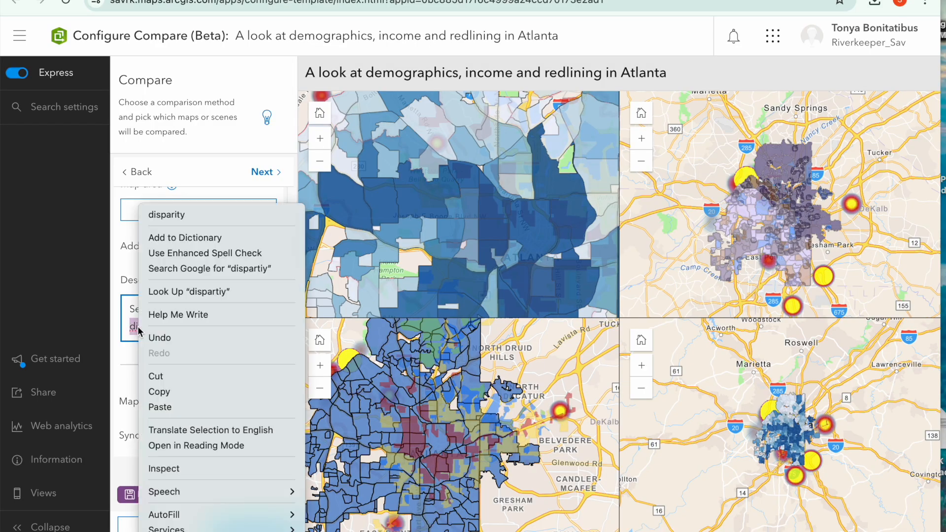
{"action": "left_click", "coordinate": [153, 223]}
{"action": "type", "text": "is"}
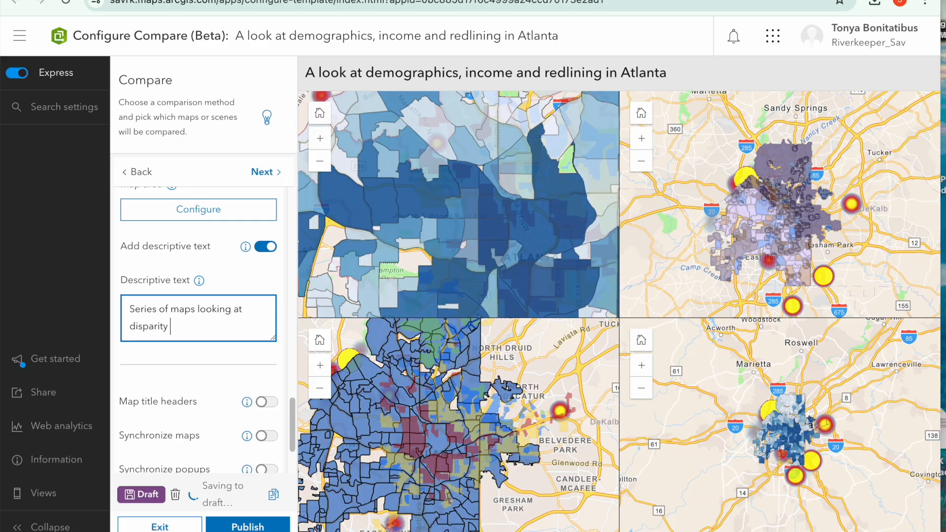
{"action": "type", "text": "sues in At"}
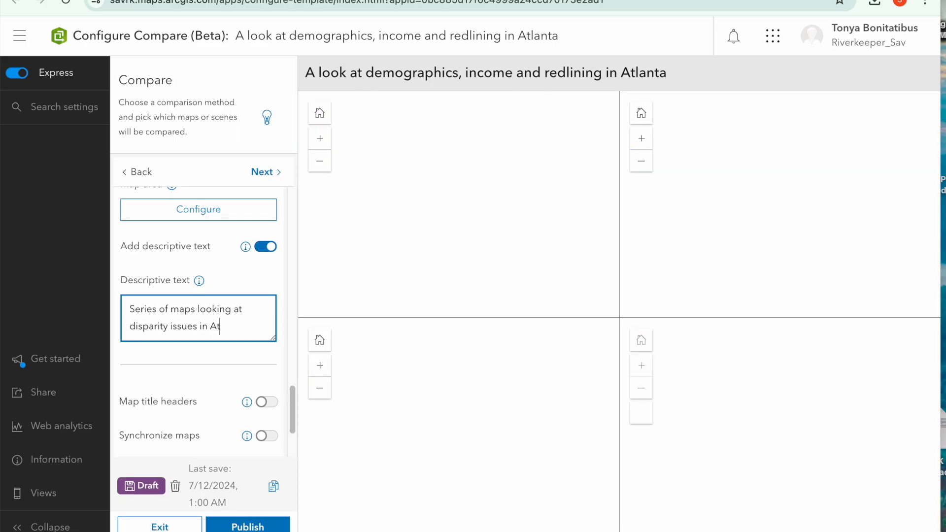
{"action": "type", "text": "lanta."}
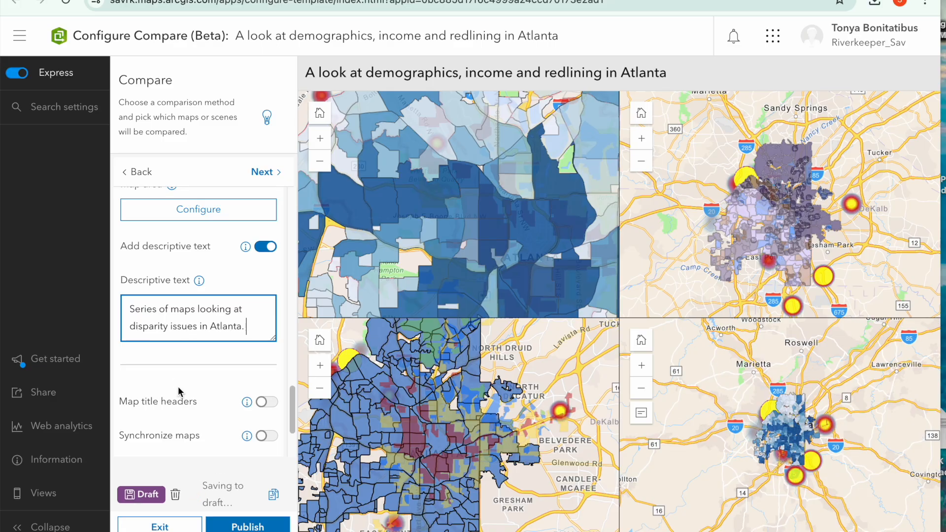
Step: Enable map title headers and map synchronization for the comparison
{"action": "scroll", "coordinate": [179, 390], "scroll_direction": "down", "scroll_amount": 1}
{"action": "left_click", "coordinate": [266, 344]}
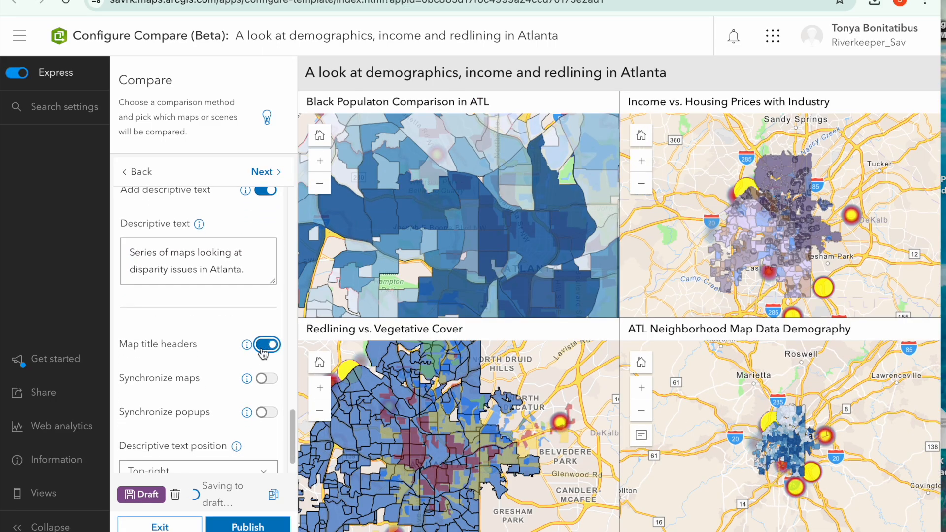
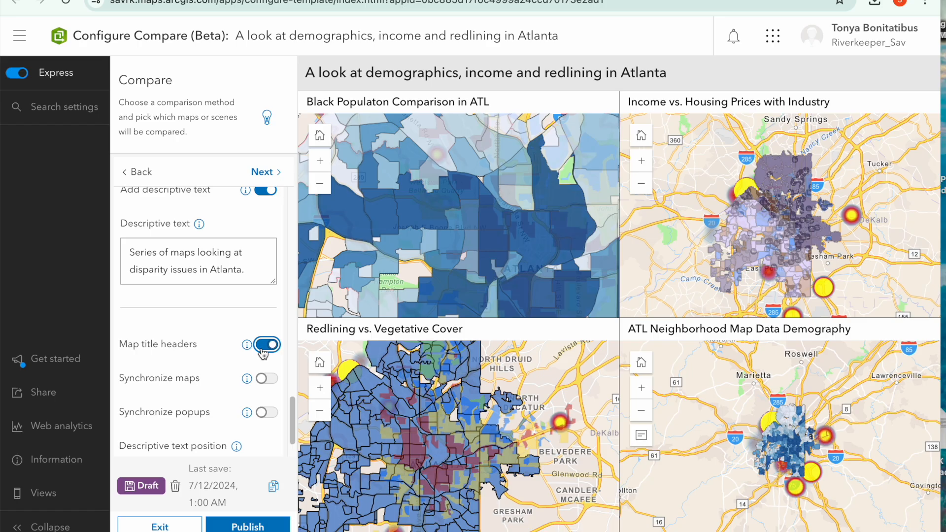
{"action": "left_click", "coordinate": [266, 379]}
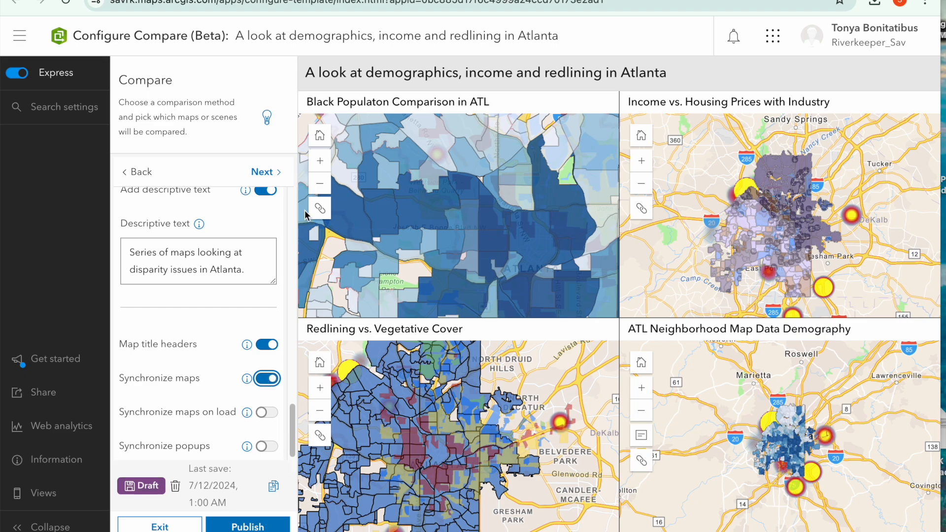
Step: Zoom and pan the four preview maps individually to similar views of Atlanta, and check a popup on the "Redlining vs. Vegetative Cover" map
{"action": "left_click", "coordinate": [320, 183]}
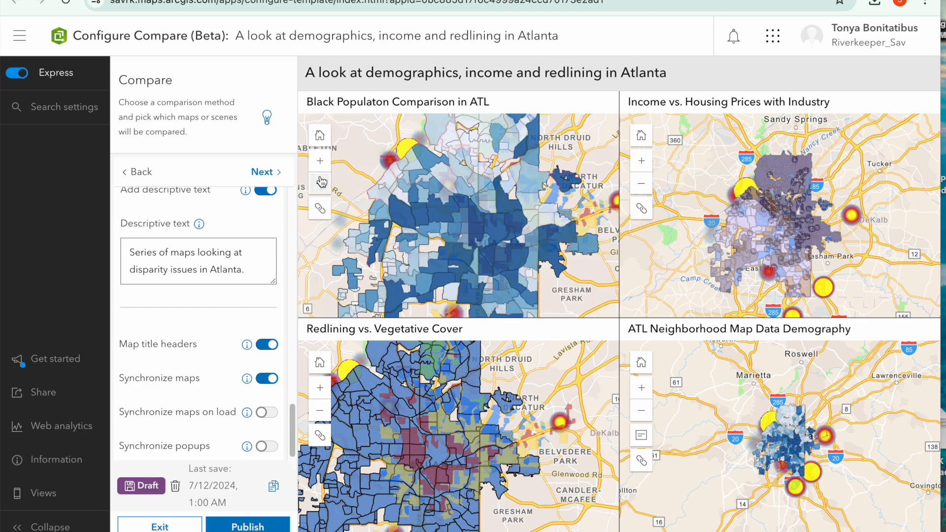
{"action": "left_click", "coordinate": [640, 389]}
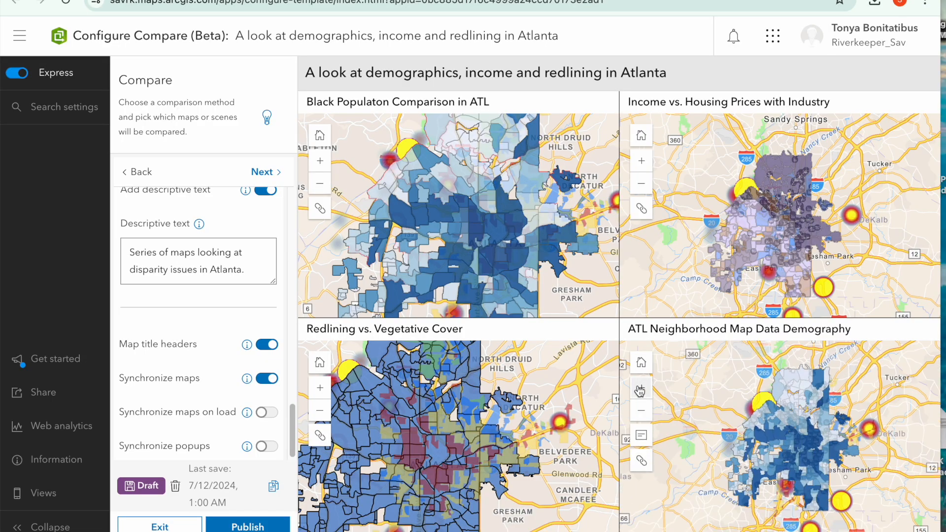
{"action": "left_click", "coordinate": [641, 160]}
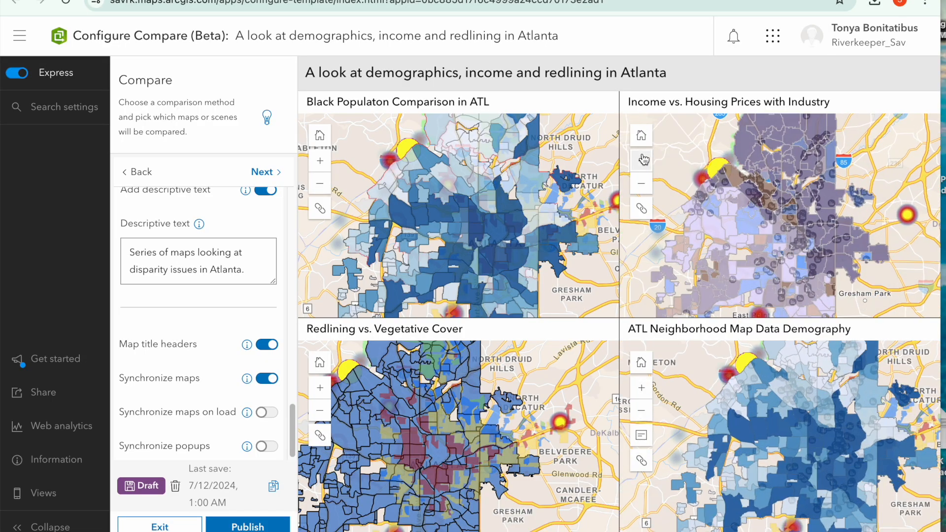
{"action": "left_click_drag", "start_coordinate": [430, 468], "coordinate": [485, 473]}
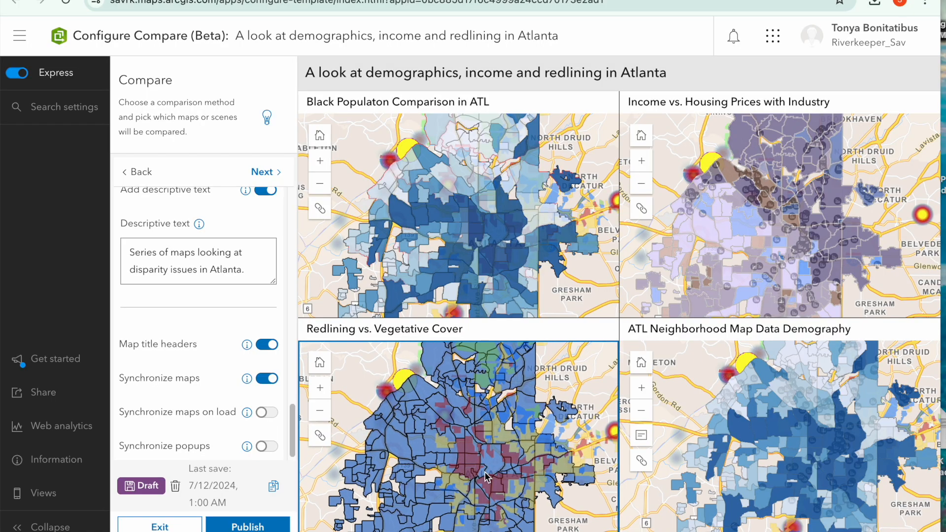
{"action": "left_click", "coordinate": [457, 457]}
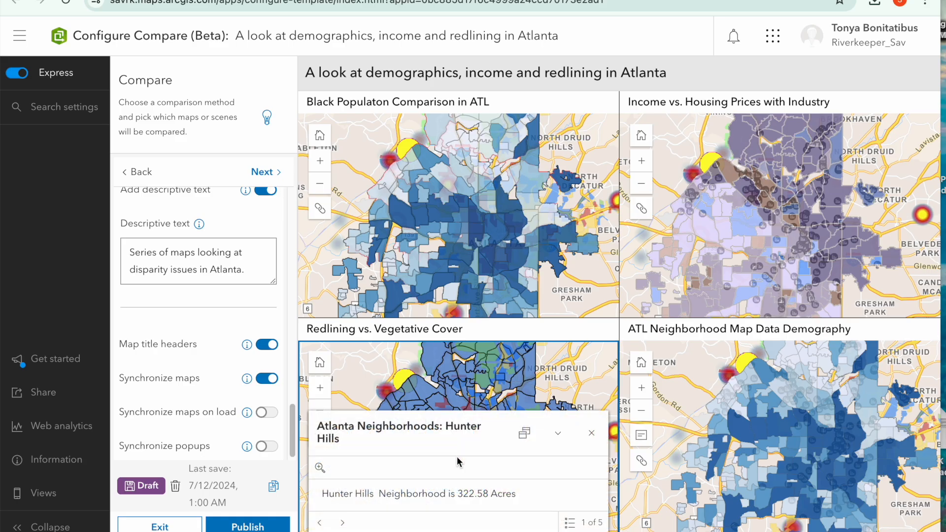
{"action": "left_click", "coordinate": [591, 433]}
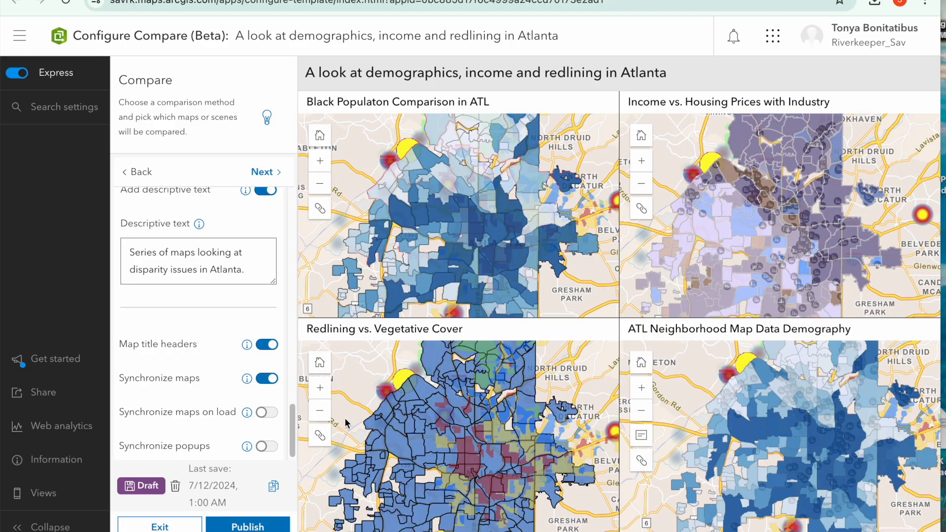
Step: Make the maps synchronize on load and synchronize their popups
{"action": "left_click", "coordinate": [263, 417]}
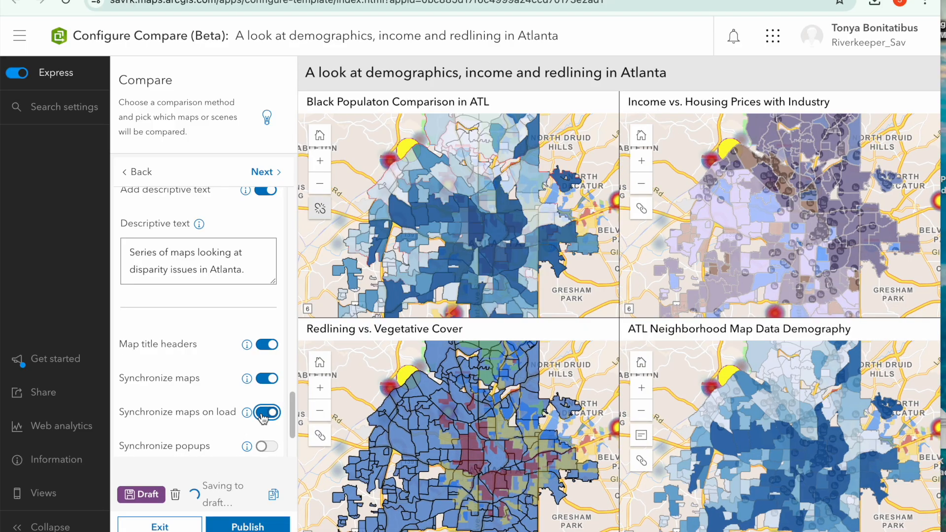
{"action": "left_click", "coordinate": [267, 447]}
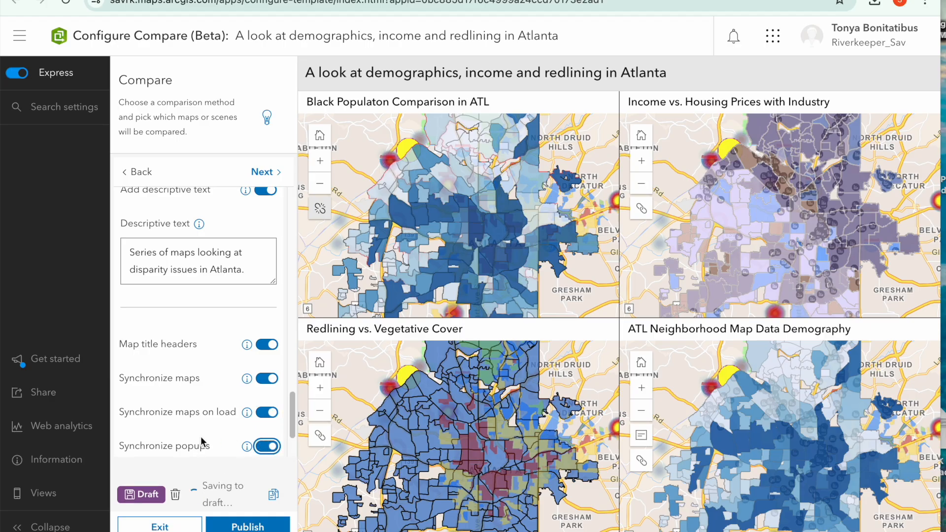
{"action": "scroll", "coordinate": [200, 436], "scroll_direction": "down", "scroll_amount": 2}
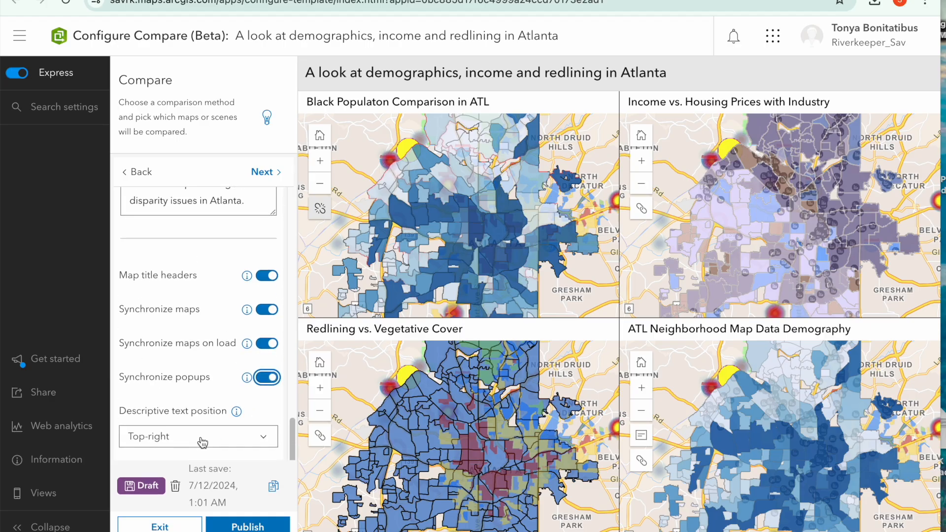
Step: Check the map's text alternative in the About settings and enable the shortcuts menu
{"action": "left_click", "coordinate": [273, 173]}
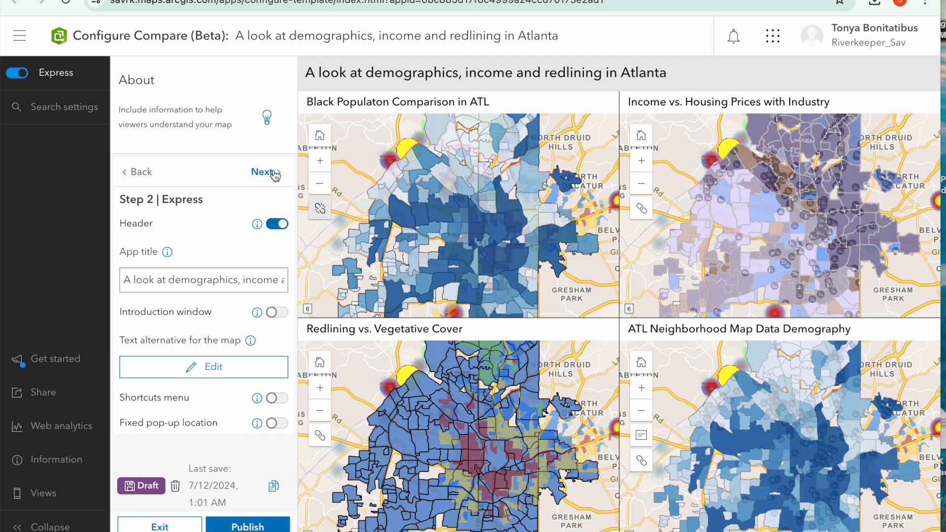
{"action": "left_click", "coordinate": [193, 371]}
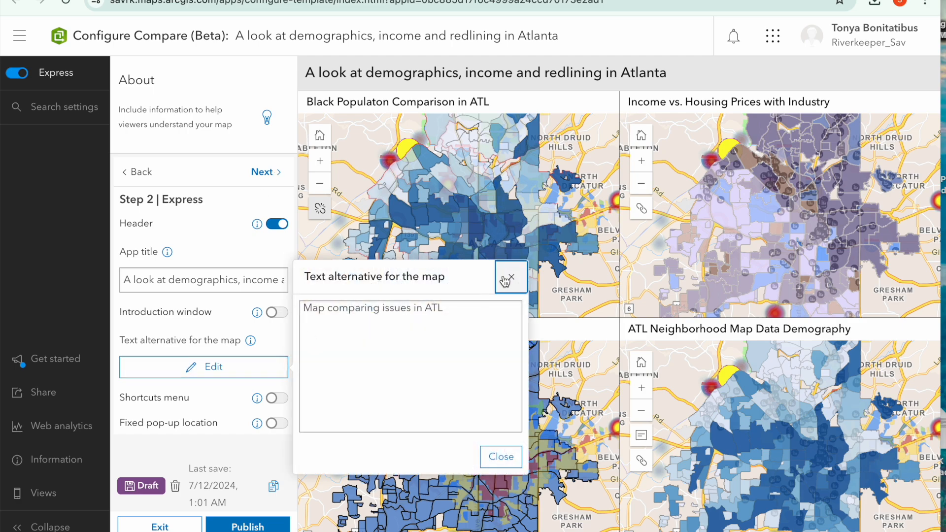
{"action": "left_click", "coordinate": [505, 281]}
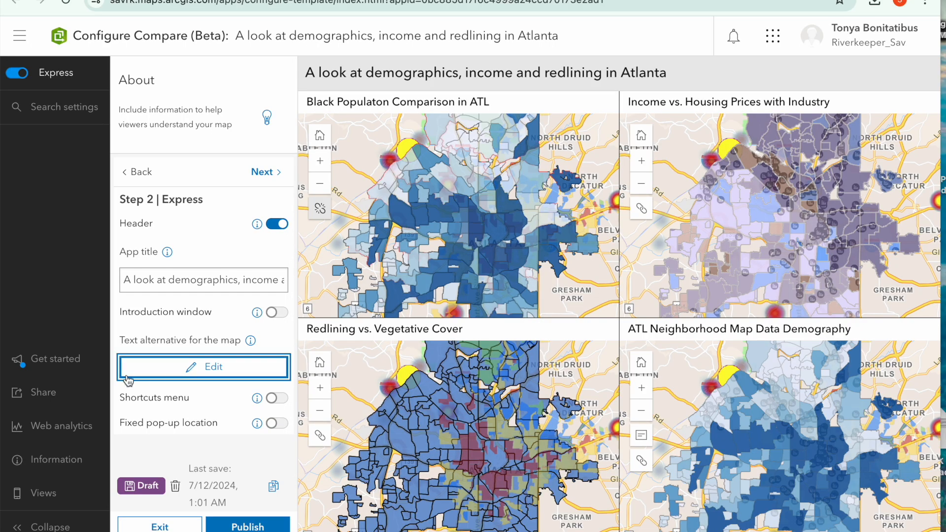
{"action": "left_click", "coordinate": [277, 398]}
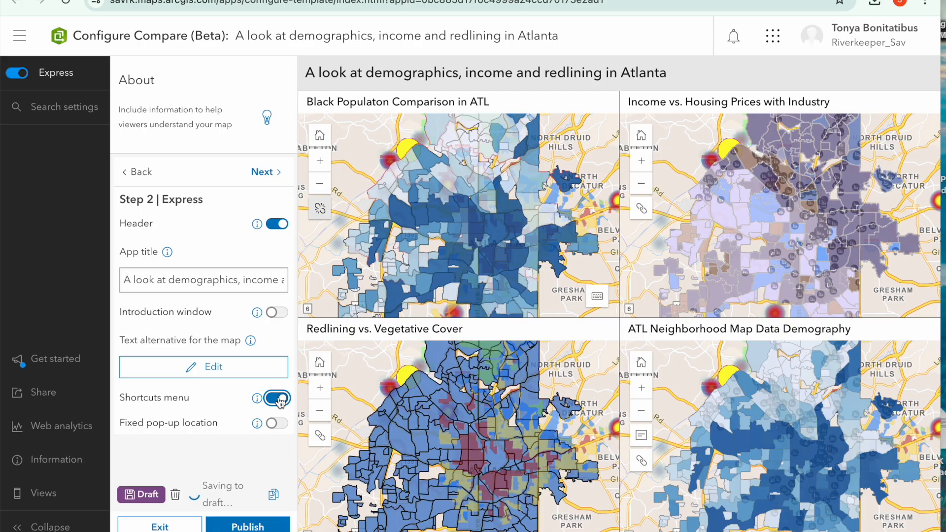
Step: Enable the introduction window with the text "This series of maps is attempting to understand the effects of redlining on the Atlanta population"
{"action": "left_click", "coordinate": [273, 312]}
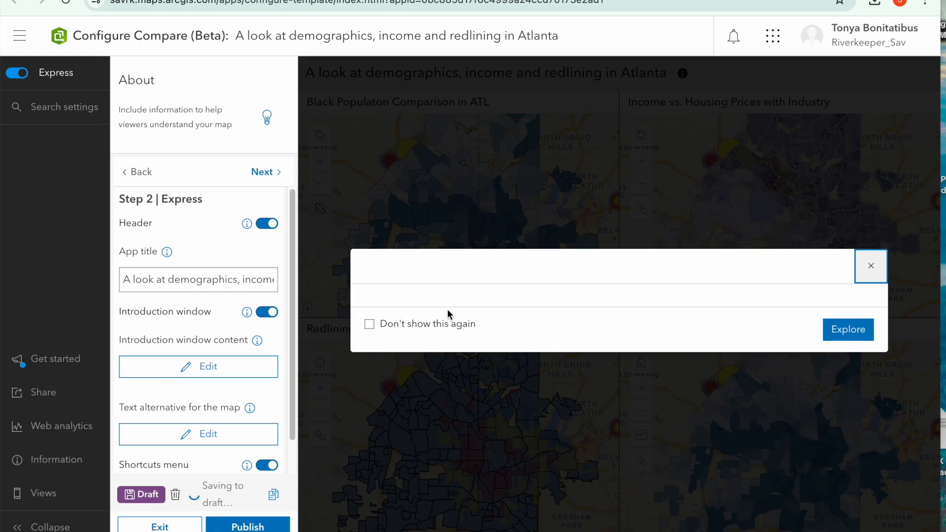
{"action": "left_click", "coordinate": [209, 367]}
{"action": "left_click", "coordinate": [369, 344]}
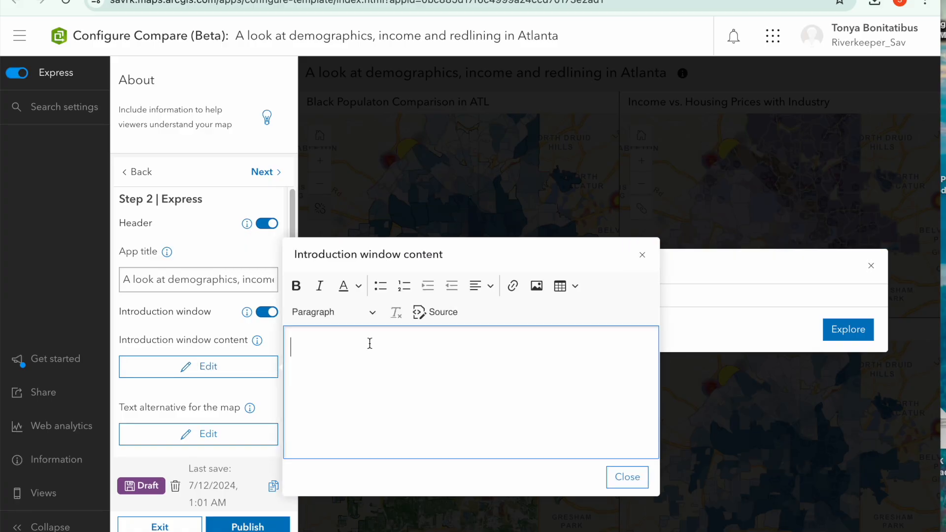
{"action": "type", "text": "This series of maps is attempt"}
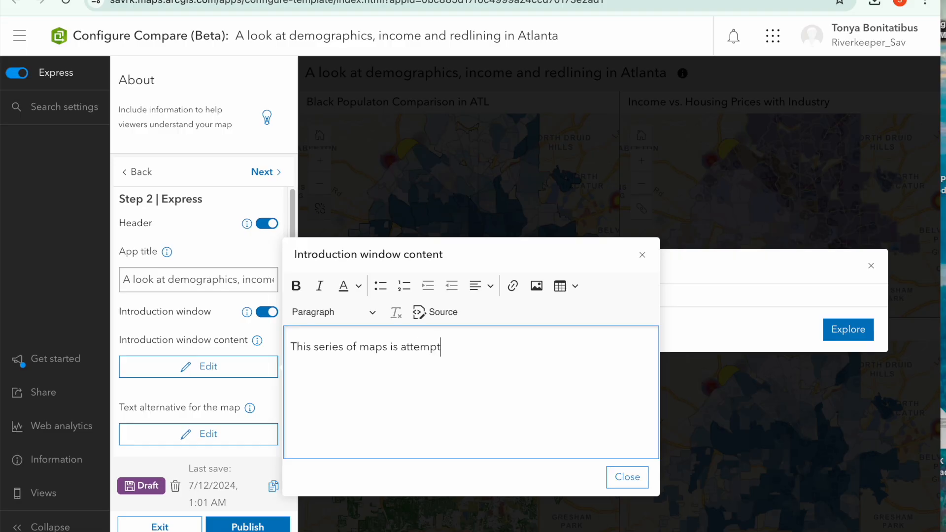
{"action": "type", "text": "ing to understan"}
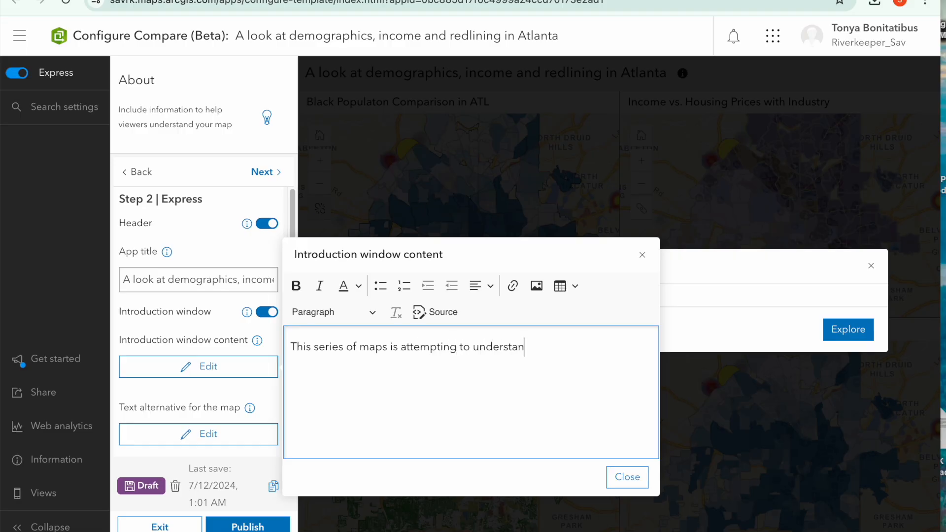
{"action": "type", "text": "d the effects of redlini"}
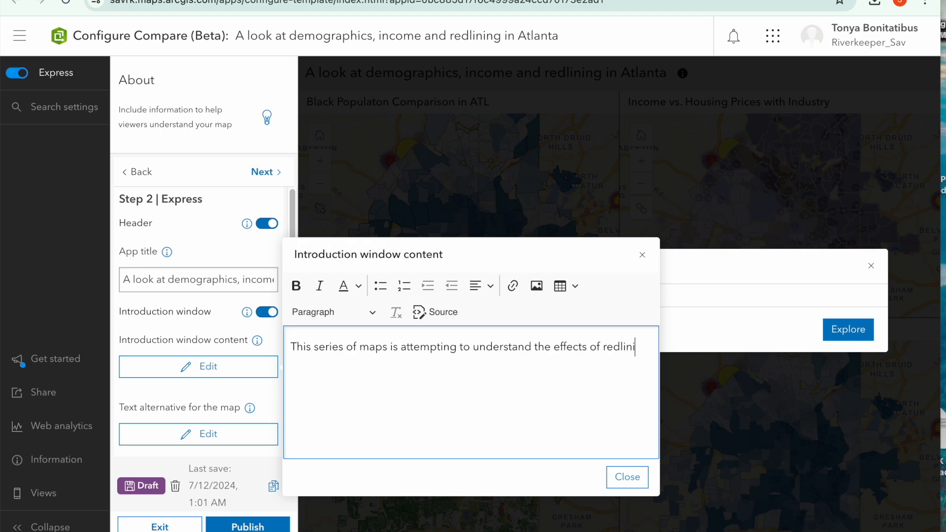
{"action": "type", "text": "ng on the "}
{"action": "type", "text": "Atlata"}
{"action": "key", "text": "BackSpace"}
{"action": "key", "text": "BackSpace"}
{"action": "key", "text": "BackSpace"}
{"action": "type", "text": "nta population"}
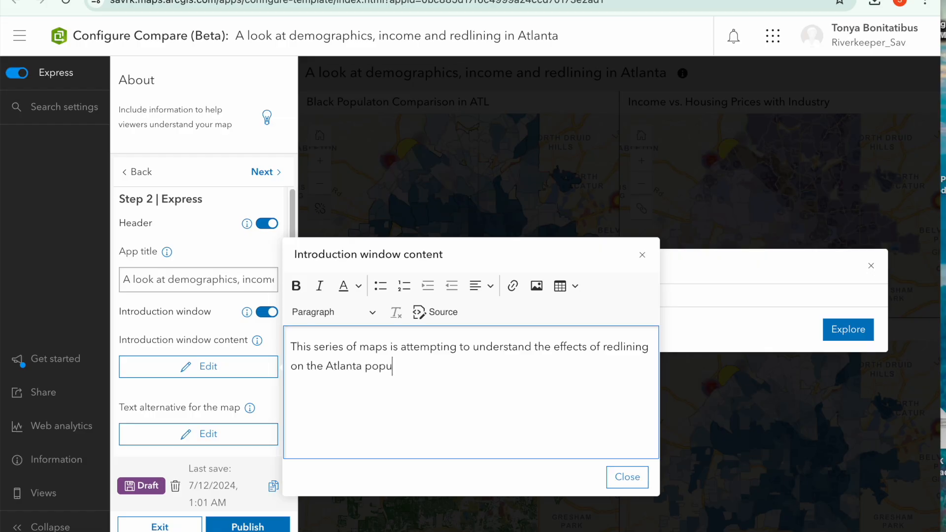
Step: Insert "ongoing" before "effects" in the introduction text, append ", and ongoing pollution burdens vs. housing prices." and dismiss the introduction preview
{"action": "left_click", "coordinate": [552, 347]}
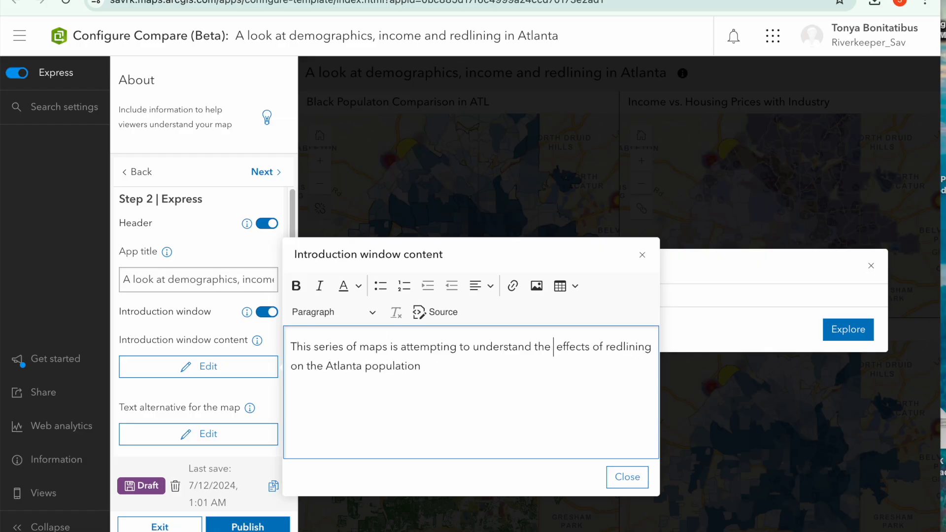
{"action": "type", "text": "ongoing"}
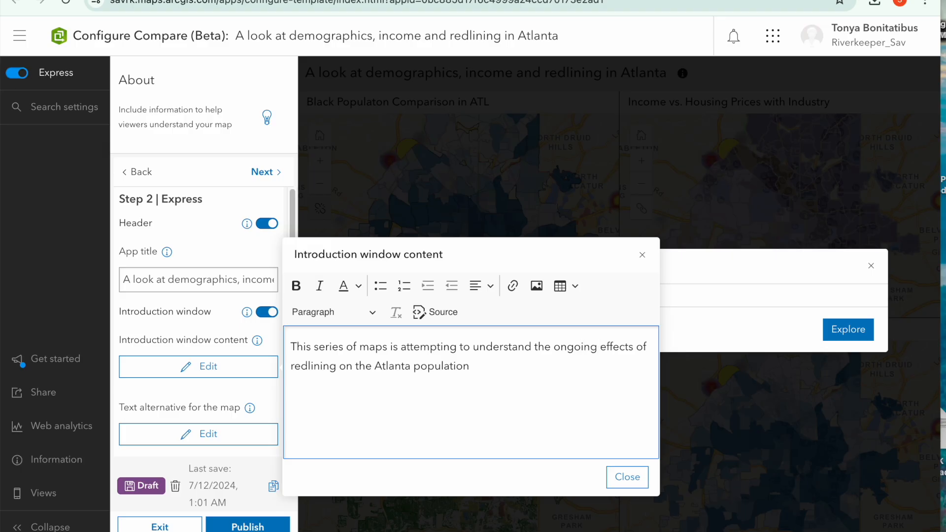
{"action": "left_click", "coordinate": [470, 366]}
{"action": "type", "text": ", and ongoing pollutio"}
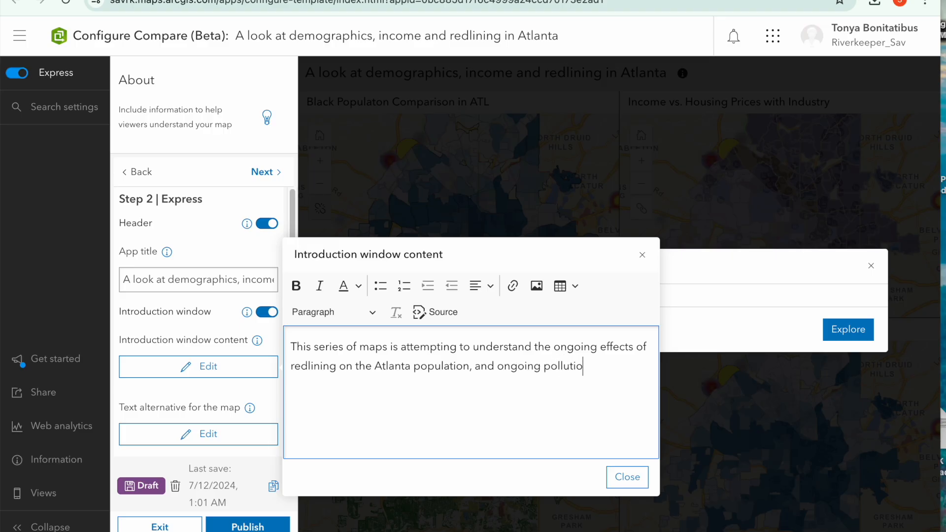
{"action": "type", "text": "n burdens vs. housing prices"}
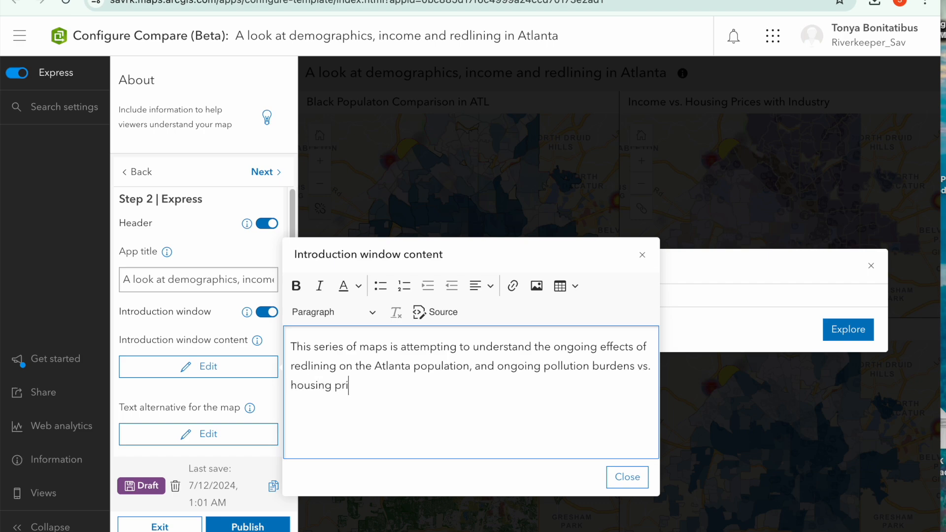
{"action": "key", "text": "BackSpace"}
{"action": "key", "text": "BackSpace"}
{"action": "key", "text": "BackSpace"}
{"action": "type", "text": "v"}
{"action": "key", "text": "BackSpace"}
{"action": "type", "text": "ces."}
{"action": "left_click", "coordinate": [626, 477]}
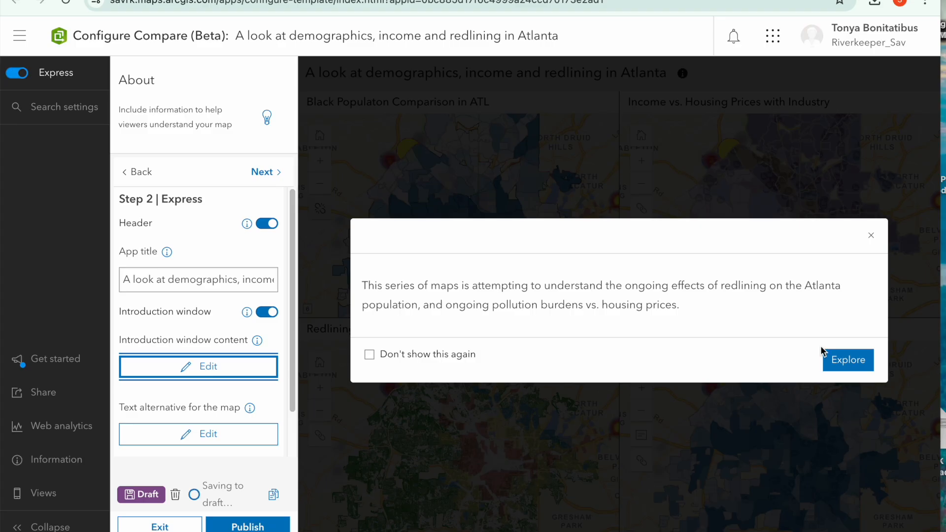
{"action": "left_click", "coordinate": [842, 359]}
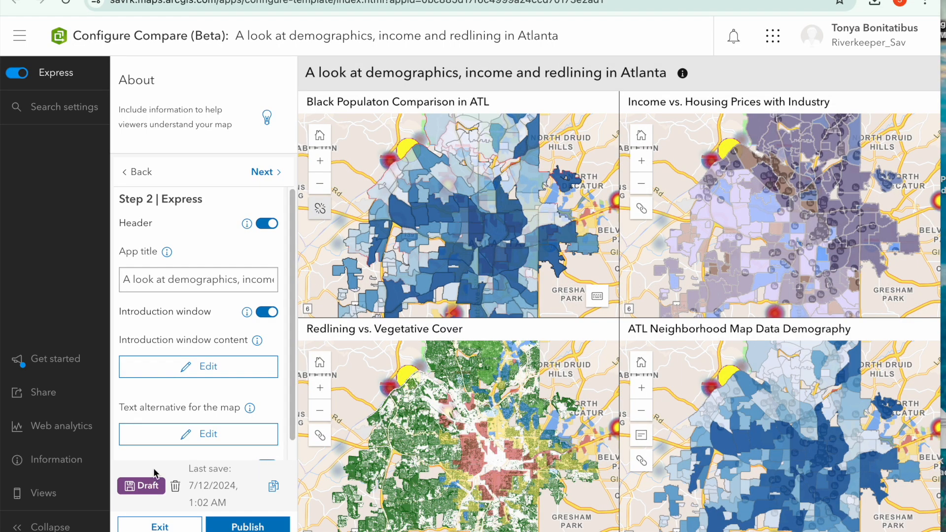
Step: Enable a fixed pop-up location for the app
{"action": "scroll", "coordinate": [163, 419], "scroll_direction": "down", "scroll_amount": 1}
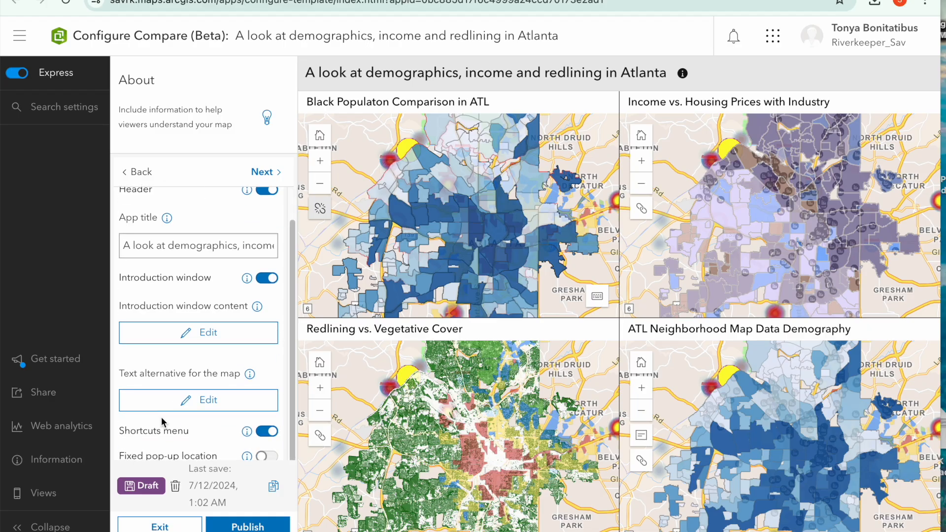
{"action": "left_click", "coordinate": [261, 456]}
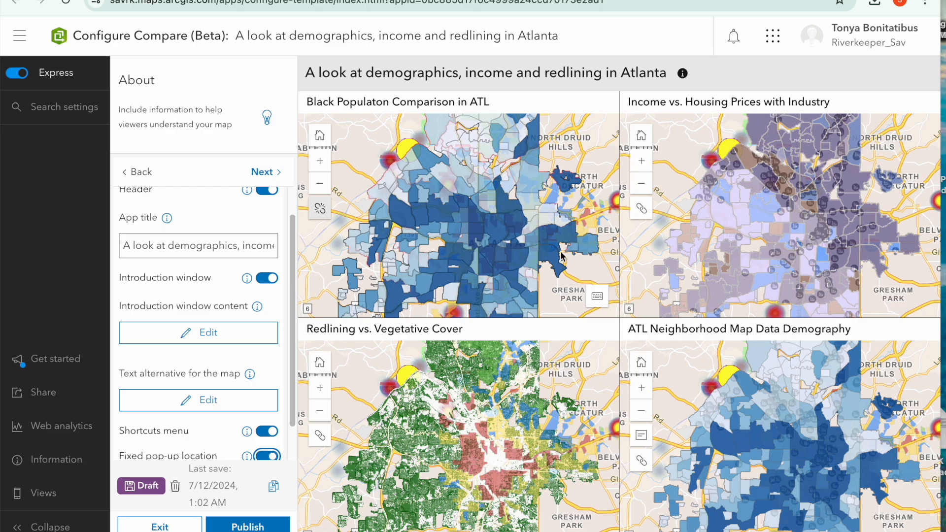
{"action": "scroll", "coordinate": [225, 417], "scroll_direction": "down", "scroll_amount": 1}
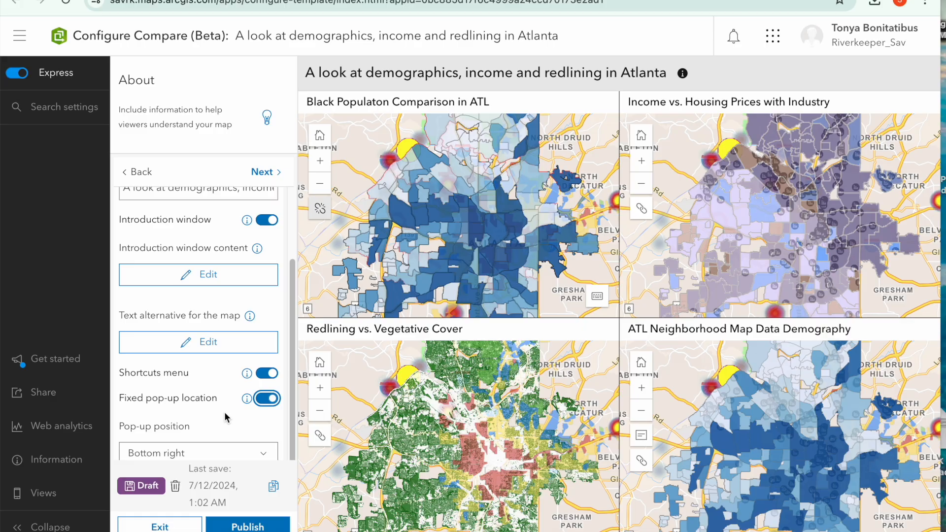
Step: In the Interactivity settings, enable the find current location button, the scalebar and the option to expand a map or scene
{"action": "left_click", "coordinate": [263, 172]}
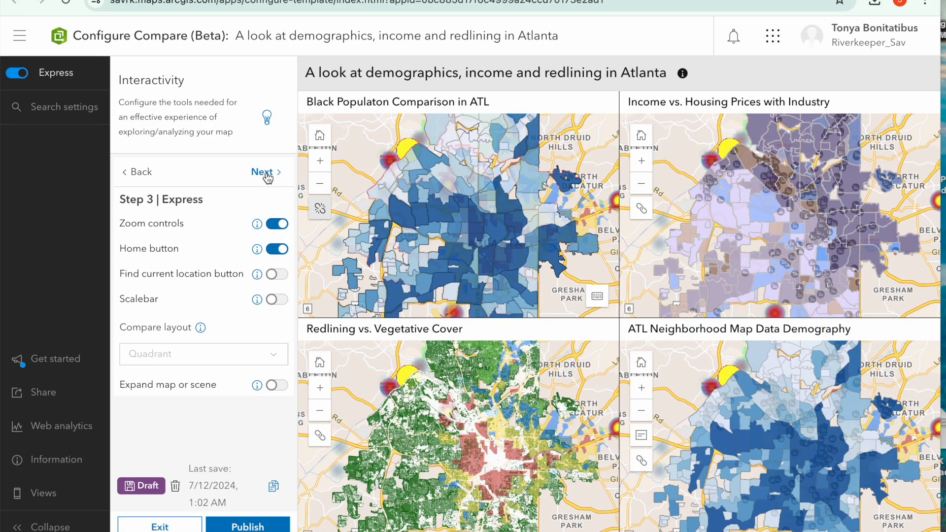
{"action": "left_click", "coordinate": [272, 276]}
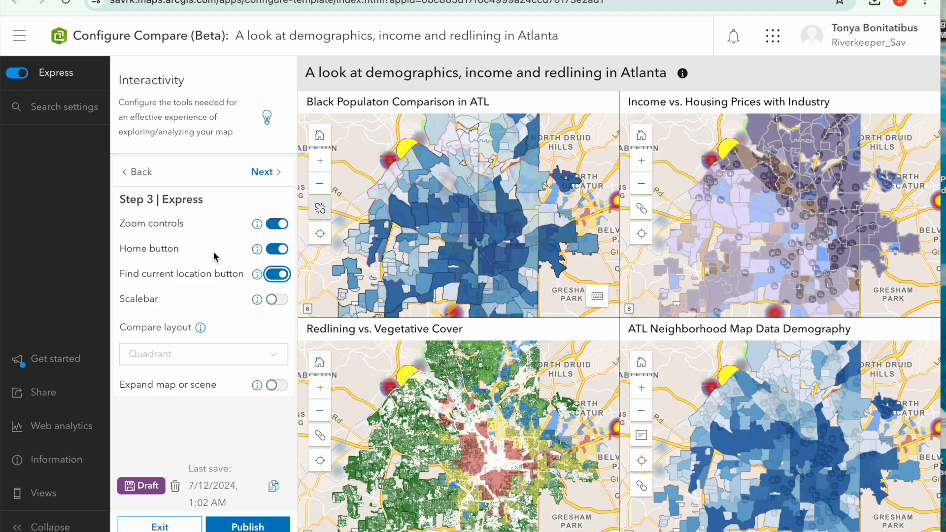
{"action": "left_click", "coordinate": [274, 301]}
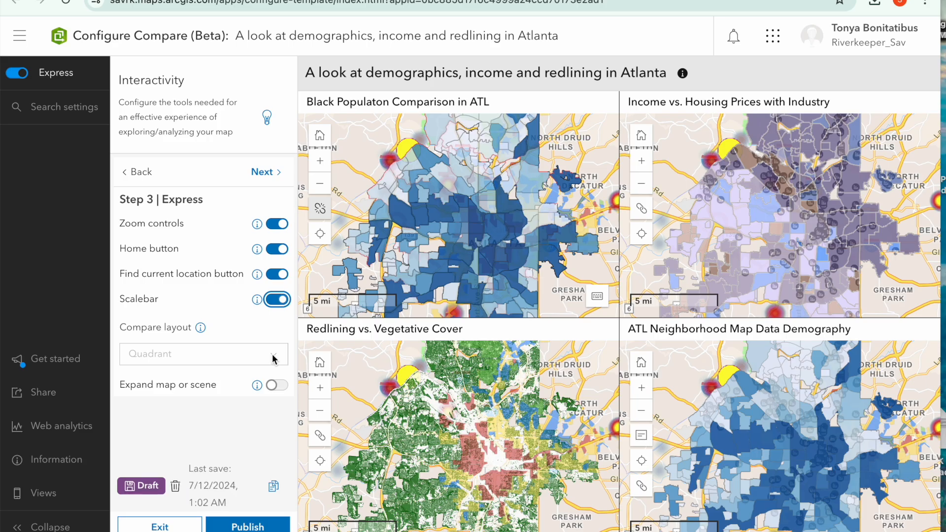
{"action": "left_click", "coordinate": [276, 385]}
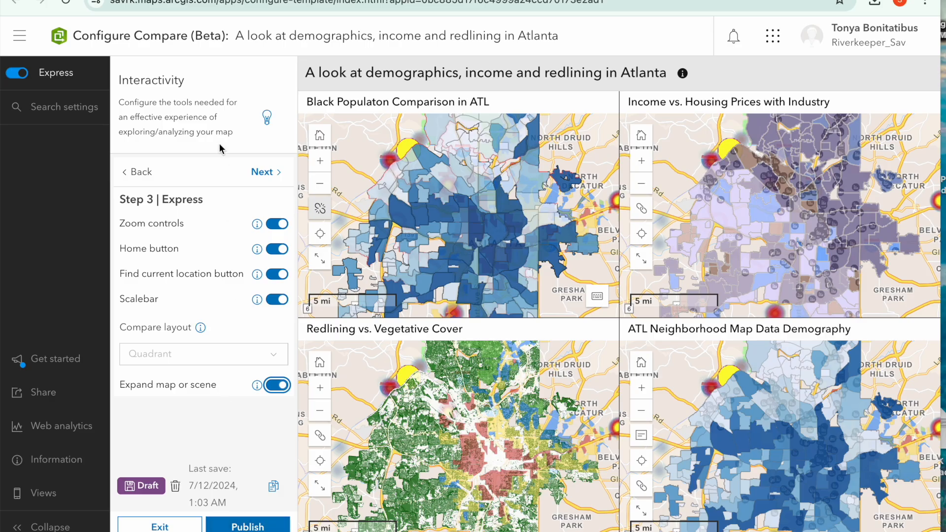
Step: Set the app's theme mode to Dark in the Theme & Layout settings
{"action": "left_click", "coordinate": [259, 173]}
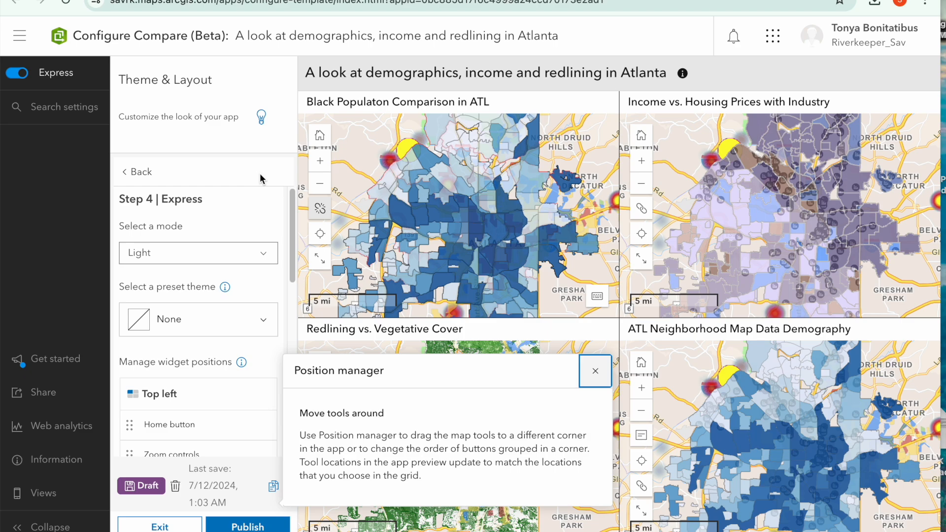
{"action": "left_click", "coordinate": [254, 250]}
{"action": "left_click", "coordinate": [255, 271]}
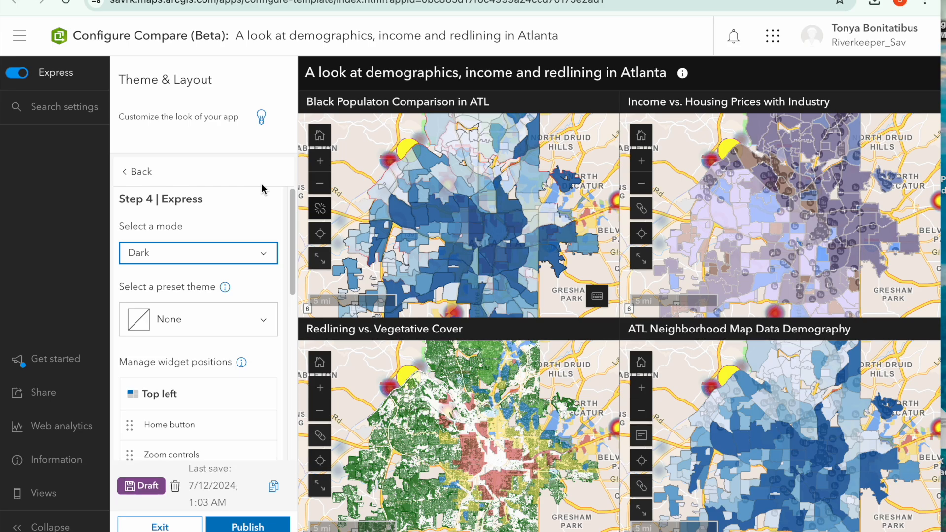
Step: Move the Find current location button from the Top left to the Top right widget group
{"action": "scroll", "coordinate": [191, 416], "scroll_direction": "down", "scroll_amount": 3}
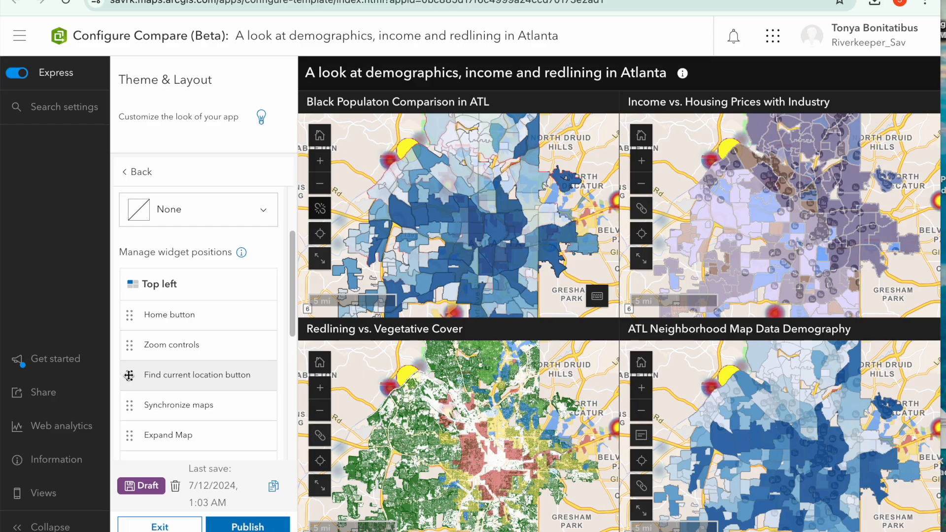
{"action": "scroll", "coordinate": [128, 375], "scroll_direction": "down", "scroll_amount": 4}
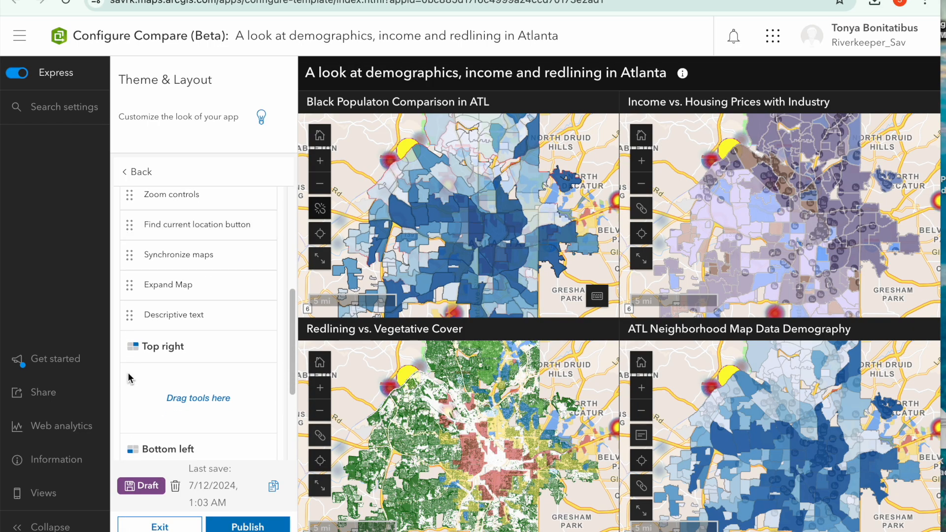
{"action": "left_click_drag", "start_coordinate": [128, 229], "coordinate": [141, 374]}
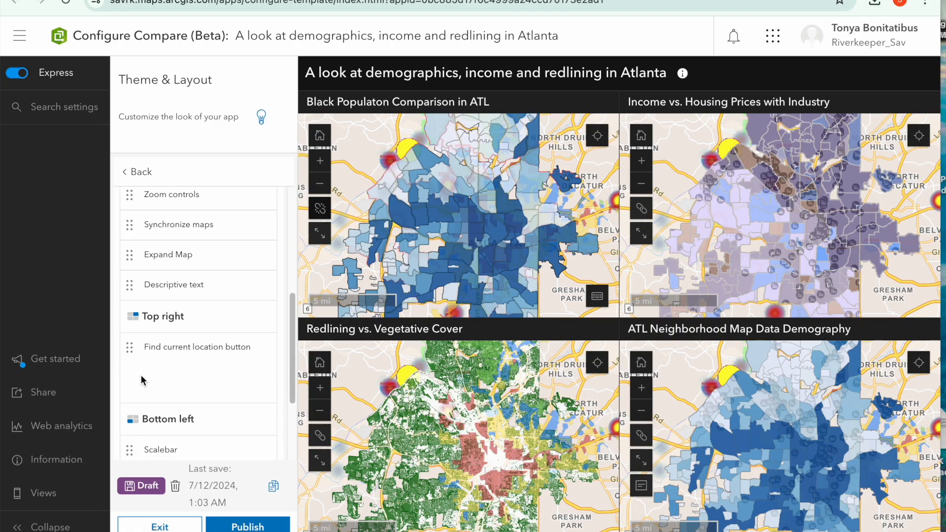
Step: Review the remaining widget positions and check the shortcuts menu on the "Black Populaton Comparison in ATL" preview map
{"action": "scroll", "coordinate": [141, 378], "scroll_direction": "down", "scroll_amount": 2}
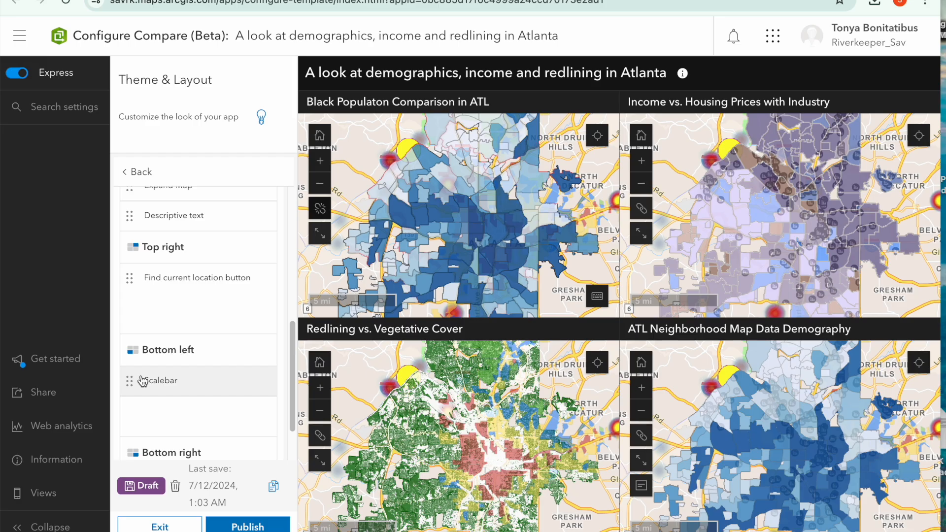
{"action": "scroll", "coordinate": [142, 380], "scroll_direction": "down", "scroll_amount": 3}
{"action": "scroll", "coordinate": [140, 375], "scroll_direction": "up", "scroll_amount": 1}
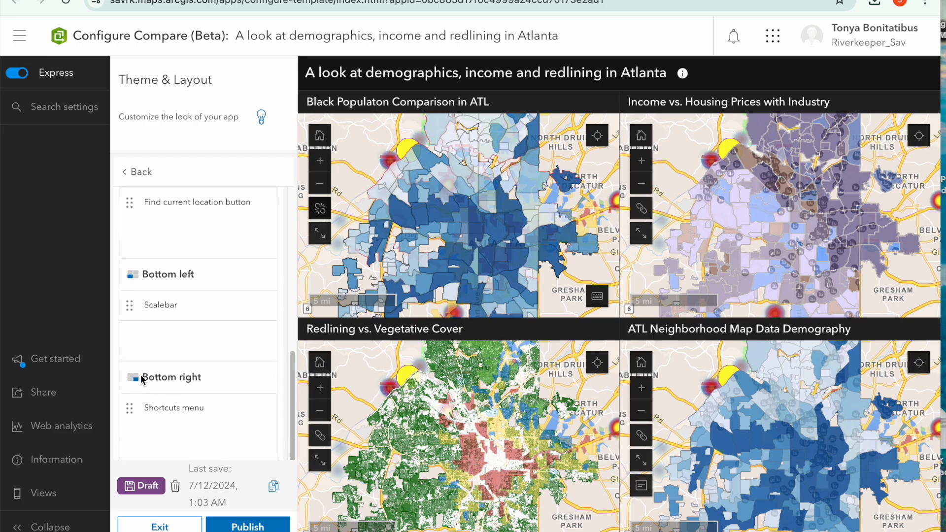
{"action": "scroll", "coordinate": [209, 375], "scroll_direction": "down", "scroll_amount": 1}
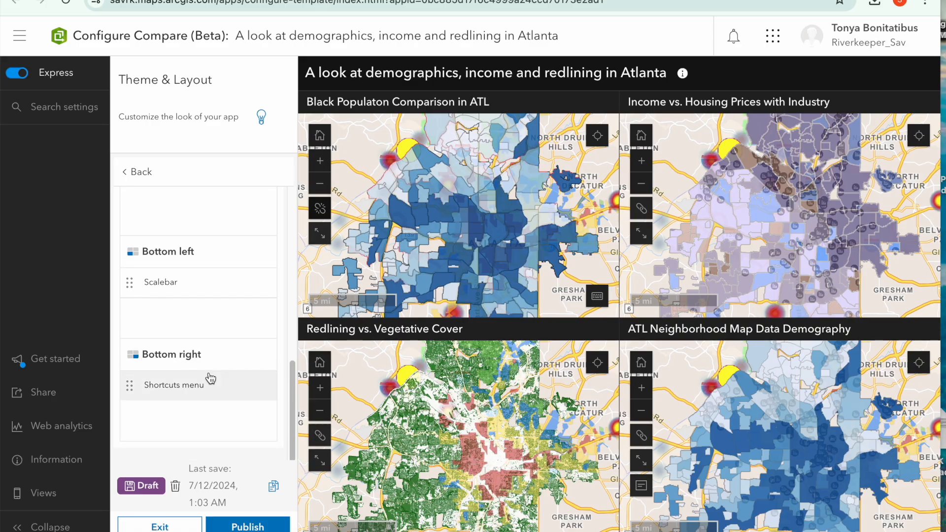
{"action": "scroll", "coordinate": [210, 378], "scroll_direction": "up", "scroll_amount": 15}
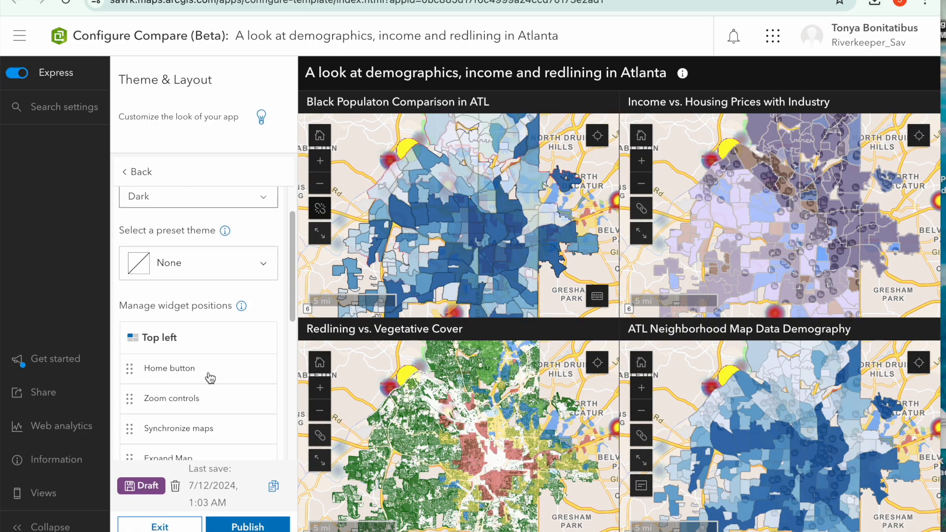
{"action": "scroll", "coordinate": [208, 371], "scroll_direction": "up", "scroll_amount": 1}
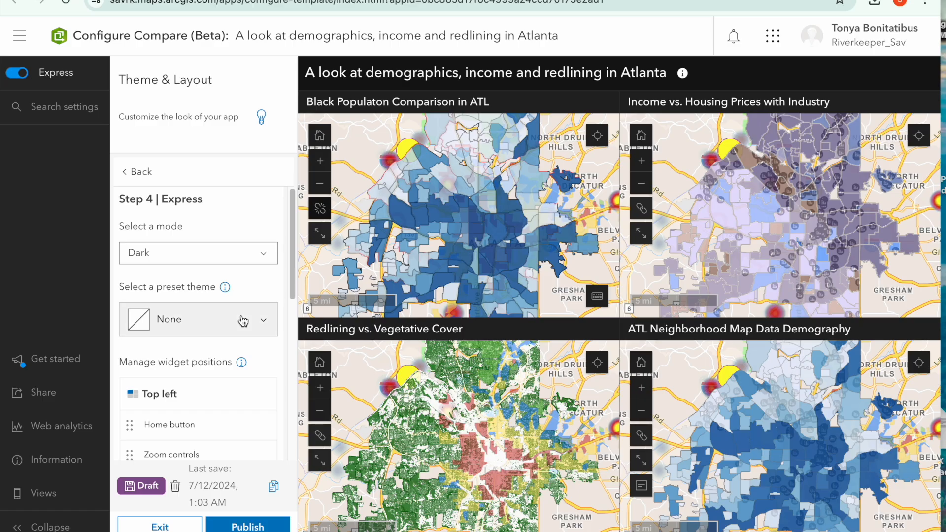
{"action": "left_click", "coordinate": [598, 297]}
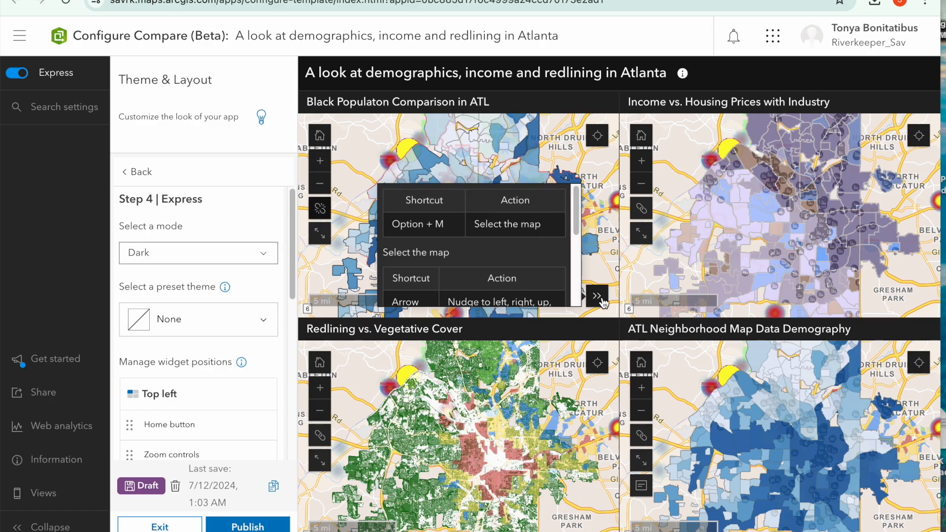
{"action": "left_click", "coordinate": [597, 297]}
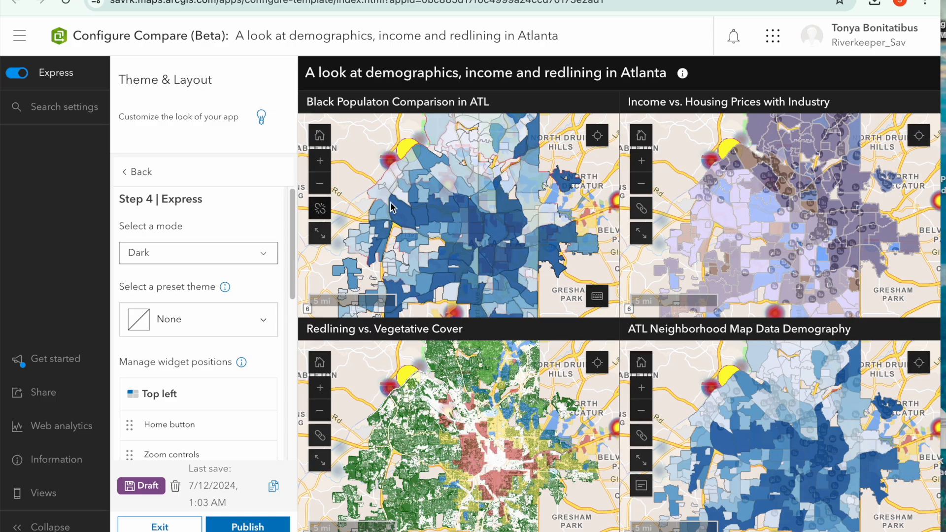
{"action": "scroll", "coordinate": [174, 423], "scroll_direction": "down", "scroll_amount": 5}
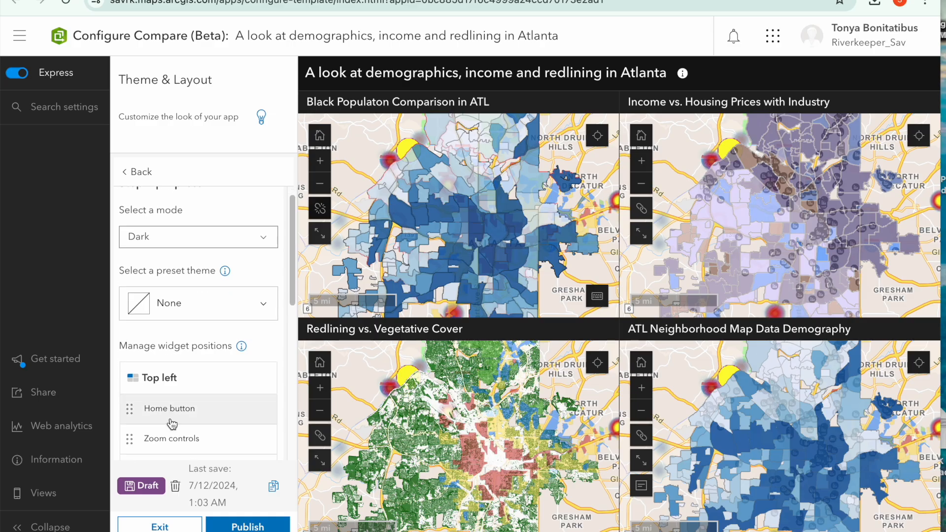
{"action": "scroll", "coordinate": [172, 424], "scroll_direction": "down", "scroll_amount": 4}
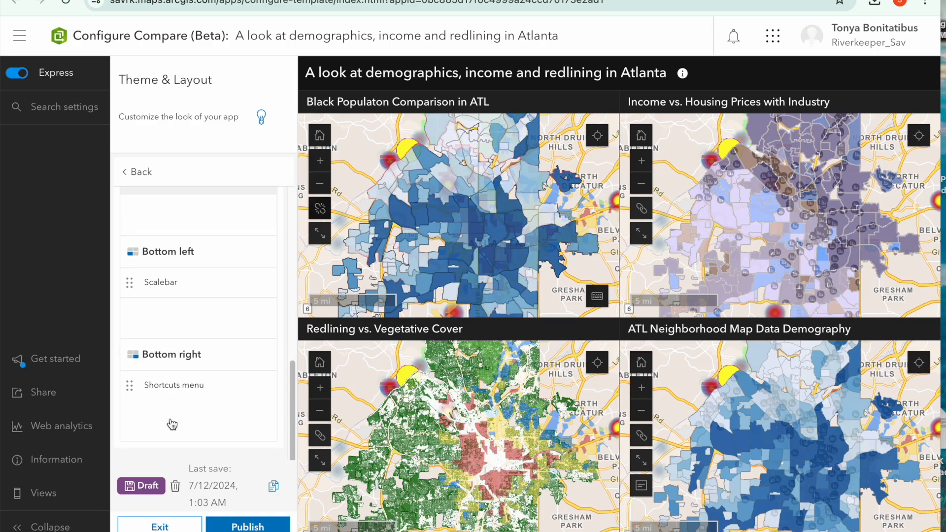
{"action": "scroll", "coordinate": [171, 423], "scroll_direction": "up", "scroll_amount": 8}
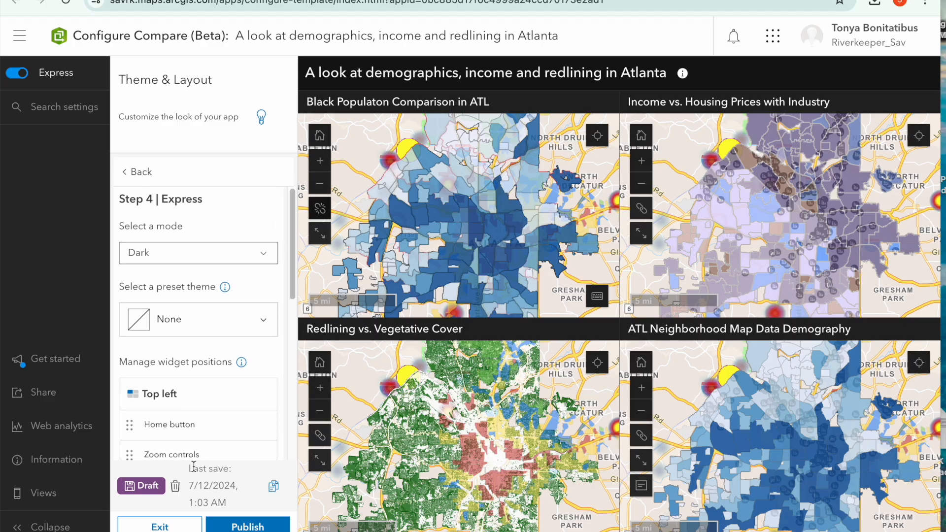
Step: Return to the Compare settings from Theme & Layout and enable descriptive text for Map 1
{"action": "left_click", "coordinate": [129, 172]}
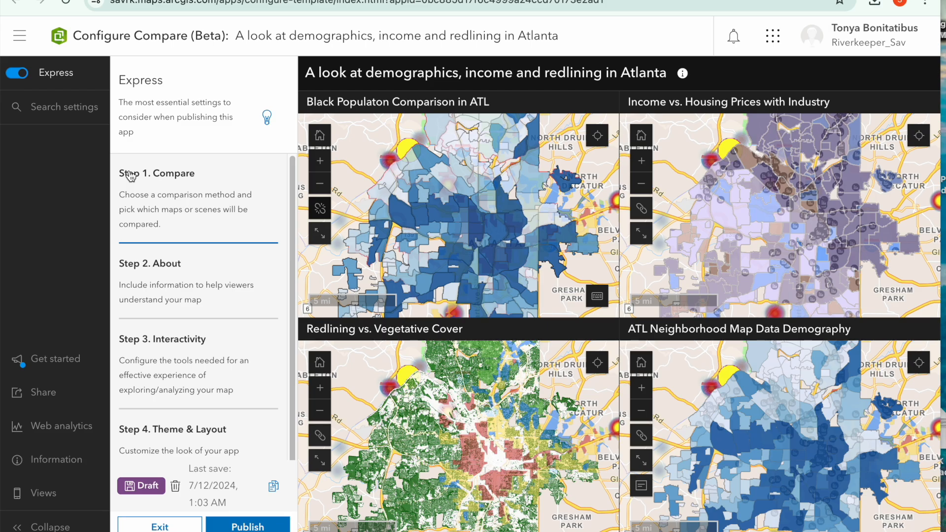
{"action": "scroll", "coordinate": [179, 364], "scroll_direction": "down", "scroll_amount": 1}
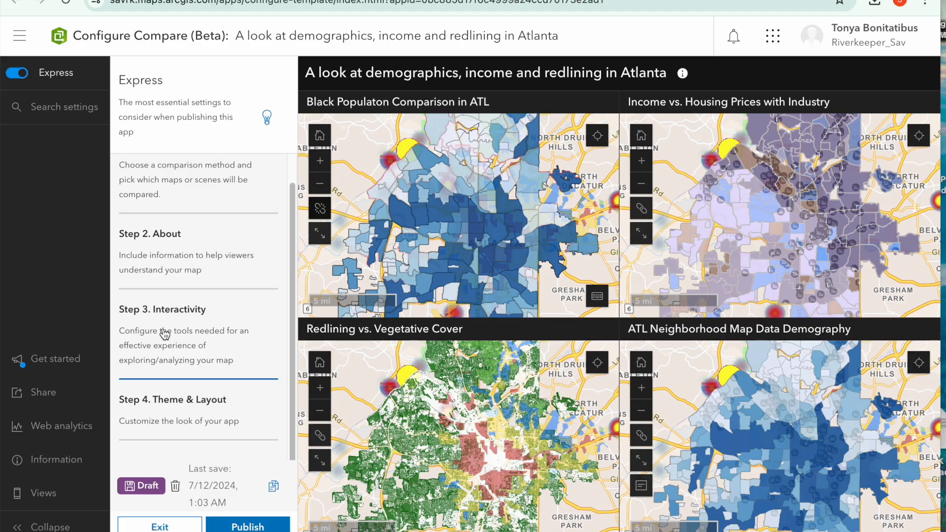
{"action": "scroll", "coordinate": [151, 207], "scroll_direction": "up", "scroll_amount": 1}
{"action": "left_click", "coordinate": [152, 205]}
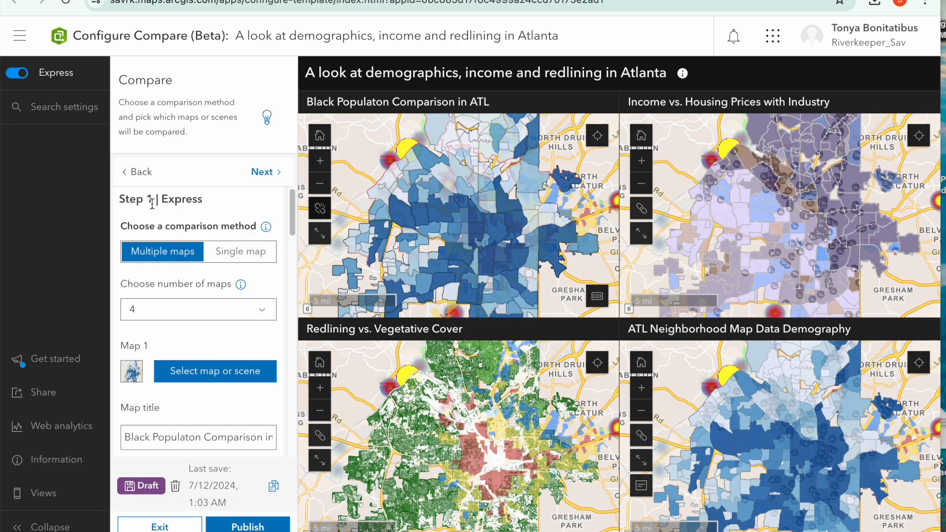
{"action": "scroll", "coordinate": [185, 409], "scroll_direction": "down", "scroll_amount": 2}
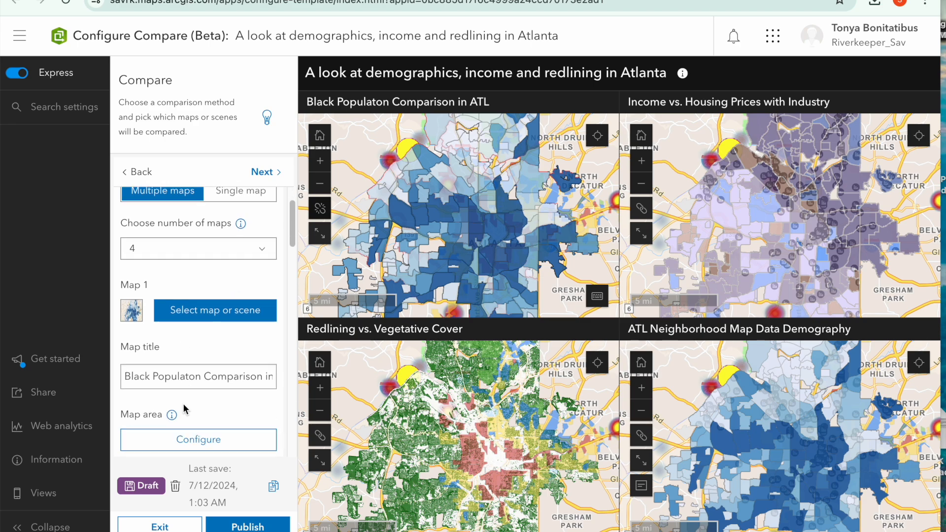
{"action": "scroll", "coordinate": [185, 409], "scroll_direction": "down", "scroll_amount": 2}
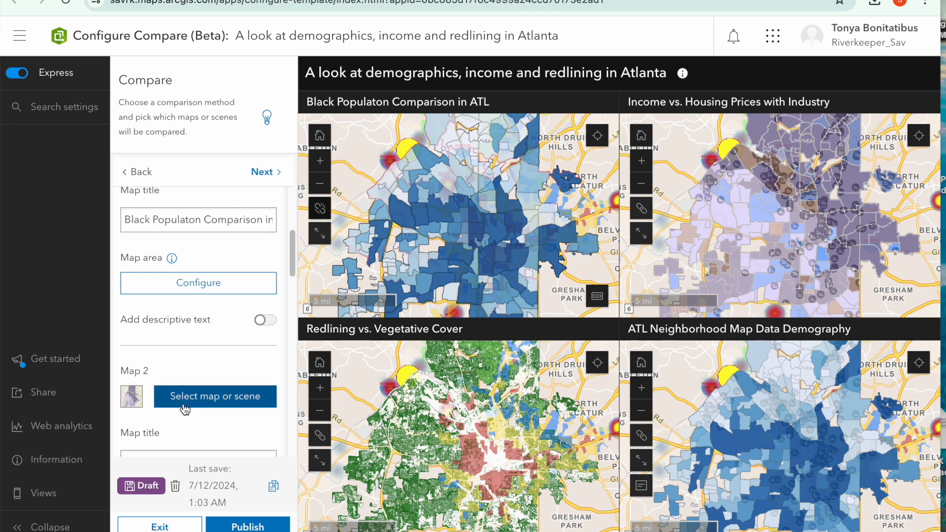
{"action": "scroll", "coordinate": [184, 408], "scroll_direction": "down", "scroll_amount": 2}
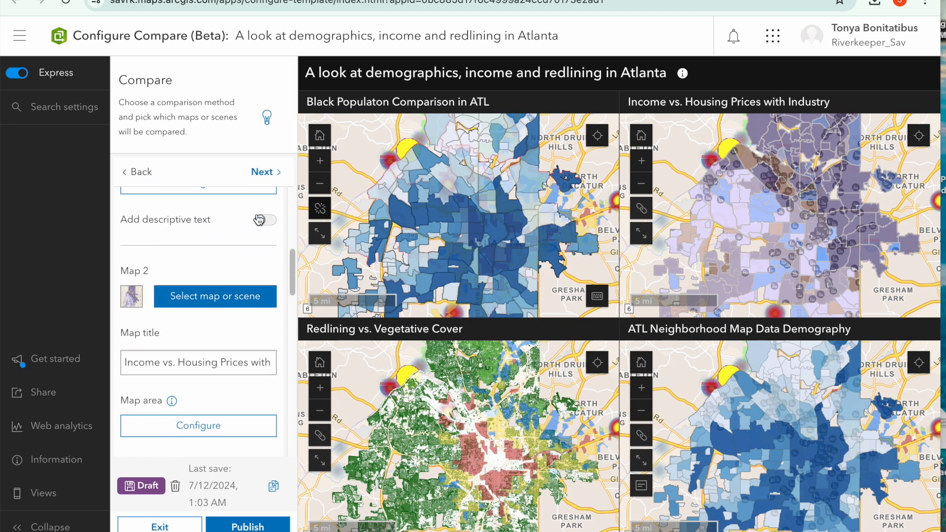
{"action": "left_click", "coordinate": [257, 221]}
Step: Enter "Comparison of the percentage of Black members in the population of Atlanta by census track." as Map 1's descriptive text
{"action": "left_click", "coordinate": [190, 302]}
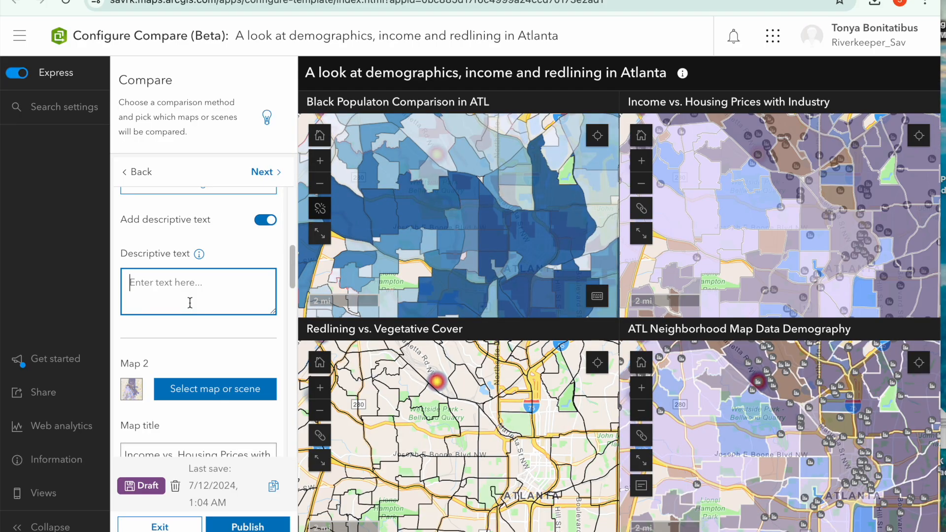
{"action": "type", "text": "Compa"}
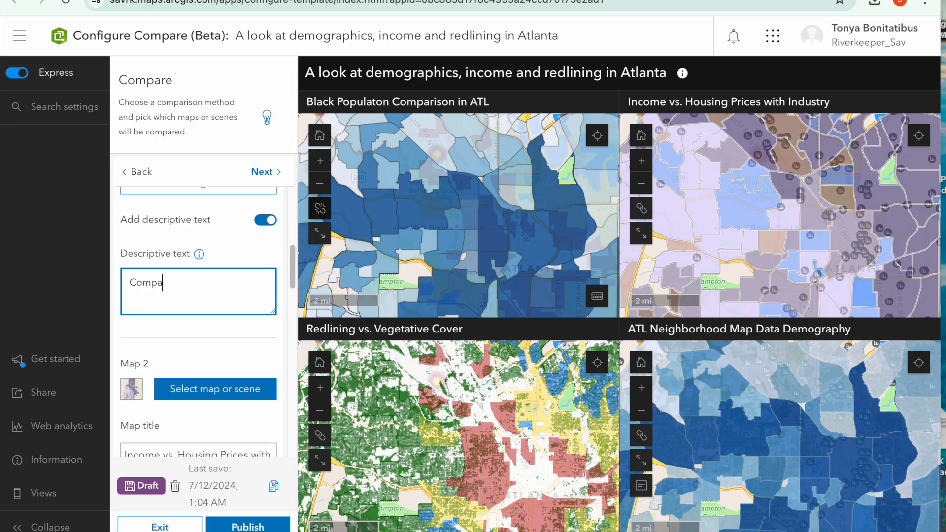
{"action": "type", "text": "rison of the"}
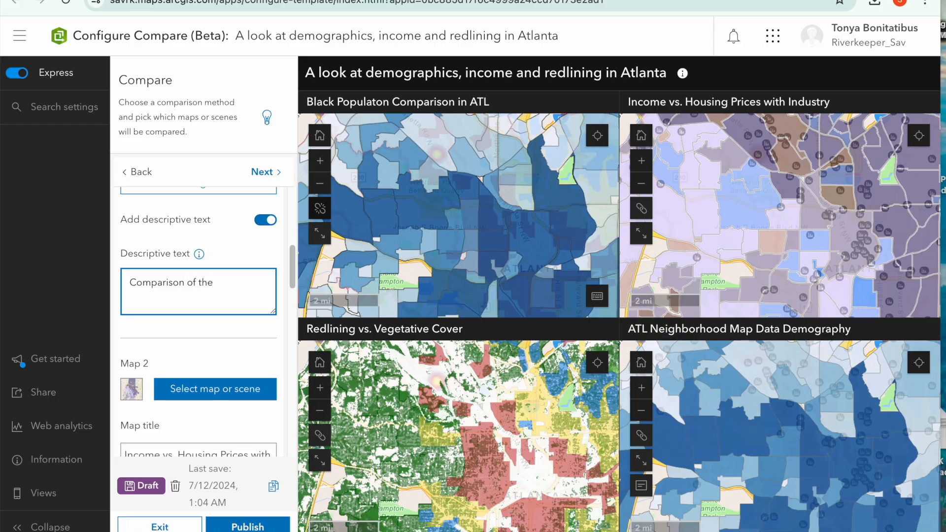
{"action": "type", "text": " percentage of"}
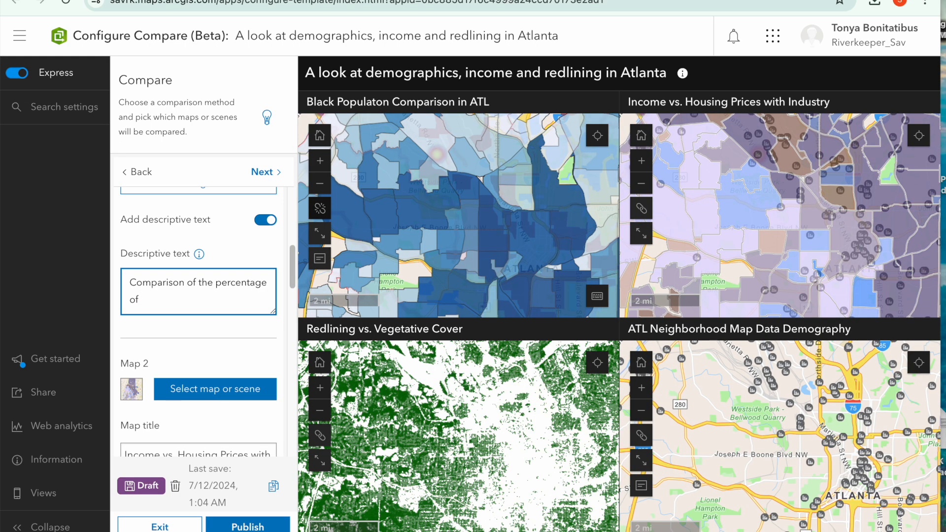
{"action": "type", "text": " Black "}
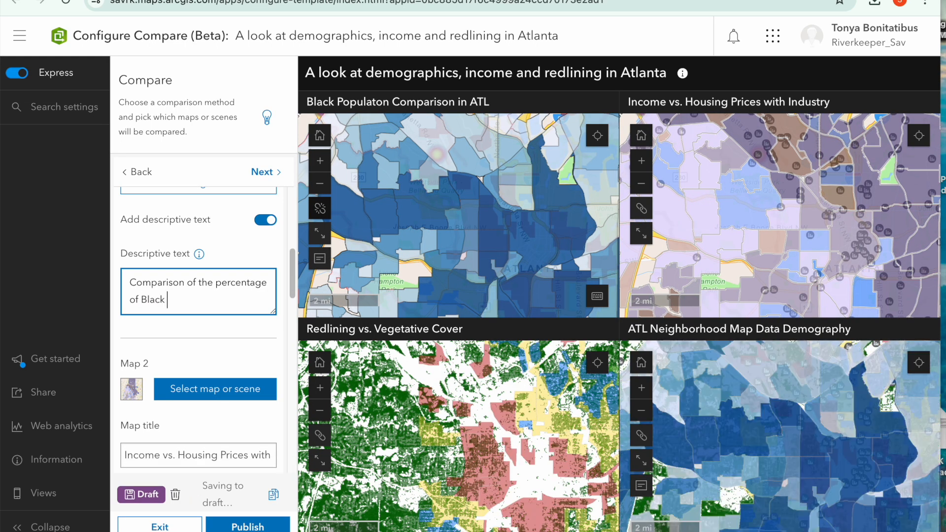
{"action": "type", "text": "members i"}
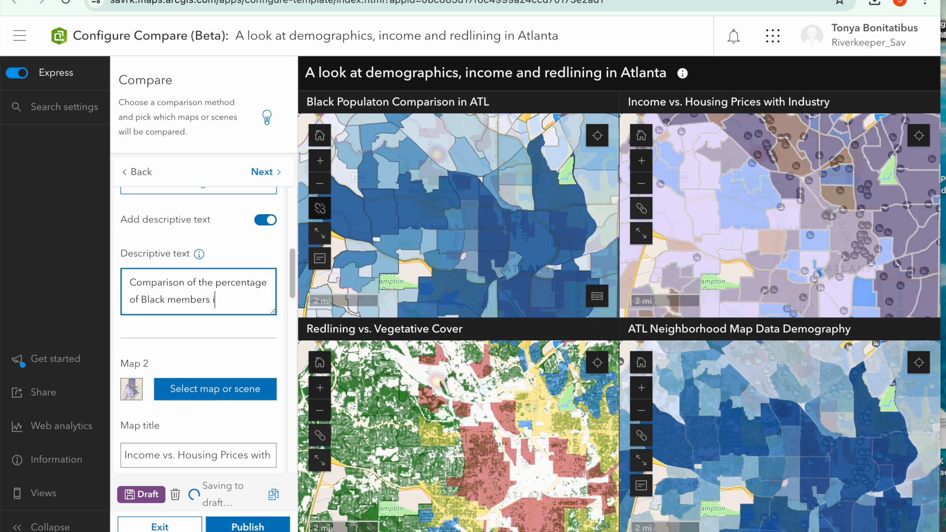
{"action": "type", "text": "n the popula"}
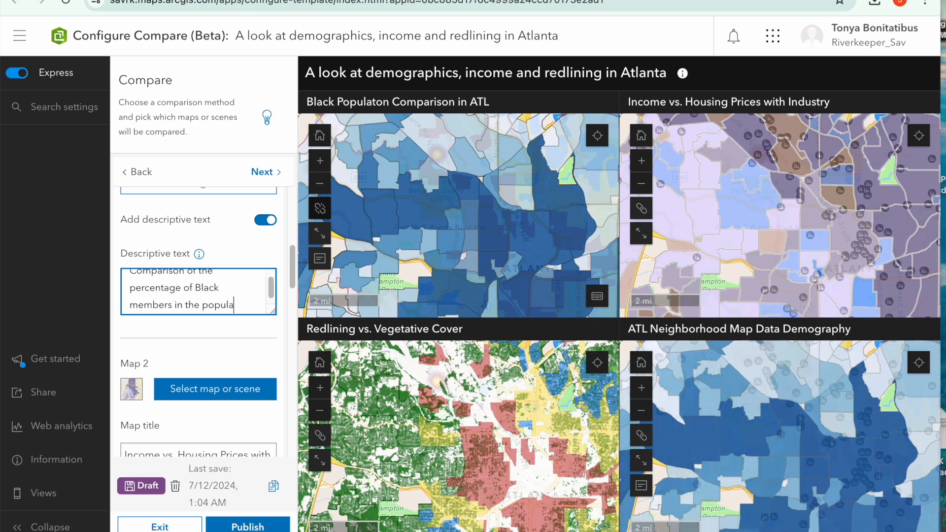
{"action": "type", "text": "tion of At"}
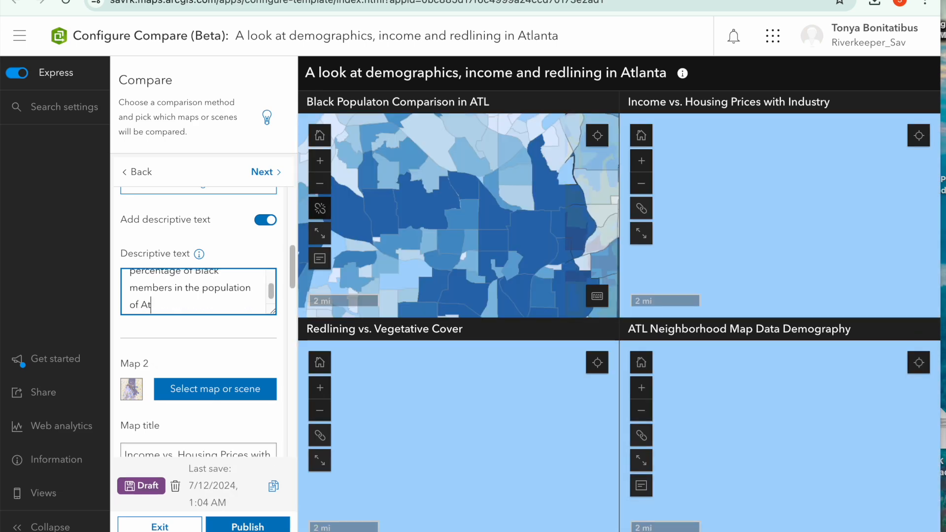
{"action": "type", "text": "lant"}
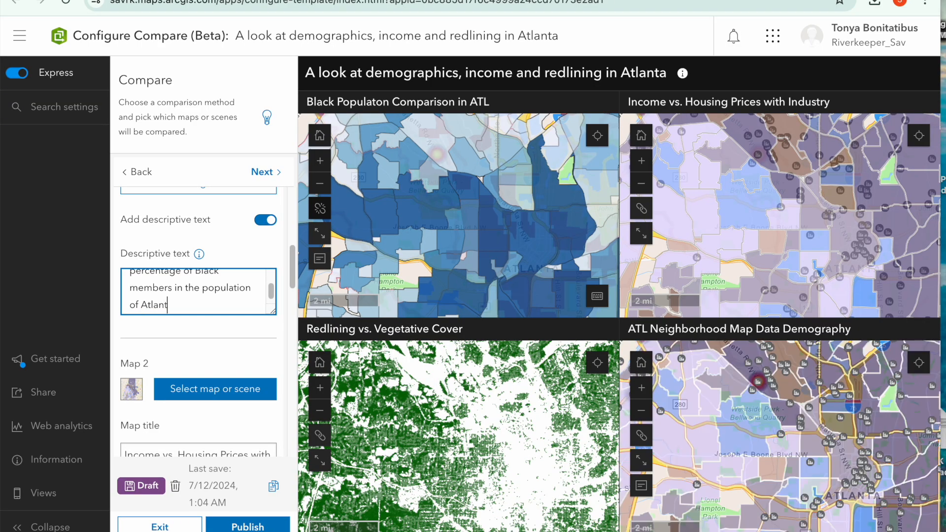
{"action": "type", "text": "a by census tract"}
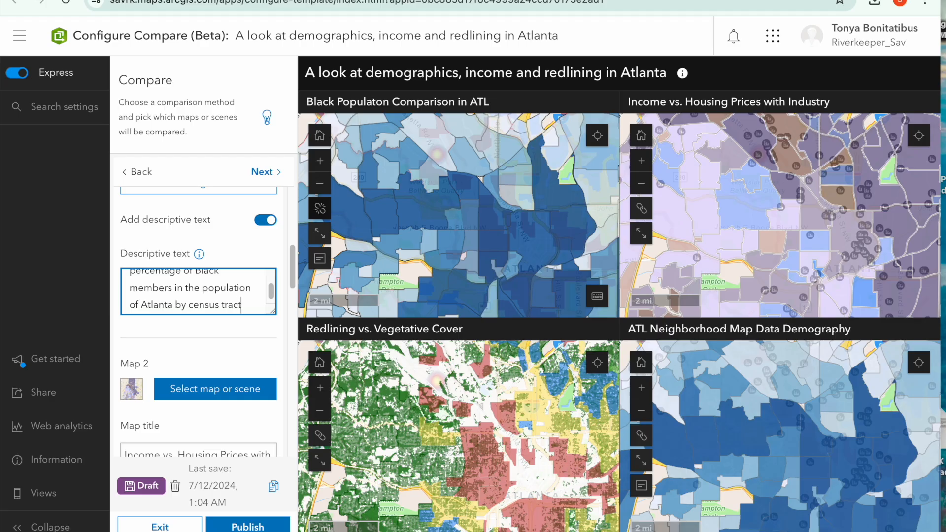
{"action": "type", "text": "k."}
{"action": "key", "text": "Return"}
{"action": "left_click", "coordinate": [210, 346]}
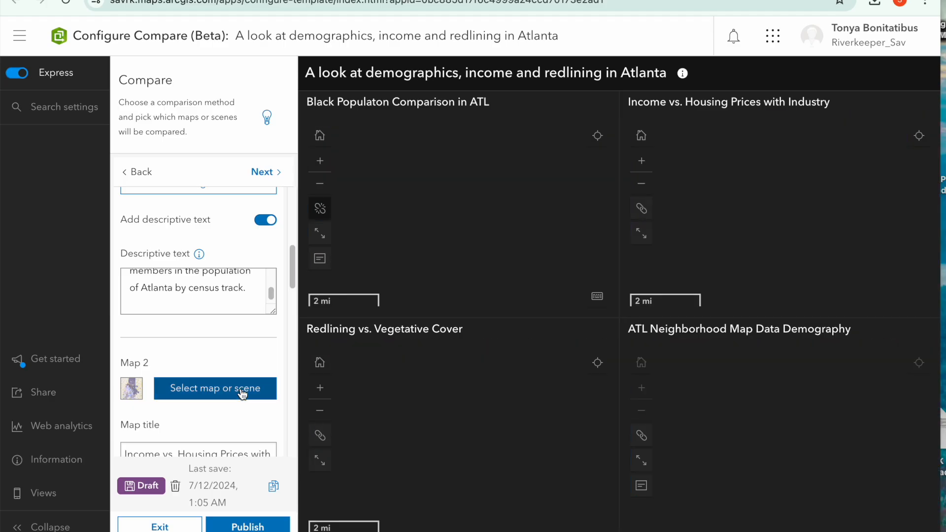
{"action": "scroll", "coordinate": [240, 388], "scroll_direction": "down", "scroll_amount": 2}
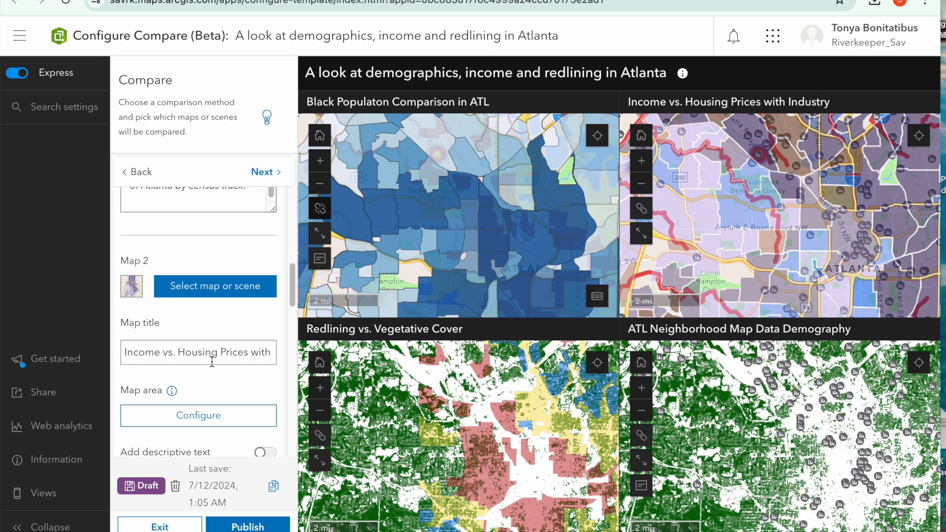
{"action": "scroll", "coordinate": [210, 353], "scroll_direction": "down", "scroll_amount": 3}
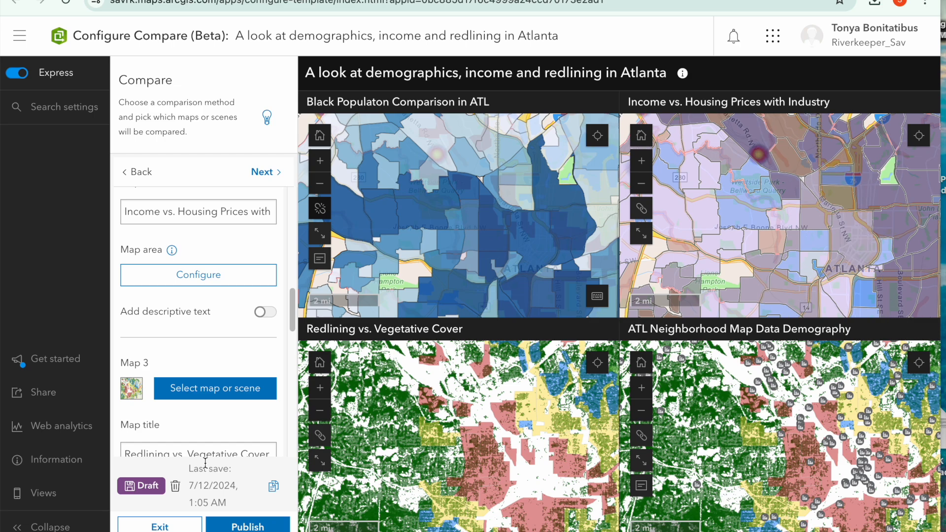
{"action": "scroll", "coordinate": [202, 433], "scroll_direction": "down", "scroll_amount": 8}
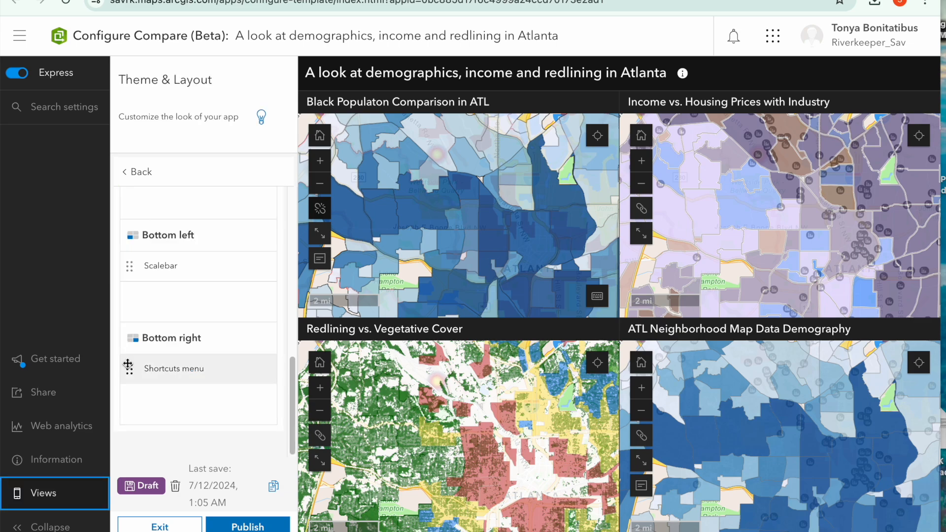
Step: Preview the app in the Desktop, Portrait and Landscape views, finishing in the Portrait view
{"action": "left_click", "coordinate": [42, 494]}
{"action": "left_click", "coordinate": [165, 460]}
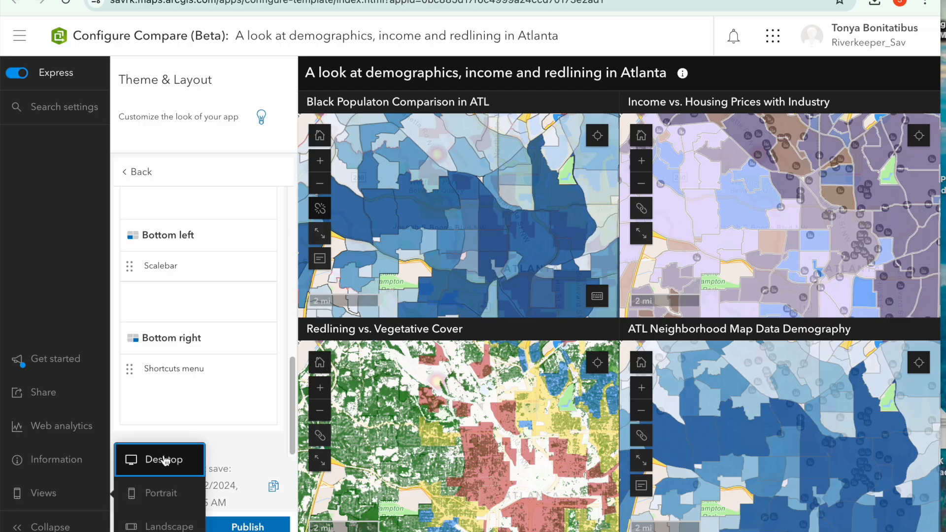
{"action": "left_click", "coordinate": [151, 494]}
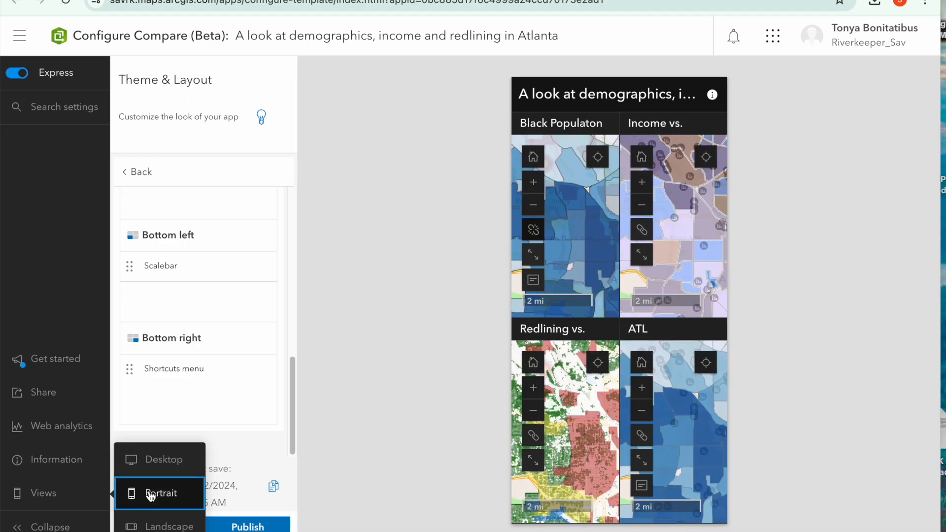
{"action": "left_click", "coordinate": [142, 527]}
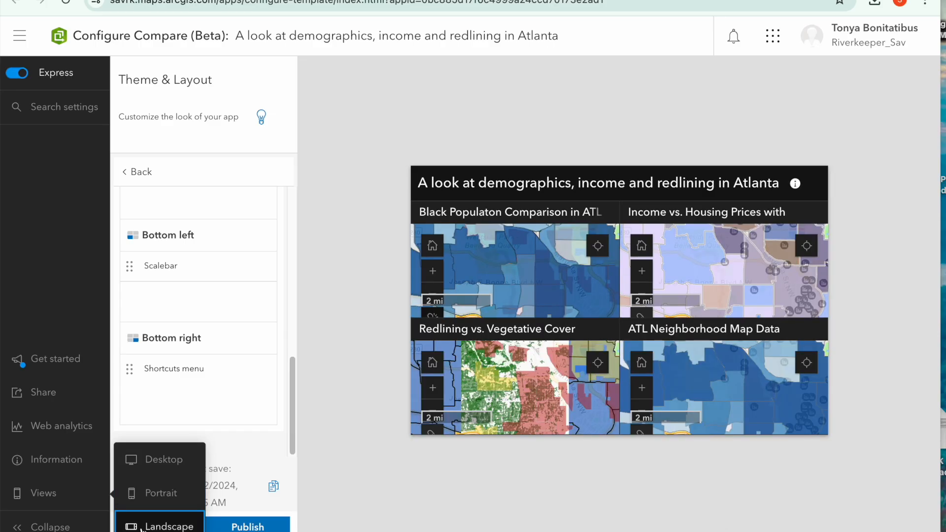
{"action": "left_click", "coordinate": [180, 500]}
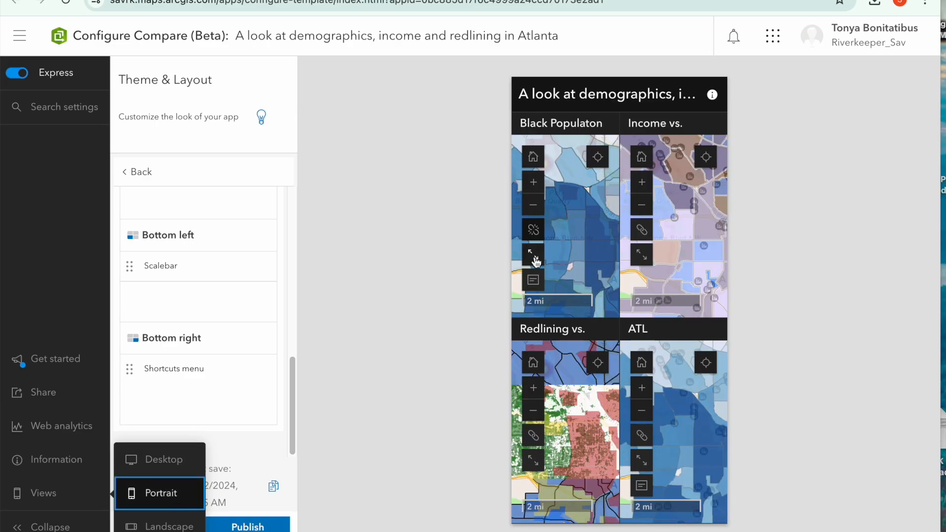
Step: Expand the "Black Populaton Comparison in ATL" map in the portrait preview, page through an area's pop-ups and close them
{"action": "left_click", "coordinate": [535, 258]}
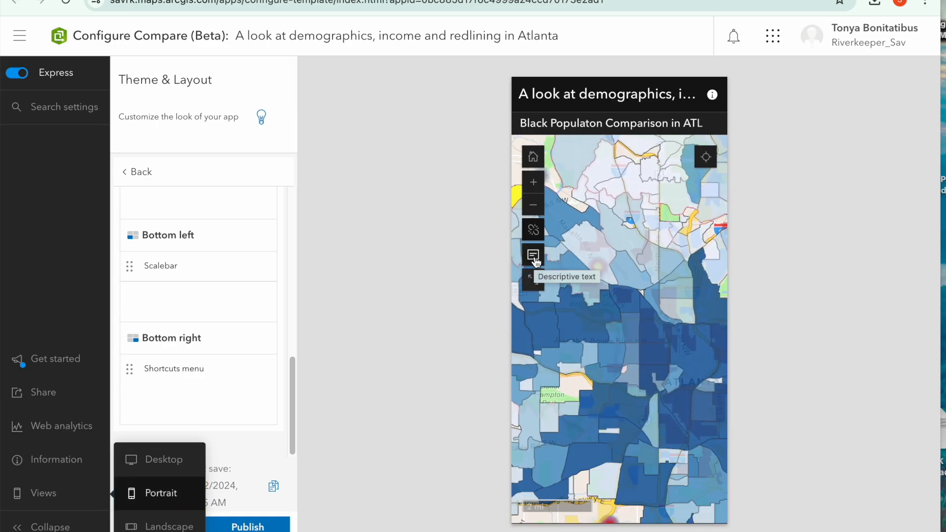
{"action": "left_click", "coordinate": [602, 331]}
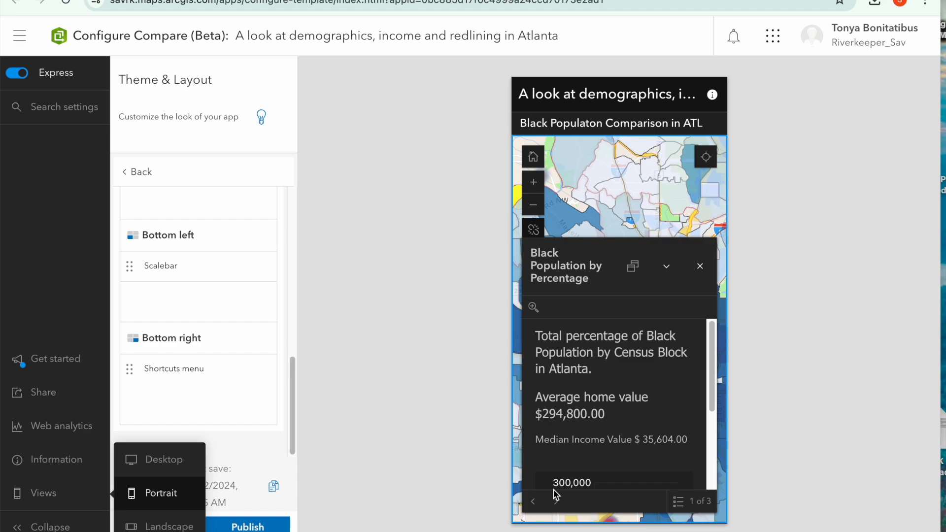
{"action": "left_click", "coordinate": [555, 501]}
{"action": "left_click", "coordinate": [555, 501]}
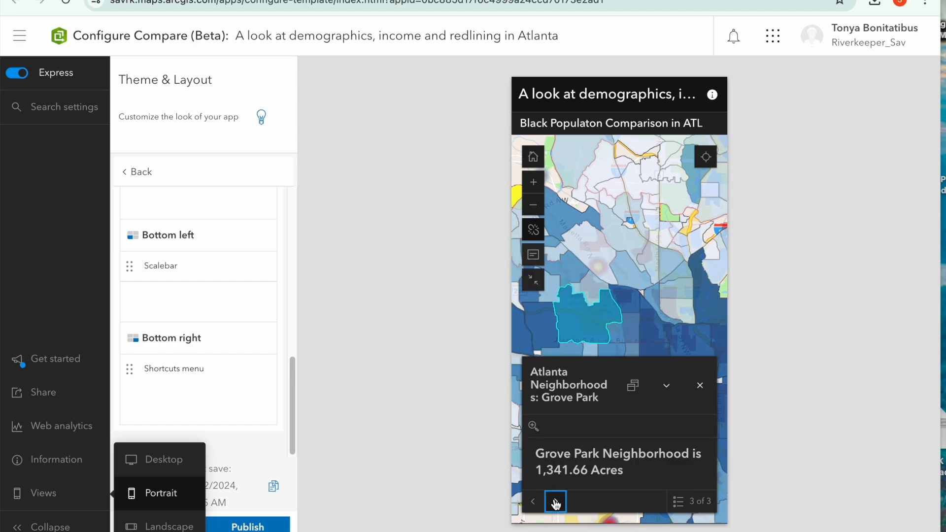
{"action": "left_click", "coordinate": [699, 385]}
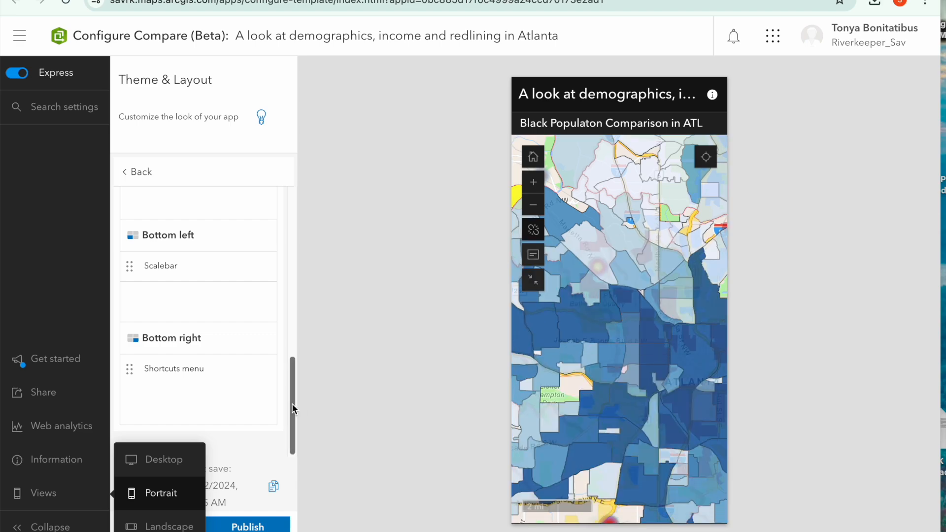
{"action": "left_click", "coordinate": [321, 454]}
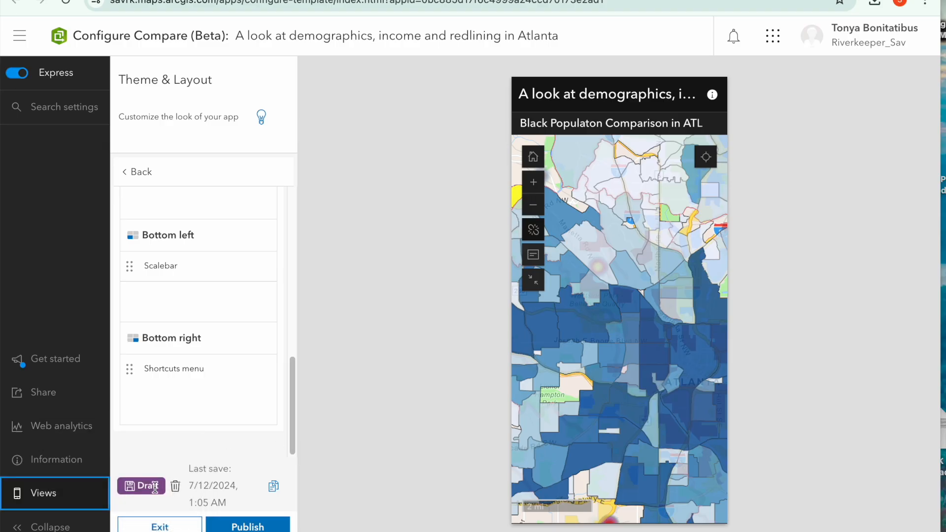
Step: Open the Web analytics settings and switch Google Analytics on and off again to check its tracking option
{"action": "left_click", "coordinate": [29, 427]}
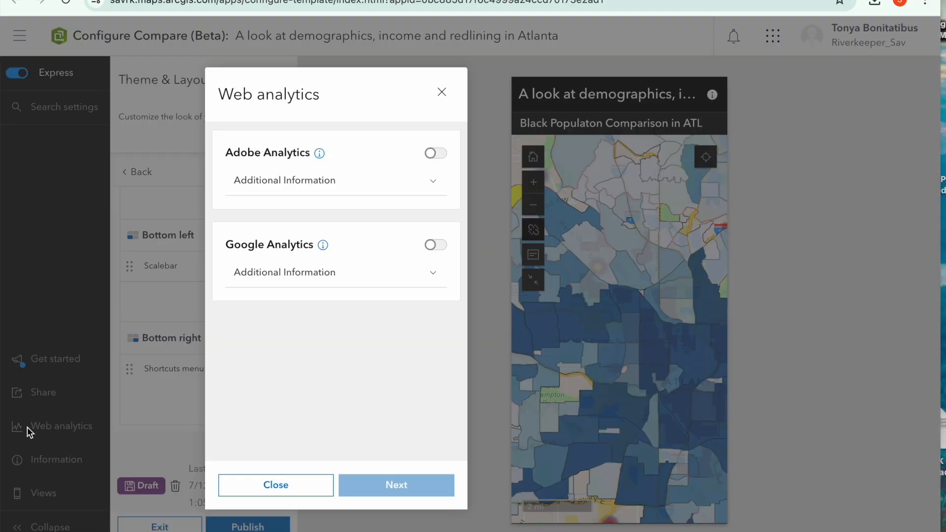
{"action": "left_click", "coordinate": [433, 246]}
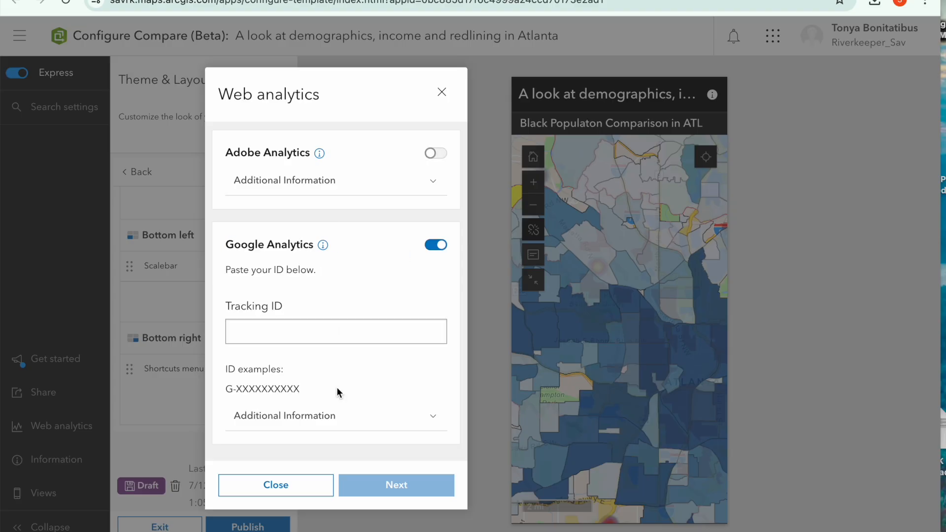
{"action": "left_click", "coordinate": [436, 244]}
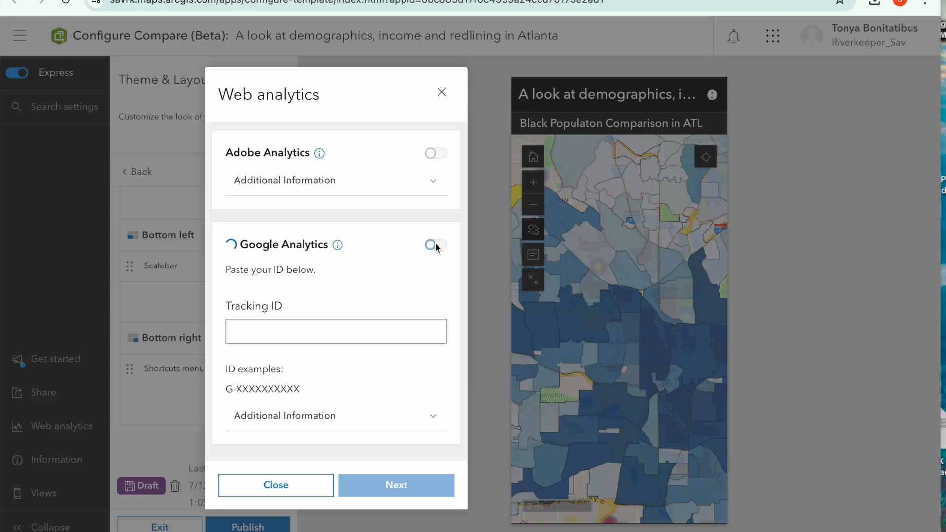
Step: Close the Web analytics settings and publish the Compare app
{"action": "left_click", "coordinate": [439, 91]}
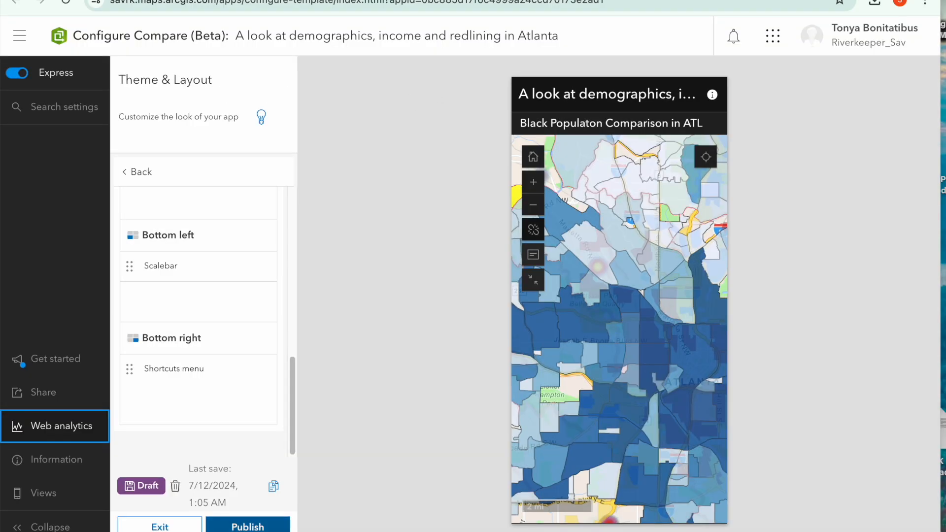
{"action": "left_click", "coordinate": [222, 527]}
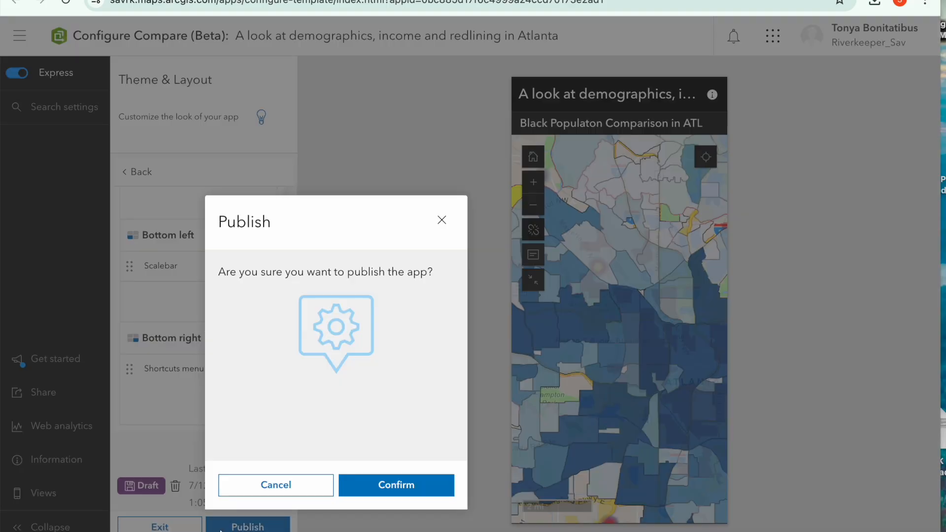
{"action": "left_click", "coordinate": [386, 487]}
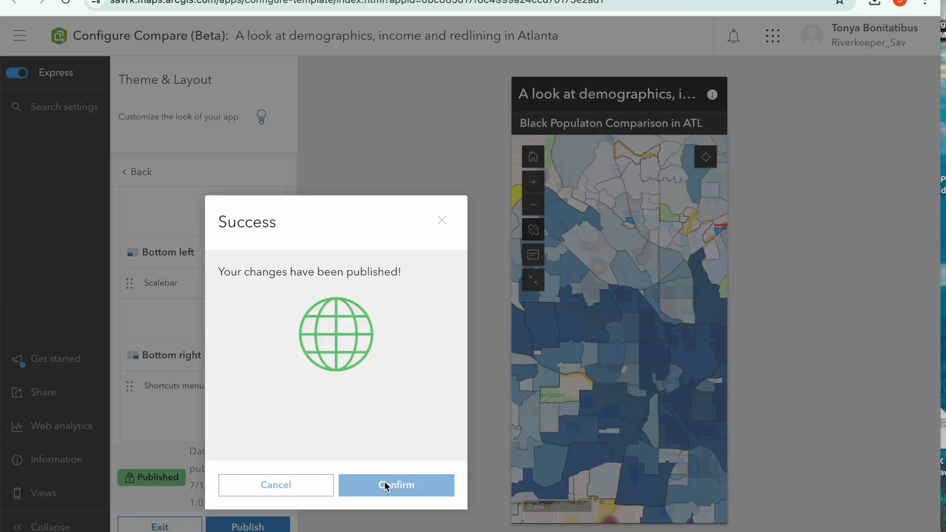
{"action": "left_click", "coordinate": [387, 485]}
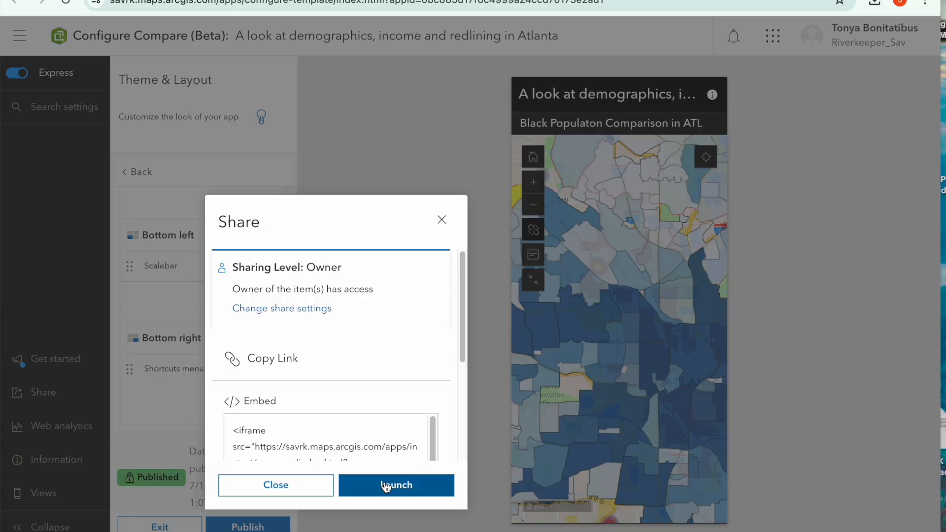
Step: Open the app's share settings to review the available sharing levels, and close them without changing the level
{"action": "scroll", "coordinate": [321, 347], "scroll_direction": "down", "scroll_amount": 1}
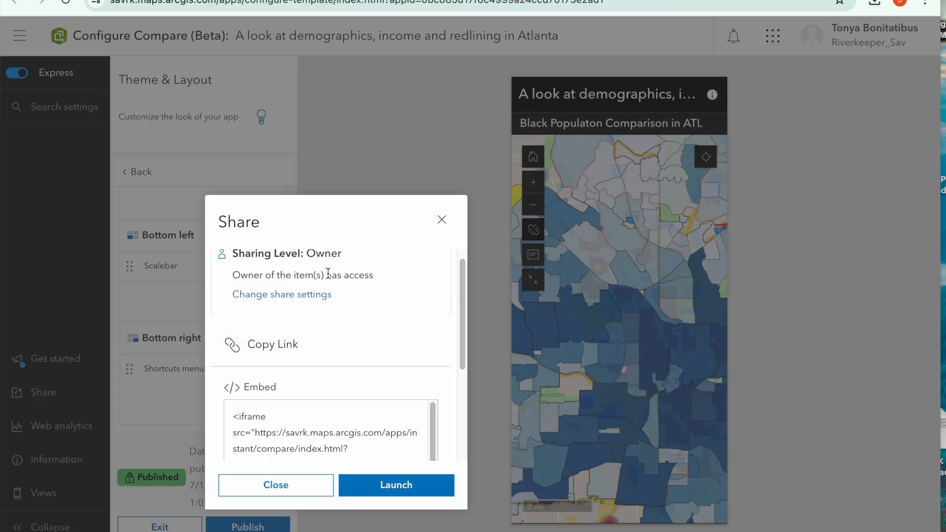
{"action": "left_click", "coordinate": [314, 296]}
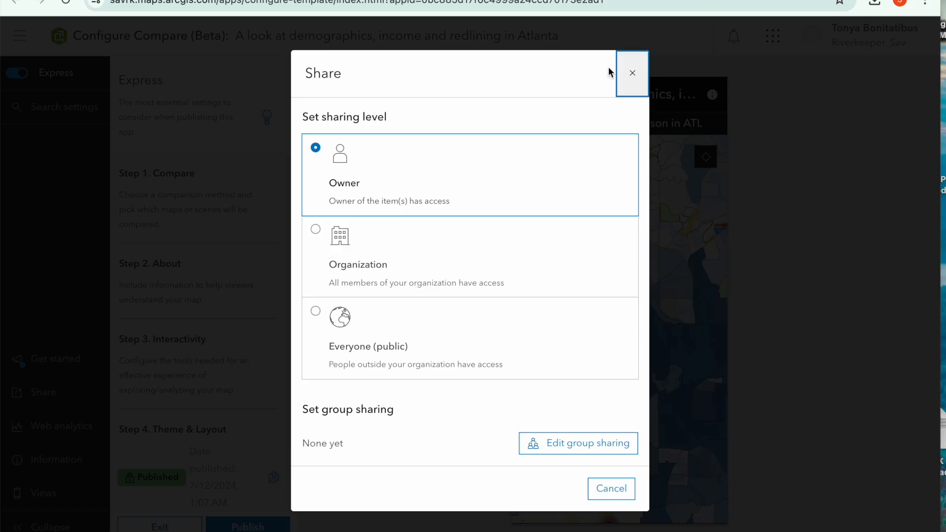
{"action": "left_click", "coordinate": [630, 73]}
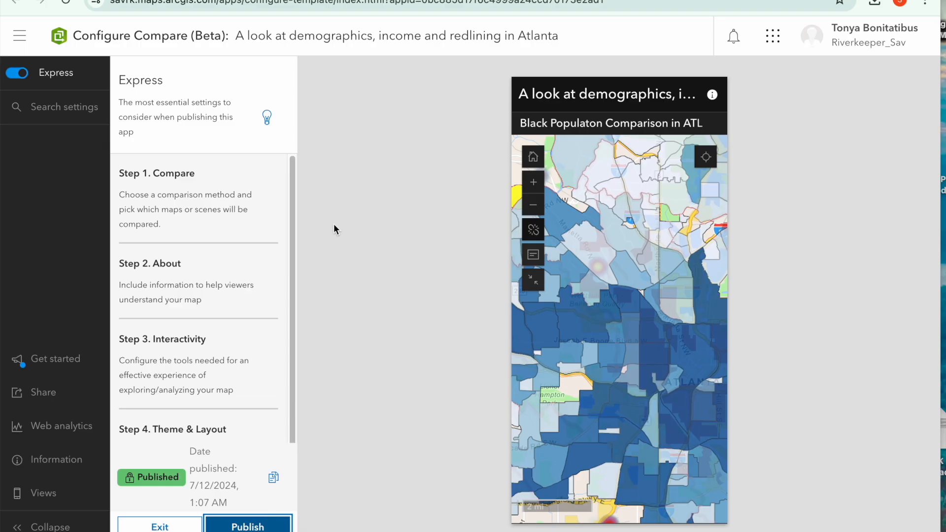
Step: Open the "A look at demographics, income and redlining in Atlanta" item from Content and view the app past its introduction window
{"action": "left_click", "coordinate": [22, 31]}
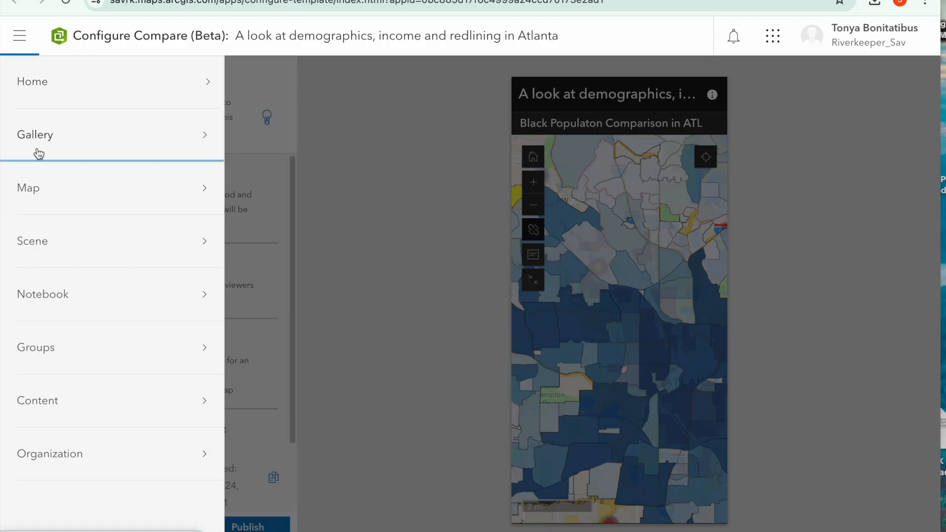
{"action": "left_click", "coordinate": [62, 424]}
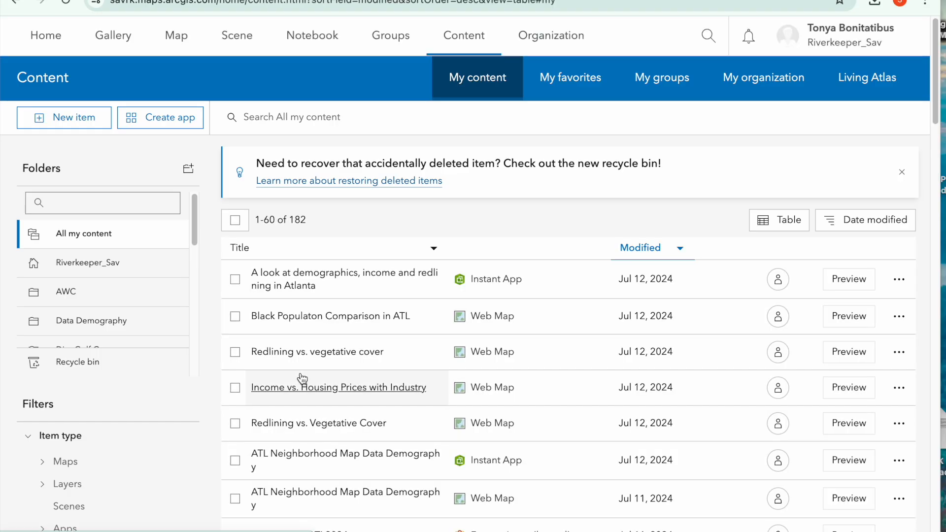
{"action": "left_click", "coordinate": [290, 284]}
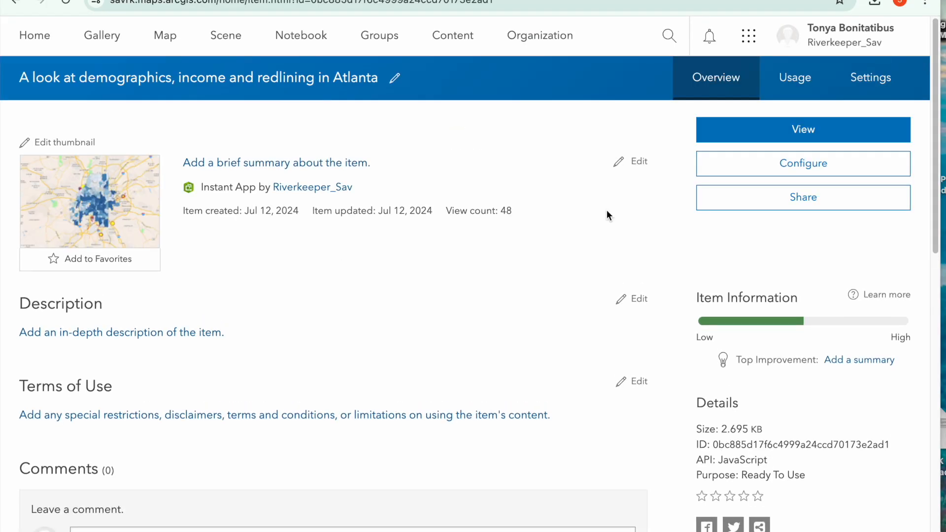
{"action": "left_click", "coordinate": [748, 130]}
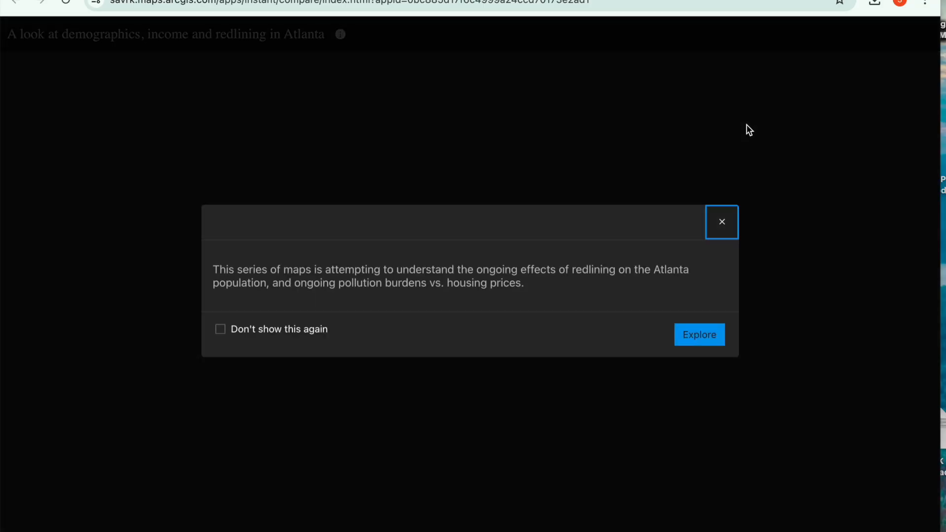
{"action": "left_click", "coordinate": [696, 340]}
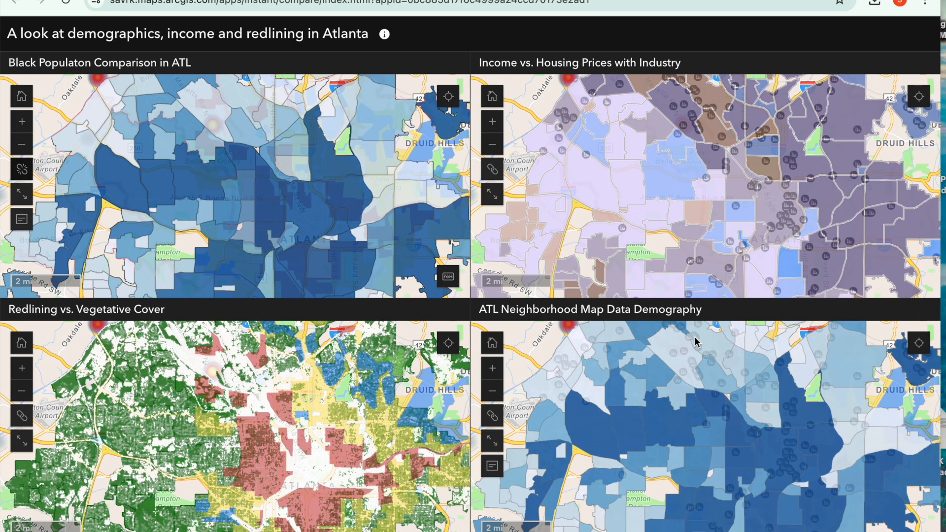
Step: Read the Black population map's description, page through an area's pop-ups in that map and the income map, and close them
{"action": "left_click", "coordinate": [22, 219]}
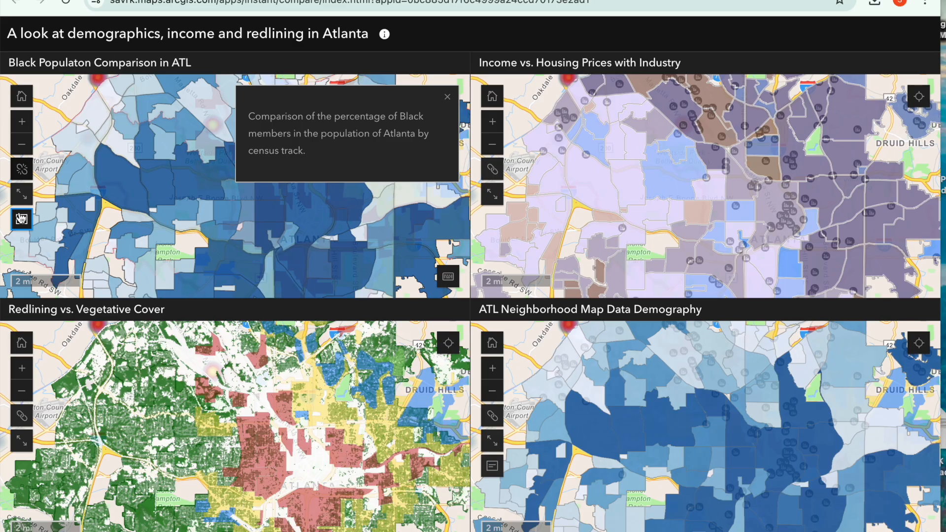
{"action": "left_click", "coordinate": [447, 97]}
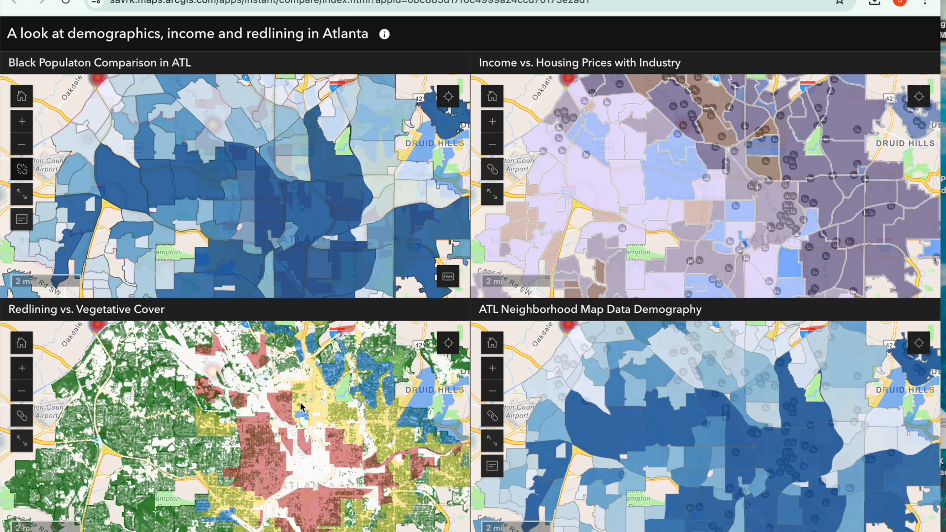
{"action": "left_click", "coordinate": [267, 449]}
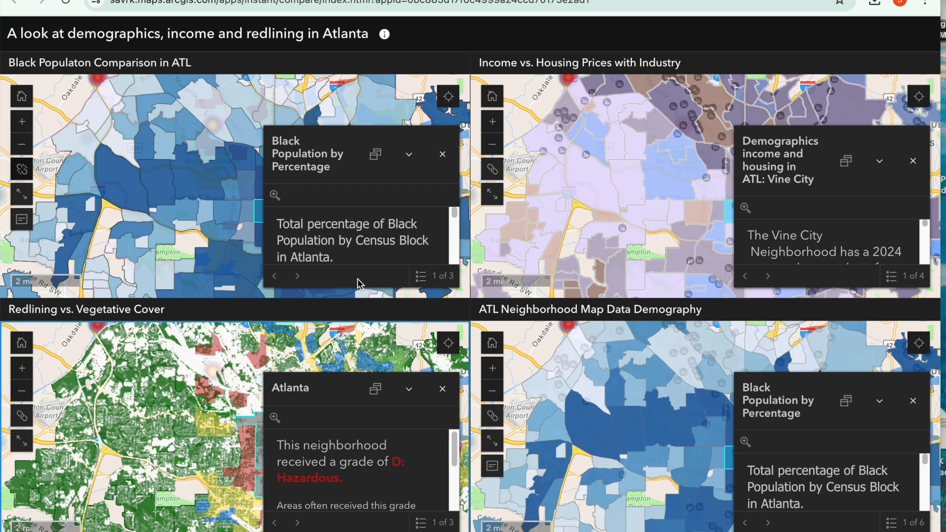
{"action": "scroll", "coordinate": [361, 248], "scroll_direction": "down", "scroll_amount": 3}
{"action": "scroll", "coordinate": [360, 248], "scroll_direction": "down", "scroll_amount": 2}
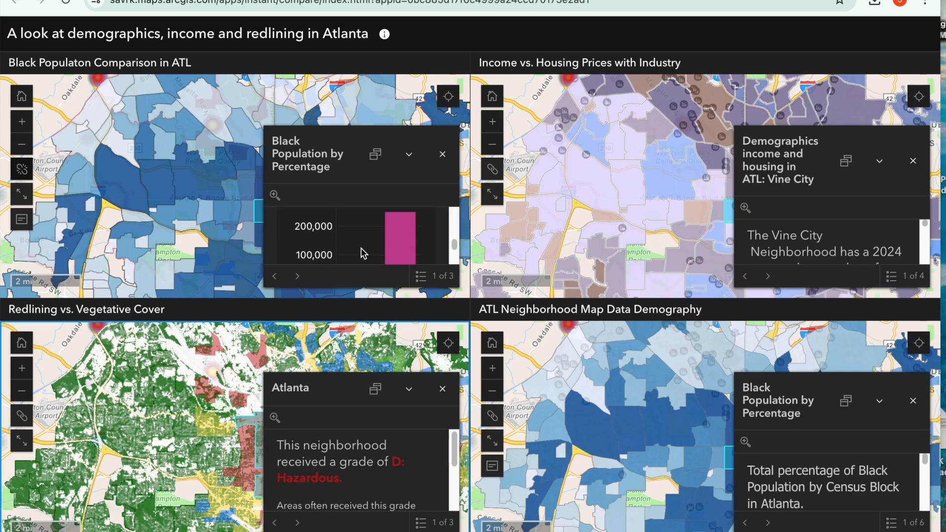
{"action": "left_click", "coordinate": [298, 277]}
{"action": "left_click", "coordinate": [300, 278]}
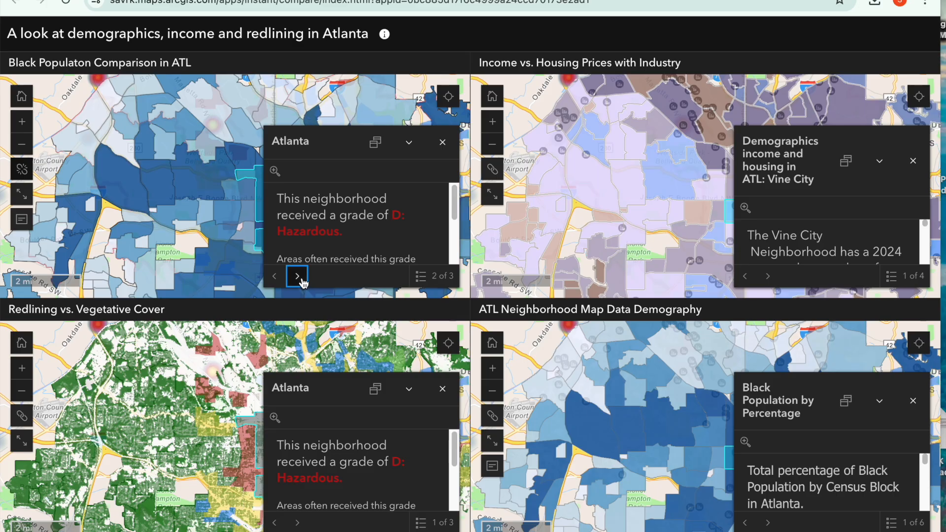
{"action": "left_click", "coordinate": [300, 279]}
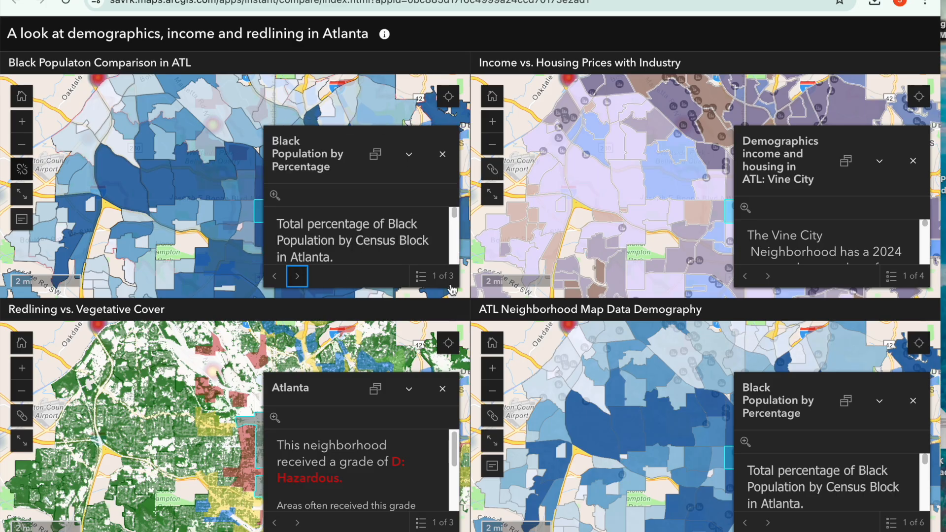
{"action": "left_click", "coordinate": [767, 278]}
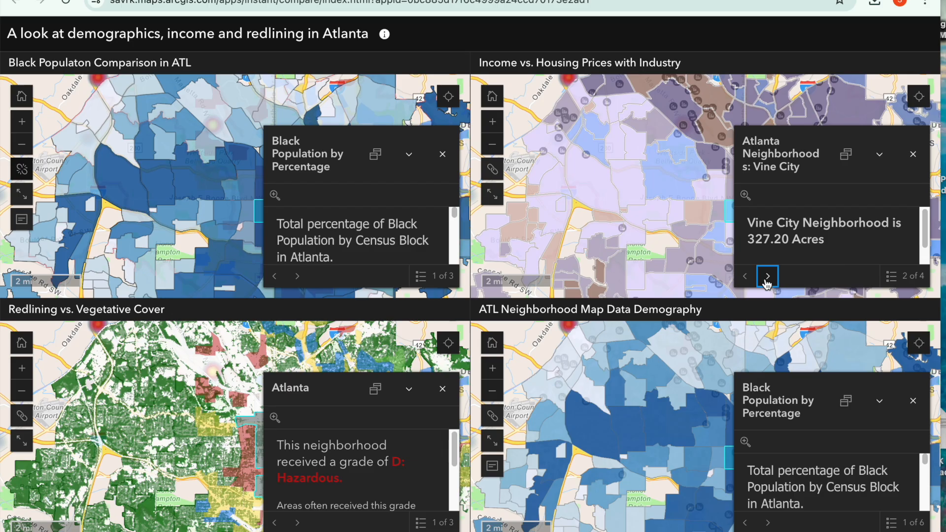
{"action": "left_click", "coordinate": [767, 278]}
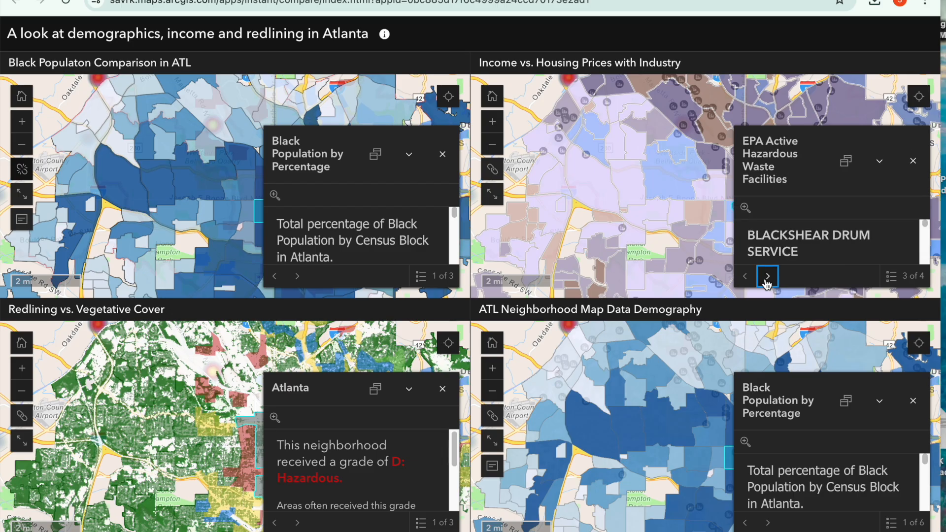
{"action": "left_click", "coordinate": [911, 162]}
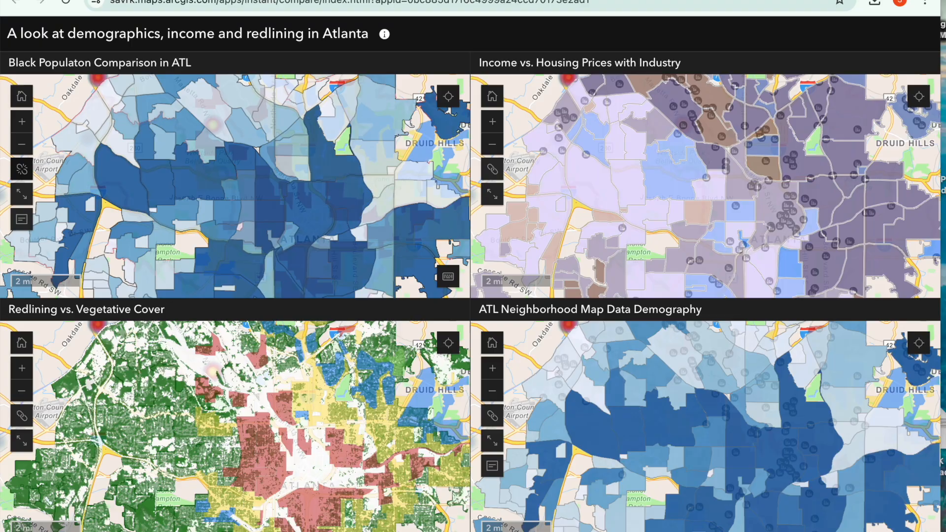
Step: Return to the Instant Apps gallery and look over the suggested and additional app templates
{"action": "key", "text": "alt+Left"}
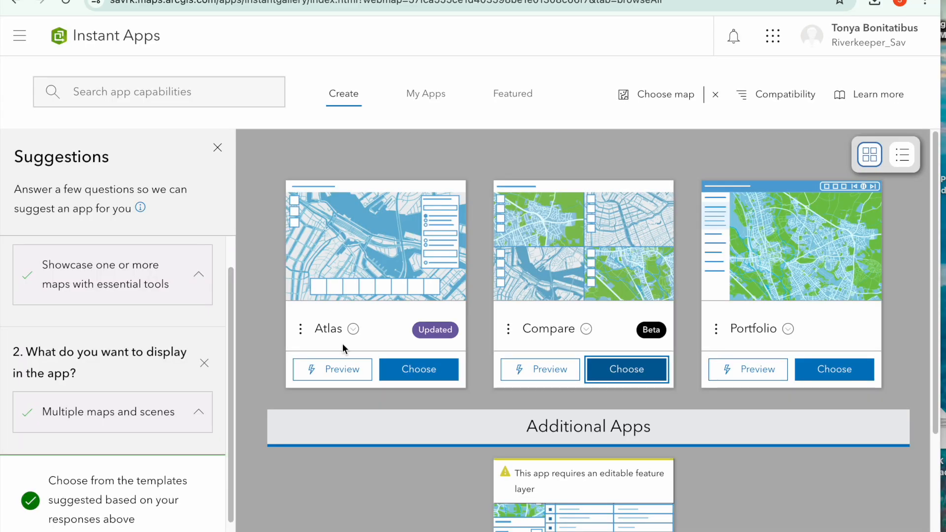
{"action": "scroll", "coordinate": [342, 344], "scroll_direction": "down", "scroll_amount": 3}
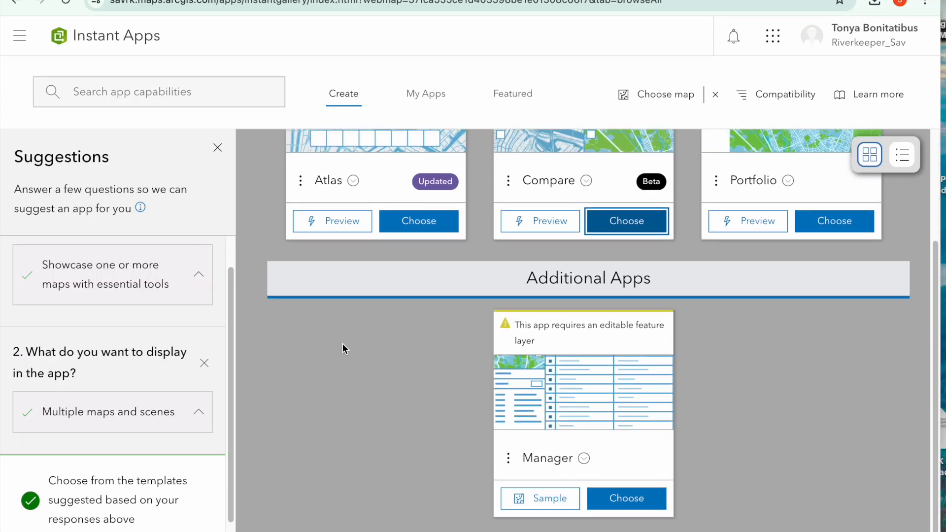
{"action": "scroll", "coordinate": [342, 344], "scroll_direction": "up", "scroll_amount": 3}
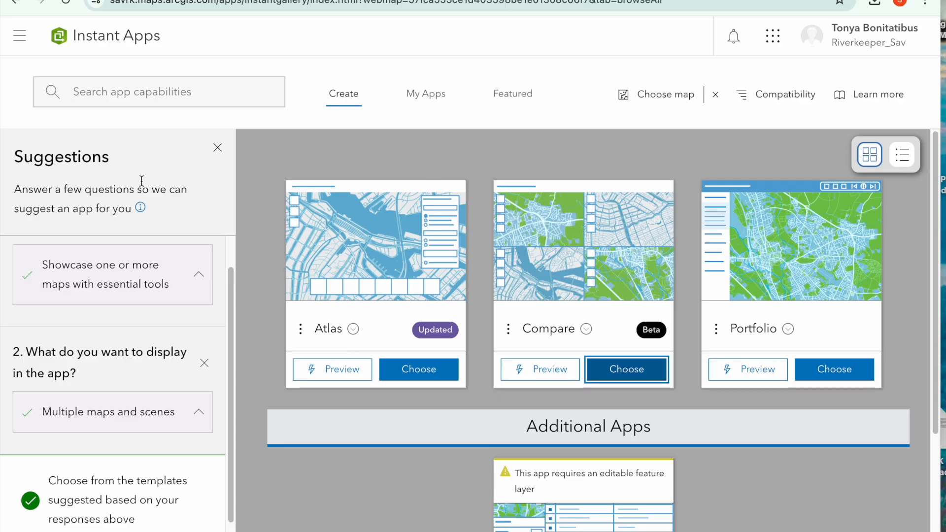
Step: Browse the existing instant apps, filtering them by the Imagery Viewer template and by the organization's apps
{"action": "left_click", "coordinate": [412, 102]}
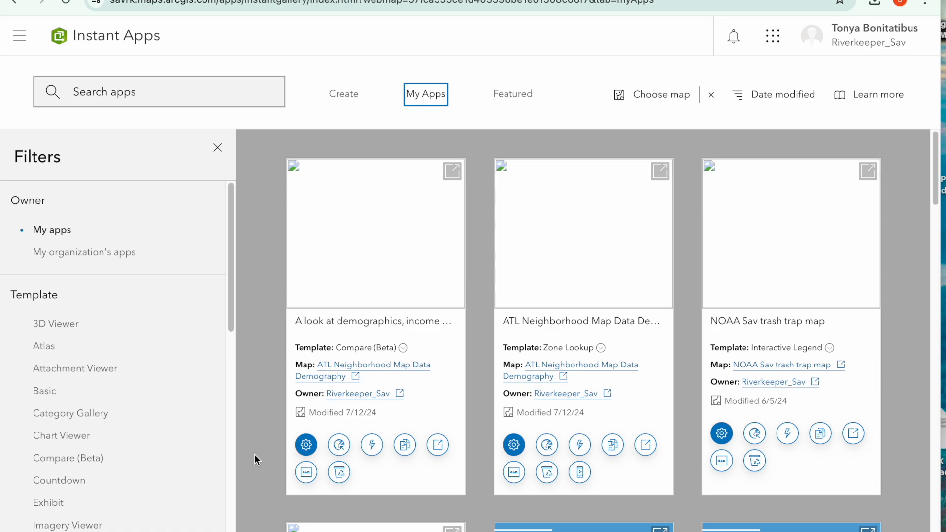
{"action": "scroll", "coordinate": [254, 454], "scroll_direction": "down", "scroll_amount": 6}
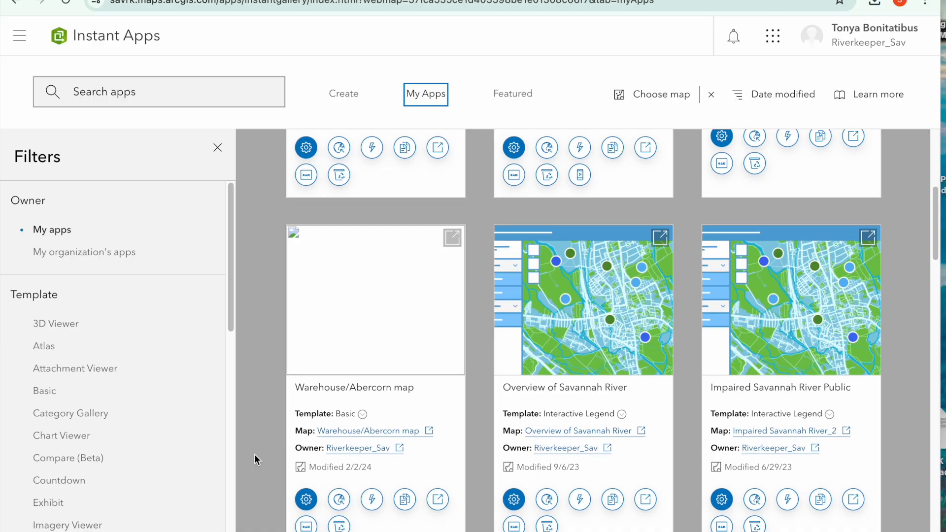
{"action": "scroll", "coordinate": [68, 362], "scroll_direction": "down", "scroll_amount": 3}
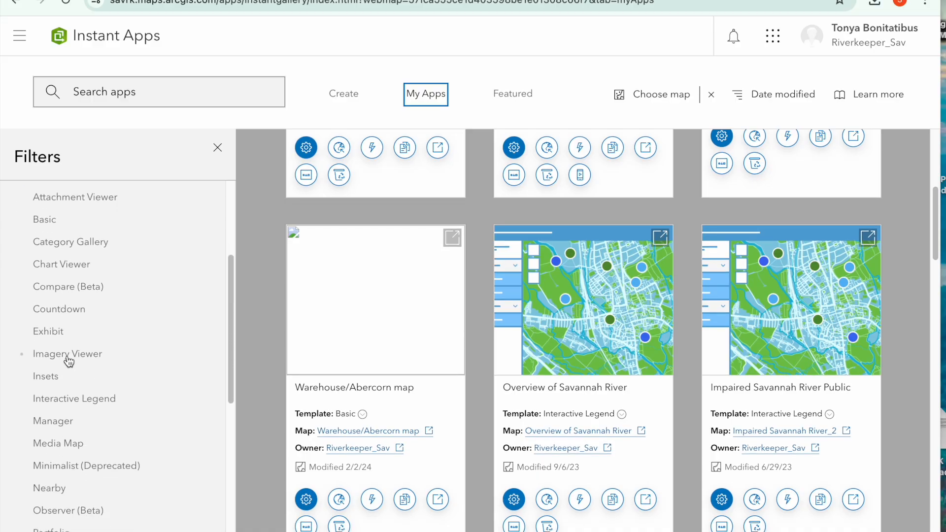
{"action": "left_click", "coordinate": [69, 357]}
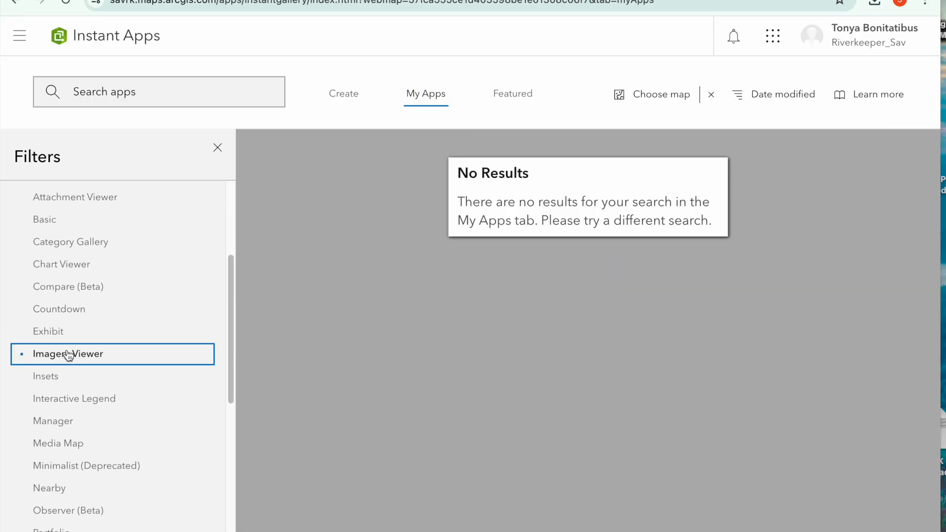
{"action": "scroll", "coordinate": [55, 253], "scroll_direction": "up", "scroll_amount": 3}
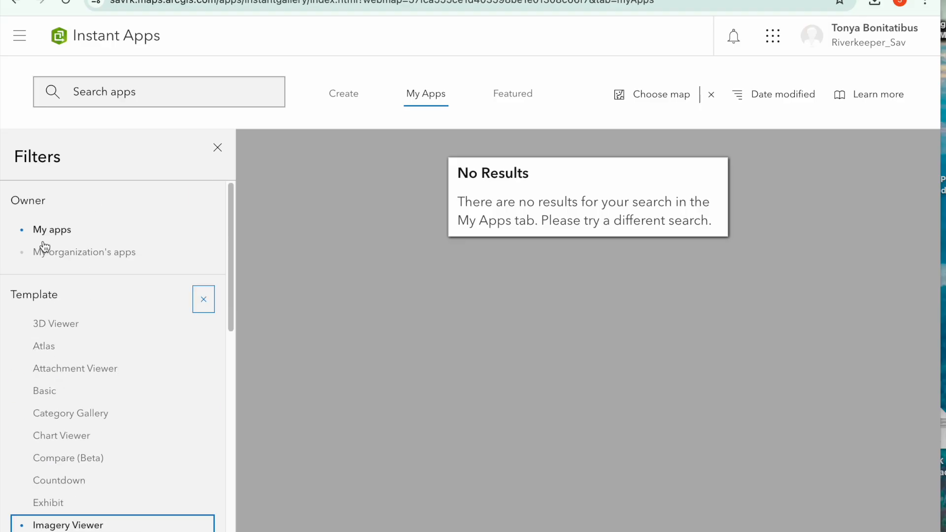
{"action": "left_click", "coordinate": [55, 253]}
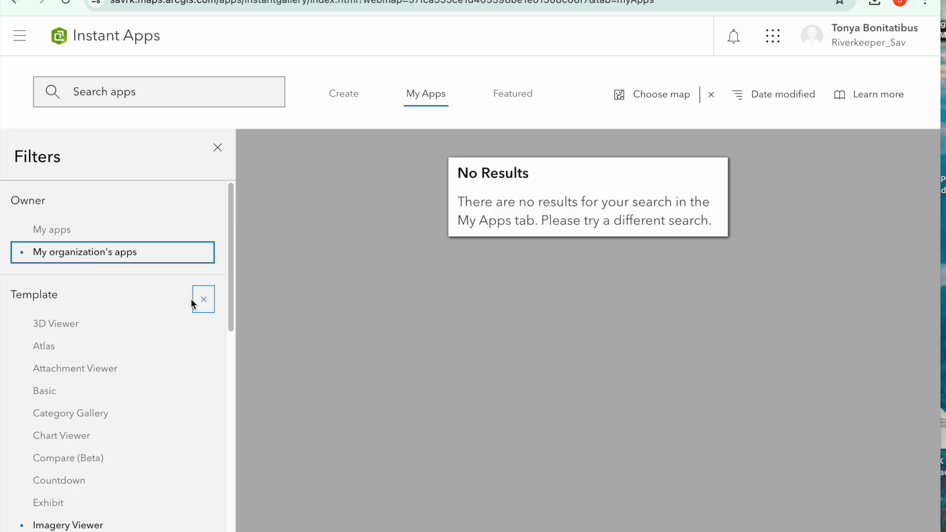
{"action": "left_click", "coordinate": [216, 149]}
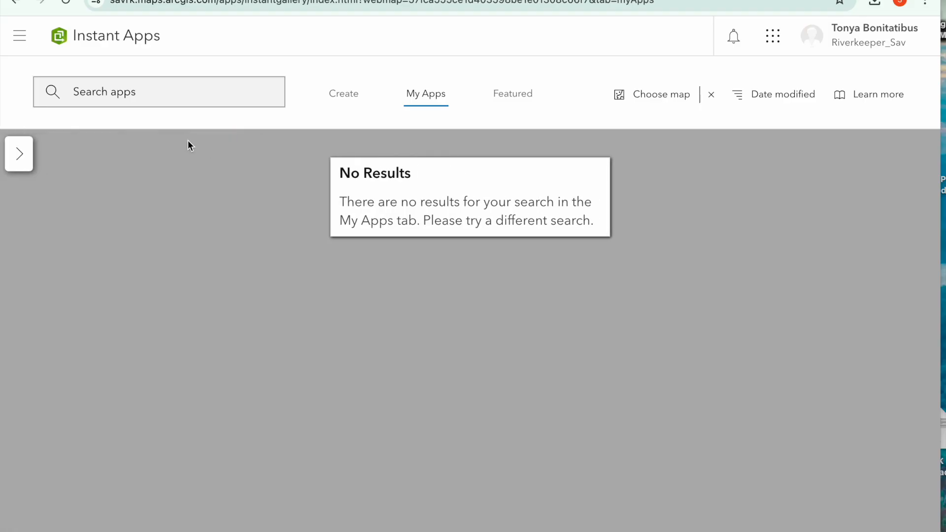
{"action": "left_click", "coordinate": [22, 154]}
{"action": "left_click", "coordinate": [357, 99]}
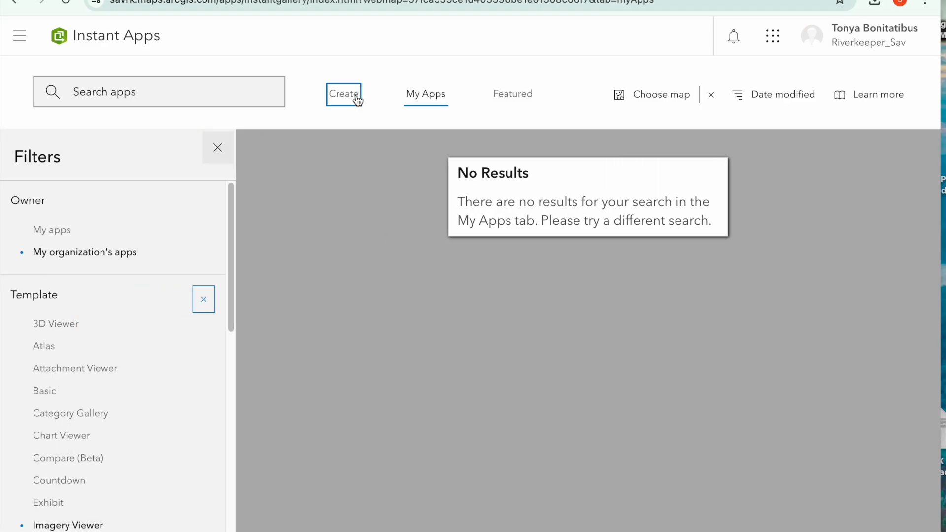
Step: Browse the featured Instant Apps articles, skimming the Reporter article and the list of other featured templates
{"action": "left_click", "coordinate": [514, 96]}
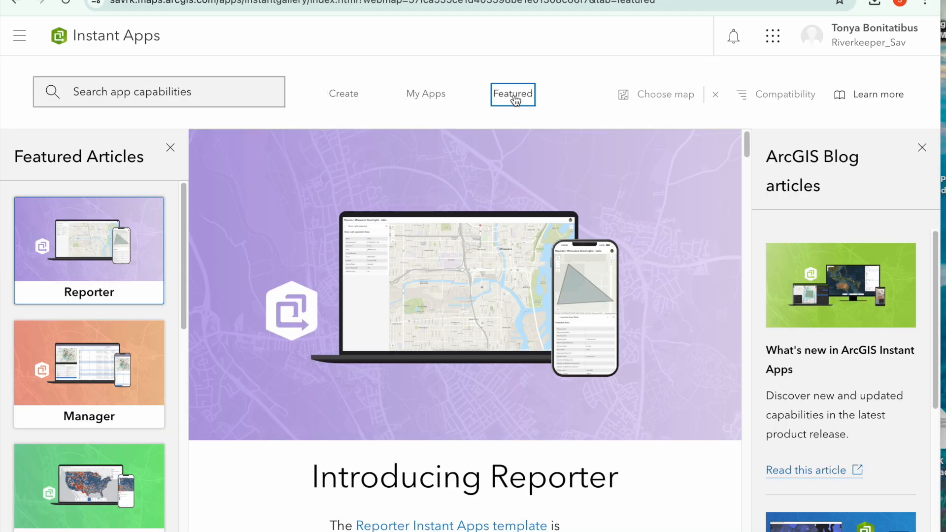
{"action": "scroll", "coordinate": [460, 368], "scroll_direction": "down", "scroll_amount": 5}
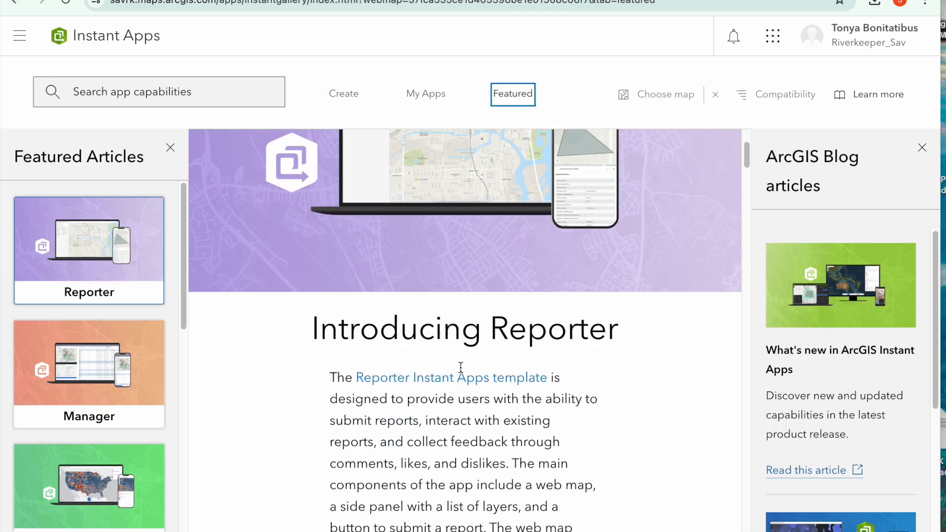
{"action": "scroll", "coordinate": [460, 367], "scroll_direction": "down", "scroll_amount": 7}
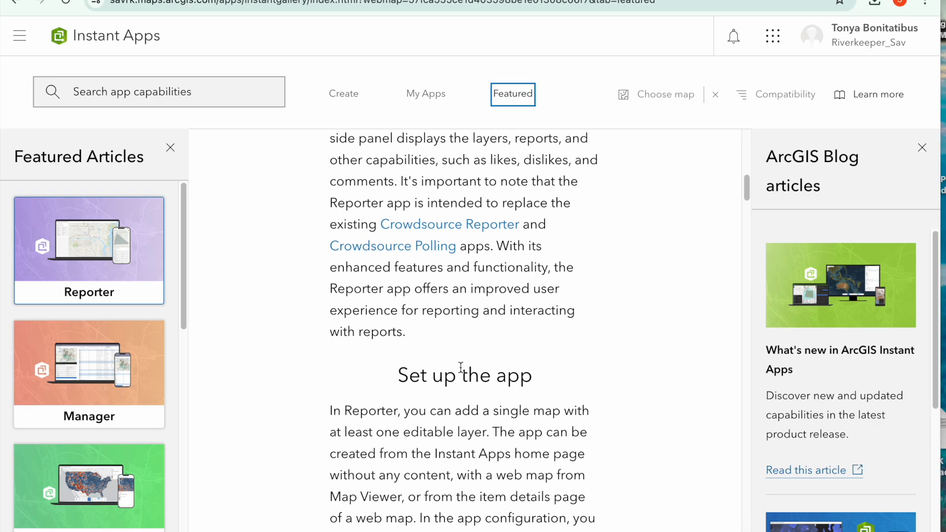
{"action": "scroll", "coordinate": [460, 367], "scroll_direction": "down", "scroll_amount": 8}
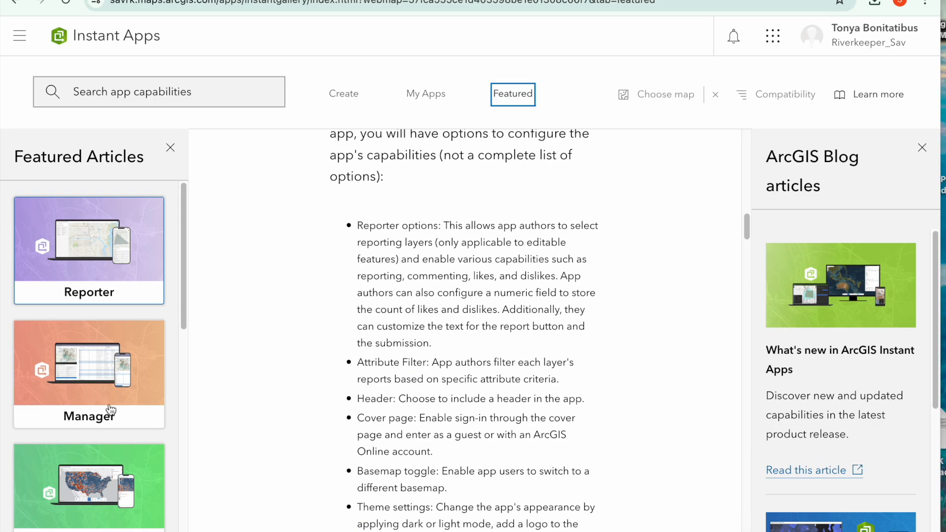
{"action": "scroll", "coordinate": [109, 409], "scroll_direction": "down", "scroll_amount": 5}
{"action": "scroll", "coordinate": [110, 409], "scroll_direction": "down", "scroll_amount": 5}
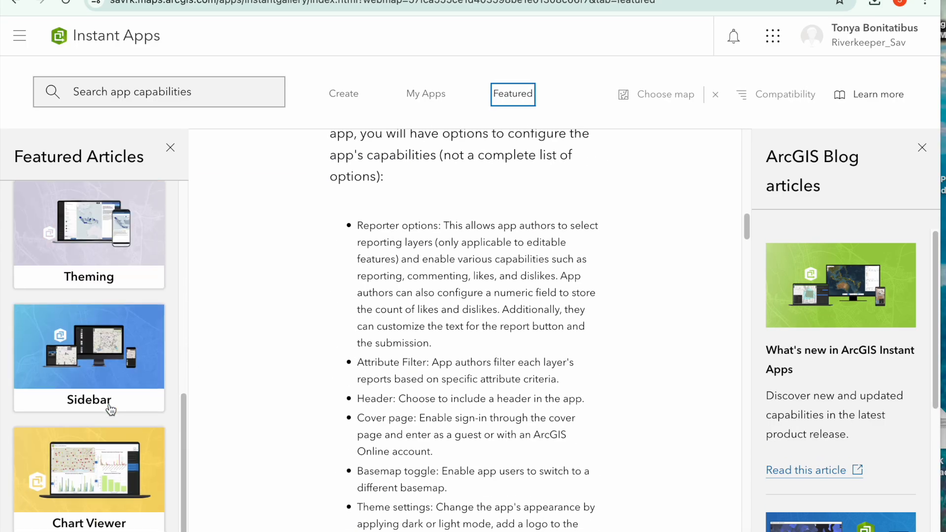
{"action": "scroll", "coordinate": [360, 467], "scroll_direction": "down", "scroll_amount": 1}
{"action": "scroll", "coordinate": [359, 467], "scroll_direction": "down", "scroll_amount": 8}
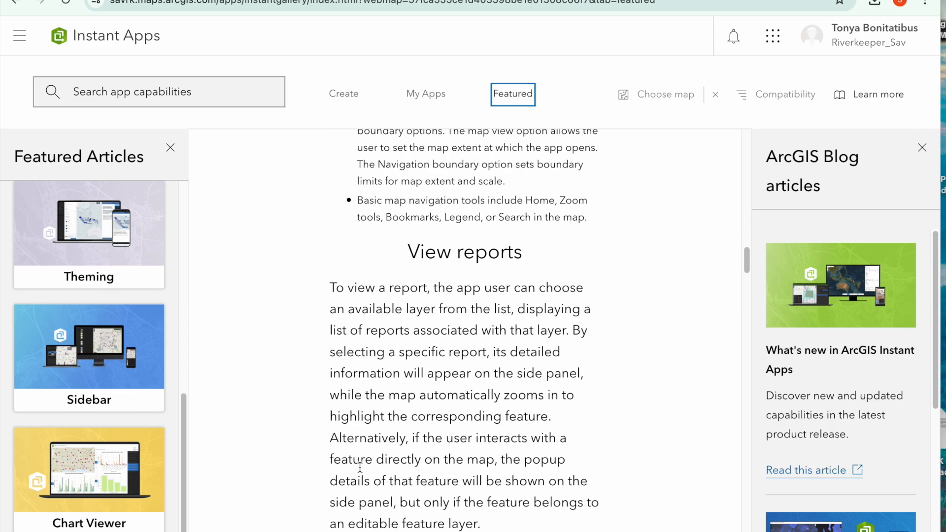
{"action": "scroll", "coordinate": [360, 467], "scroll_direction": "up", "scroll_amount": 10}
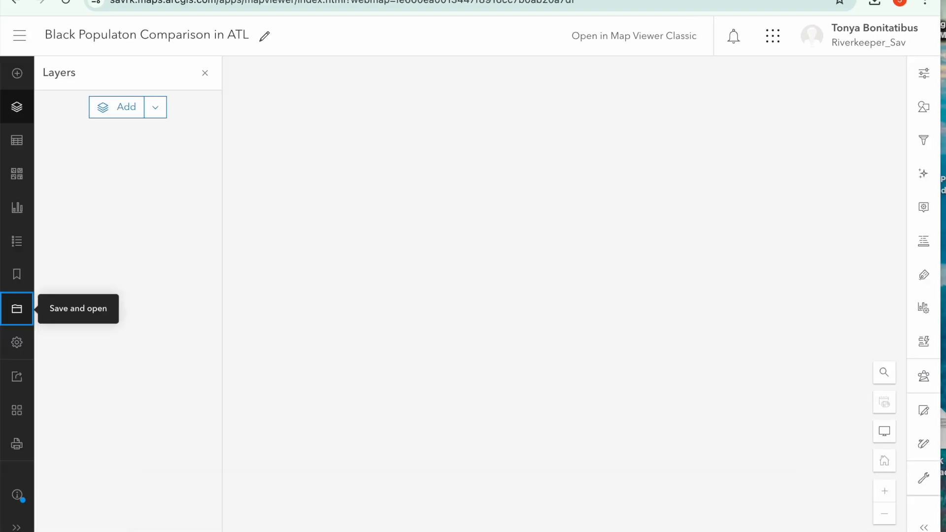
Step: Go back from the Map Viewer to the "Black Populaton Comparison in ATL" map's item page
{"action": "left_click", "coordinate": [16, 2]}
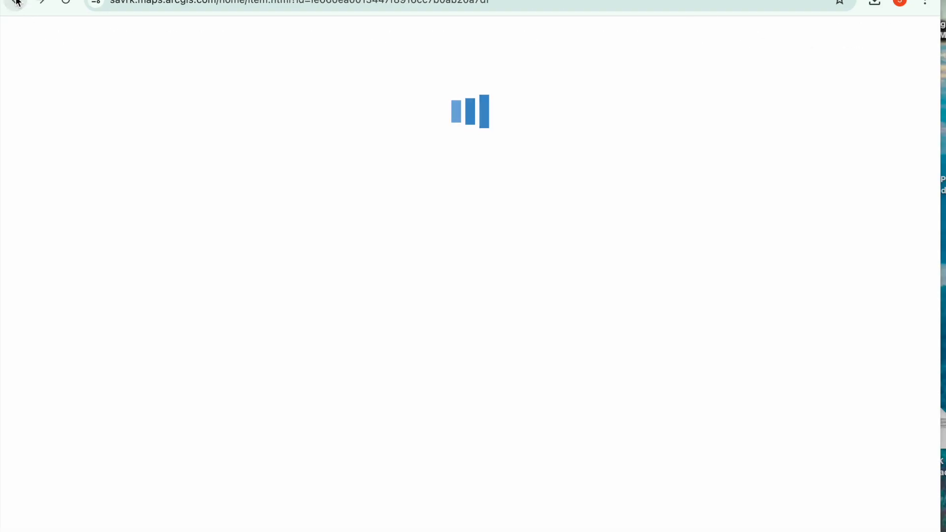